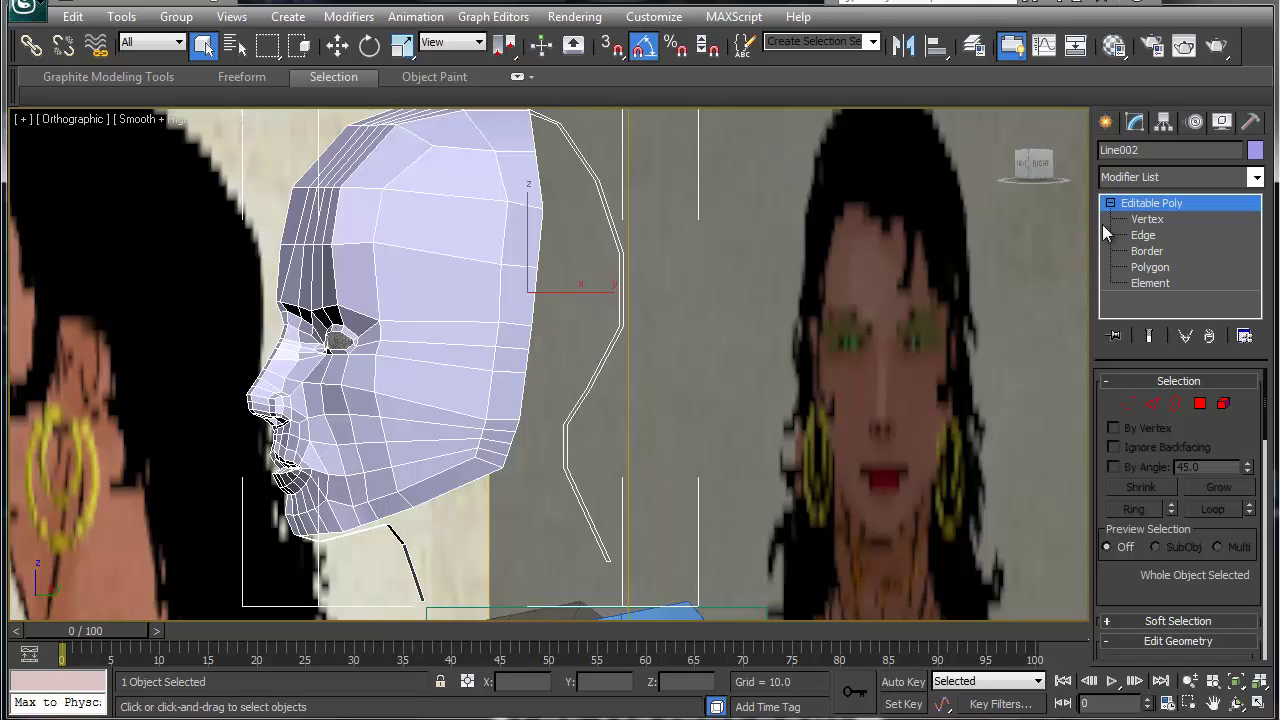
Examine the back edge of the face mesh against the side reference image in the Right view
{"action": "left_click", "coordinate": [1145, 219]}
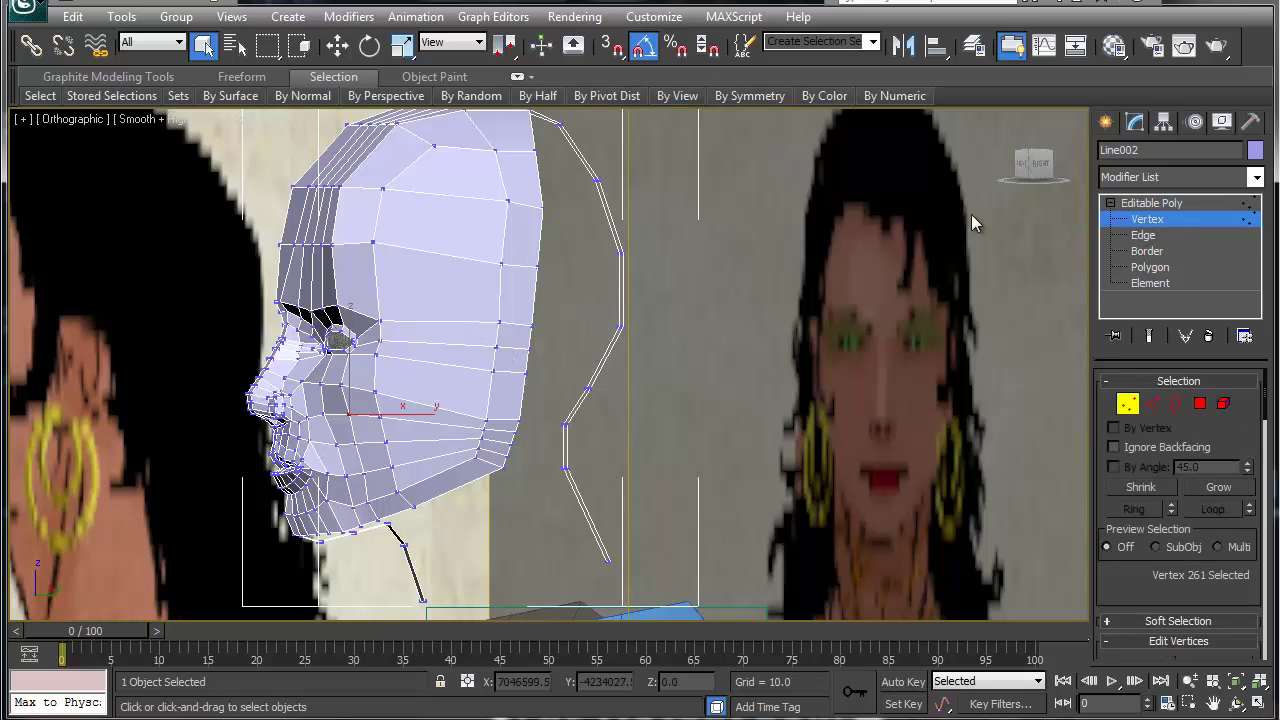
{"action": "left_click", "coordinate": [1150, 219]}
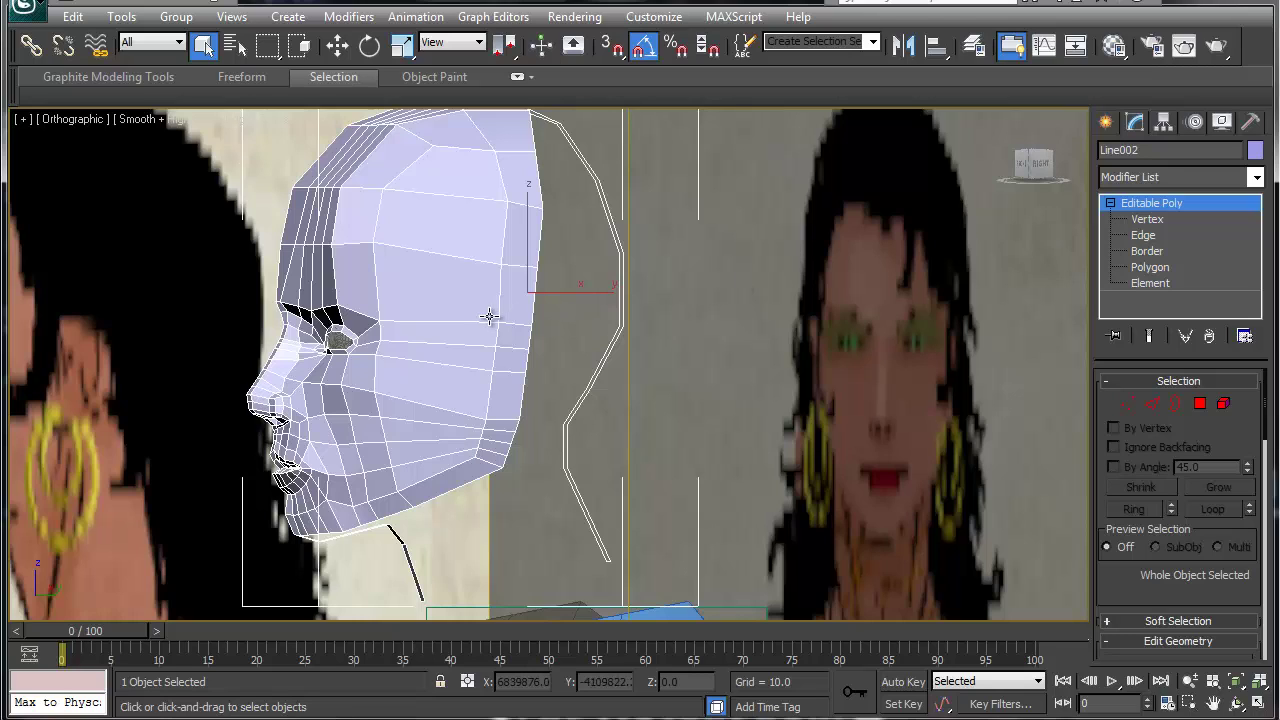
{"action": "key", "text": "f"}
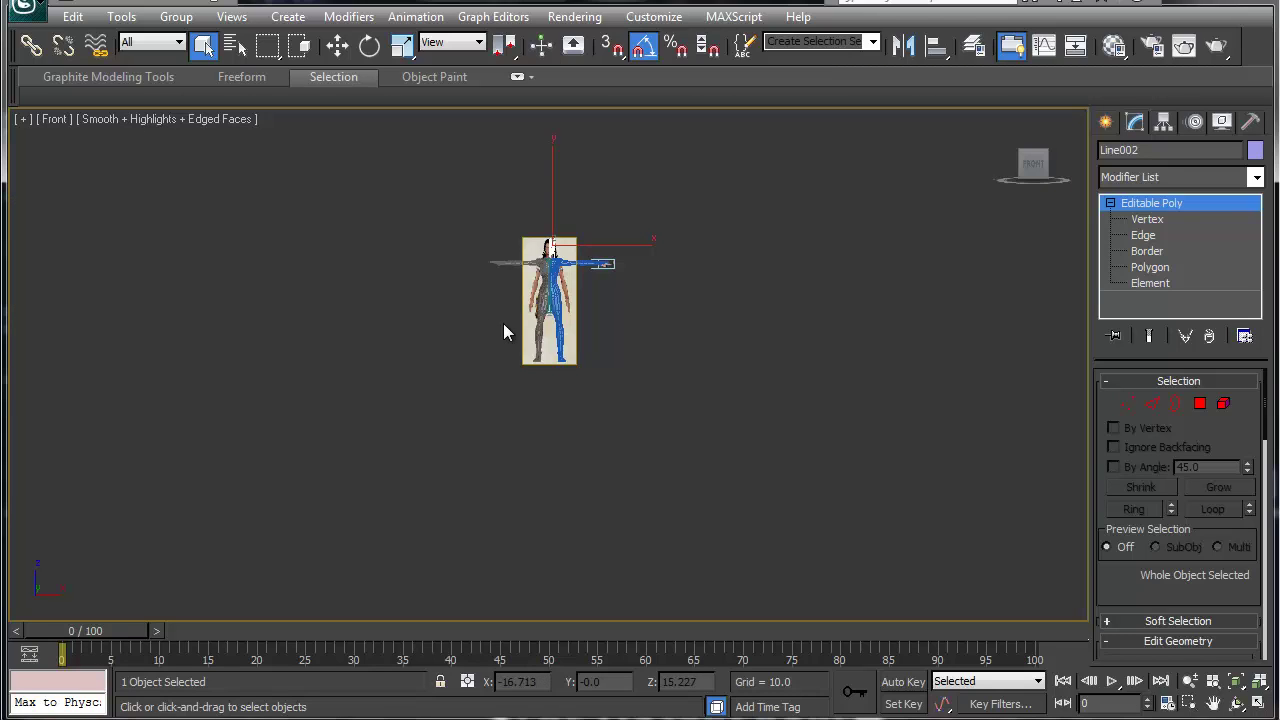
{"action": "key", "text": "r"}
{"action": "key", "text": "z"}
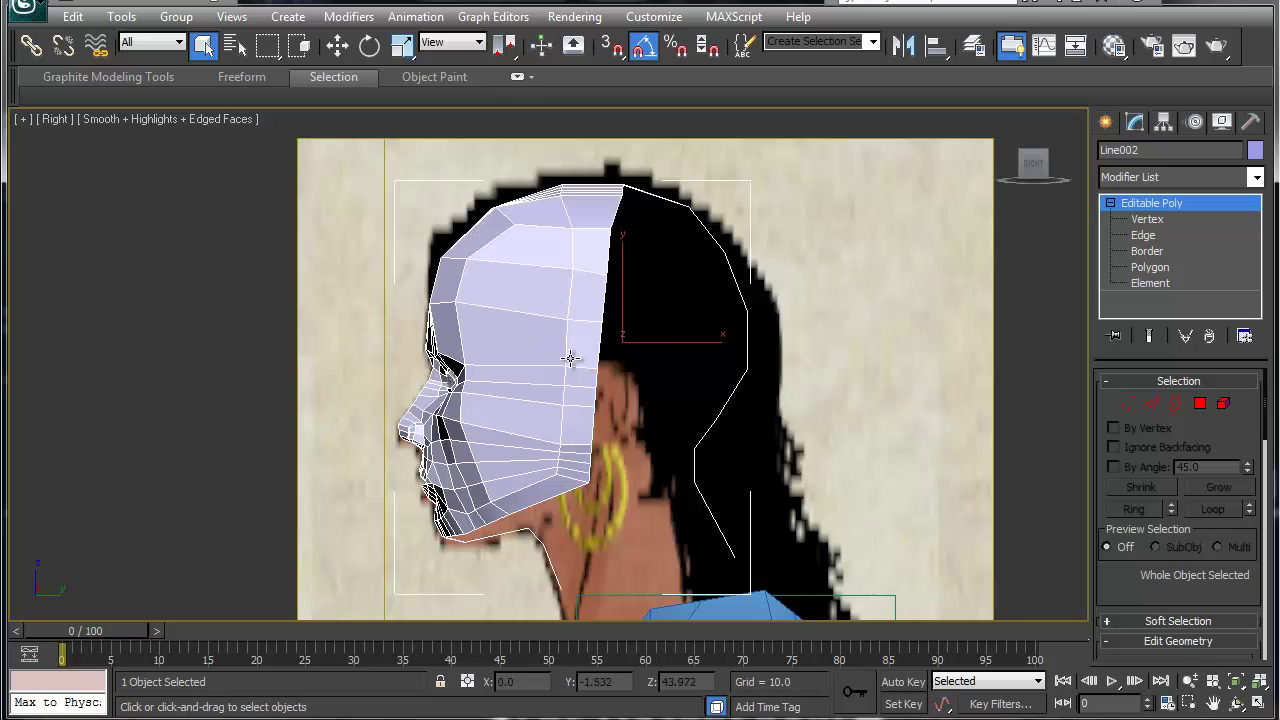
{"action": "middle_click_drag", "start_coordinate": [571, 357], "coordinate": [544, 374]}
{"action": "scroll", "coordinate": [544, 374], "scroll_direction": "up", "scroll_amount": 3}
{"action": "scroll", "coordinate": [586, 394], "scroll_direction": "down", "scroll_amount": 2}
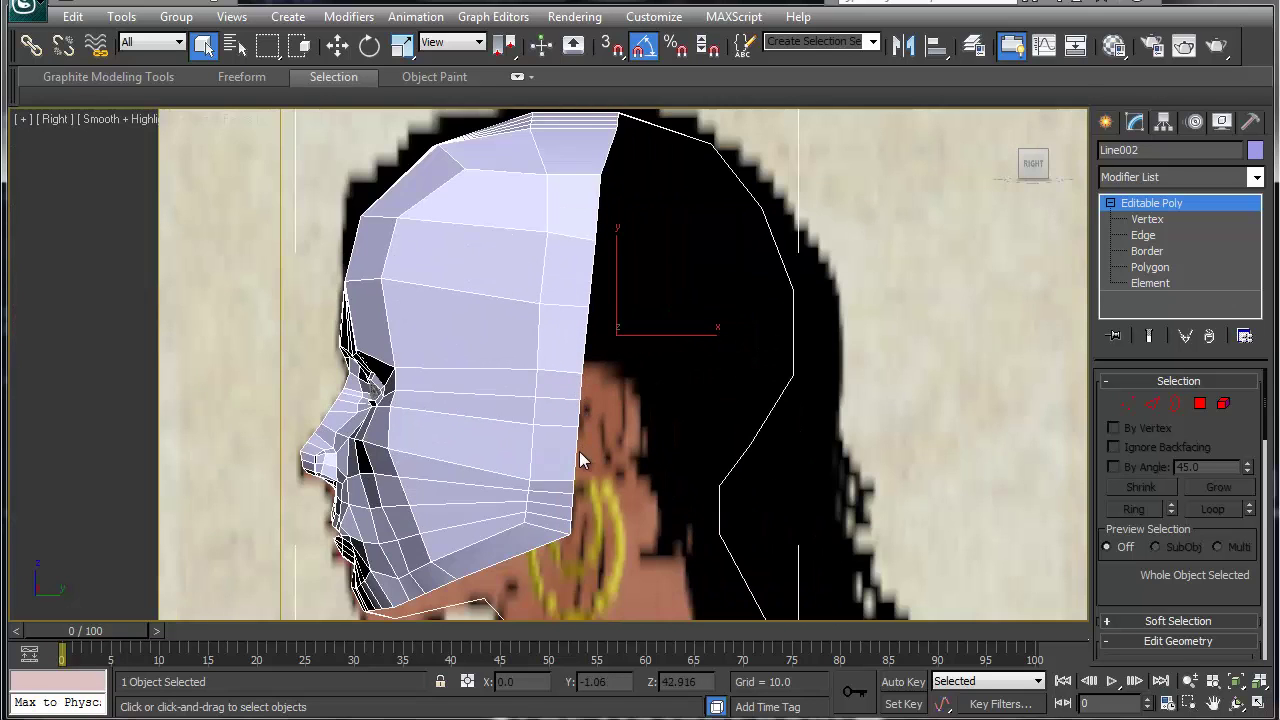
{"action": "middle_click_drag", "start_coordinate": [586, 457], "coordinate": [504, 392]}
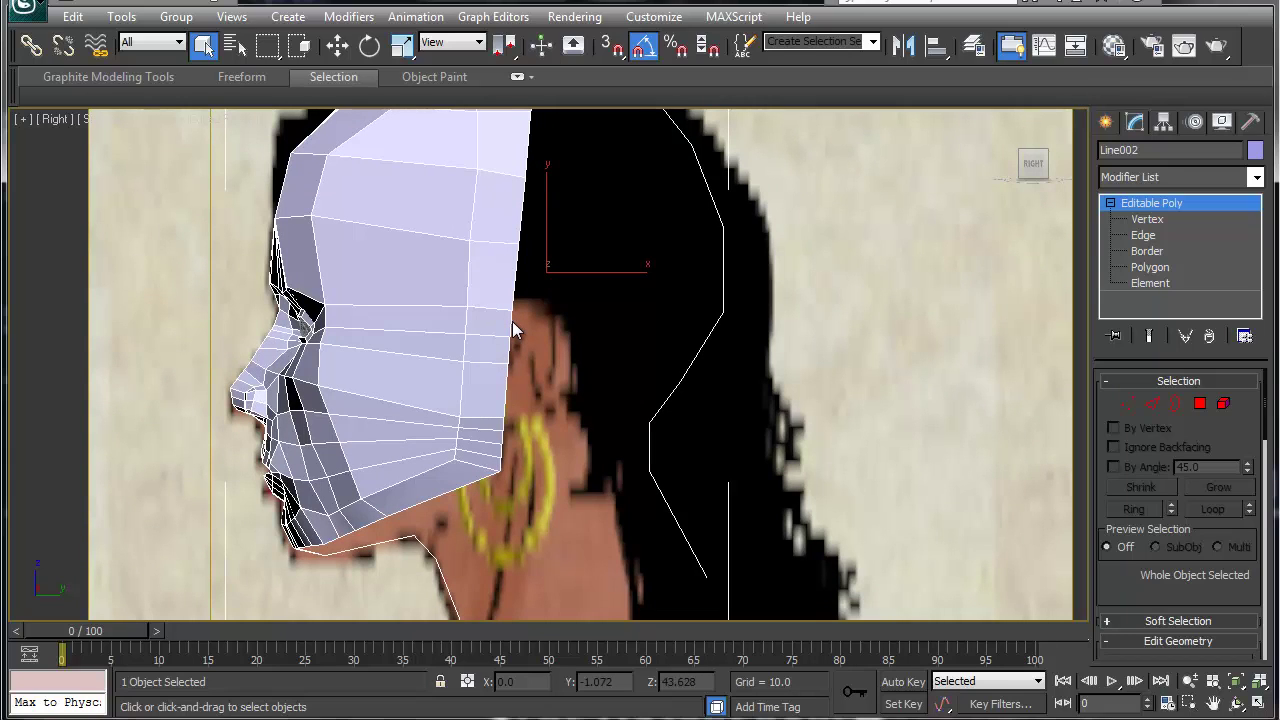
Select the four border edges at ear height on the back of the face mesh and extrude them backward into a strip of polygons
{"action": "left_click", "coordinate": [1141, 235]}
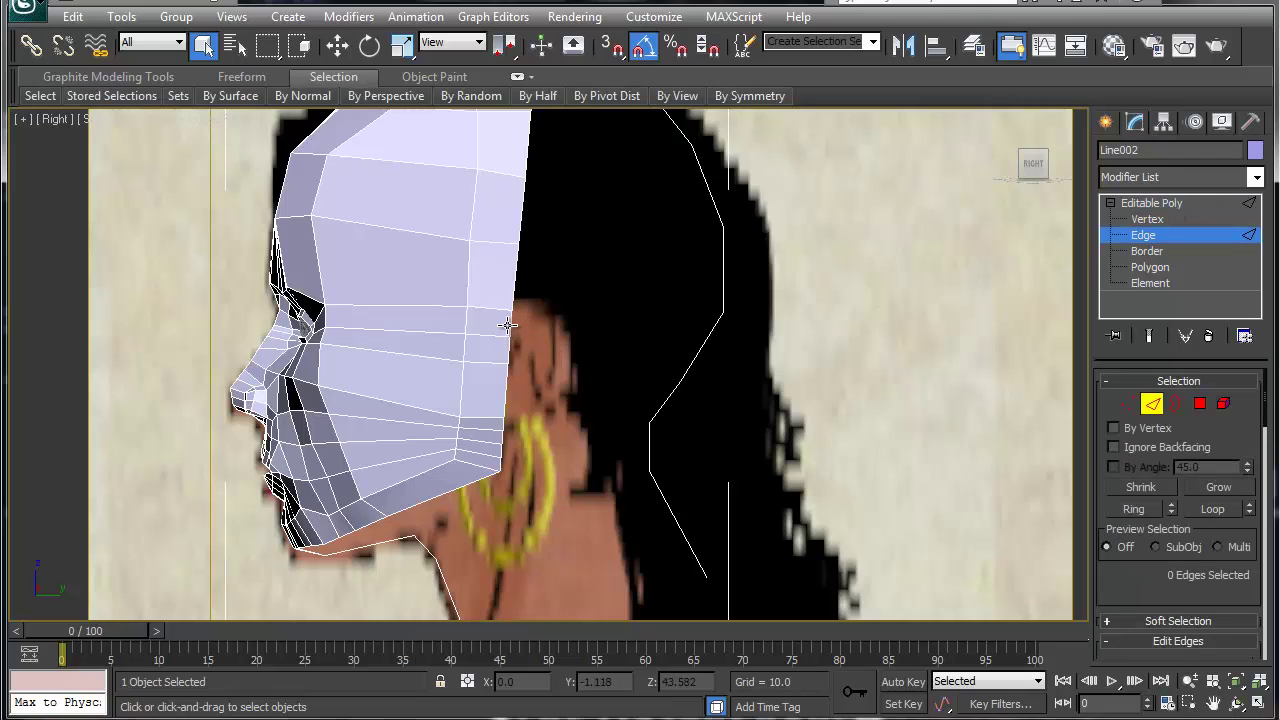
{"action": "left_click", "coordinate": [510, 325]}
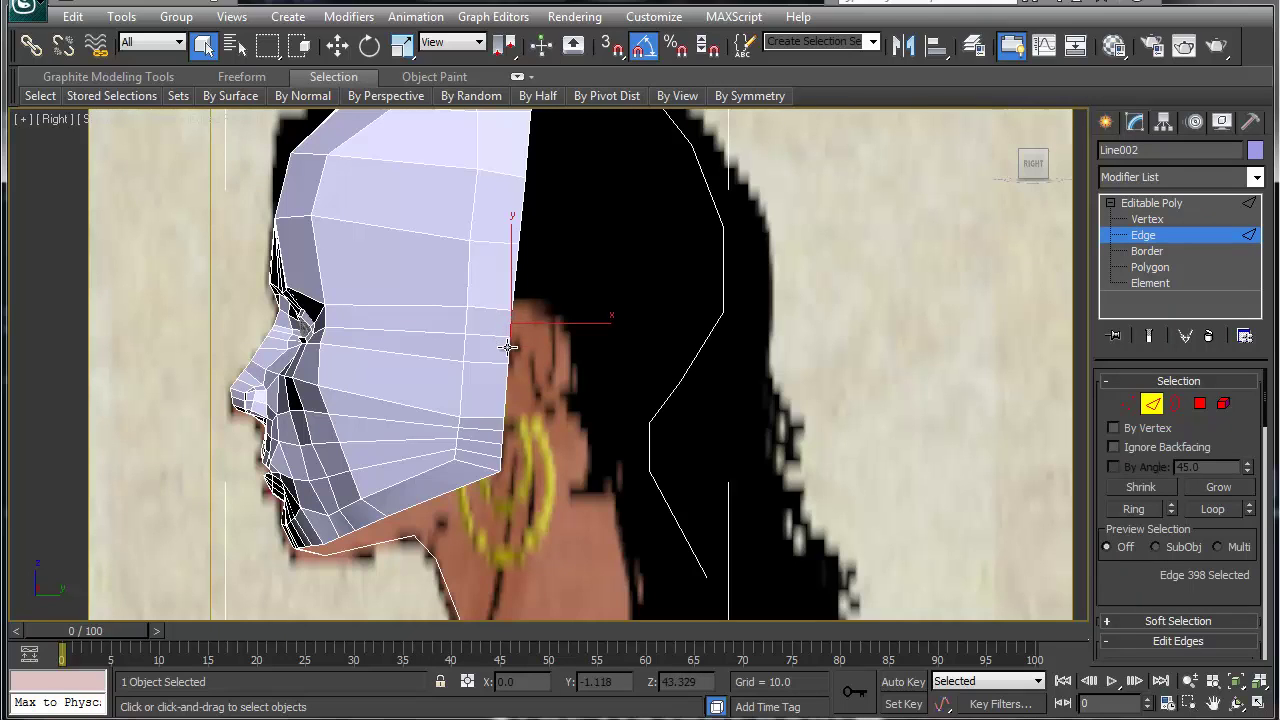
{"action": "double_click", "coordinate": [511, 366]}
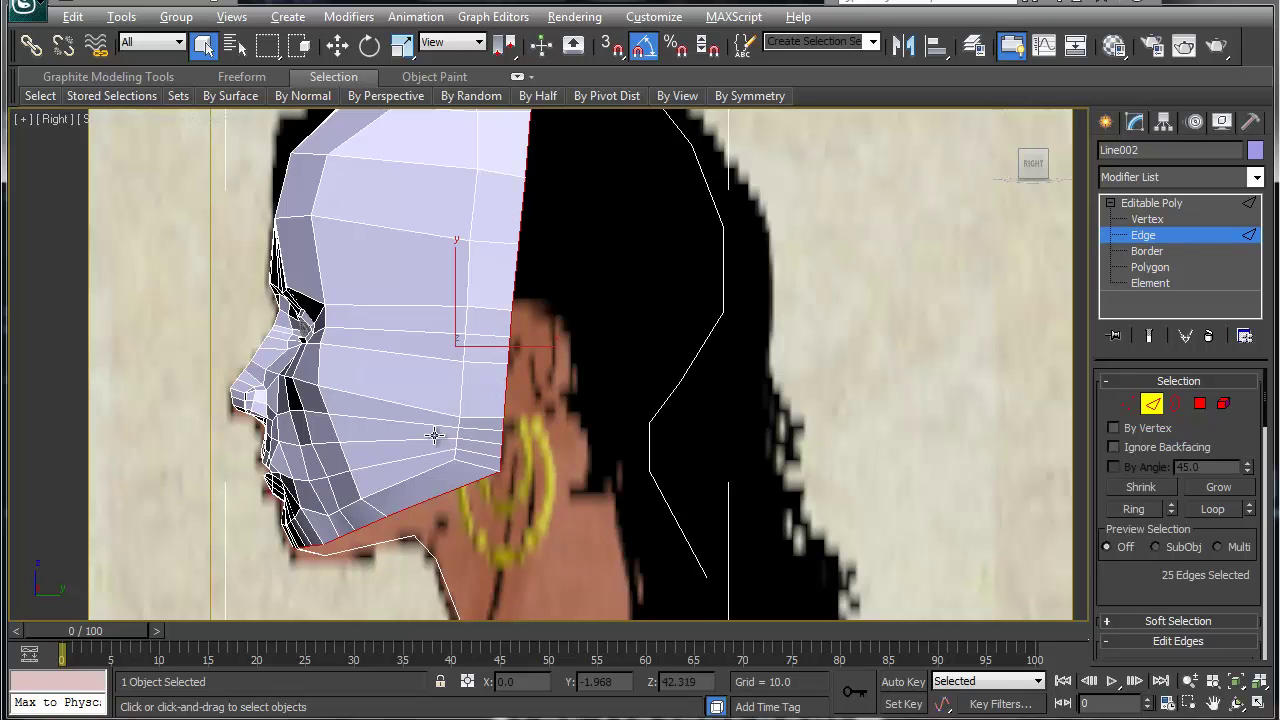
{"action": "middle_click_drag", "start_coordinate": [435, 435], "coordinate": [762, 422], "text": "alt"}
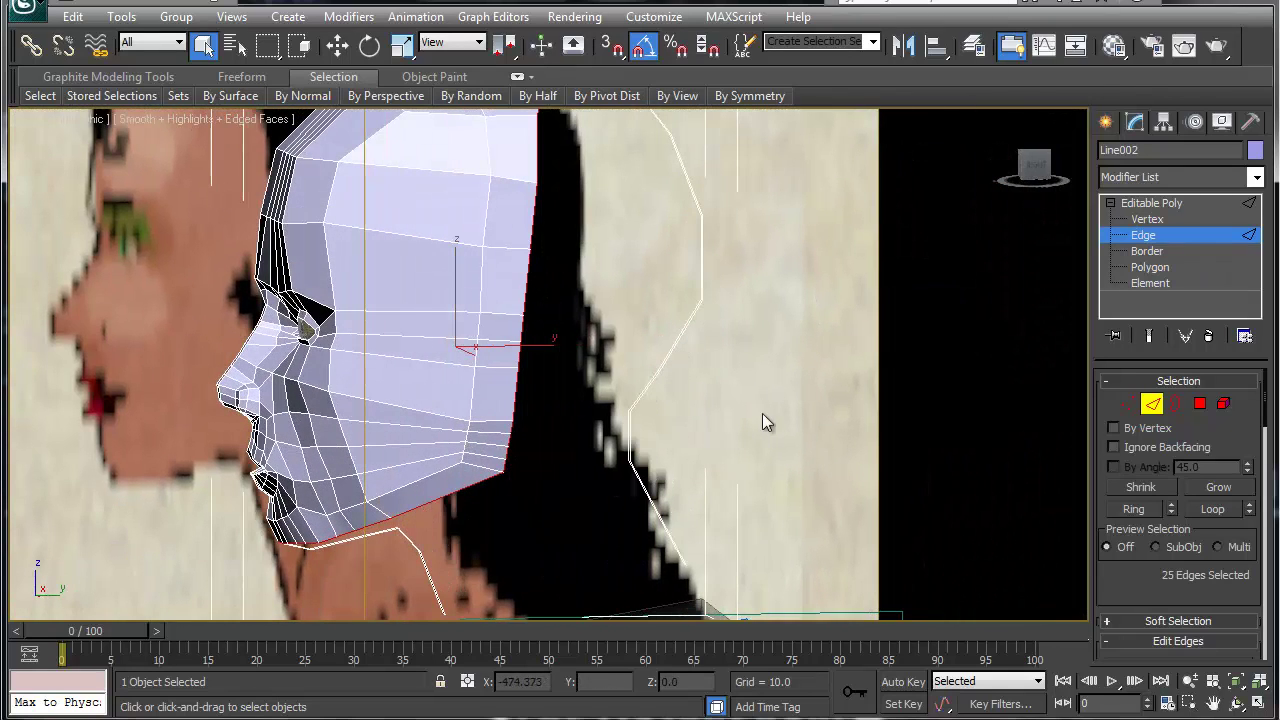
{"action": "left_click", "coordinate": [519, 378]}
{"action": "left_click", "coordinate": [521, 352], "text": "ctrl"}
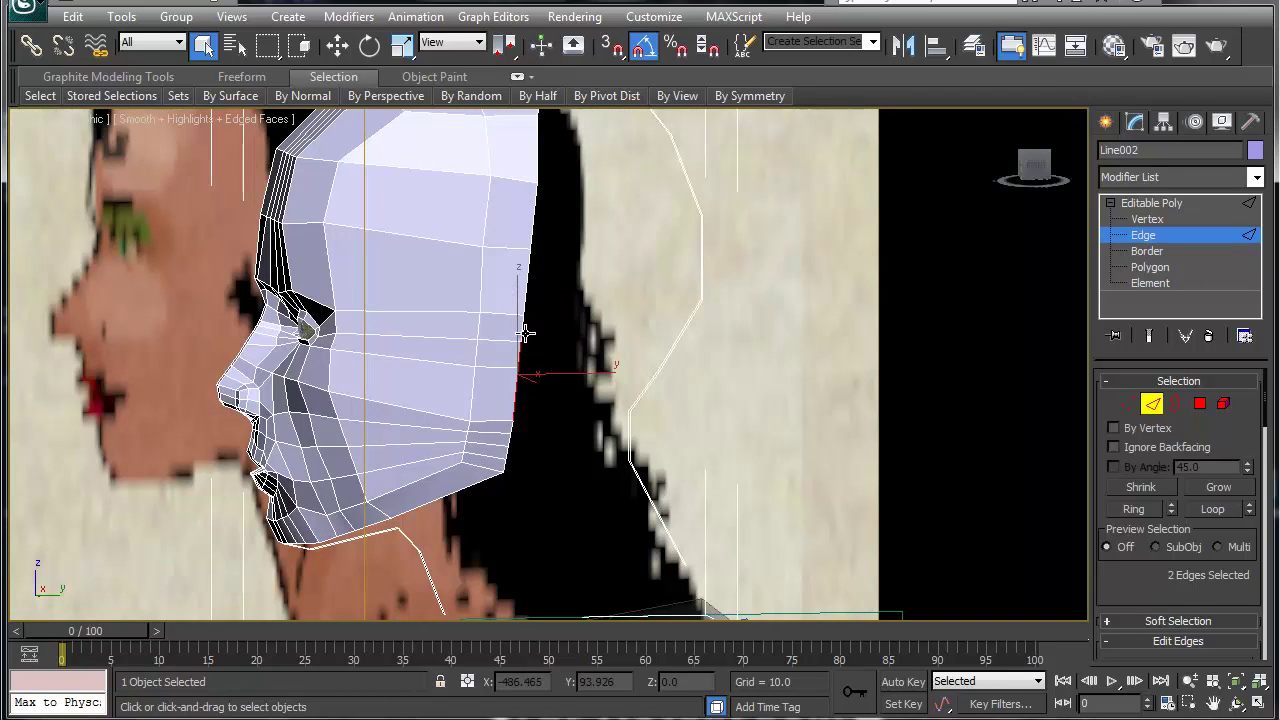
{"action": "left_click", "coordinate": [515, 427], "text": "ctrl"}
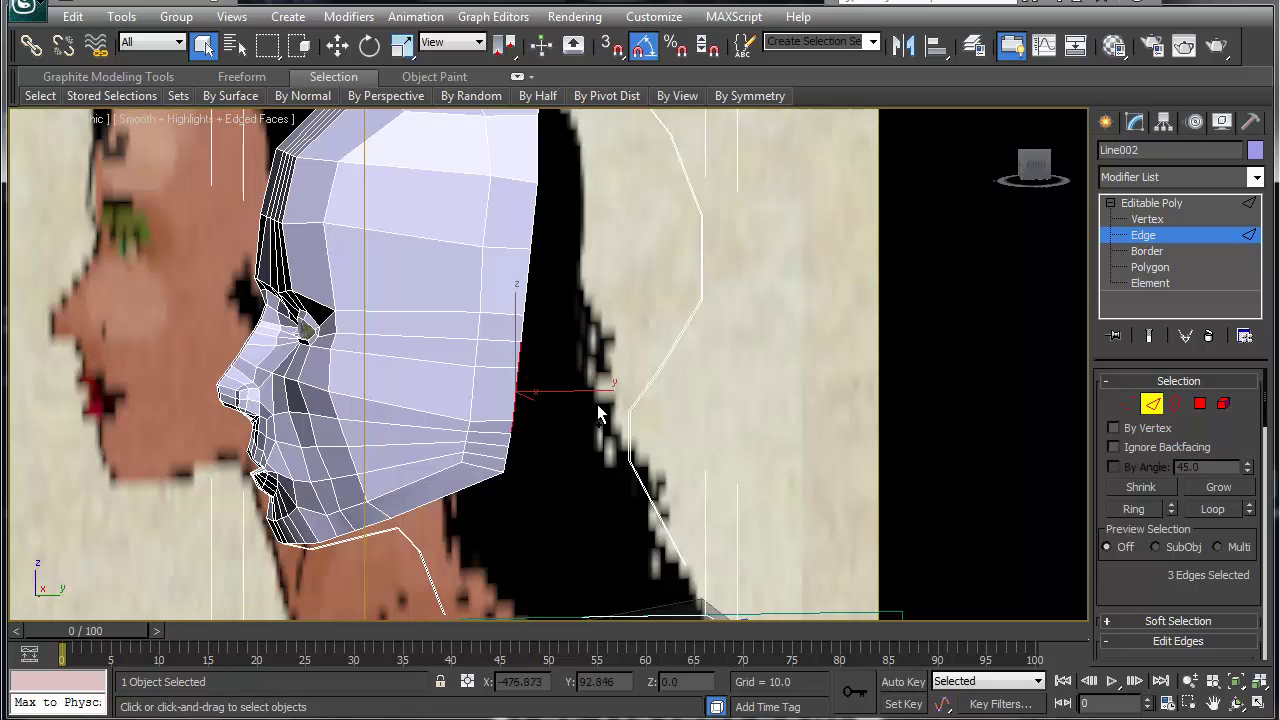
{"action": "left_click", "coordinate": [519, 326], "text": "ctrl"}
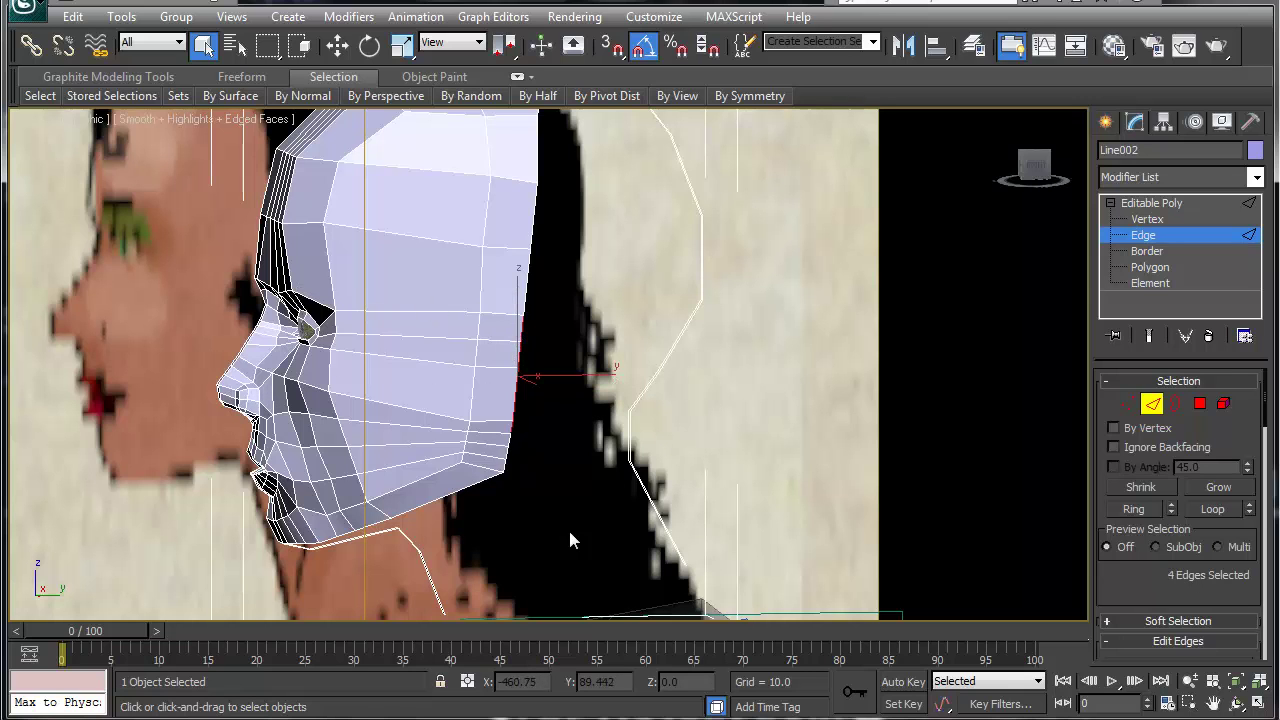
{"action": "middle_click_drag", "start_coordinate": [507, 469], "coordinate": [481, 454], "text": "alt"}
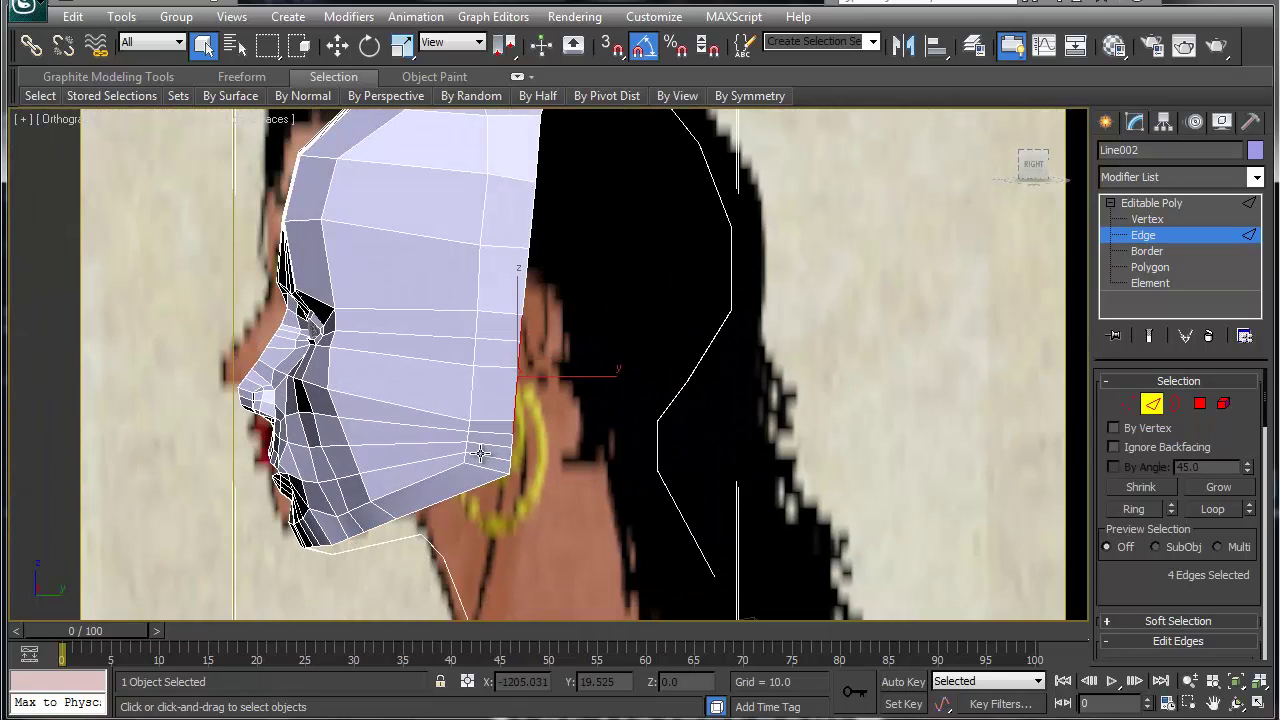
{"action": "key", "text": "w"}
{"action": "left_click_drag", "start_coordinate": [590, 376], "coordinate": [655, 375], "text": "shift"}
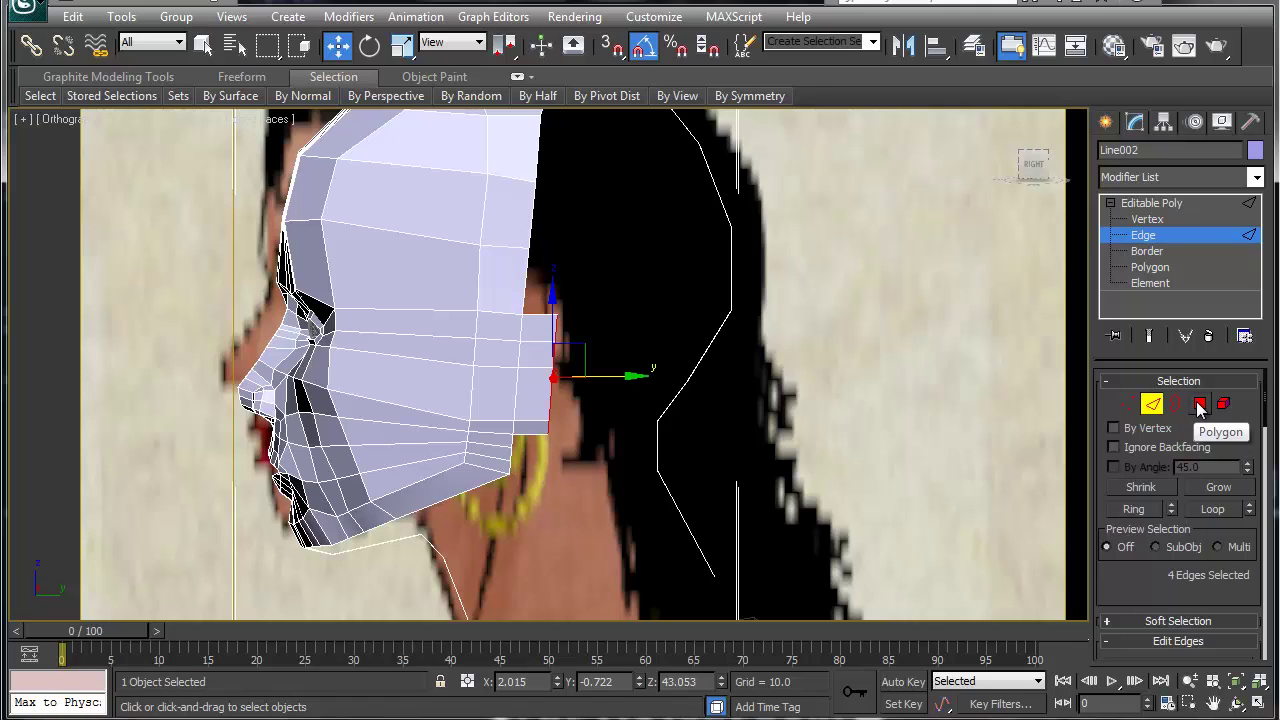
Select the four new polygons behind the face and detach them as a separate object named ear
{"action": "left_click", "coordinate": [1200, 404]}
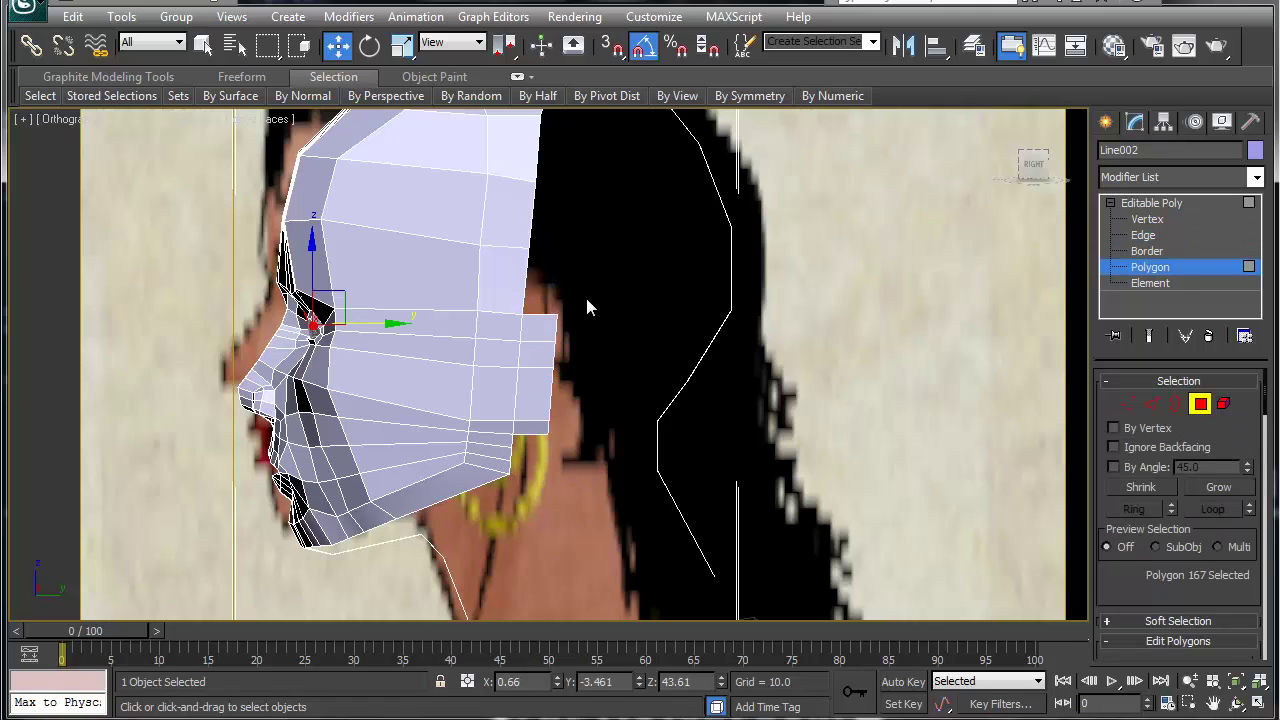
{"action": "left_click_drag", "start_coordinate": [544, 418], "coordinate": [538, 442]}
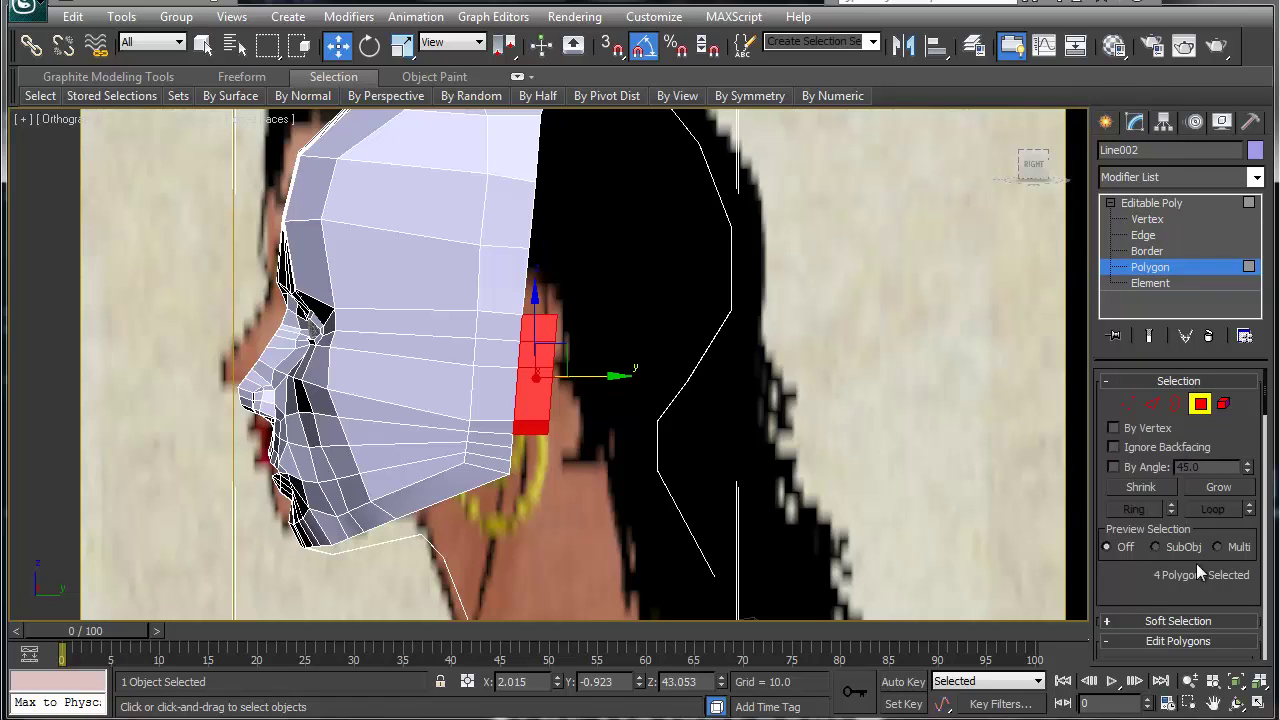
{"action": "left_click_drag", "start_coordinate": [1149, 580], "coordinate": [1145, 362]}
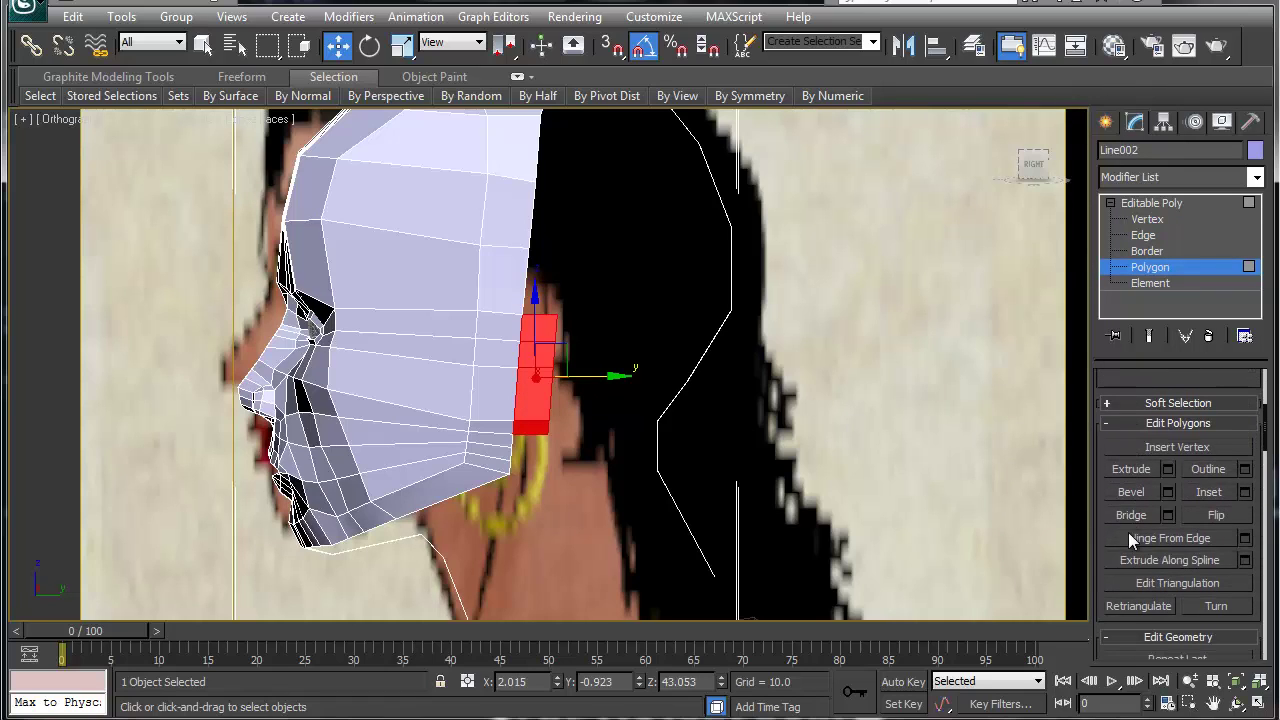
{"action": "scroll", "coordinate": [1140, 536], "scroll_direction": "down", "scroll_amount": 5}
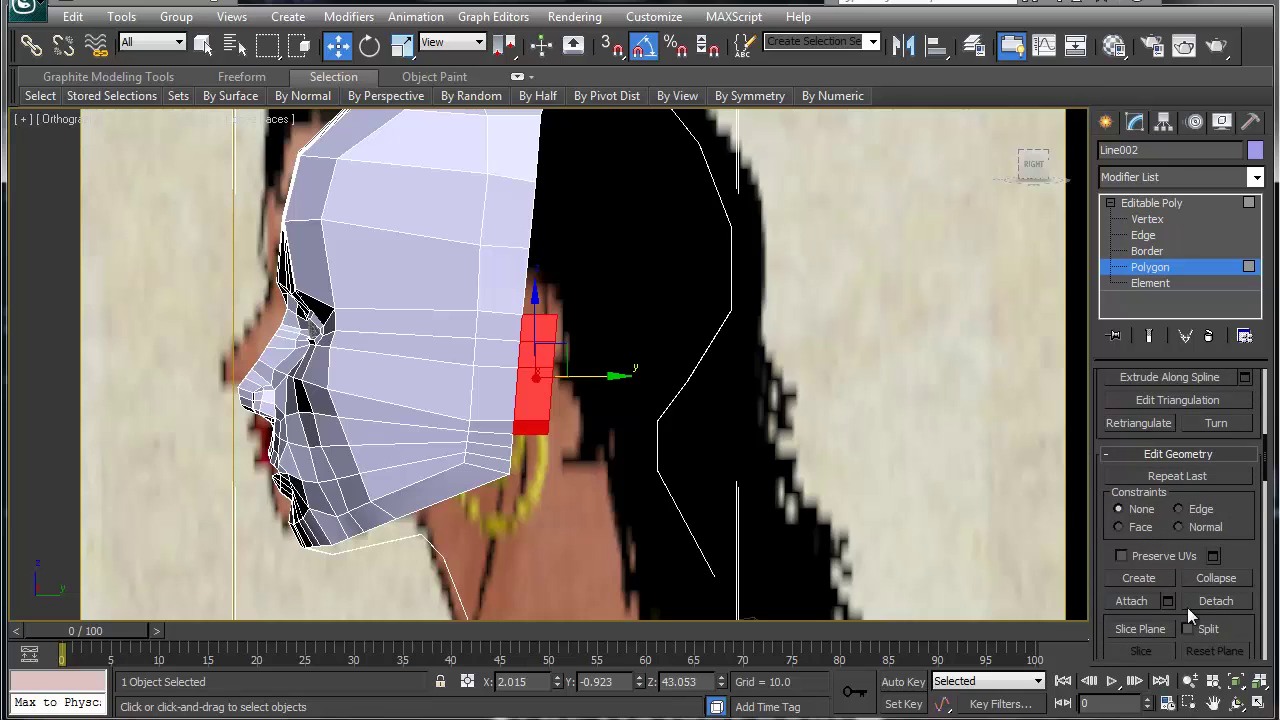
{"action": "left_click", "coordinate": [1200, 596]}
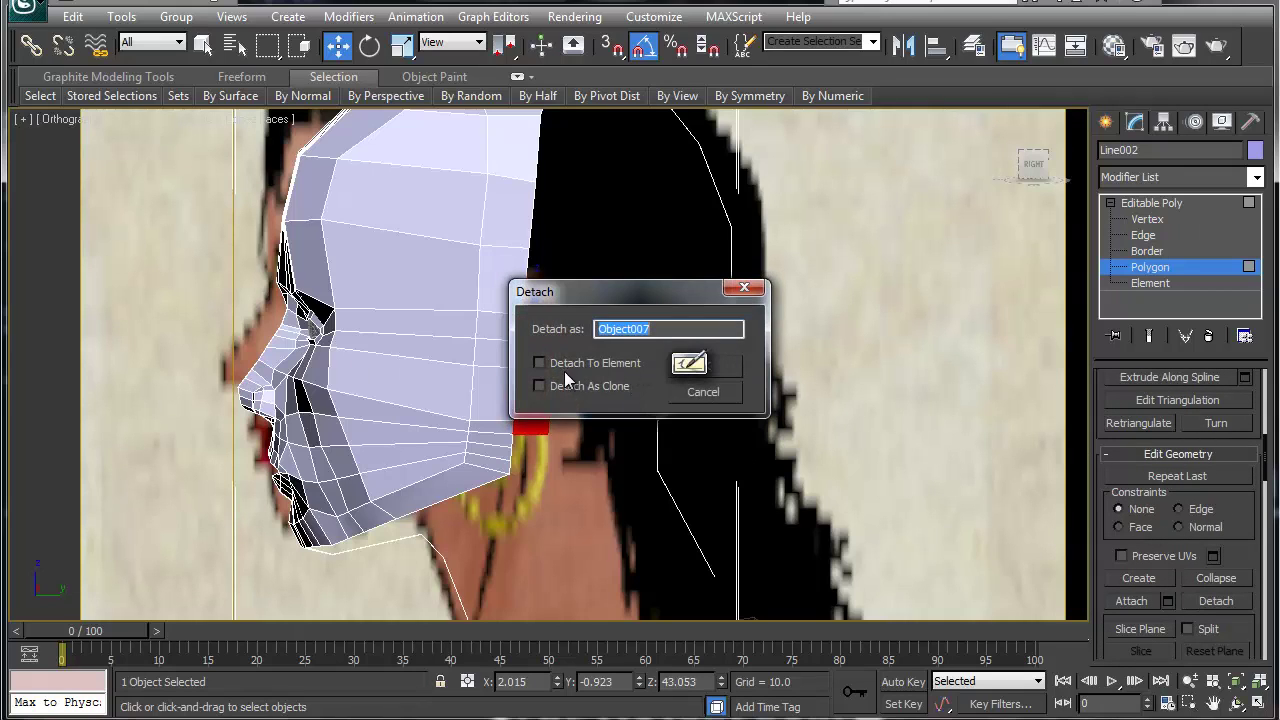
{"action": "type", "text": "ear"}
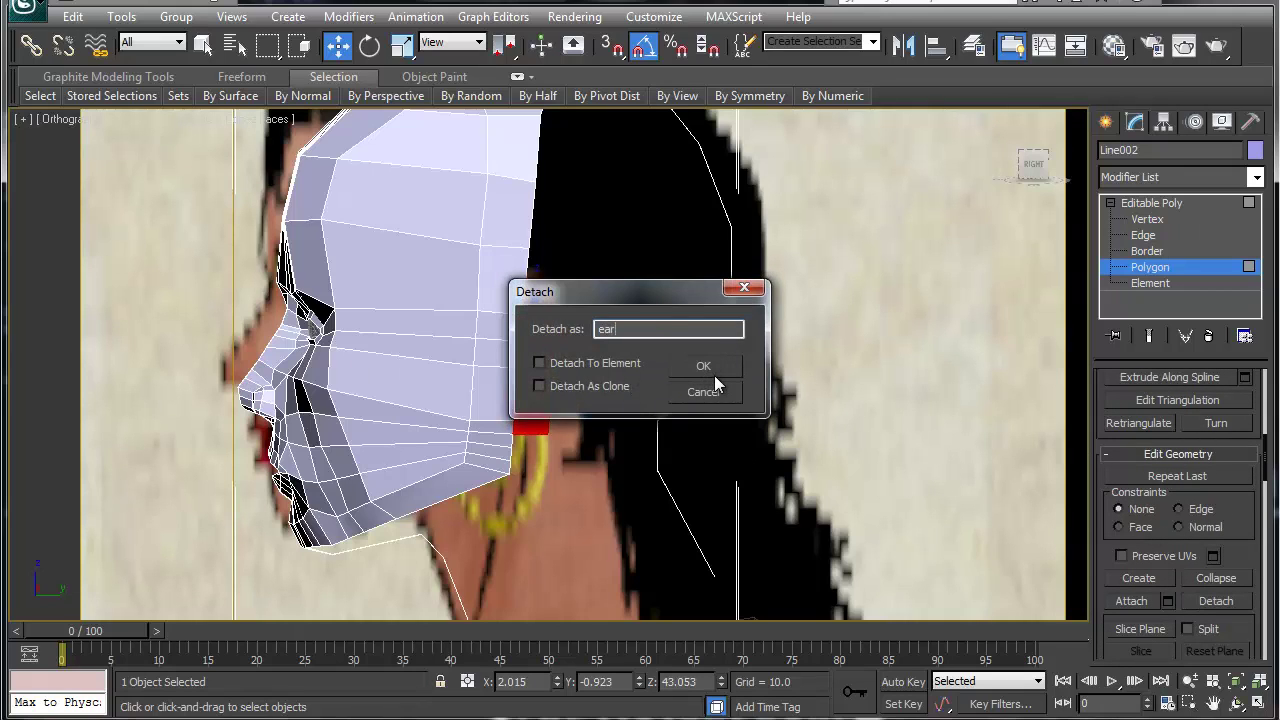
{"action": "key", "text": "Return"}
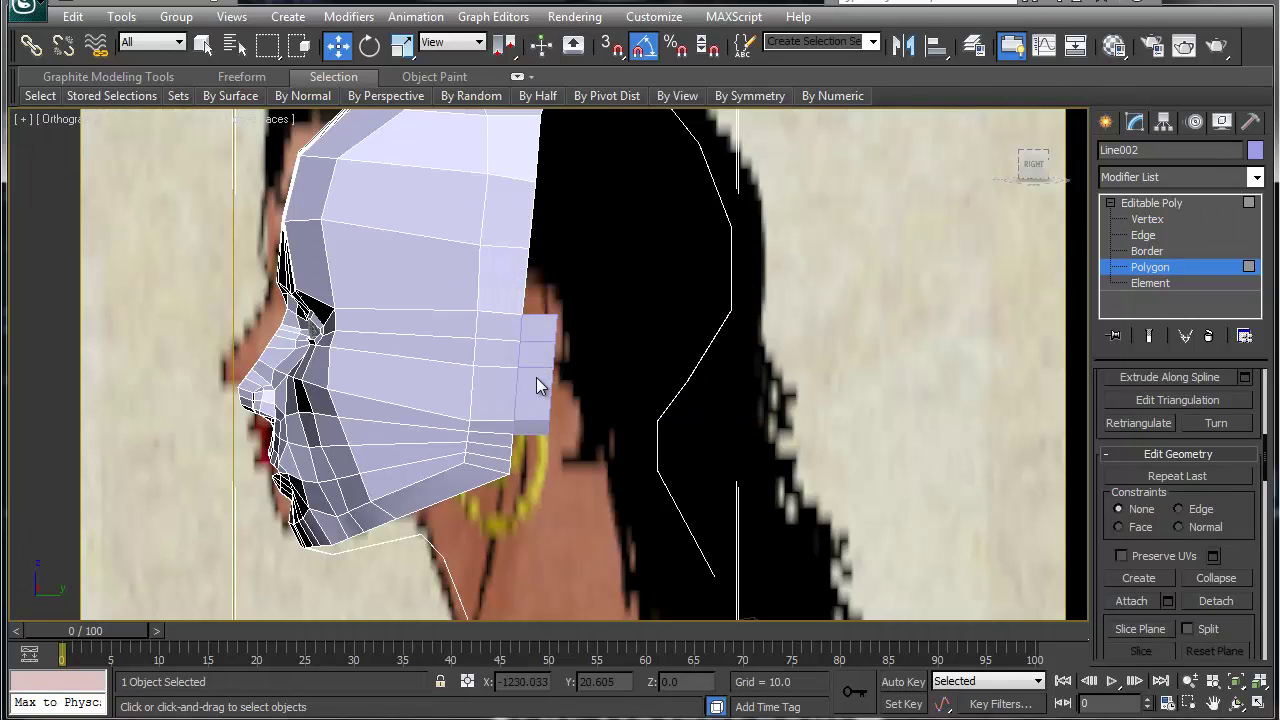
Select the ear object and raise its two upper rear vertices by about 0.1 units to match the side reference
{"action": "left_click", "coordinate": [1195, 265]}
{"action": "left_click", "coordinate": [538, 372]}
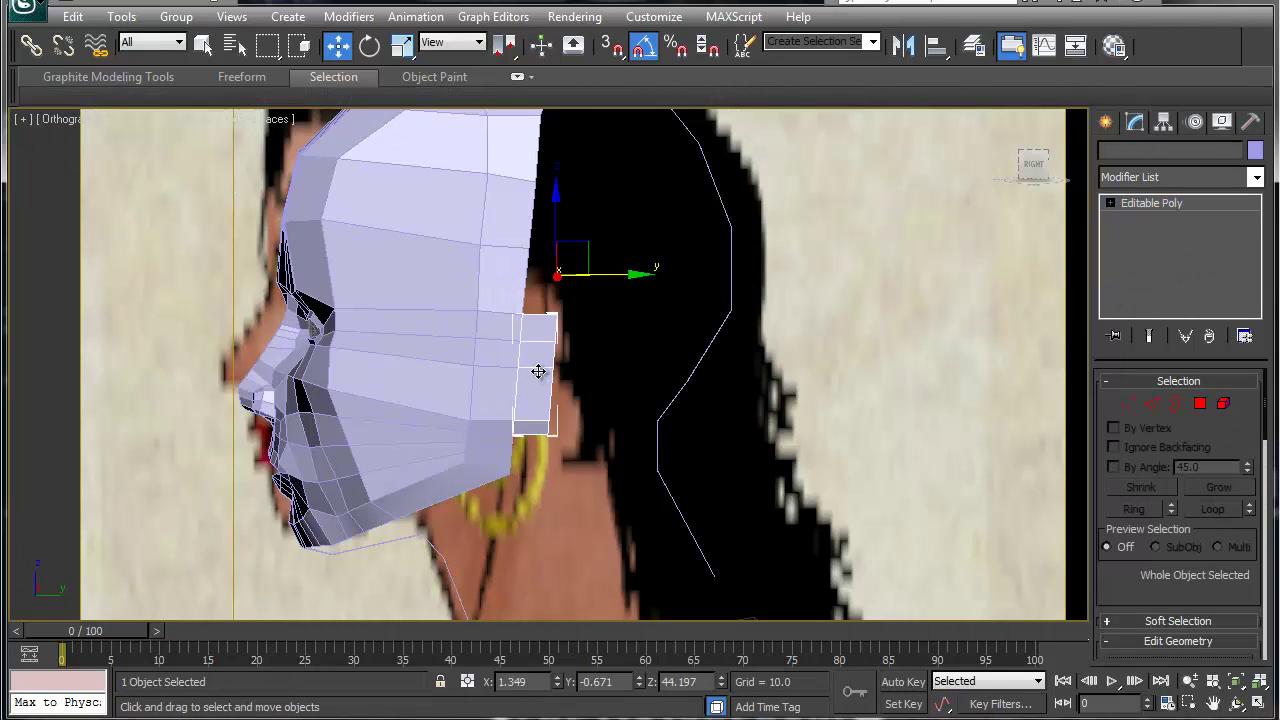
{"action": "middle_click_drag", "start_coordinate": [537, 371], "coordinate": [531, 383]}
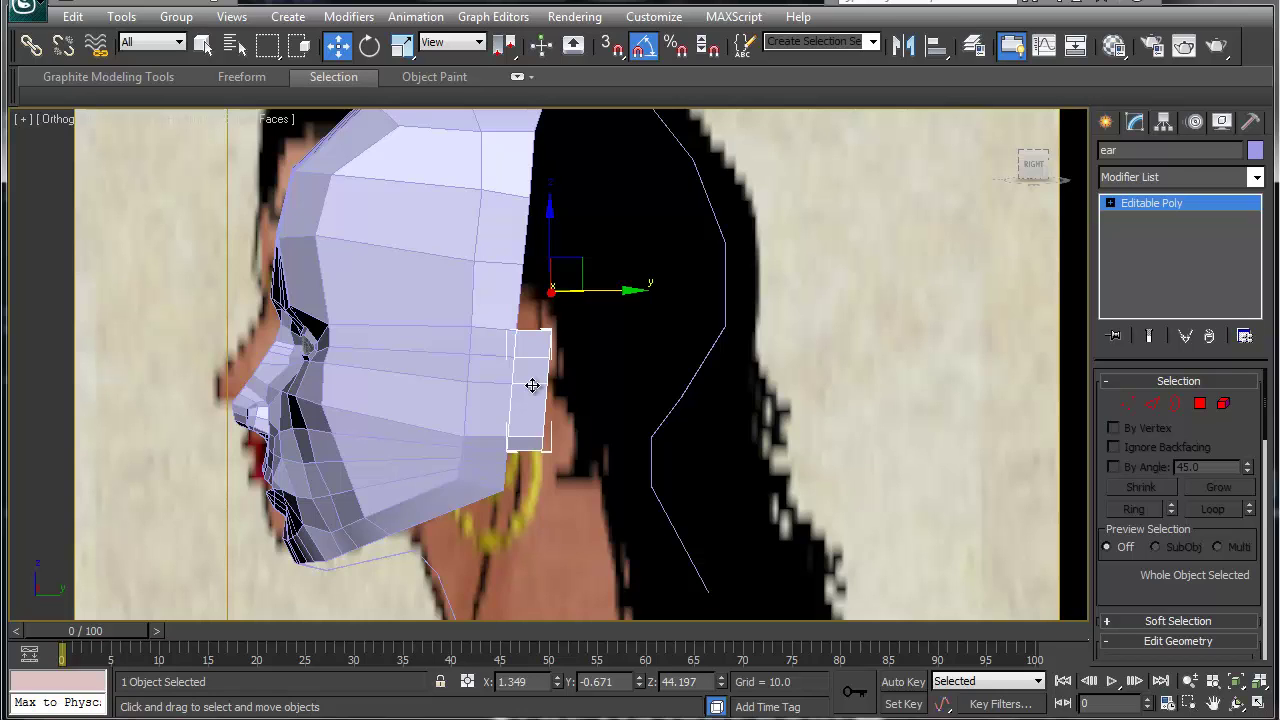
{"action": "key", "text": "v"}
{"action": "key", "text": "l"}
{"action": "scroll", "coordinate": [531, 372], "scroll_direction": "up", "scroll_amount": 5}
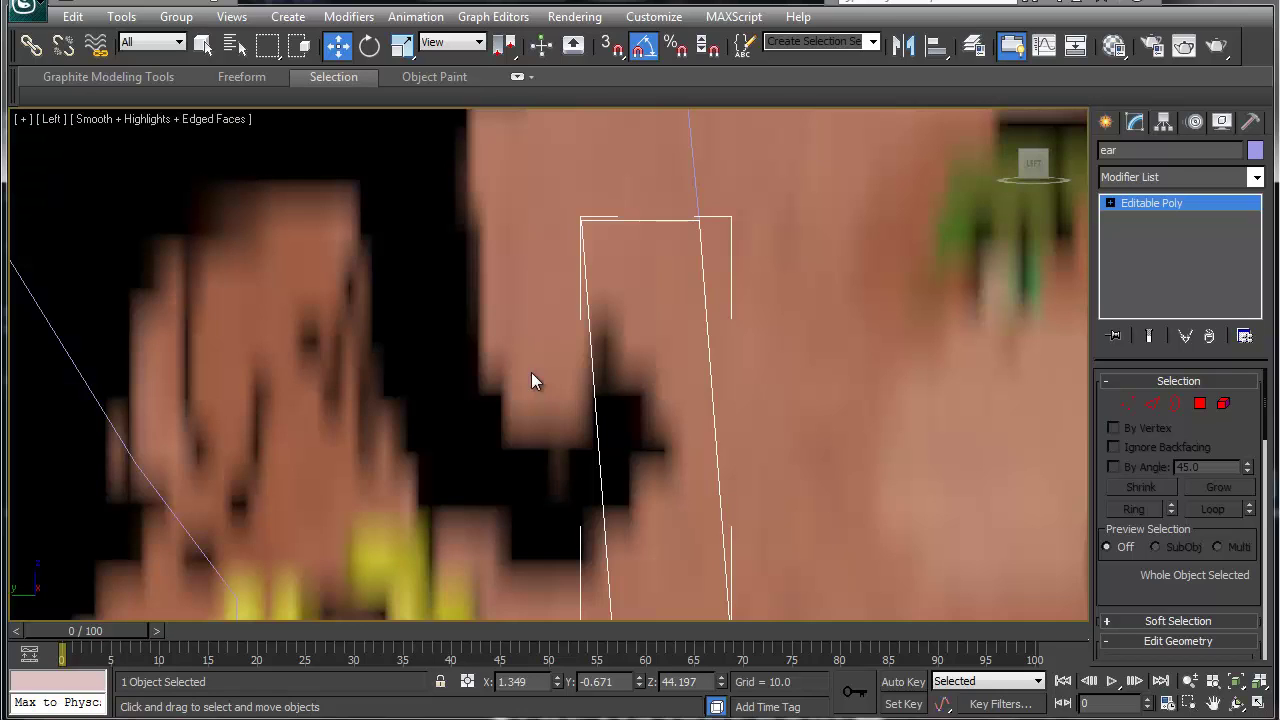
{"action": "key", "text": "v"}
{"action": "key", "text": "r"}
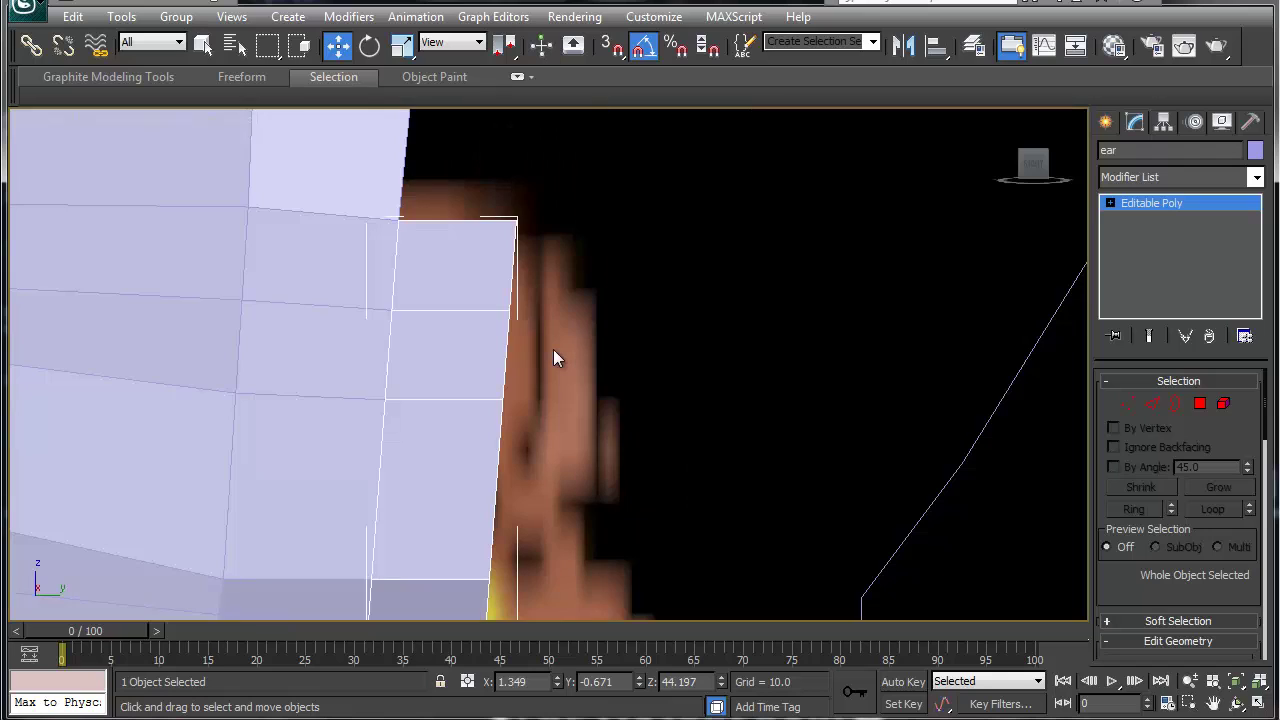
{"action": "scroll", "coordinate": [538, 360], "scroll_direction": "down", "scroll_amount": 5}
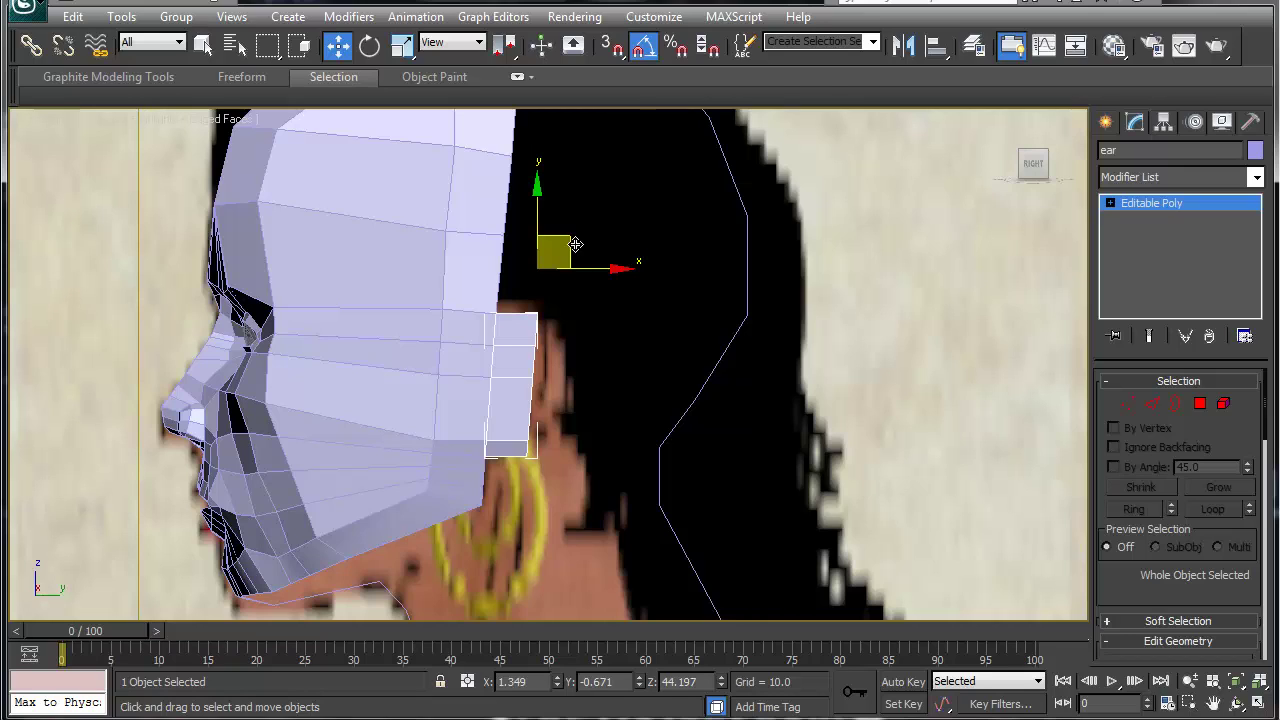
{"action": "left_click", "coordinate": [1127, 403]}
{"action": "left_click_drag", "start_coordinate": [555, 291], "coordinate": [532, 352]}
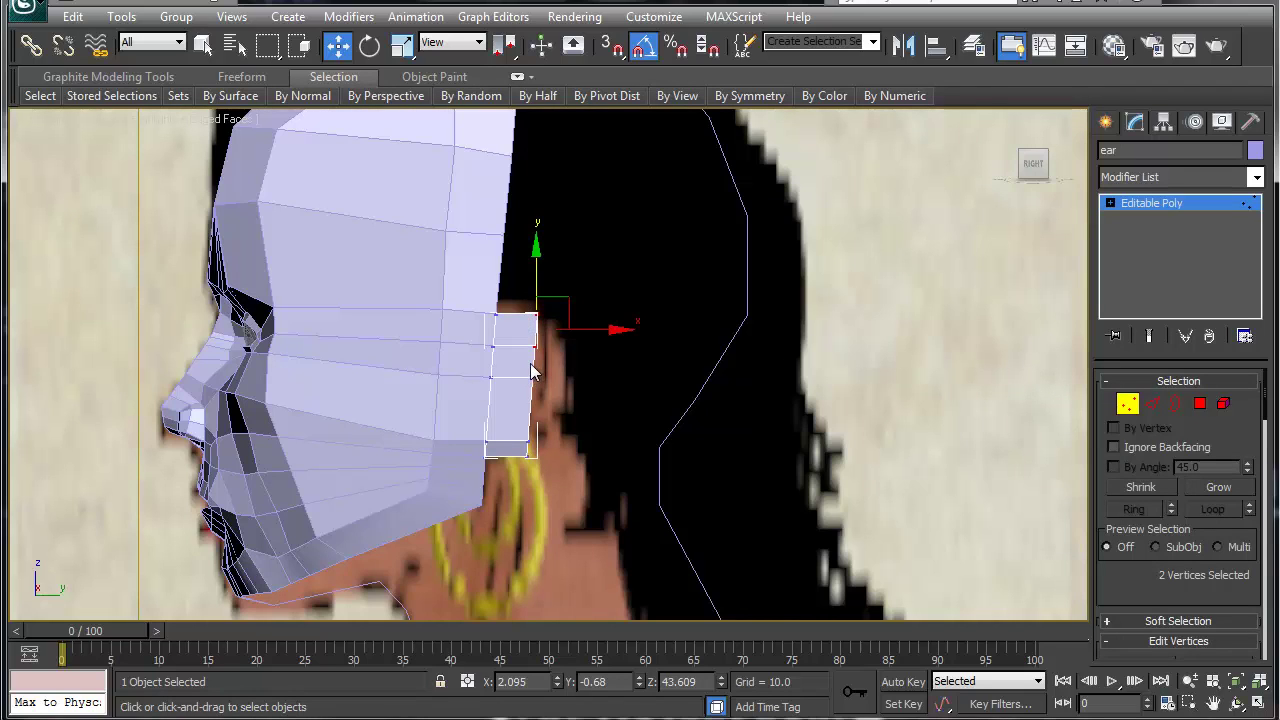
{"action": "left_click_drag", "start_coordinate": [537, 284], "coordinate": [537, 273]}
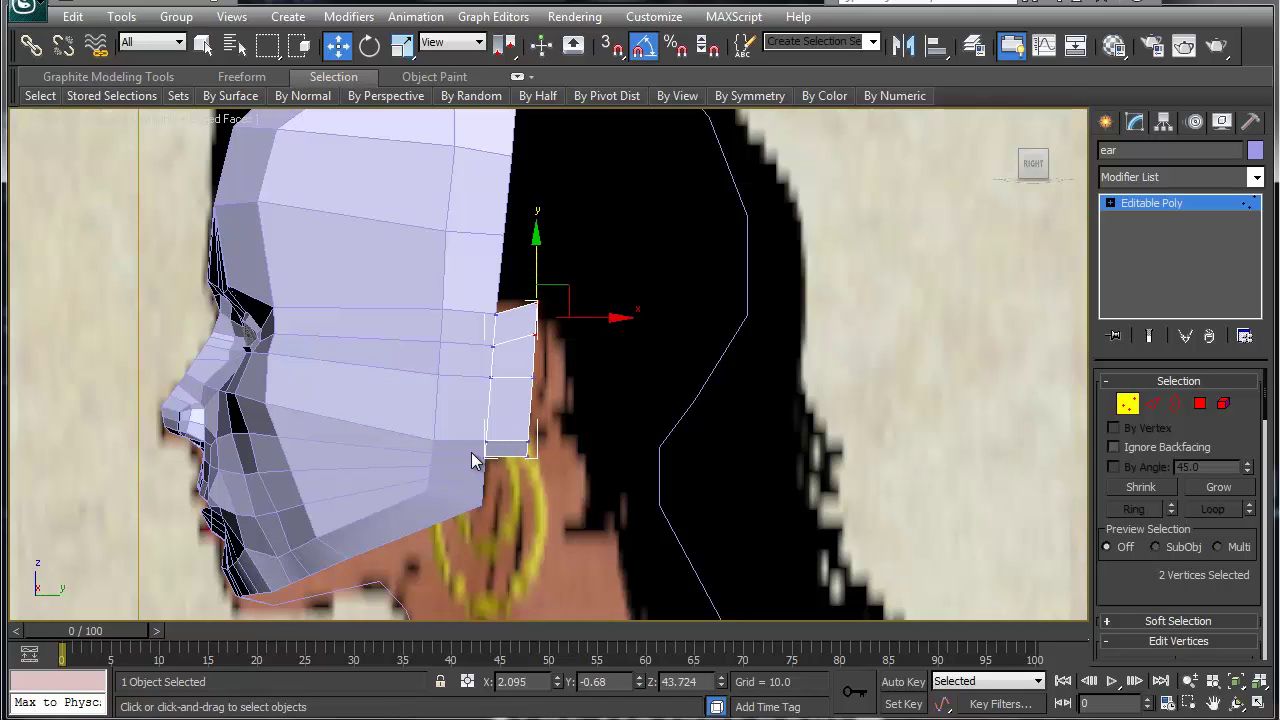
Move the ear's two lowest rear vertices down about 0.1 units and toward the face about 0.13 units
{"action": "left_click_drag", "start_coordinate": [520, 448], "coordinate": [552, 488]}
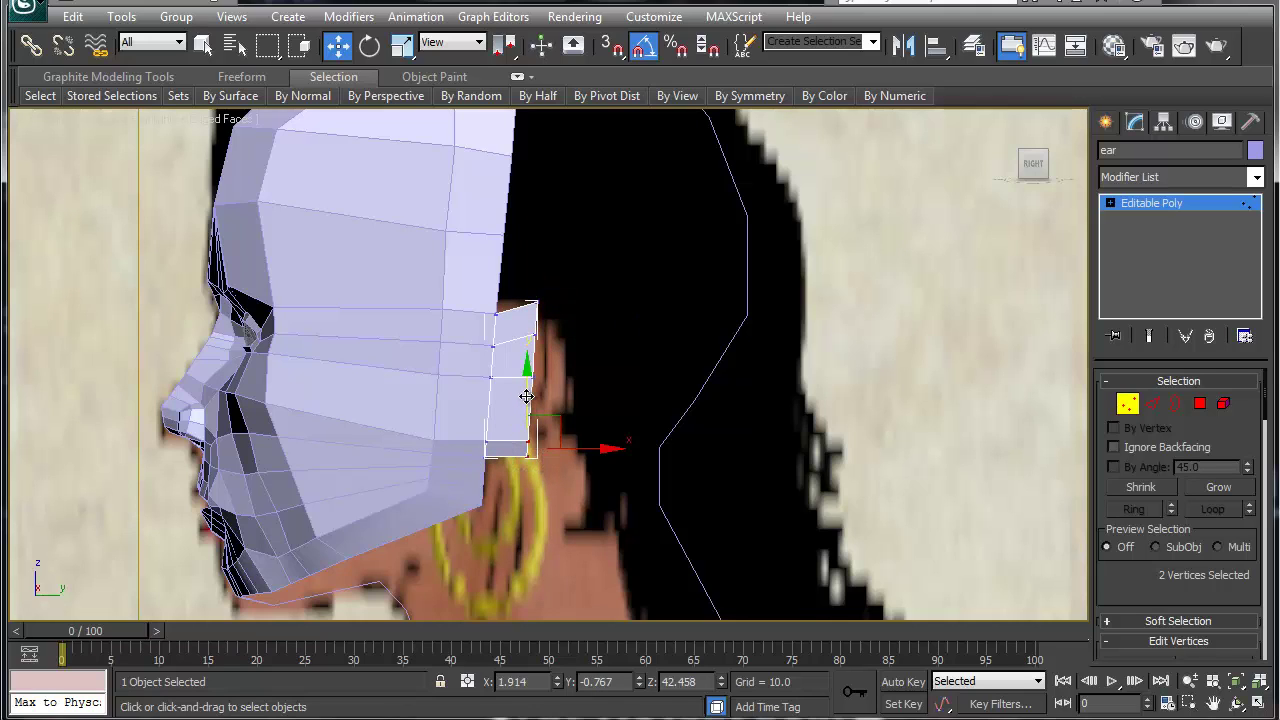
{"action": "left_click_drag", "start_coordinate": [526, 397], "coordinate": [527, 408]}
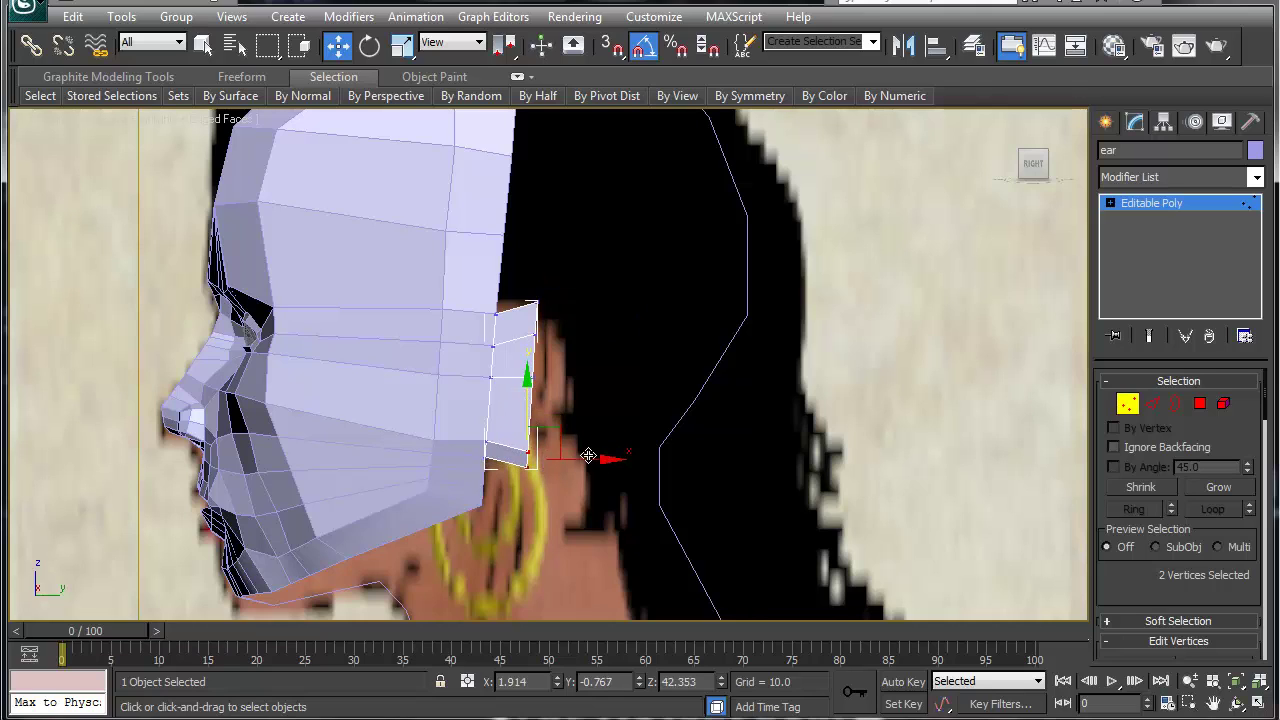
{"action": "left_click_drag", "start_coordinate": [588, 456], "coordinate": [574, 457]}
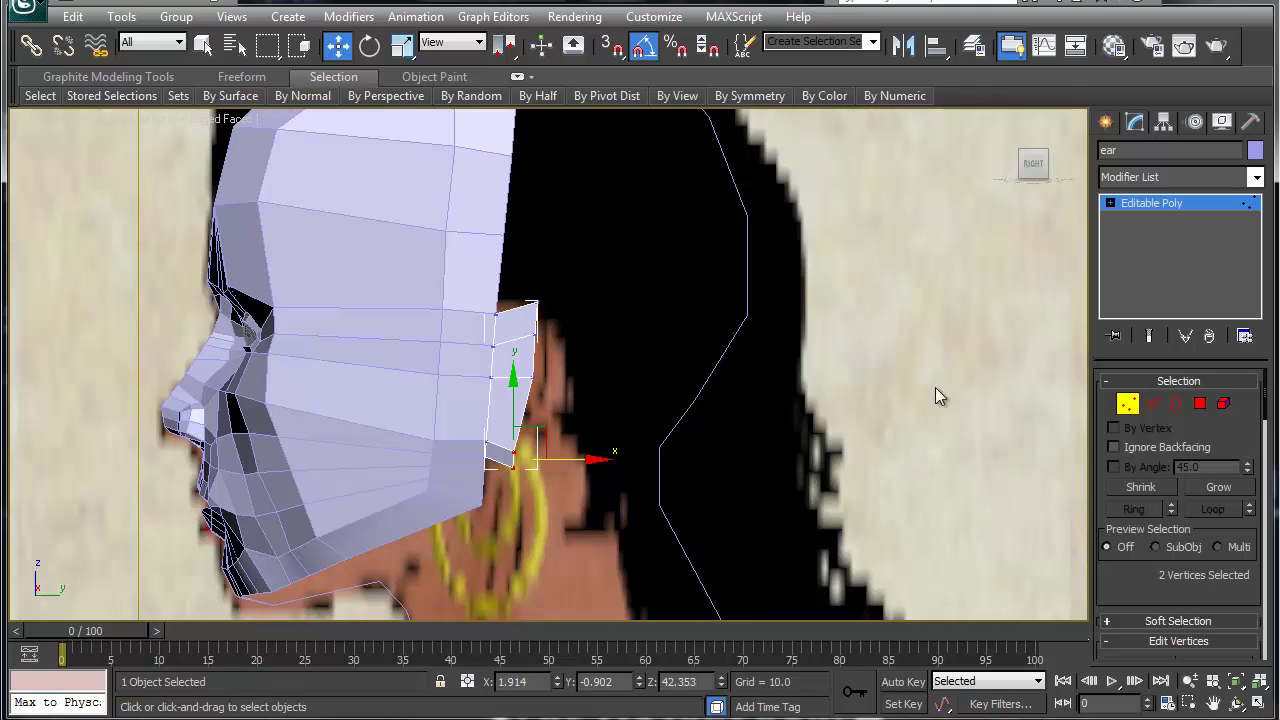
Extrude the ear's four rear edges backward by about 0.5 units, then return to vertex editing
{"action": "left_click", "coordinate": [1168, 403]}
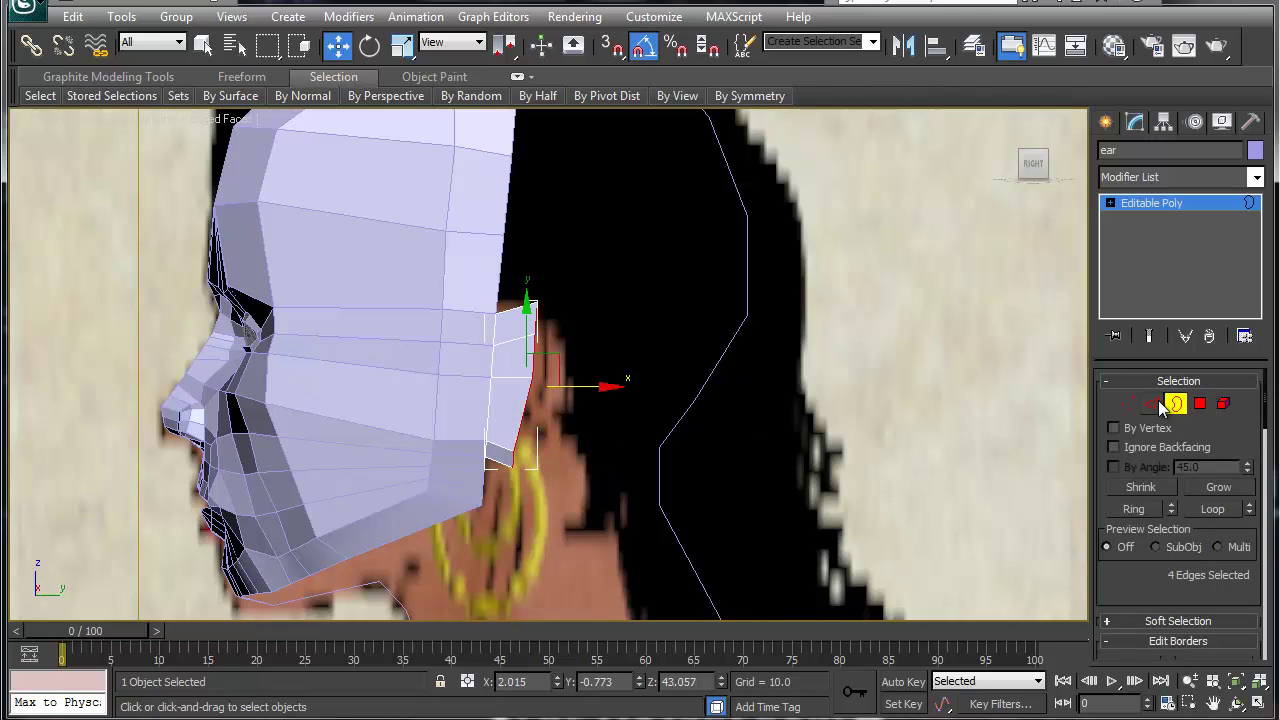
{"action": "left_click", "coordinate": [1153, 402]}
{"action": "left_click_drag", "start_coordinate": [593, 390], "coordinate": [637, 393], "text": "shift"}
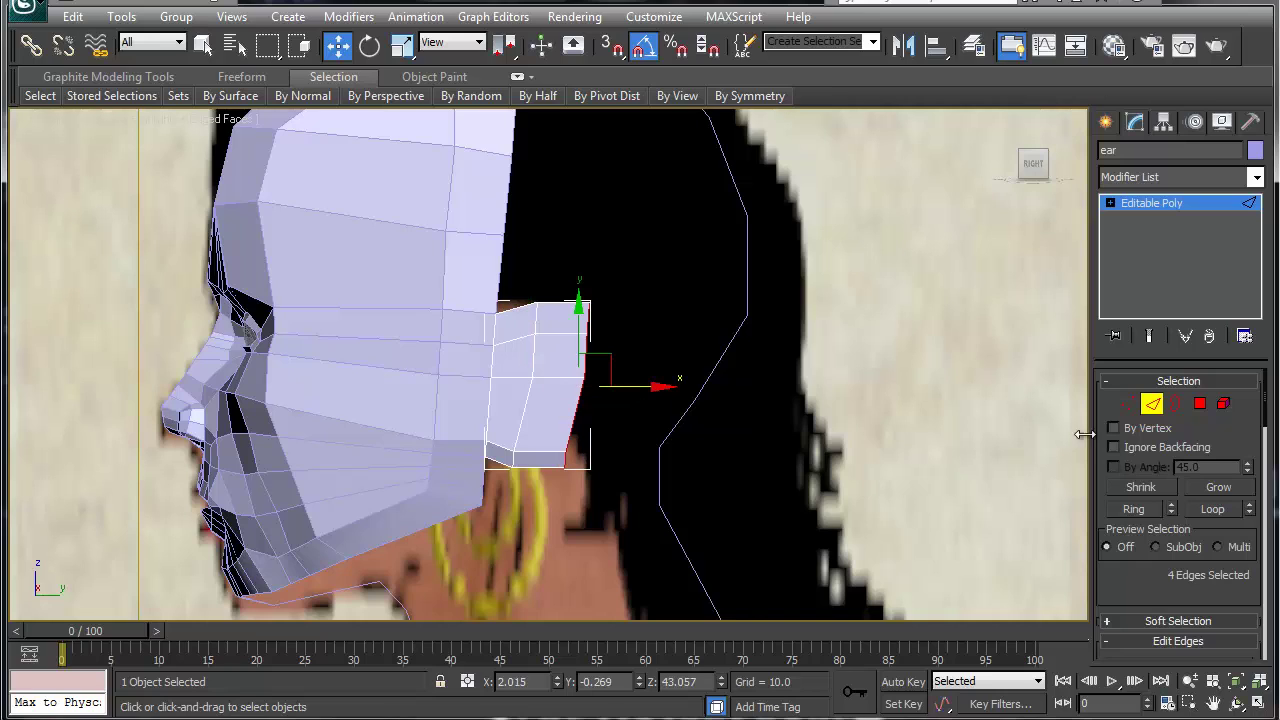
{"action": "left_click", "coordinate": [1127, 403]}
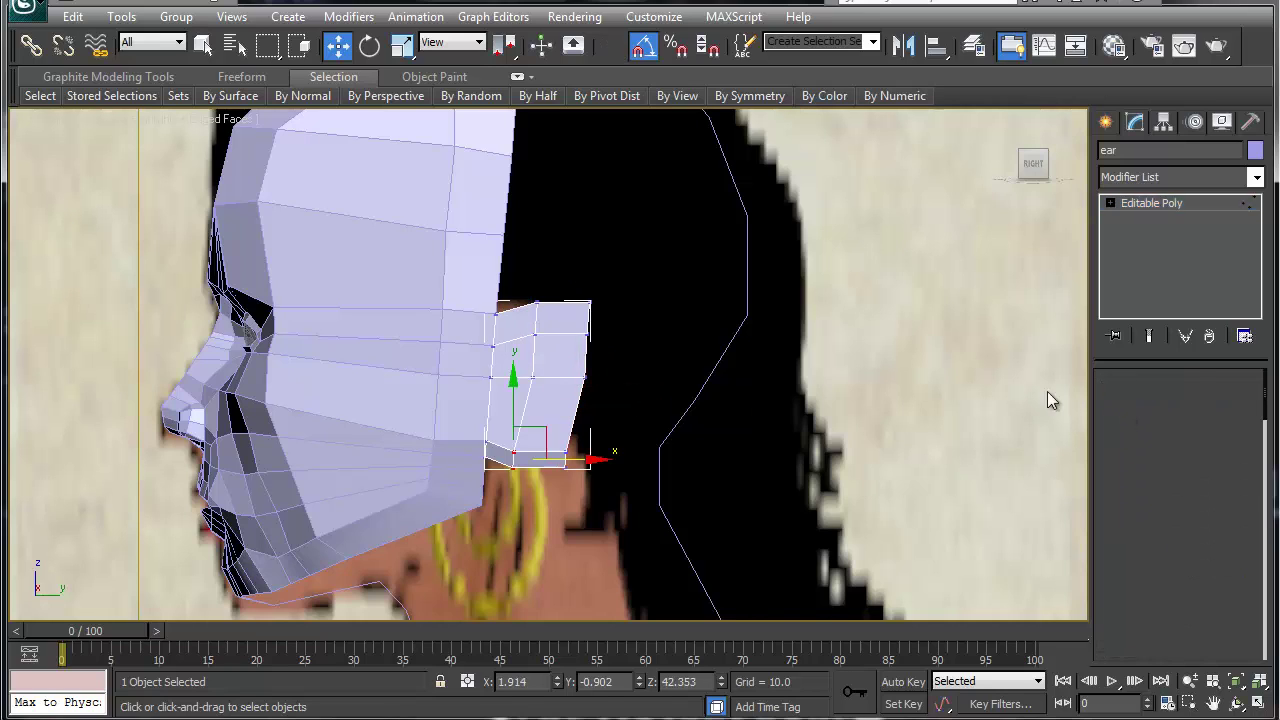
Round the ear's rear outline by moving its upper rear corner vertex and lower rear corner vertex inward
{"action": "left_click", "coordinate": [590, 301]}
{"action": "left_click_drag", "start_coordinate": [606, 287], "coordinate": [610, 294]}
{"action": "left_click_drag", "start_coordinate": [557, 475], "coordinate": [580, 452]}
{"action": "left_click", "coordinate": [556, 508]}
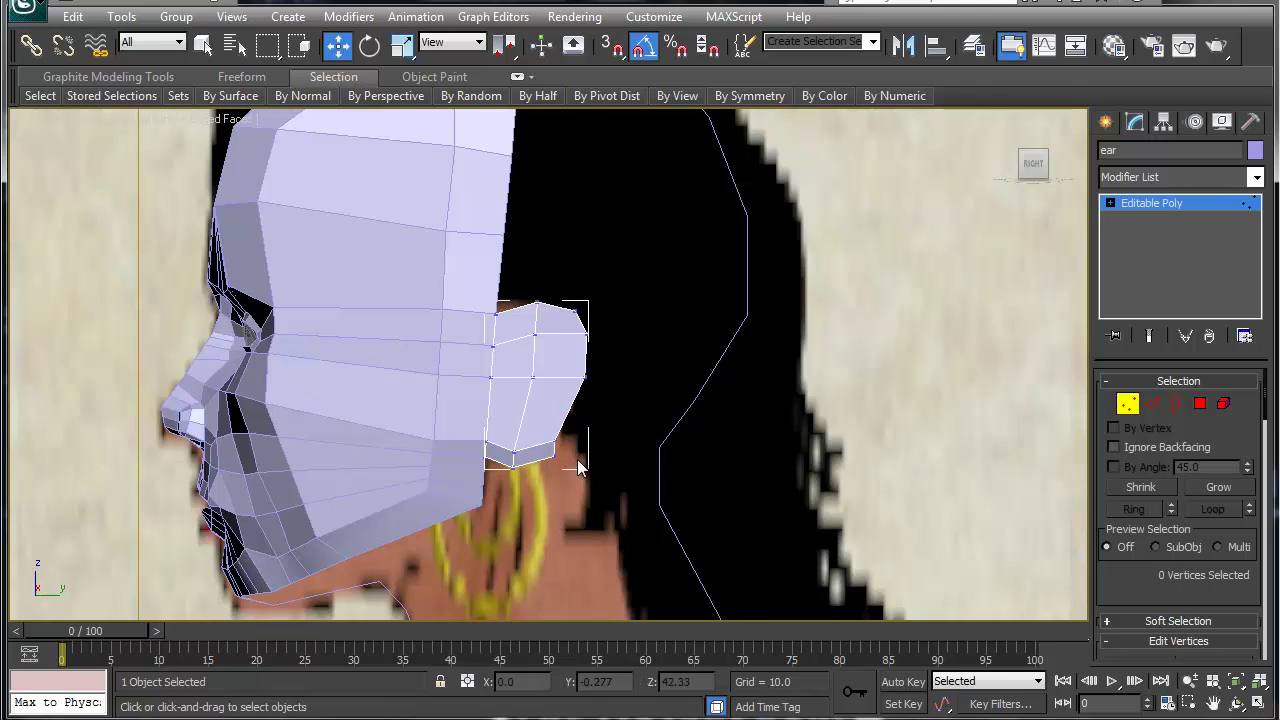
Raise the middle and rear vertices just above the earlobe and shift them slightly backward to shape the lower ear
{"action": "left_click", "coordinate": [553, 447]}
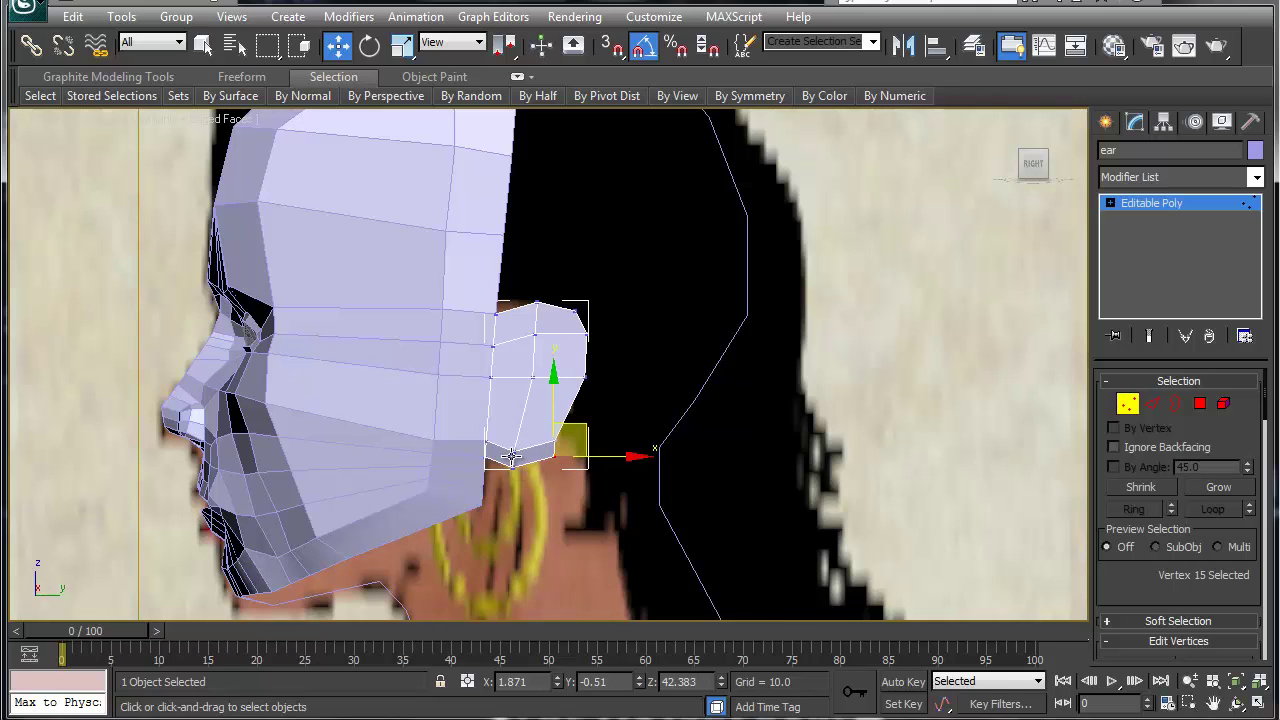
{"action": "left_click", "coordinate": [513, 452]}
{"action": "left_click_drag", "start_coordinate": [539, 422], "coordinate": [596, 396]}
{"action": "left_click", "coordinate": [555, 440]}
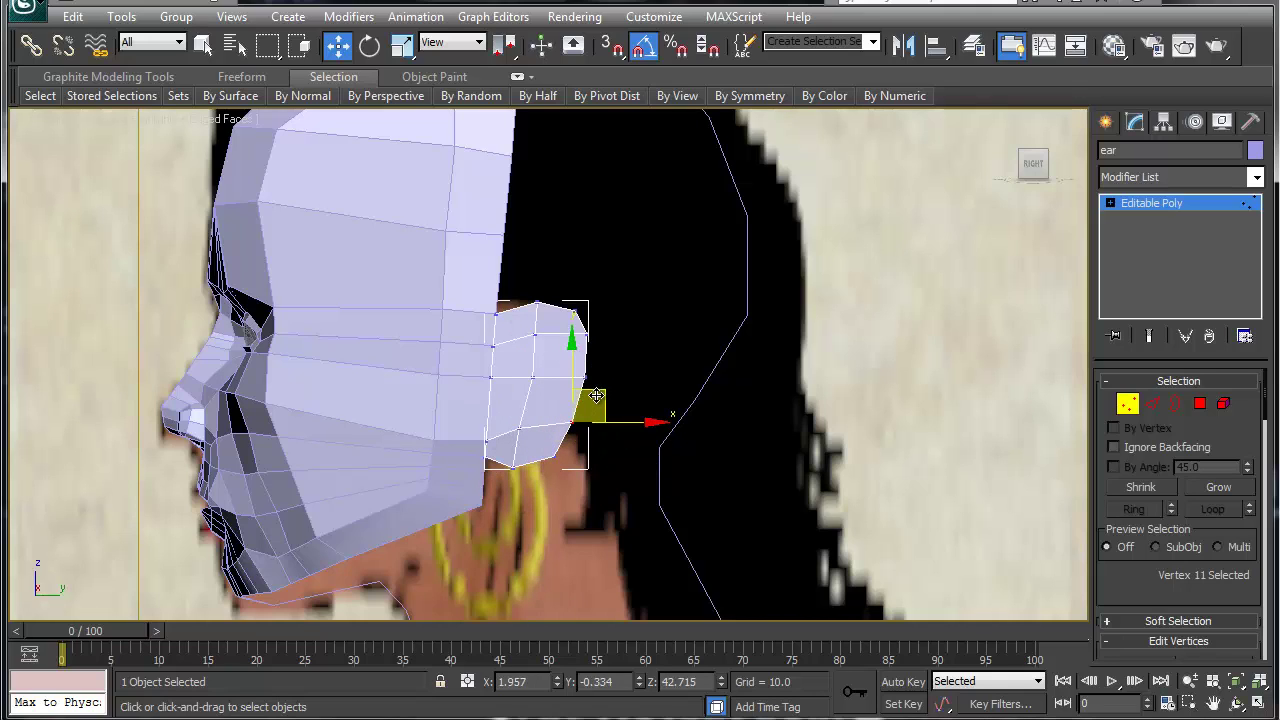
Select all eight side polygons of the ear in polygon editing
{"action": "left_click", "coordinate": [1200, 404]}
{"action": "left_click", "coordinate": [540, 350]}
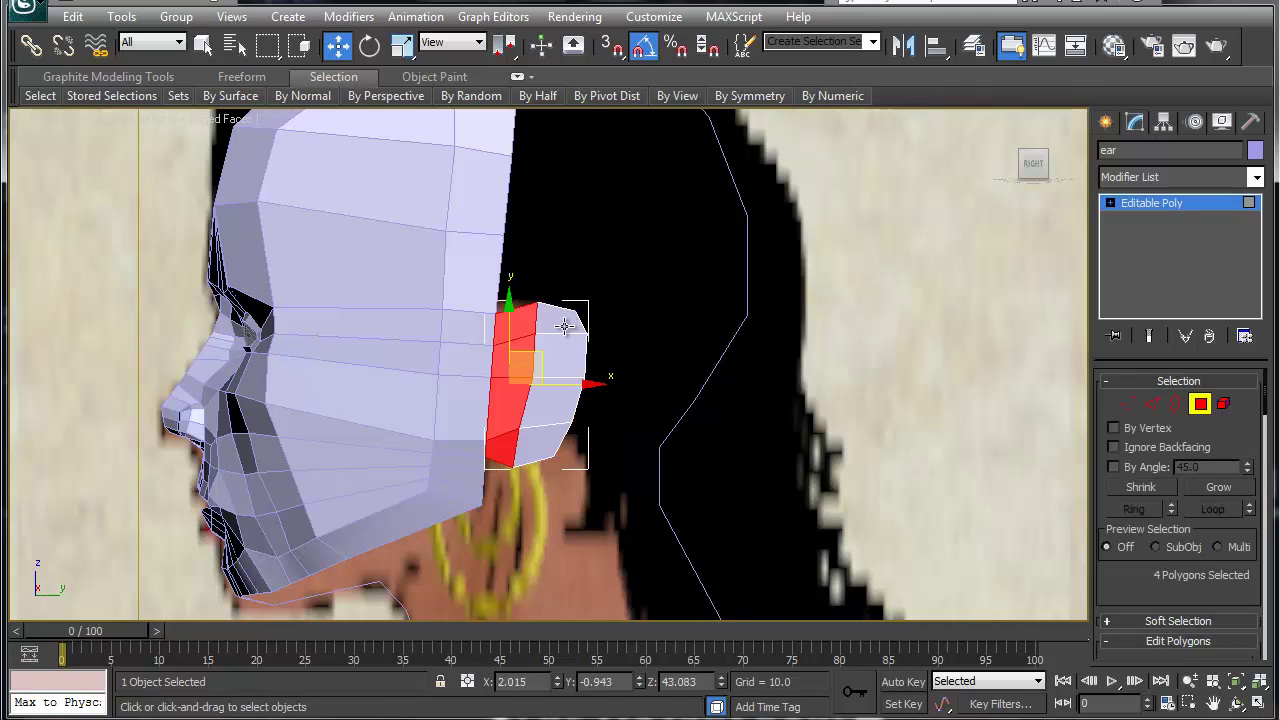
{"action": "left_click", "coordinate": [556, 322]}
{"action": "left_click", "coordinate": [553, 347], "text": "ctrl"}
{"action": "left_click", "coordinate": [517, 323], "text": "ctrl"}
{"action": "left_click", "coordinate": [508, 343], "text": "ctrl"}
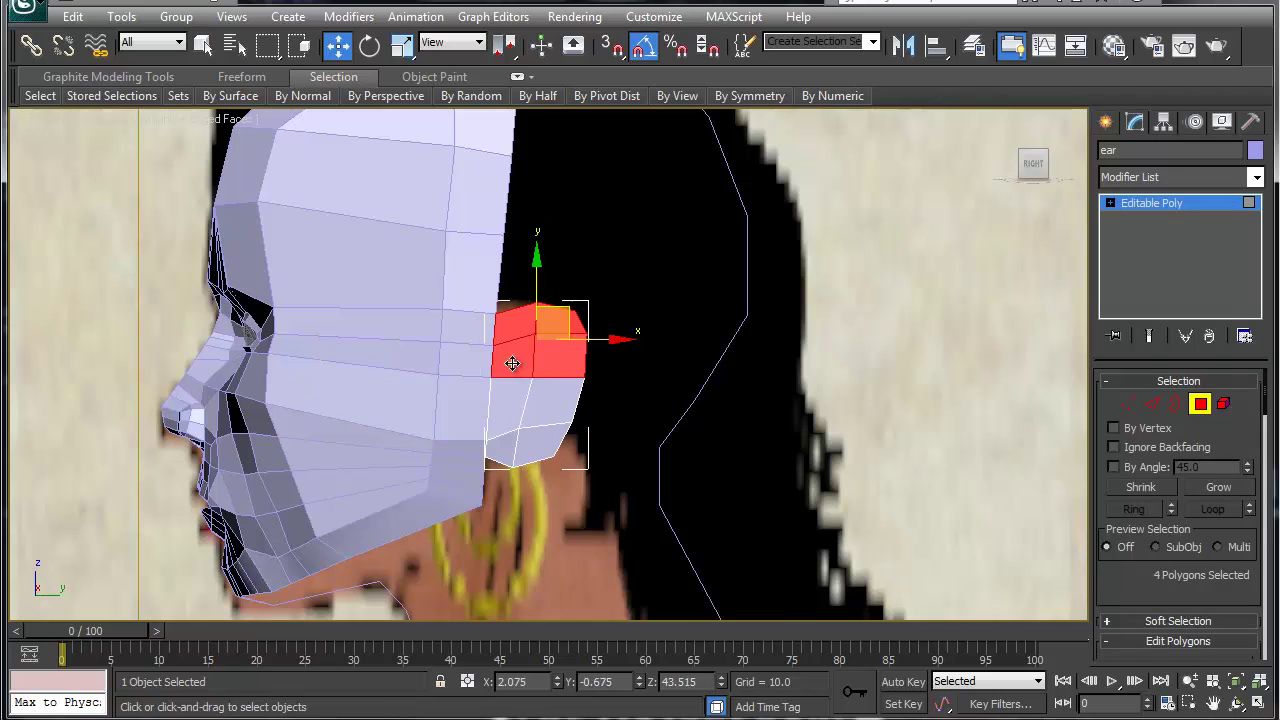
{"action": "left_click", "coordinate": [514, 403], "text": "ctrl"}
{"action": "left_click", "coordinate": [510, 444], "text": "ctrl"}
{"action": "left_click", "coordinate": [534, 445], "text": "ctrl"}
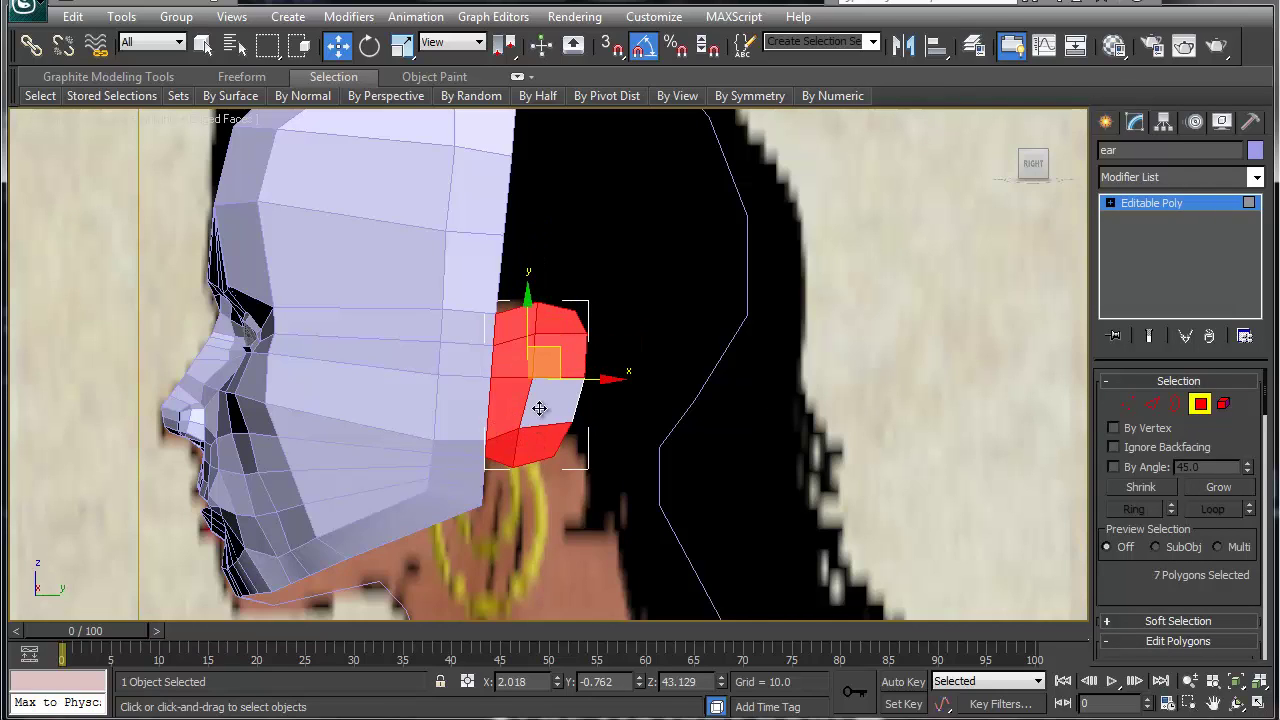
{"action": "left_click", "coordinate": [542, 404], "text": "ctrl"}
{"action": "right_click", "coordinate": [542, 404]}
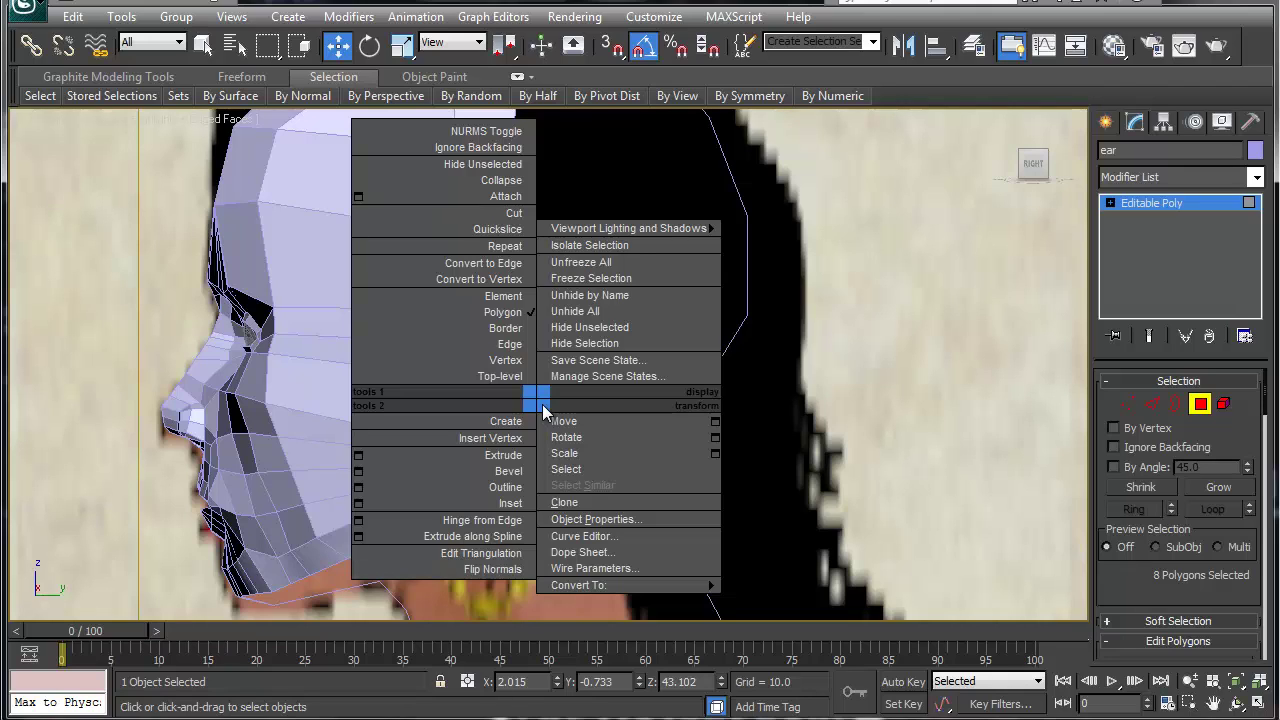
{"action": "left_click", "coordinate": [782, 398]}
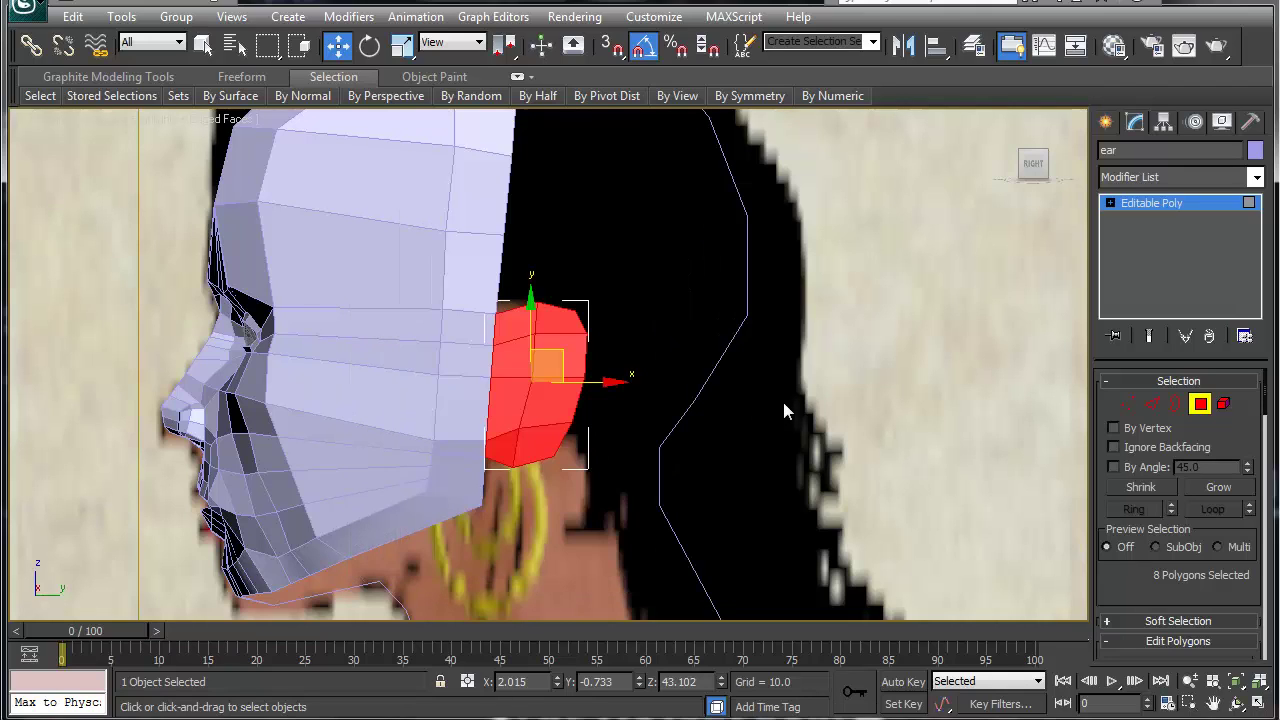
Exclude the two lobe polygons from the selection and inset the remaining six to form a thin rim around the ear
{"action": "left_click", "coordinate": [539, 447], "text": "alt"}
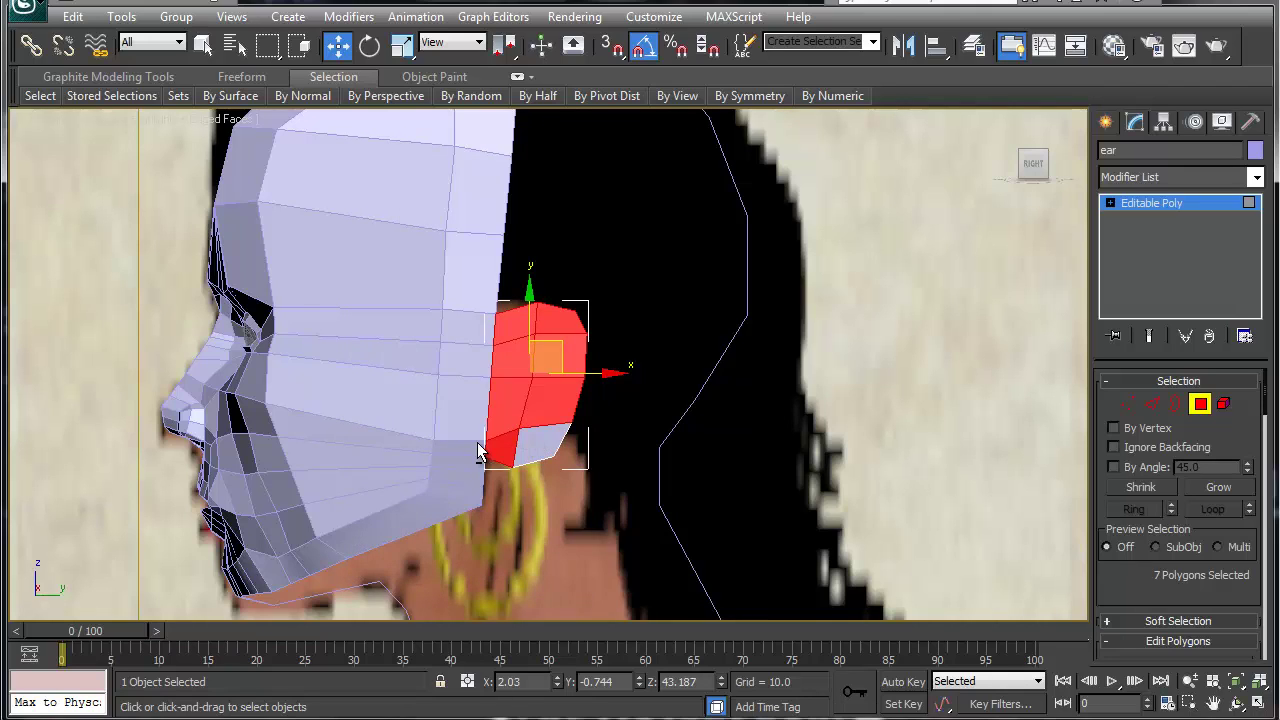
{"action": "left_click", "coordinate": [503, 448], "text": "alt"}
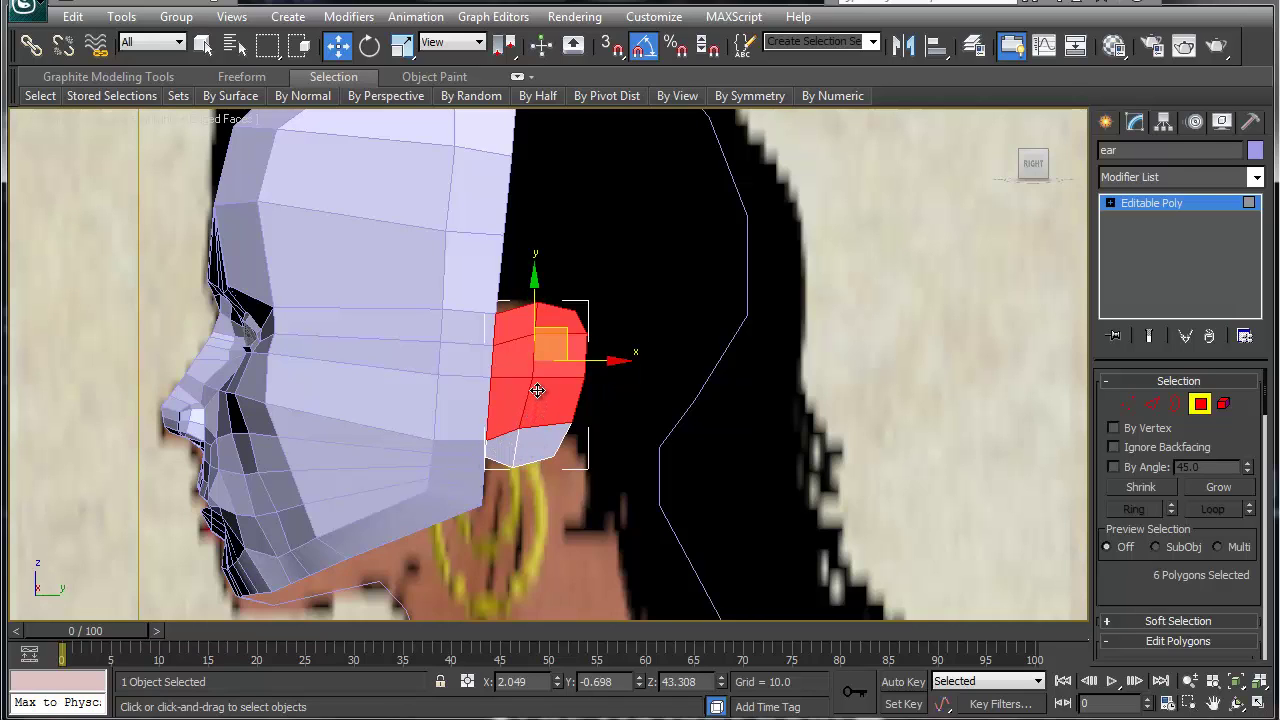
{"action": "right_click", "coordinate": [535, 390]}
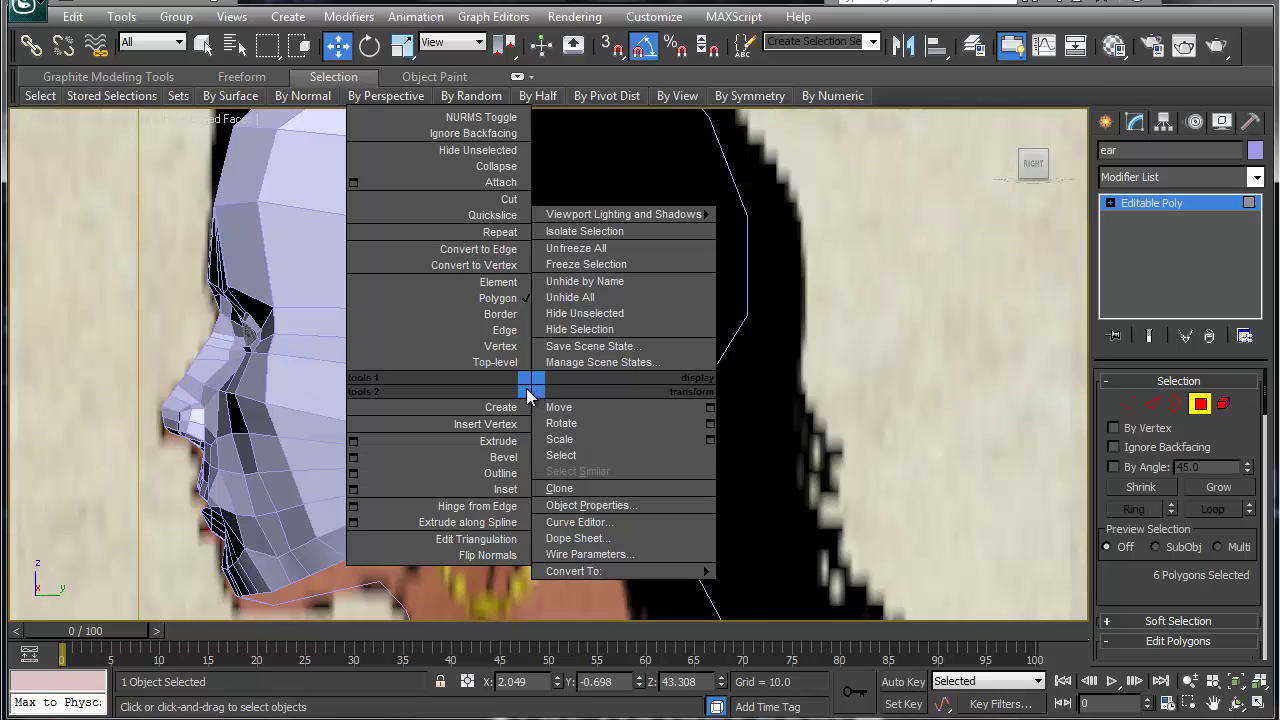
{"action": "left_click", "coordinate": [500, 472]}
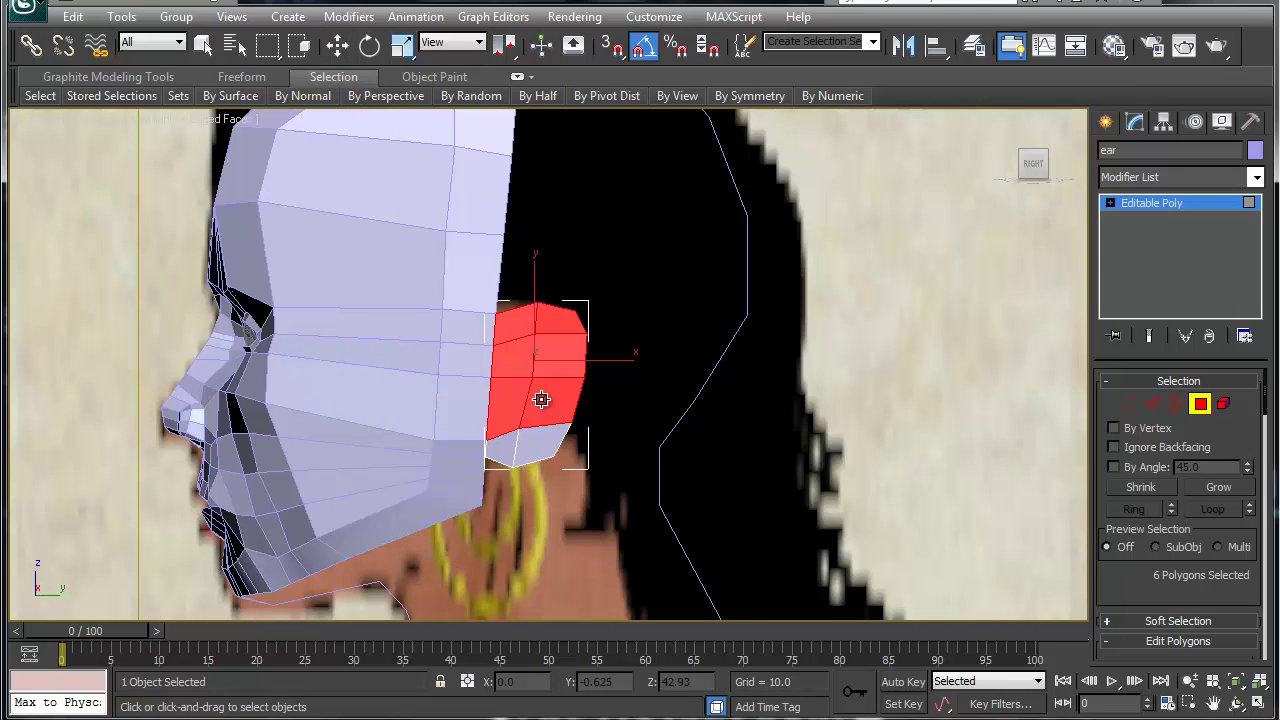
{"action": "left_click_drag", "start_coordinate": [541, 402], "coordinate": [540, 411]}
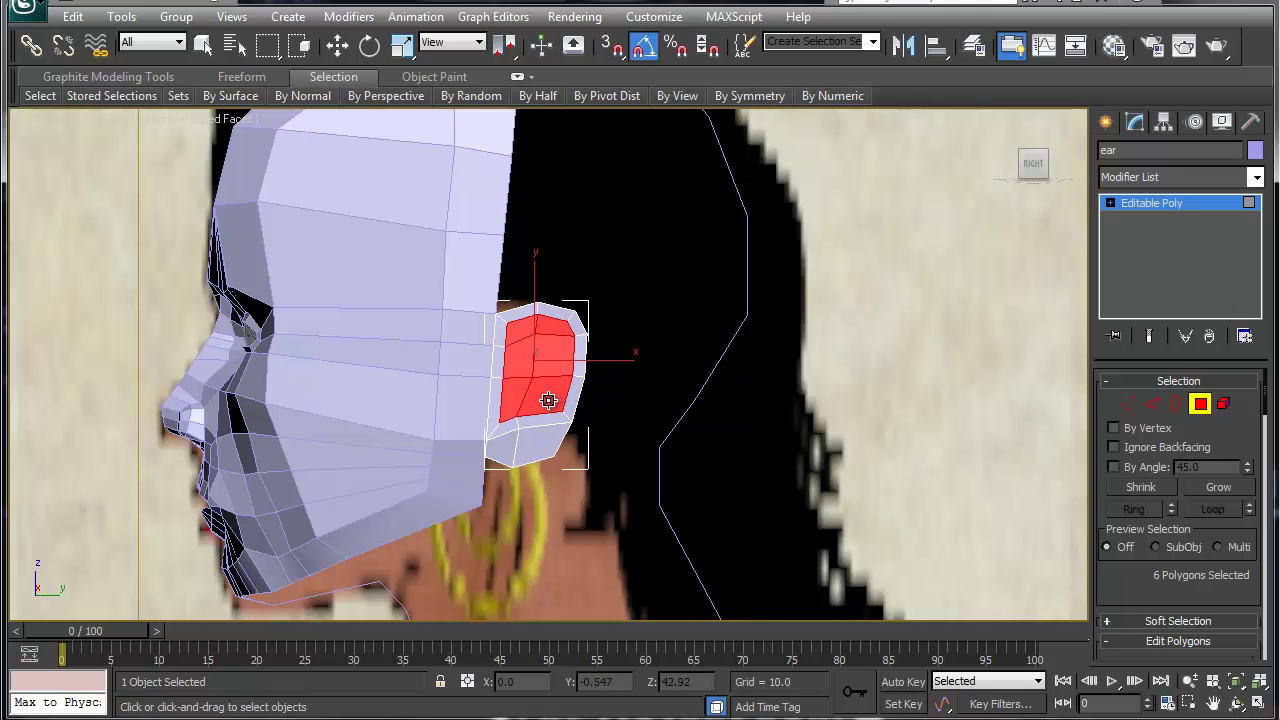
{"action": "key", "text": "w"}
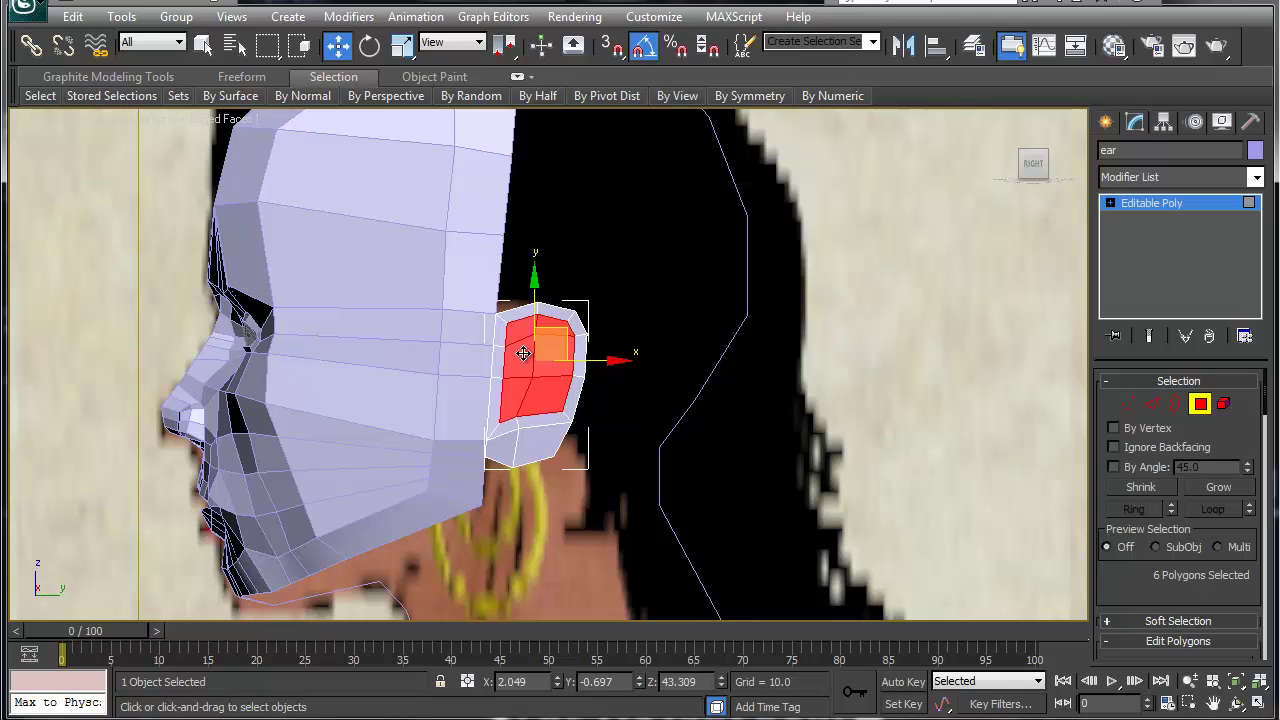
Move the two middle vertices at the inset's lower edge down about 0.17 units and backward about 0.07 units
{"action": "left_click", "coordinate": [1128, 403]}
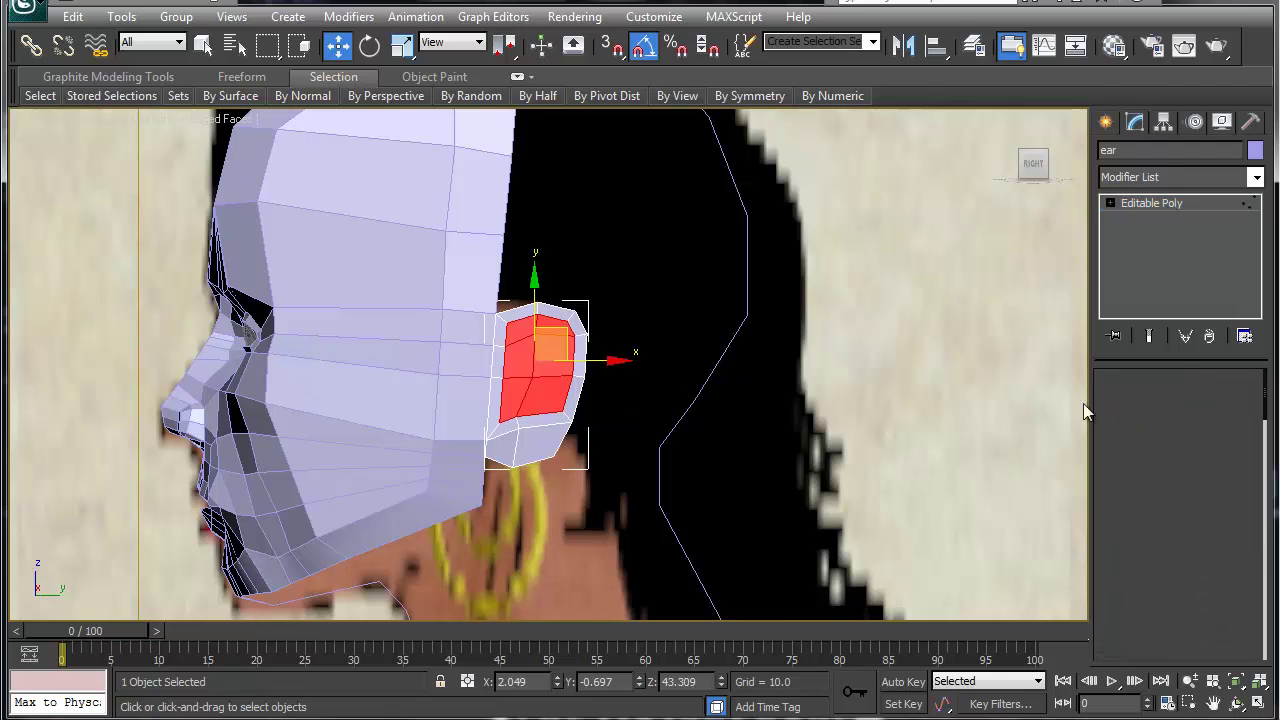
{"action": "middle_click_drag", "start_coordinate": [527, 325], "coordinate": [521, 347]}
{"action": "scroll", "coordinate": [521, 347], "scroll_direction": "up", "scroll_amount": 8}
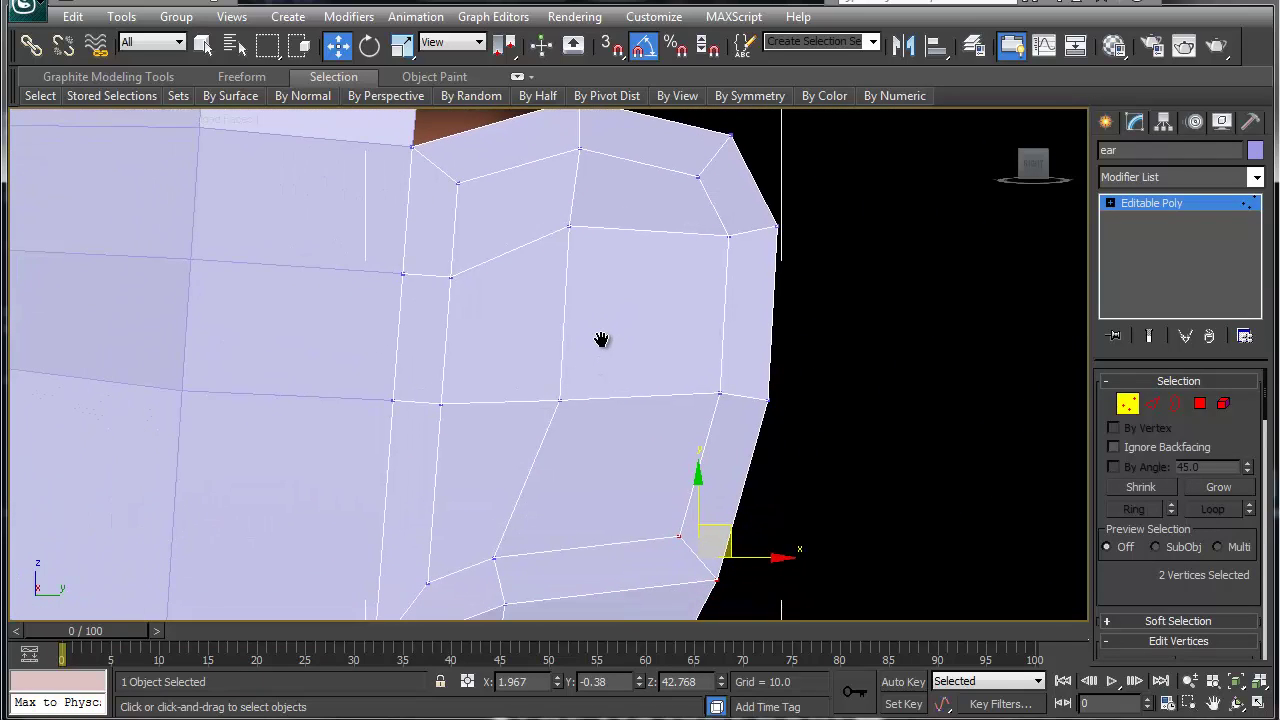
{"action": "scroll", "coordinate": [601, 339], "scroll_direction": "down", "scroll_amount": 2}
{"action": "scroll", "coordinate": [551, 394], "scroll_direction": "down", "scroll_amount": 1}
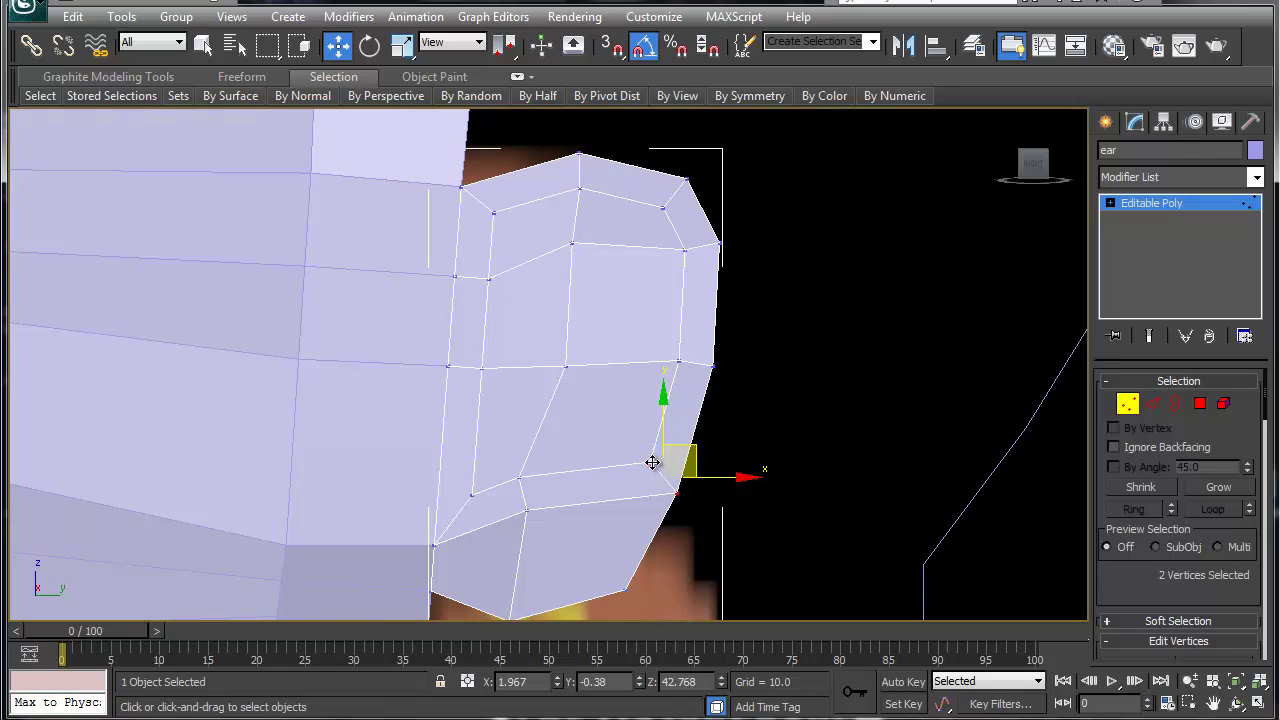
{"action": "left_click_drag", "start_coordinate": [502, 462], "coordinate": [538, 535]}
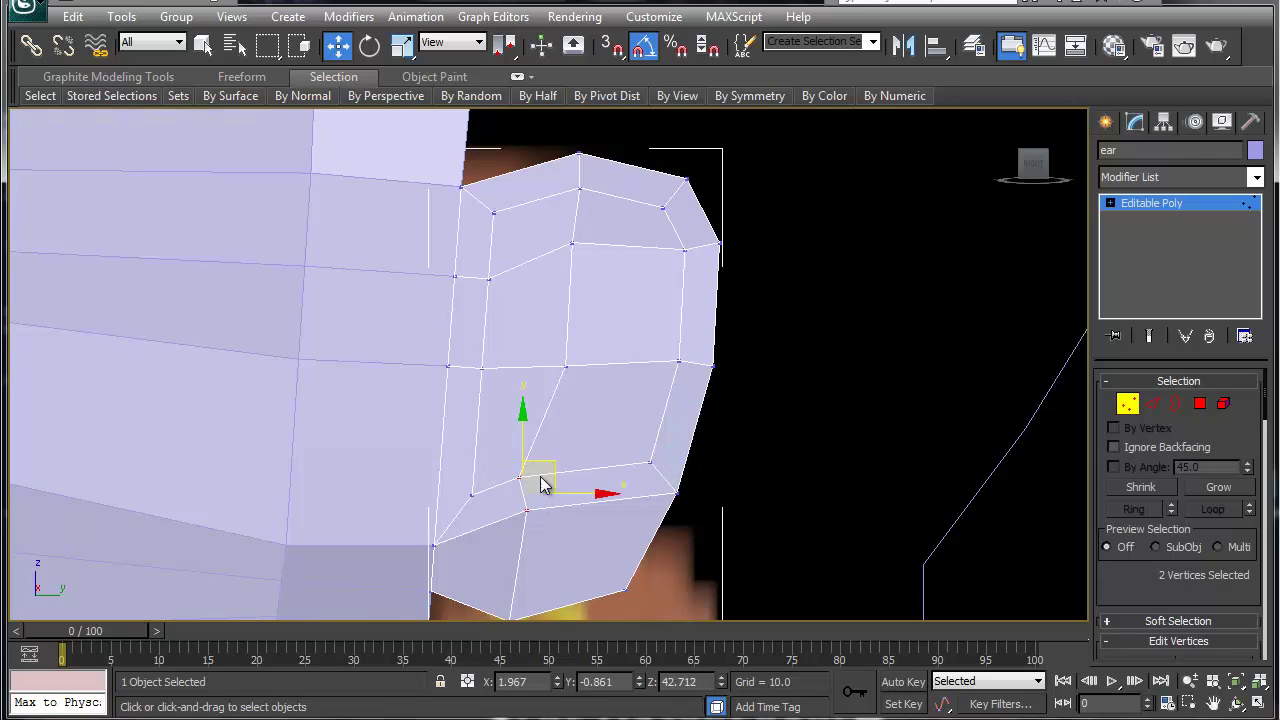
{"action": "left_click_drag", "start_coordinate": [553, 470], "coordinate": [576, 513]}
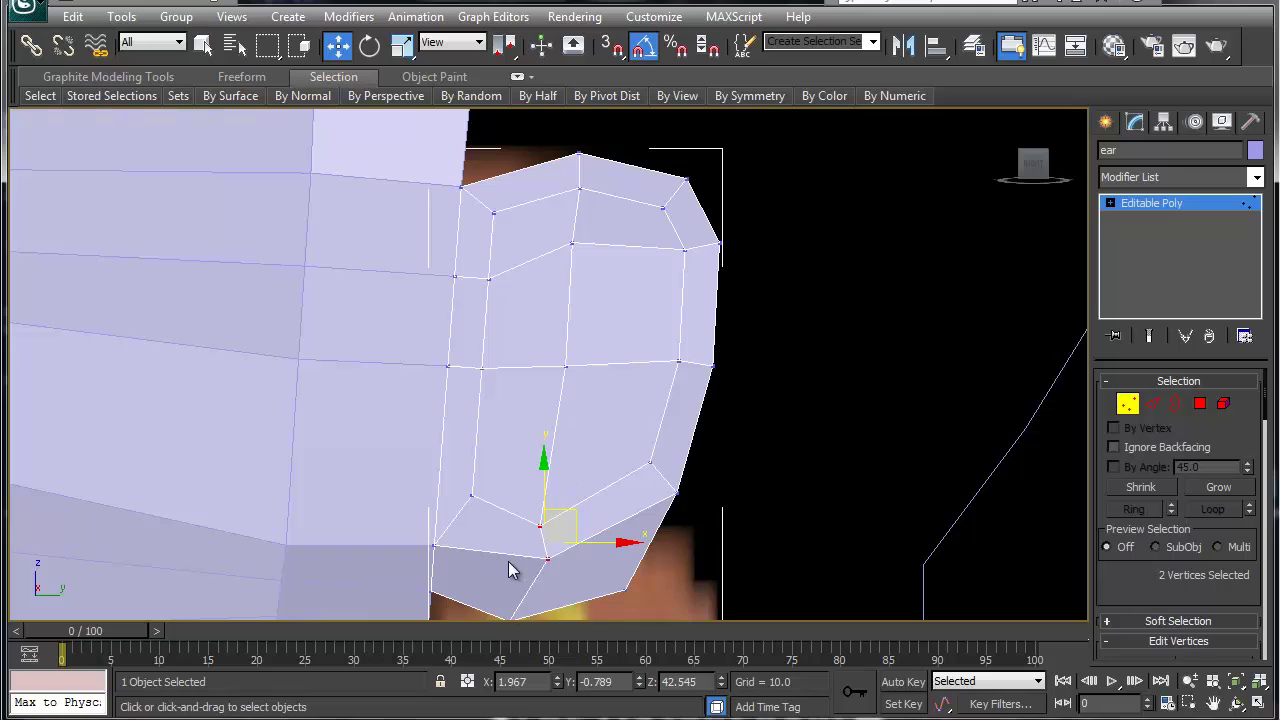
Move the lobe's rear vertex about 0.1 units toward the face and the rim's lower middle vertex slightly down and forward
{"action": "left_click", "coordinate": [625, 590]}
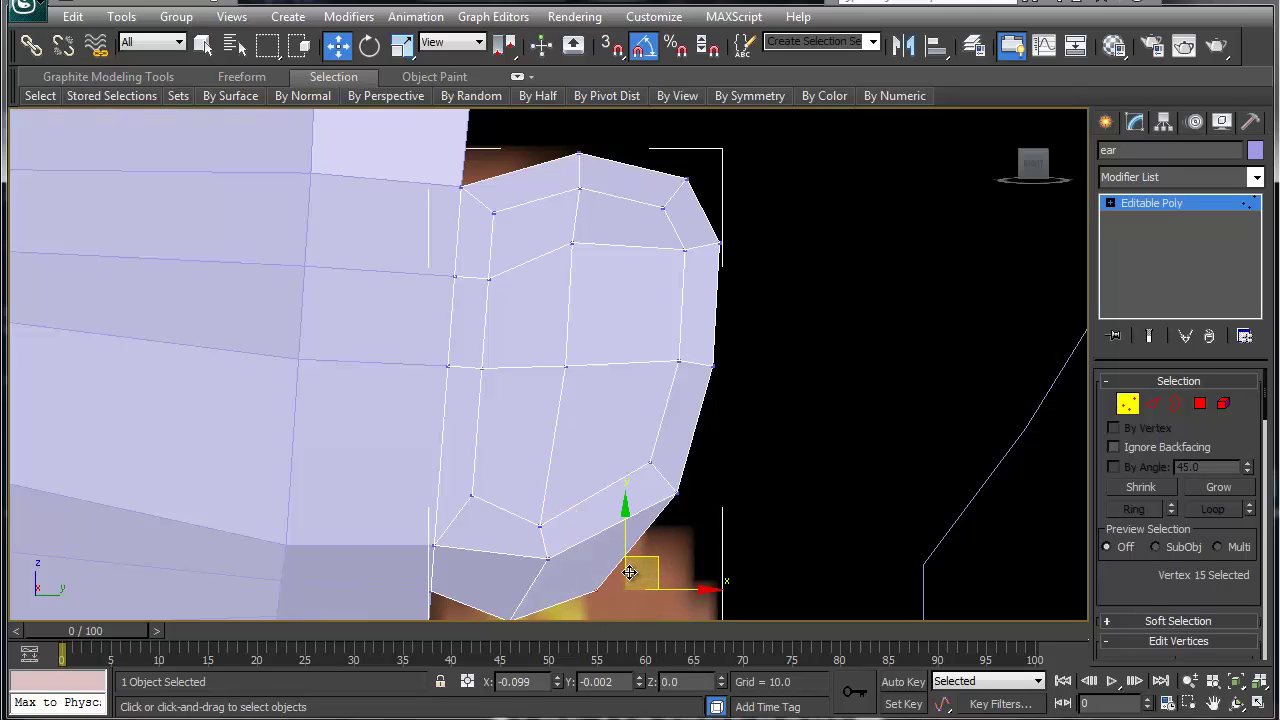
{"action": "left_click", "coordinate": [547, 558]}
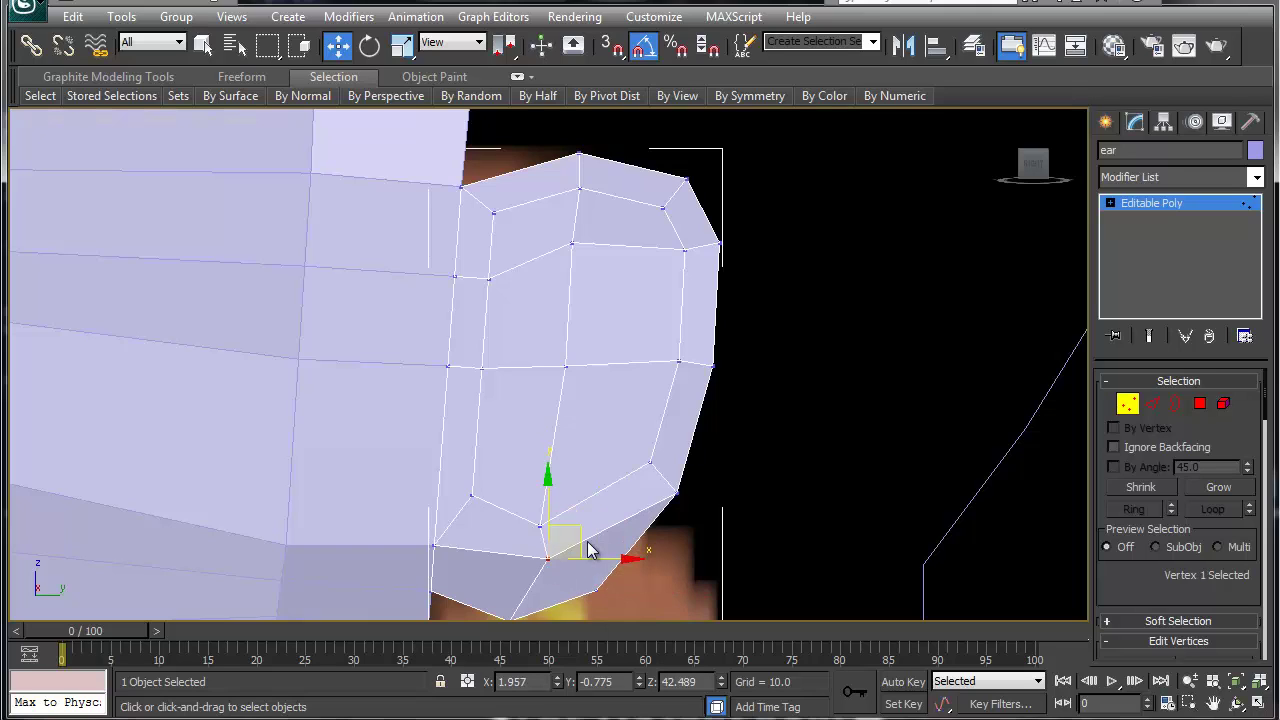
{"action": "left_click_drag", "start_coordinate": [580, 537], "coordinate": [558, 553]}
{"action": "left_click", "coordinate": [566, 551]}
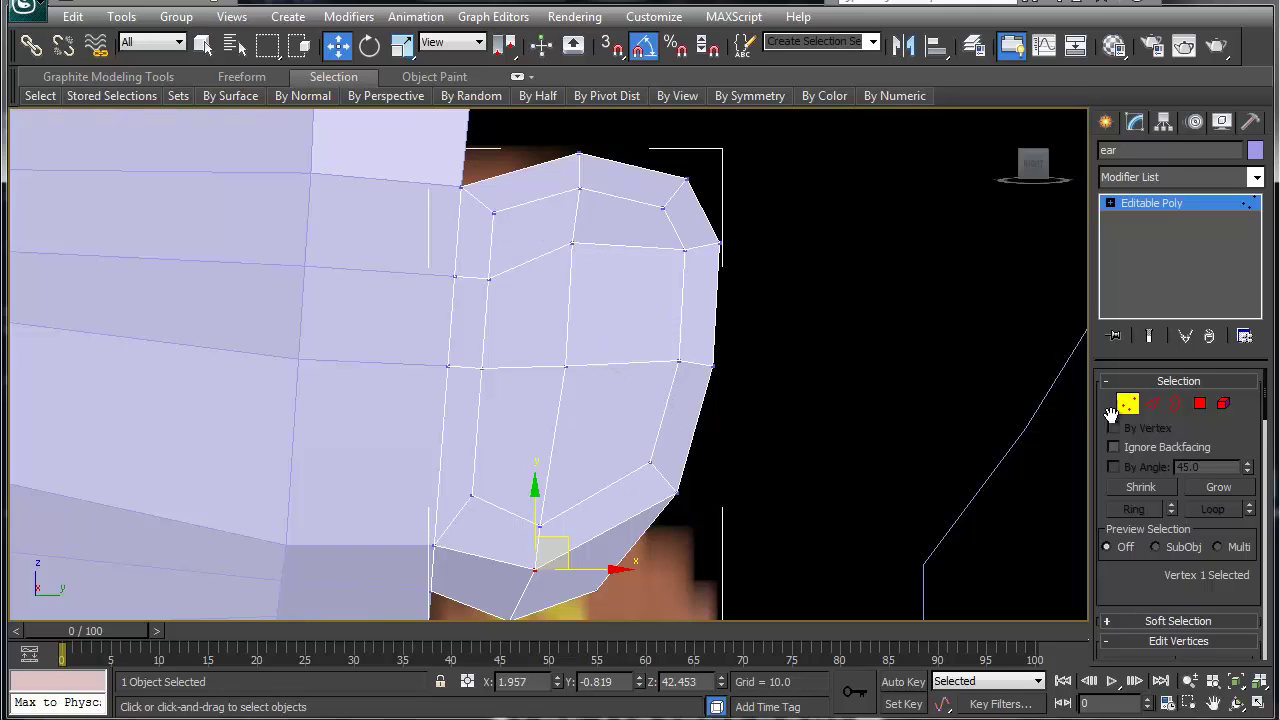
Extrude the six inset polygons inward by about 0.08 units to recess the inner ear
{"action": "left_click", "coordinate": [1200, 405]}
{"action": "right_click", "coordinate": [584, 326]}
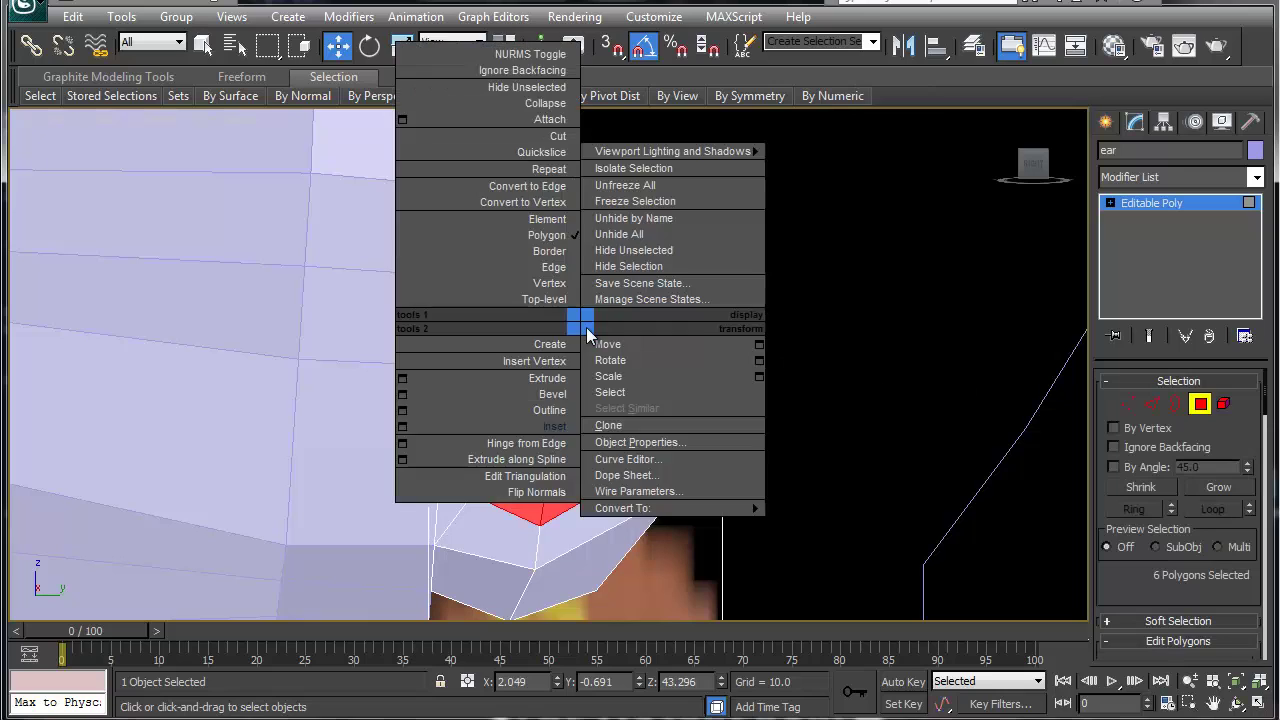
{"action": "left_click", "coordinate": [545, 379]}
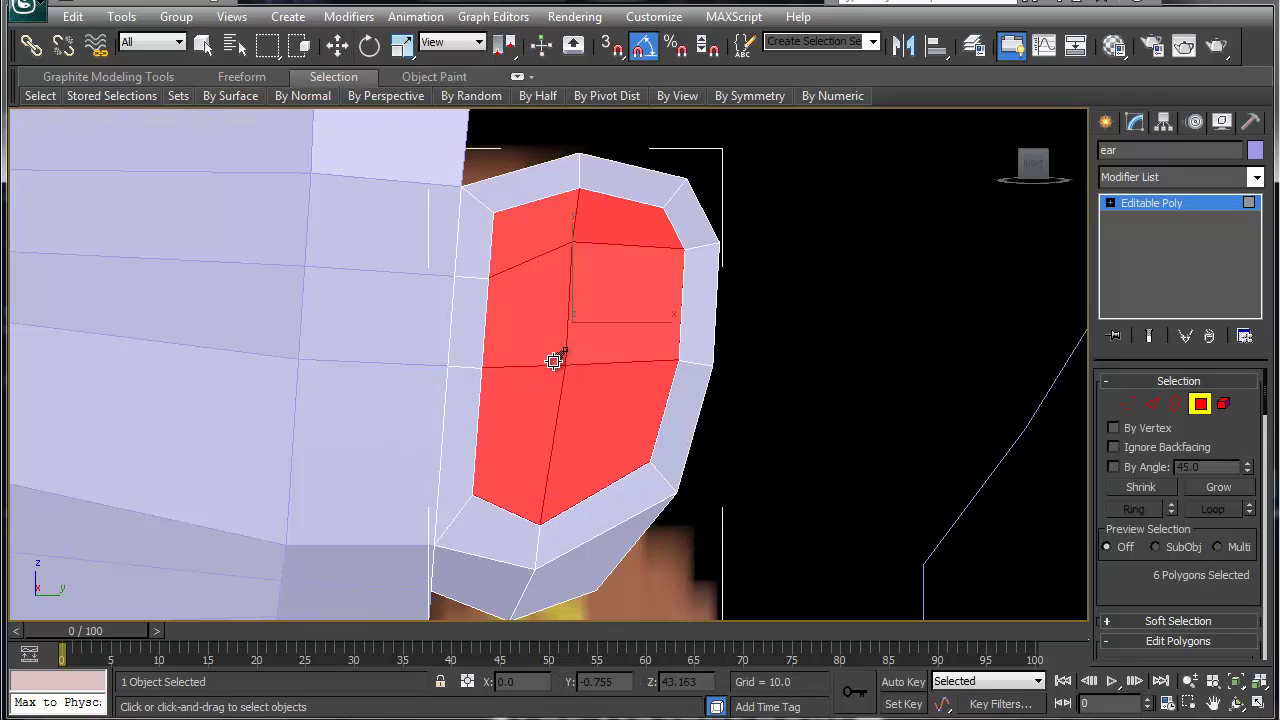
{"action": "left_click_drag", "start_coordinate": [554, 349], "coordinate": [556, 405]}
{"action": "middle_click_drag", "start_coordinate": [556, 405], "coordinate": [610, 419], "text": "alt"}
{"action": "key", "text": "shift+z"}
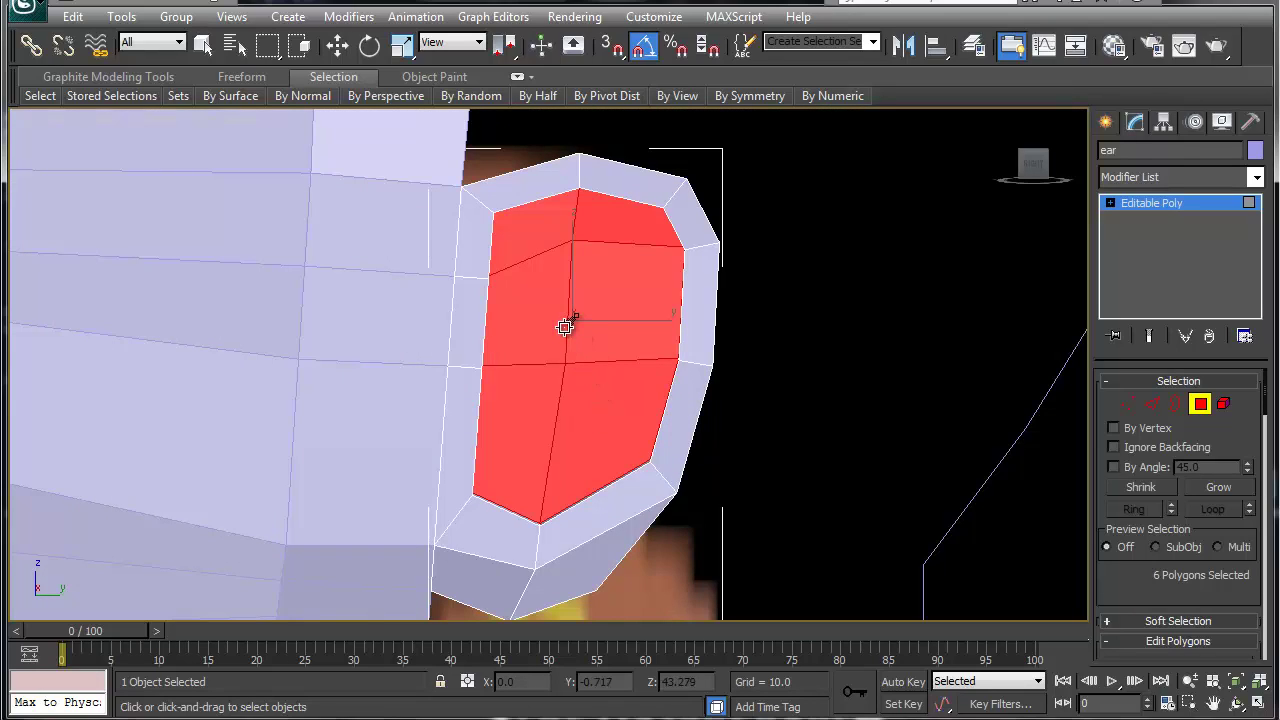
{"action": "key", "text": "w"}
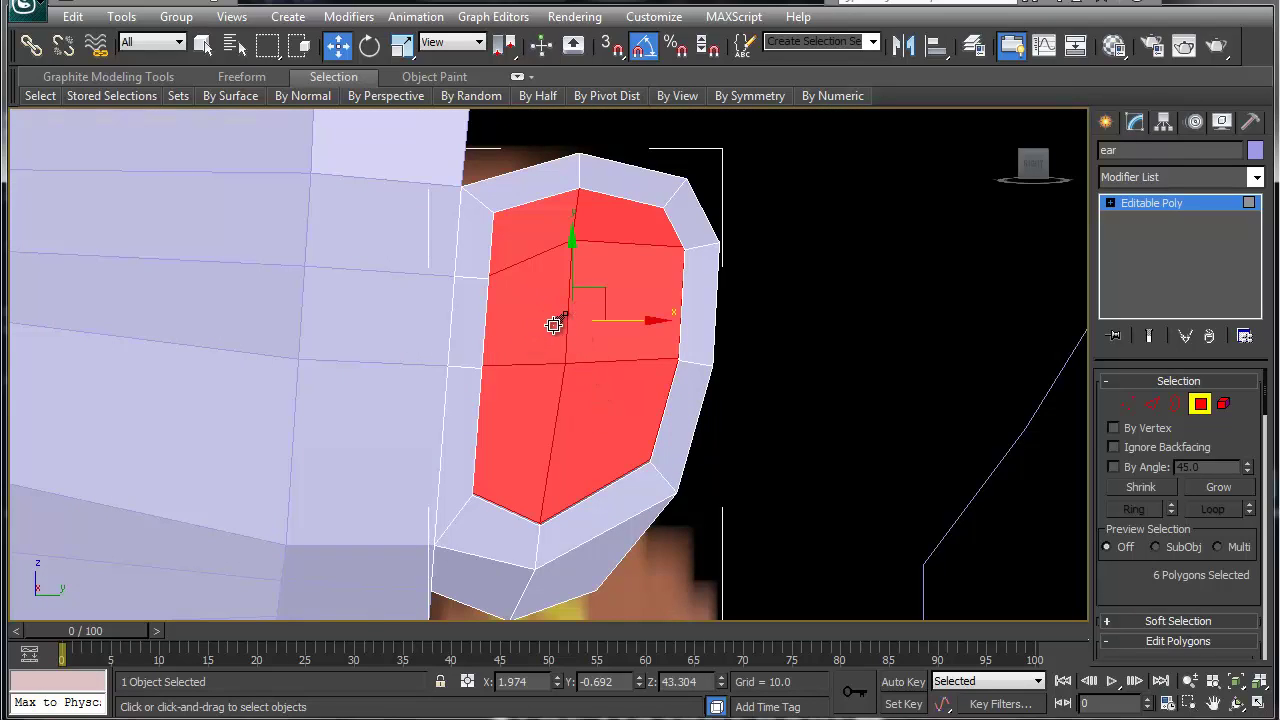
Leave the inner ear's polygon selection and switch the ear to vertex editing
{"action": "left_click", "coordinate": [545, 336]}
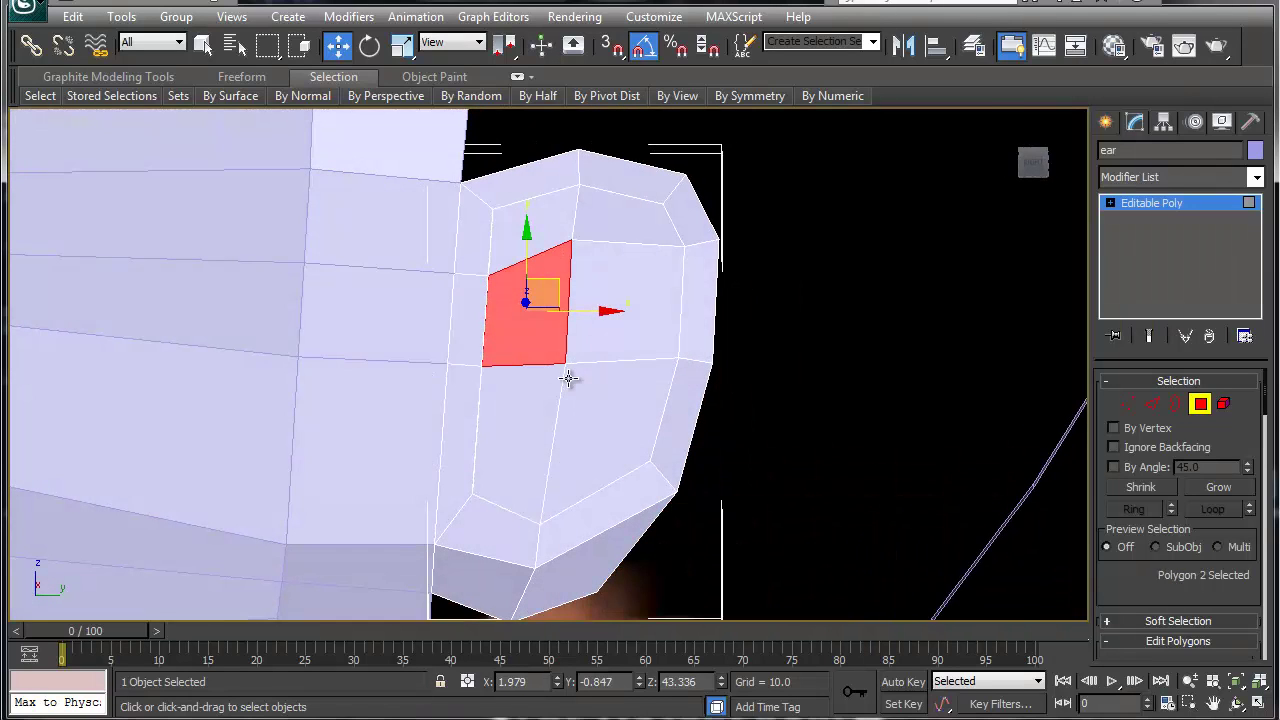
{"action": "key", "text": "ctrl+z"}
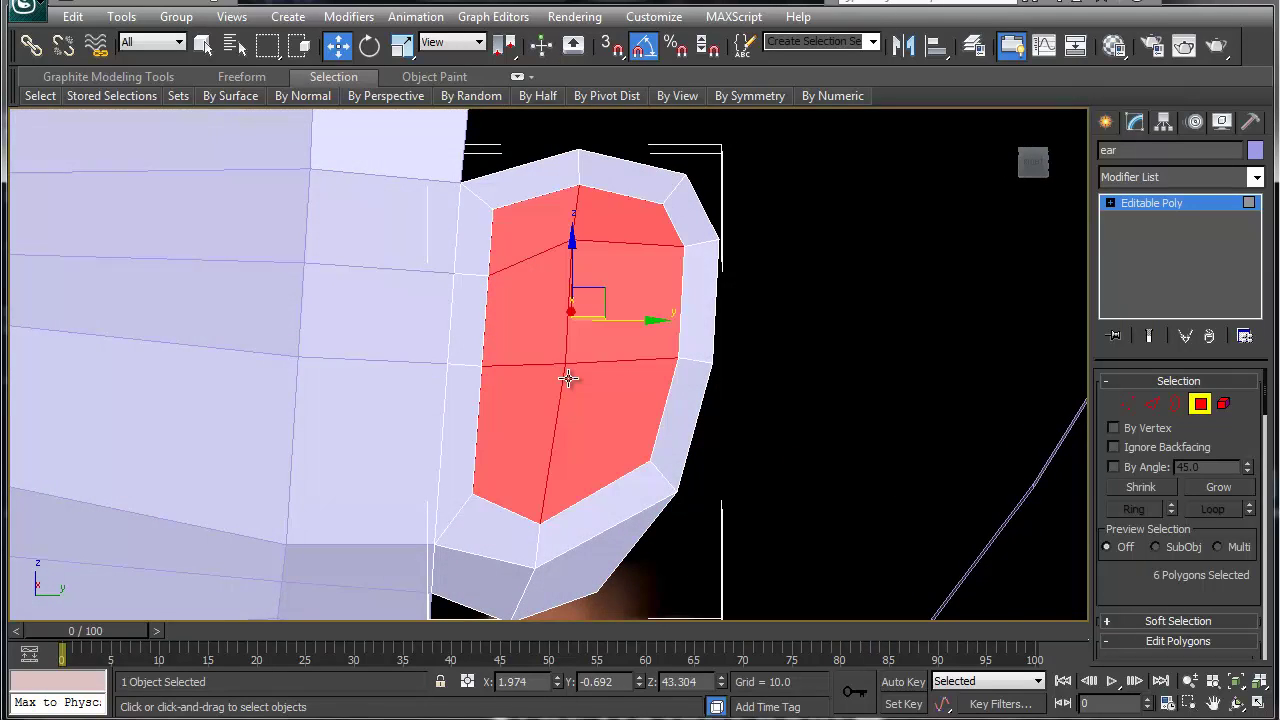
{"action": "mouse_move", "coordinate": [568, 377]}
{"action": "left_mouse_down"}
{"action": "mouse_move", "coordinate": [574, 366]}
{"action": "mouse_move", "coordinate": [581, 377]}
{"action": "left_mouse_up"}
{"action": "left_click", "coordinate": [577, 375]}
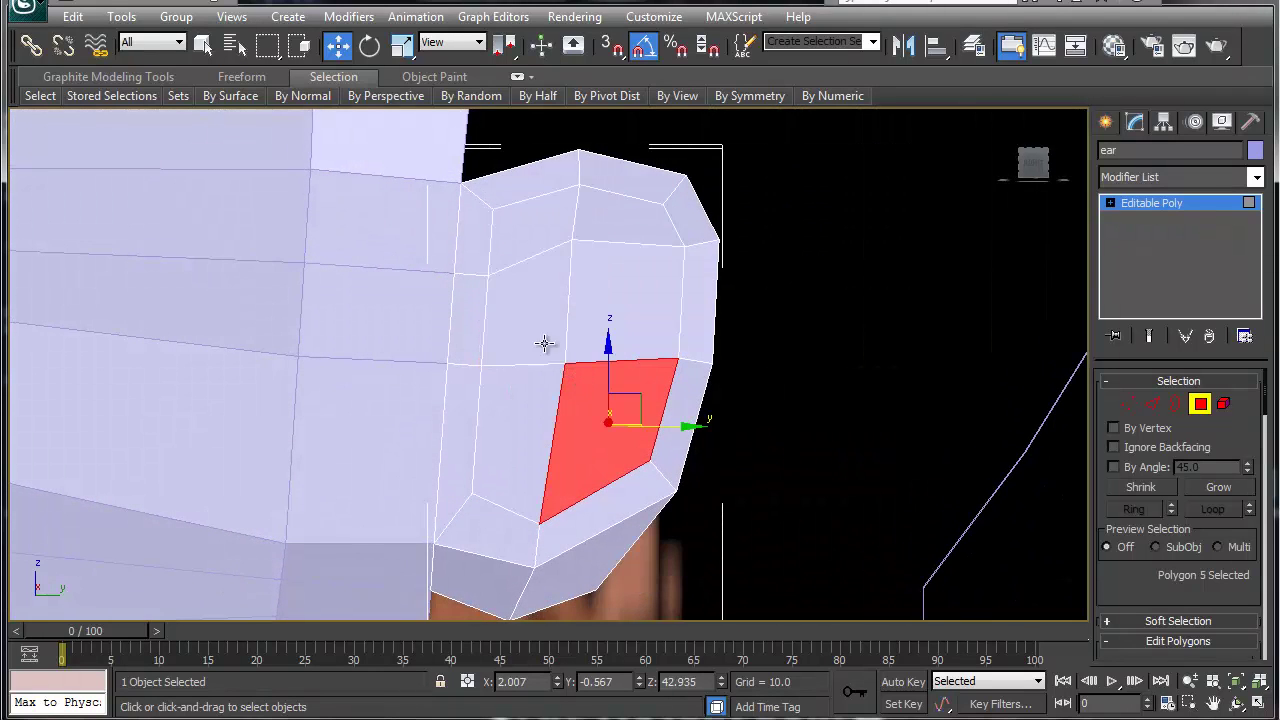
{"action": "right_click", "coordinate": [587, 301]}
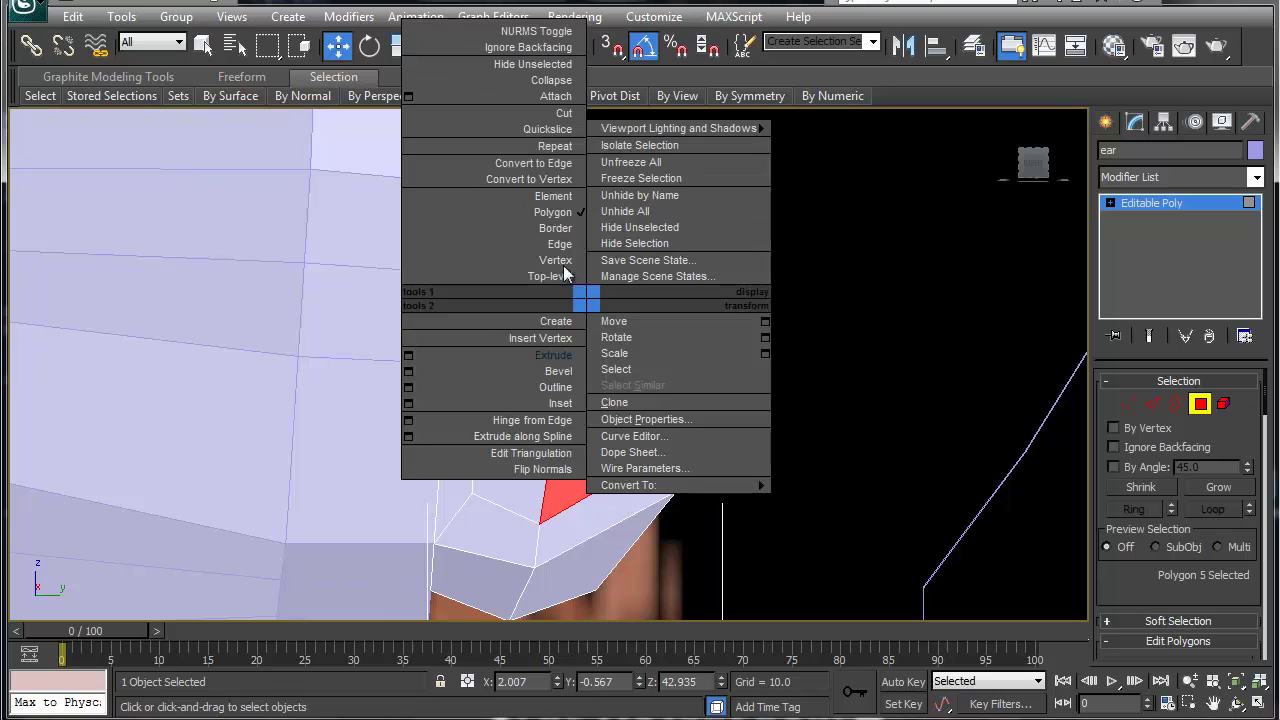
{"action": "left_click", "coordinate": [548, 261]}
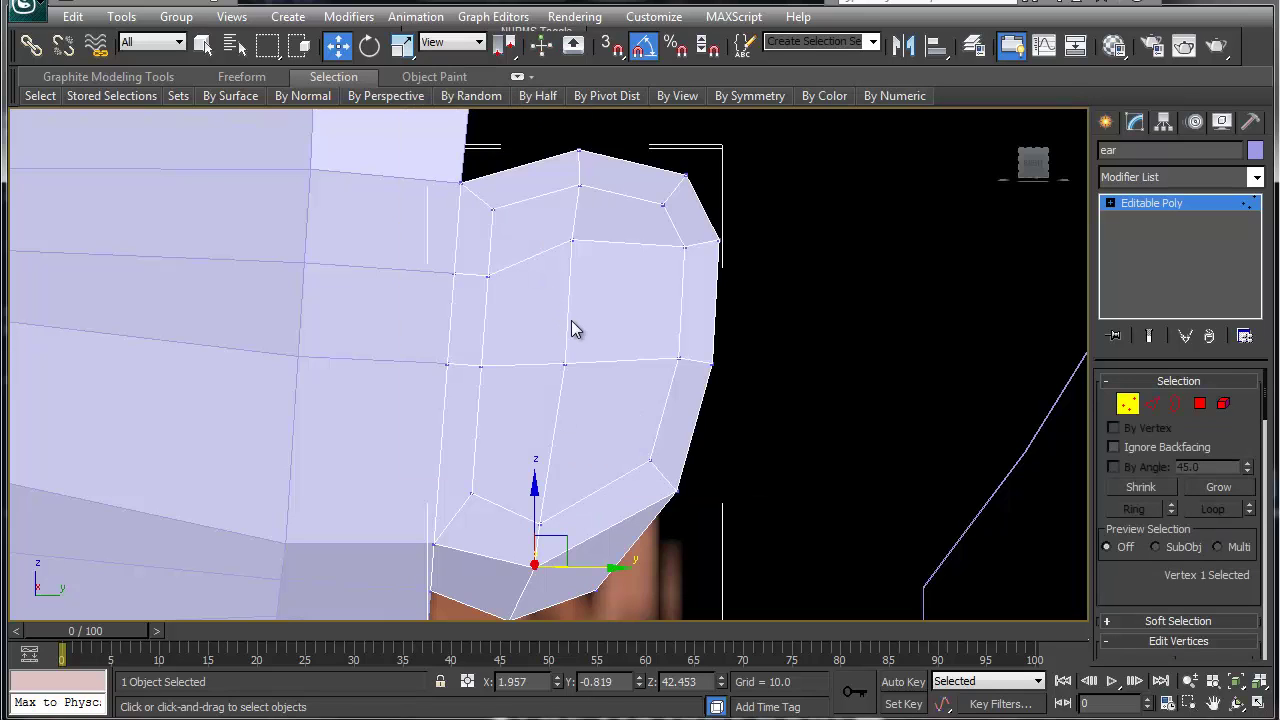
{"action": "right_click", "coordinate": [489, 271]}
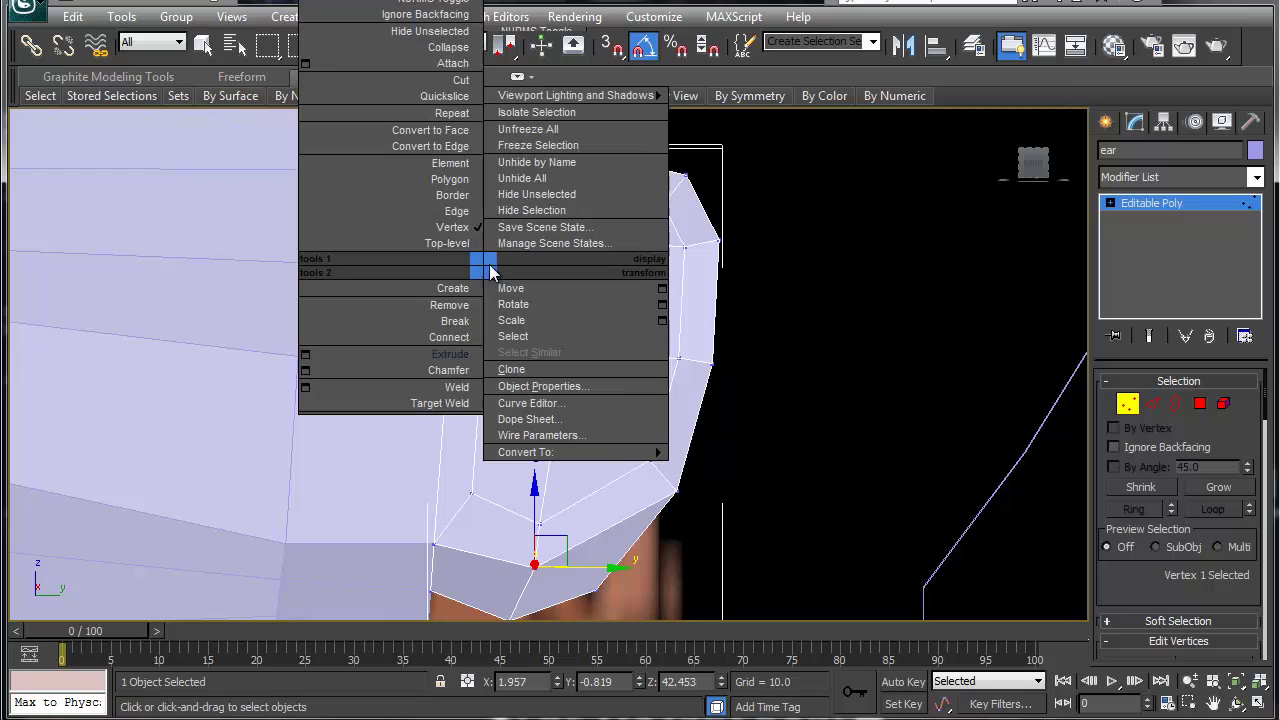
{"action": "left_click", "coordinate": [462, 80]}
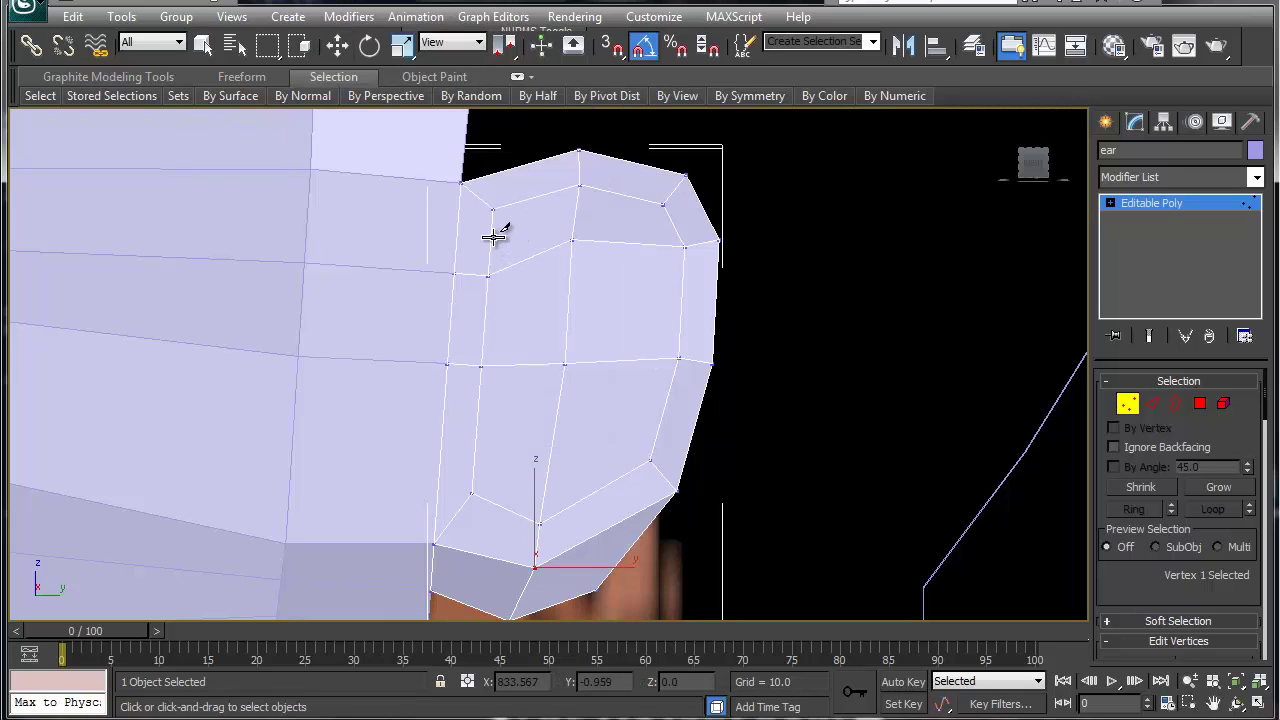
{"action": "key", "text": "w"}
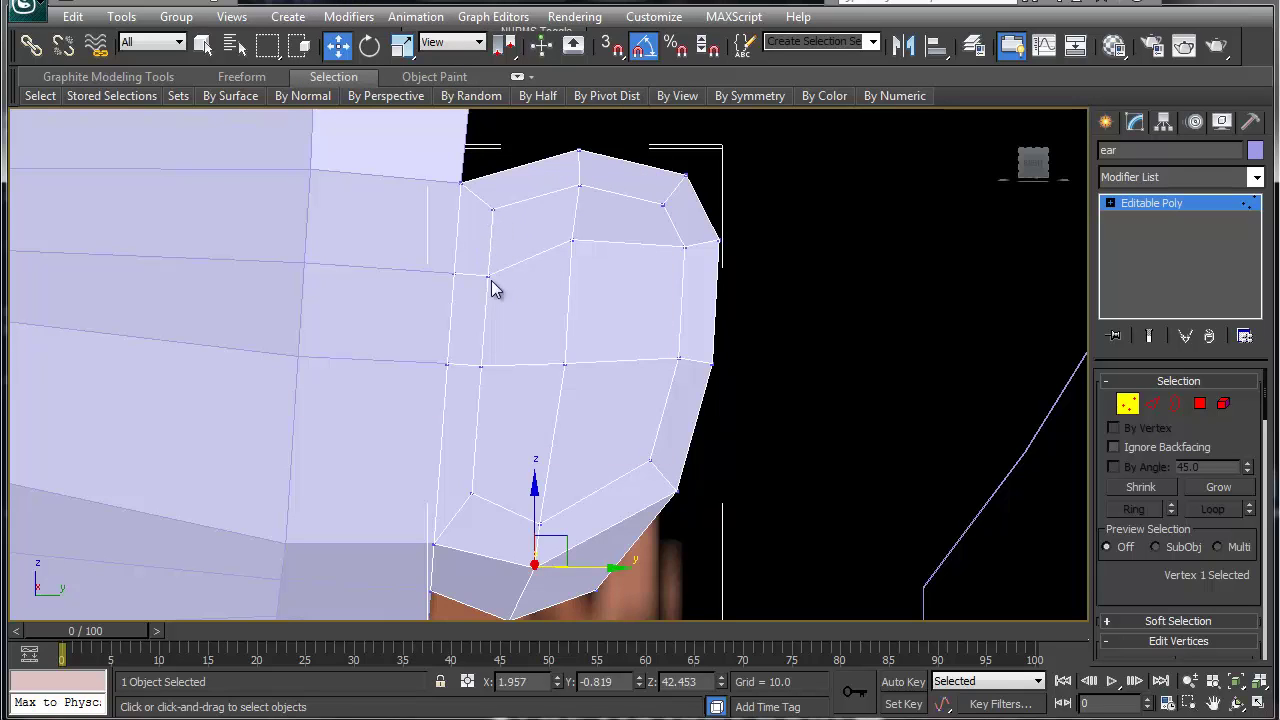
Raise the inner ear's upper front vertex and cut a curved edge from it across the recess to the rear edge just below mid-height
{"action": "left_click", "coordinate": [489, 273]}
{"action": "left_click_drag", "start_coordinate": [489, 237], "coordinate": [496, 188]}
{"action": "right_click", "coordinate": [494, 242]}
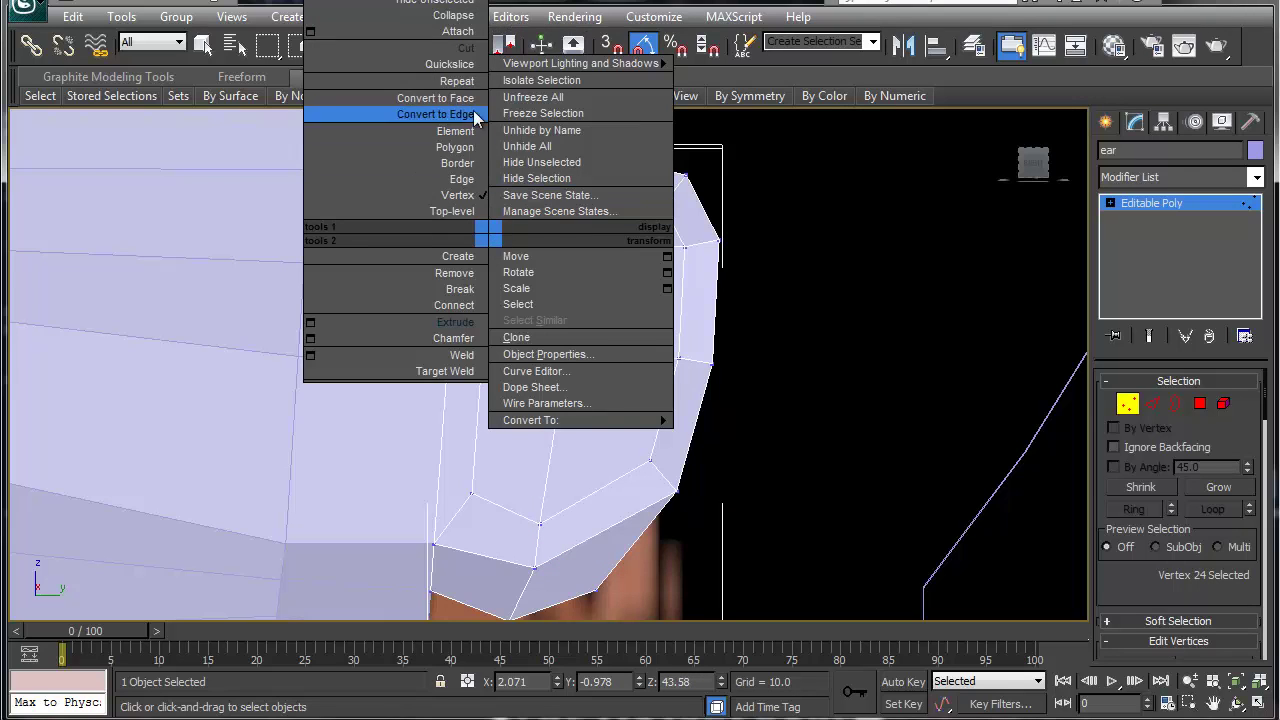
{"action": "left_click", "coordinate": [466, 52]}
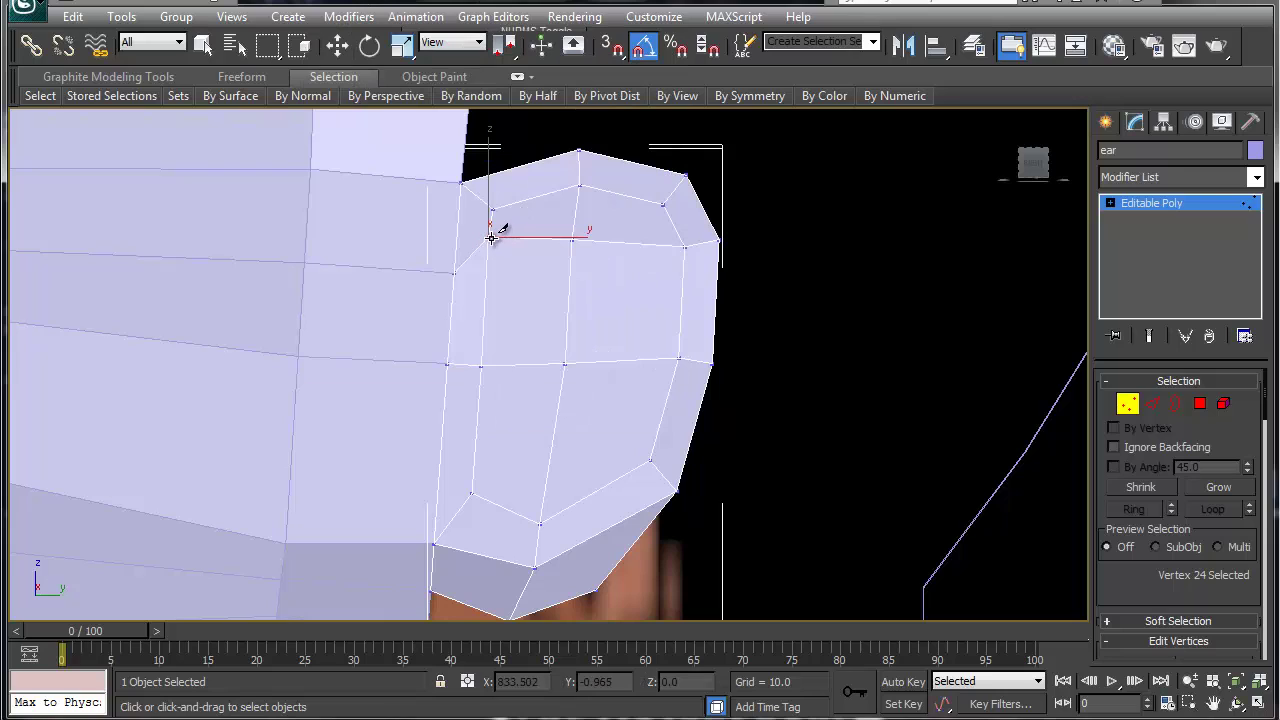
{"action": "left_click", "coordinate": [490, 237]}
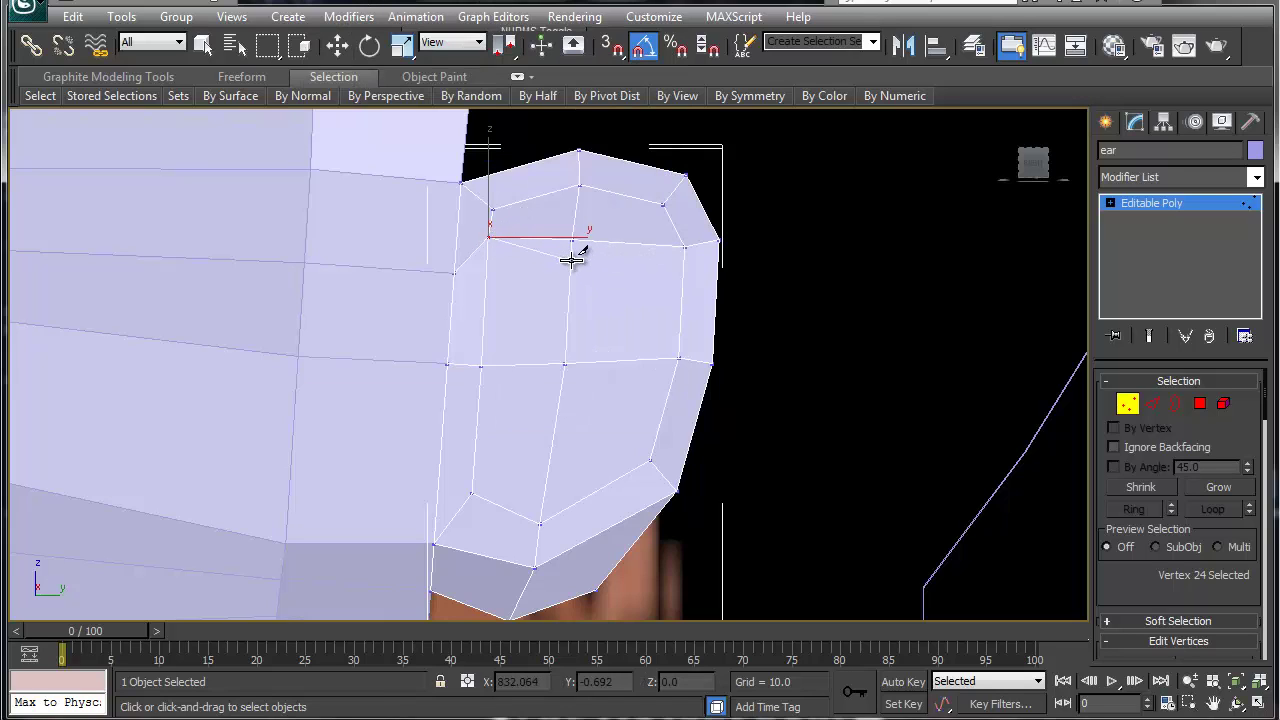
{"action": "left_click", "coordinate": [571, 260]}
{"action": "left_click", "coordinate": [679, 357]}
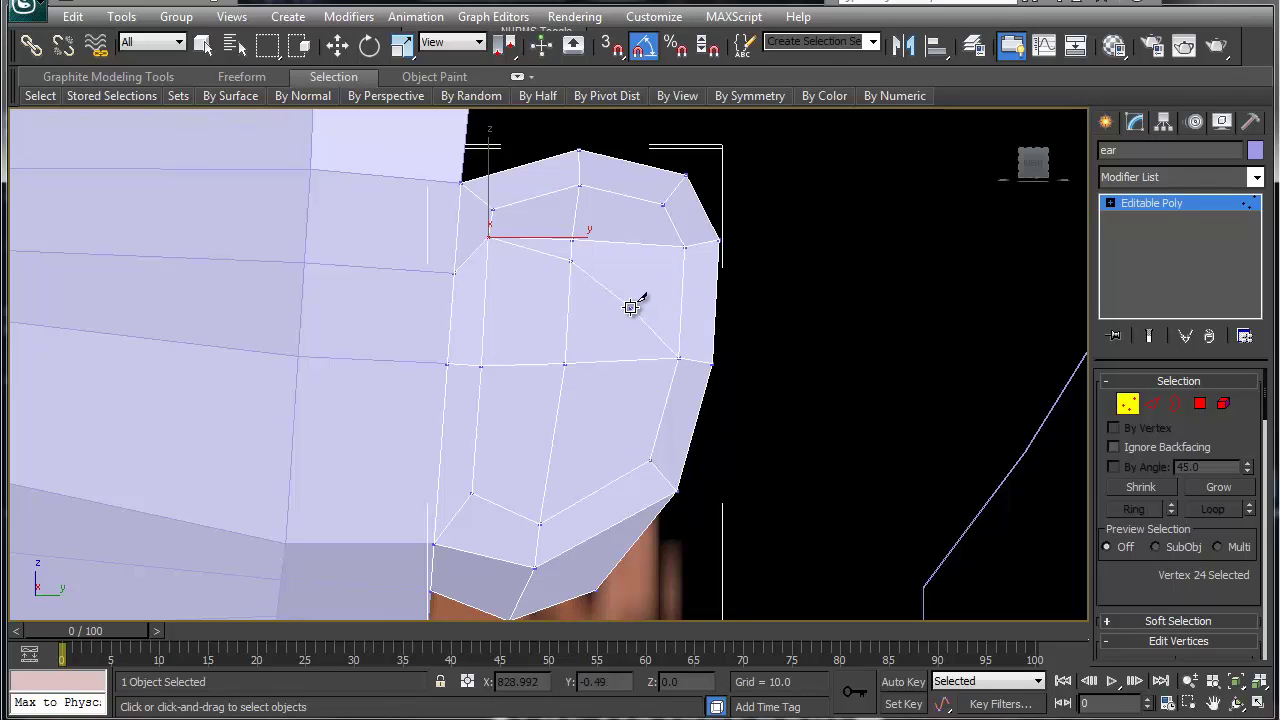
{"action": "left_click", "coordinate": [631, 307]}
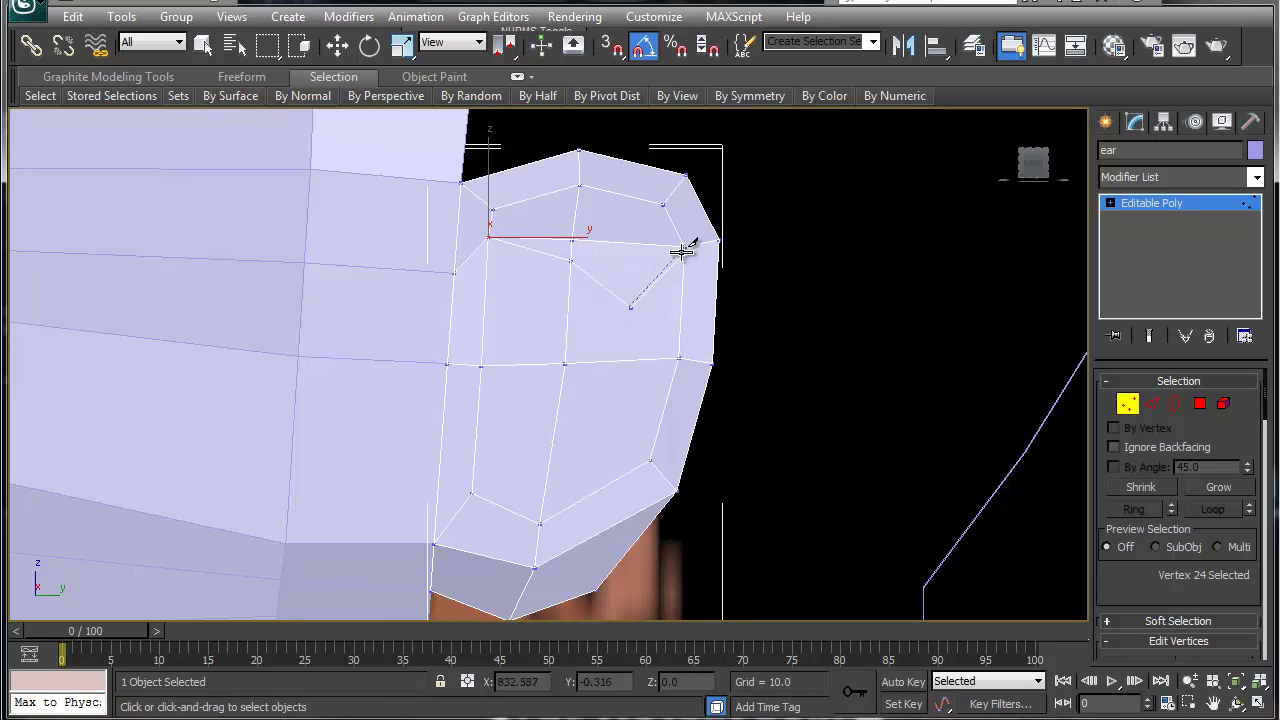
{"action": "left_click", "coordinate": [666, 393]}
{"action": "right_click", "coordinate": [660, 417]}
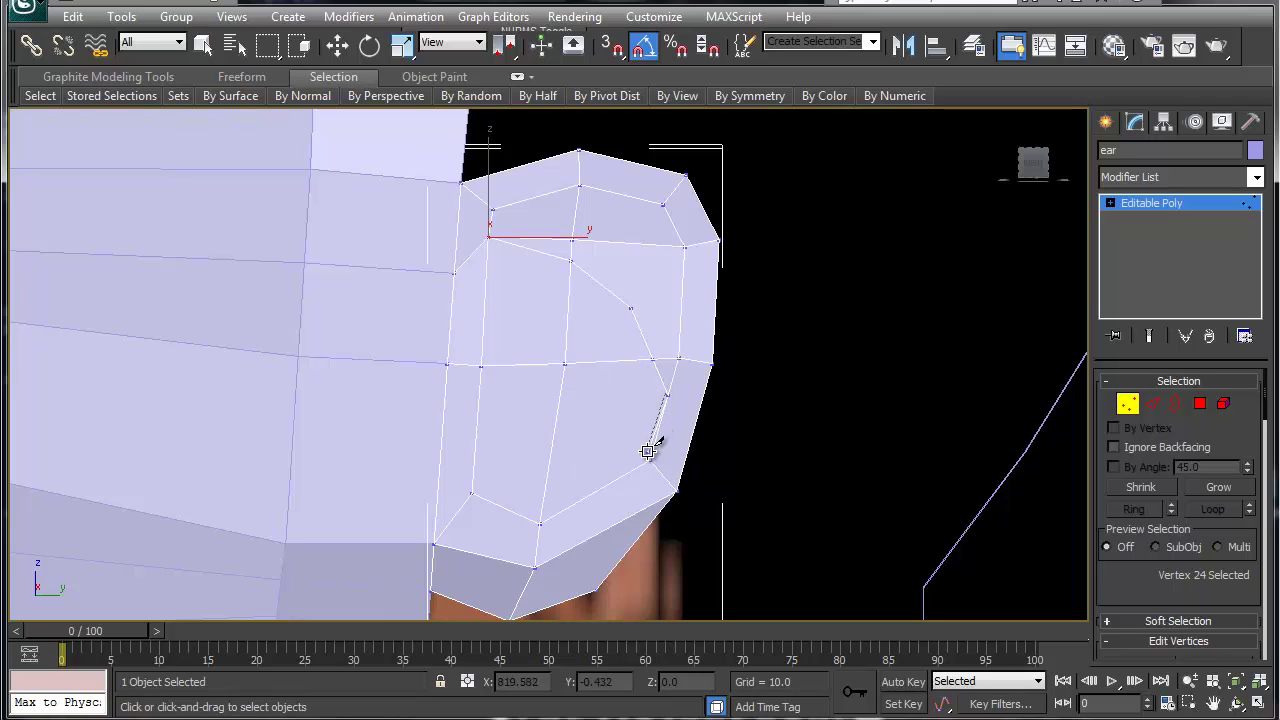
Cut a short edge from the curve's rear end across the rim to the ear's outer rear outline
{"action": "left_click", "coordinate": [667, 394]}
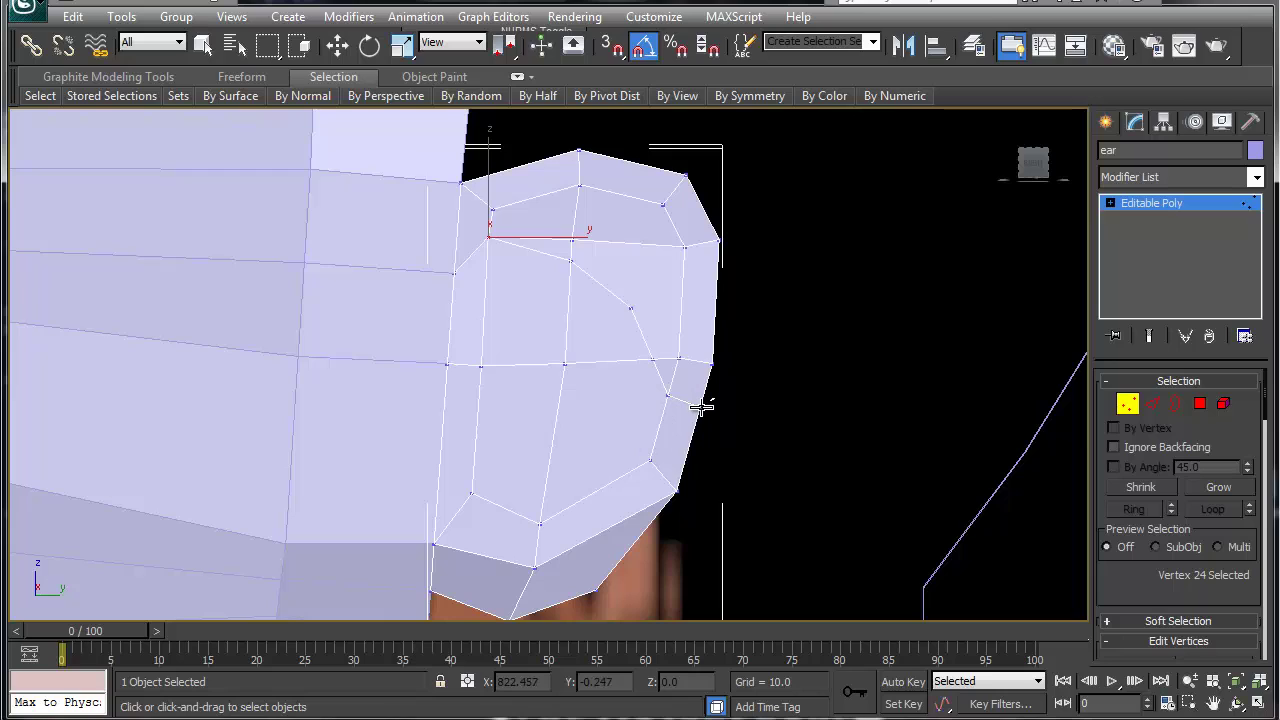
{"action": "left_click", "coordinate": [700, 405]}
{"action": "key", "text": "w"}
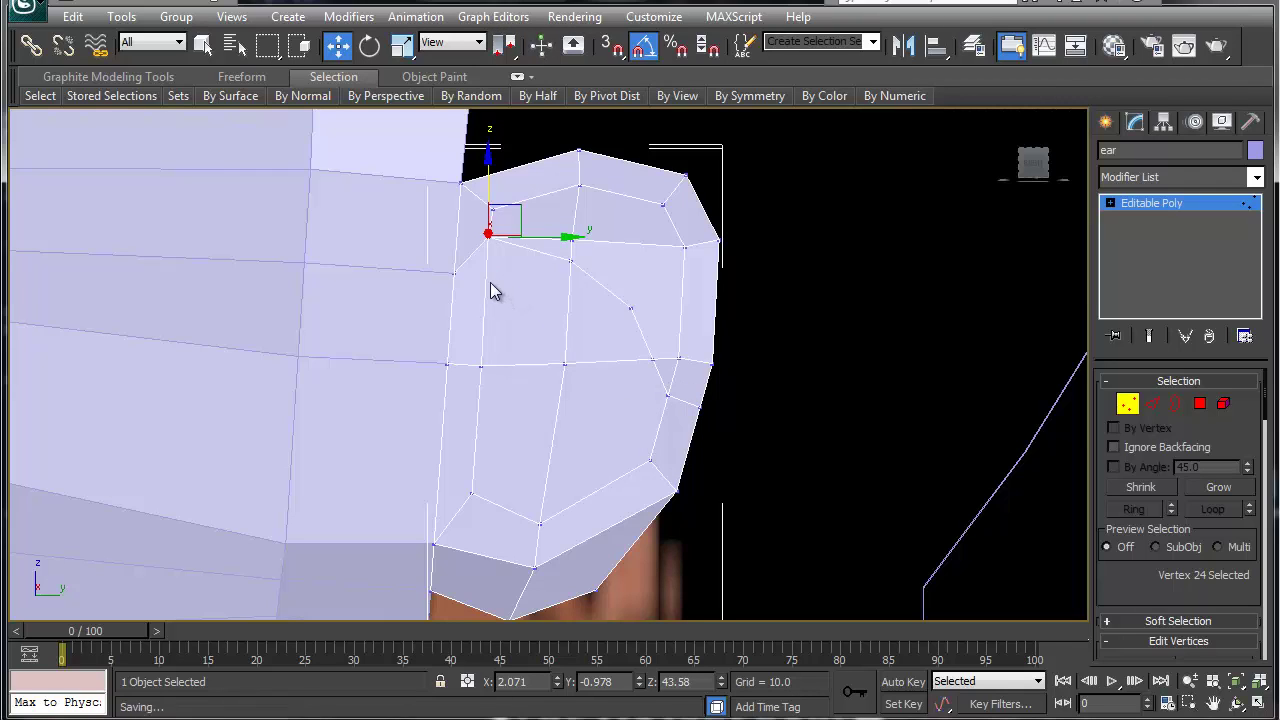
Cut a second curved edge below the first, from the inner ear's front edge across the middle vertical edge to the mid-height horizontal edge
{"action": "right_click", "coordinate": [478, 291]}
{"action": "left_click", "coordinate": [418, 100]}
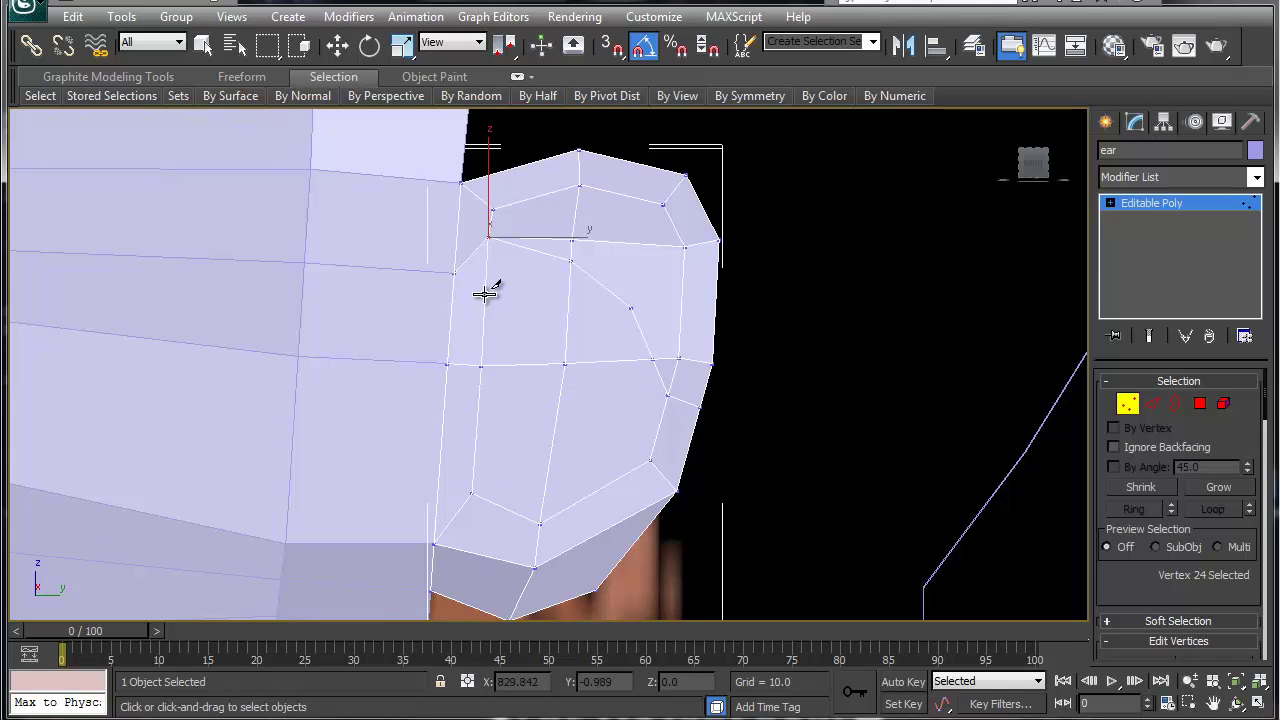
{"action": "left_click", "coordinate": [485, 278]}
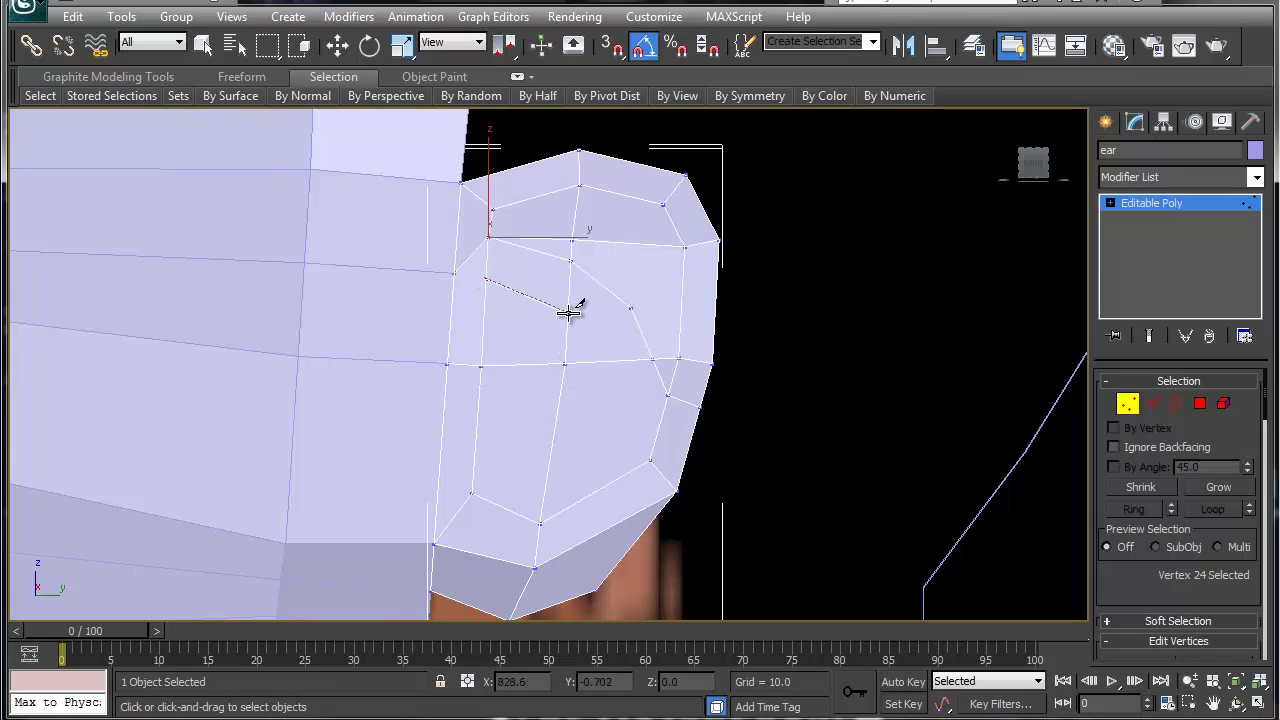
{"action": "left_click", "coordinate": [569, 305]}
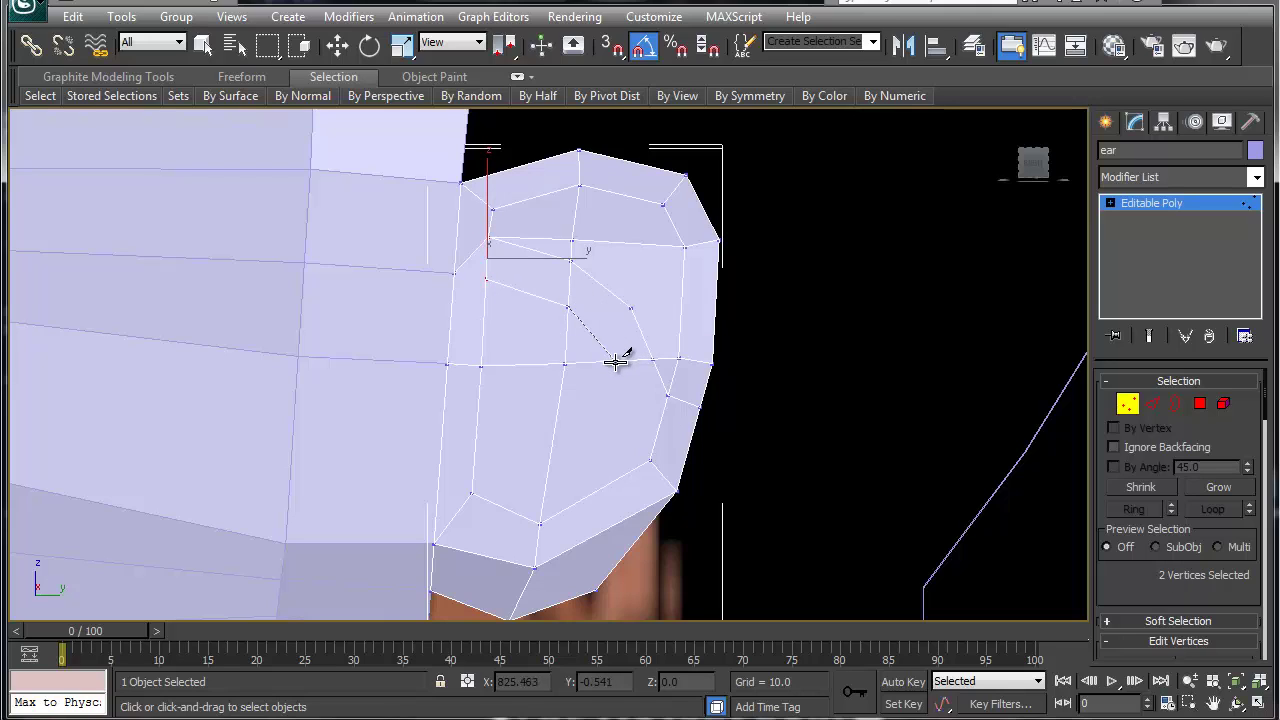
{"action": "left_click", "coordinate": [597, 337]}
{"action": "left_click", "coordinate": [606, 362]}
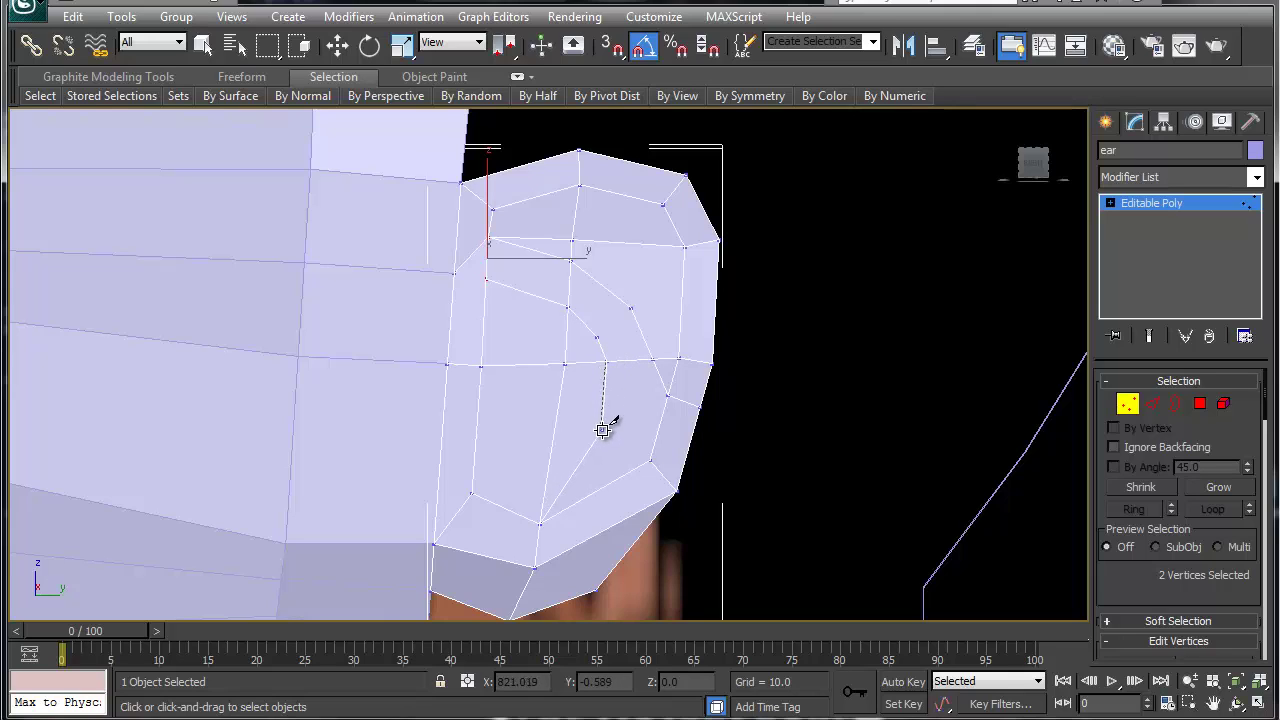
Continue the second curved edge down and forward around the lower inner ear to its lower front corner
{"action": "left_click", "coordinate": [606, 437]}
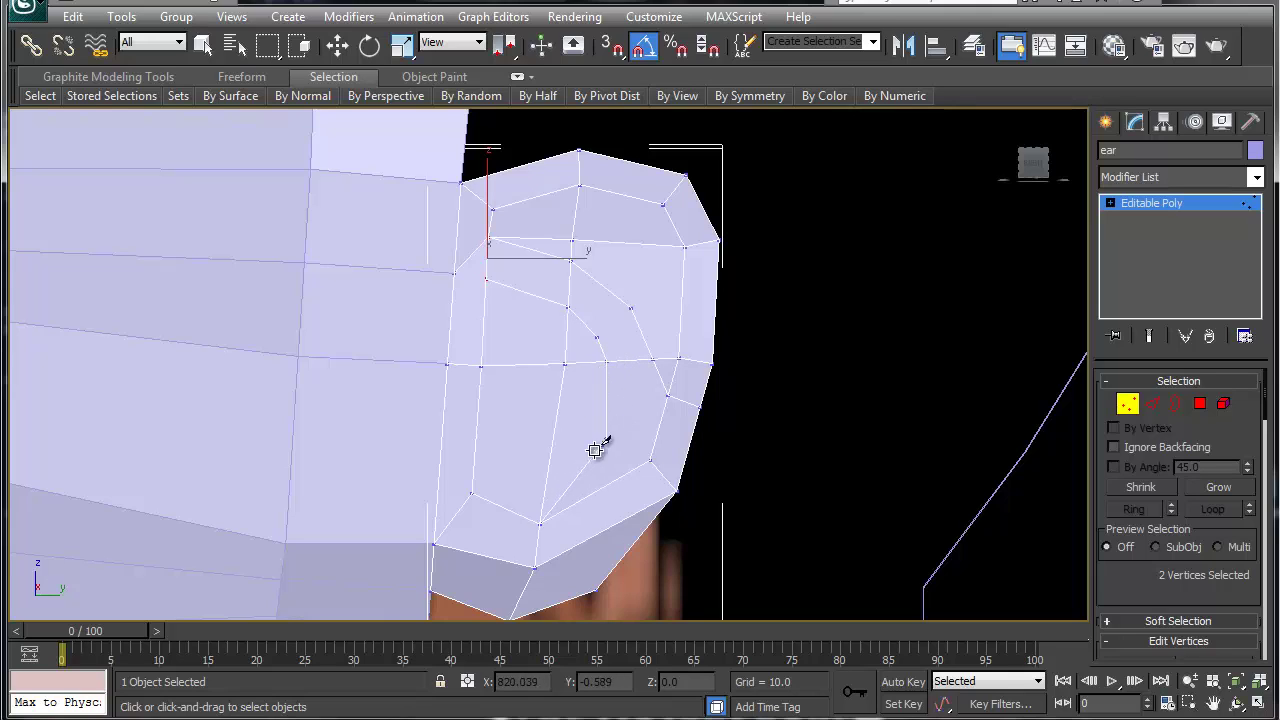
{"action": "left_click", "coordinate": [545, 486]}
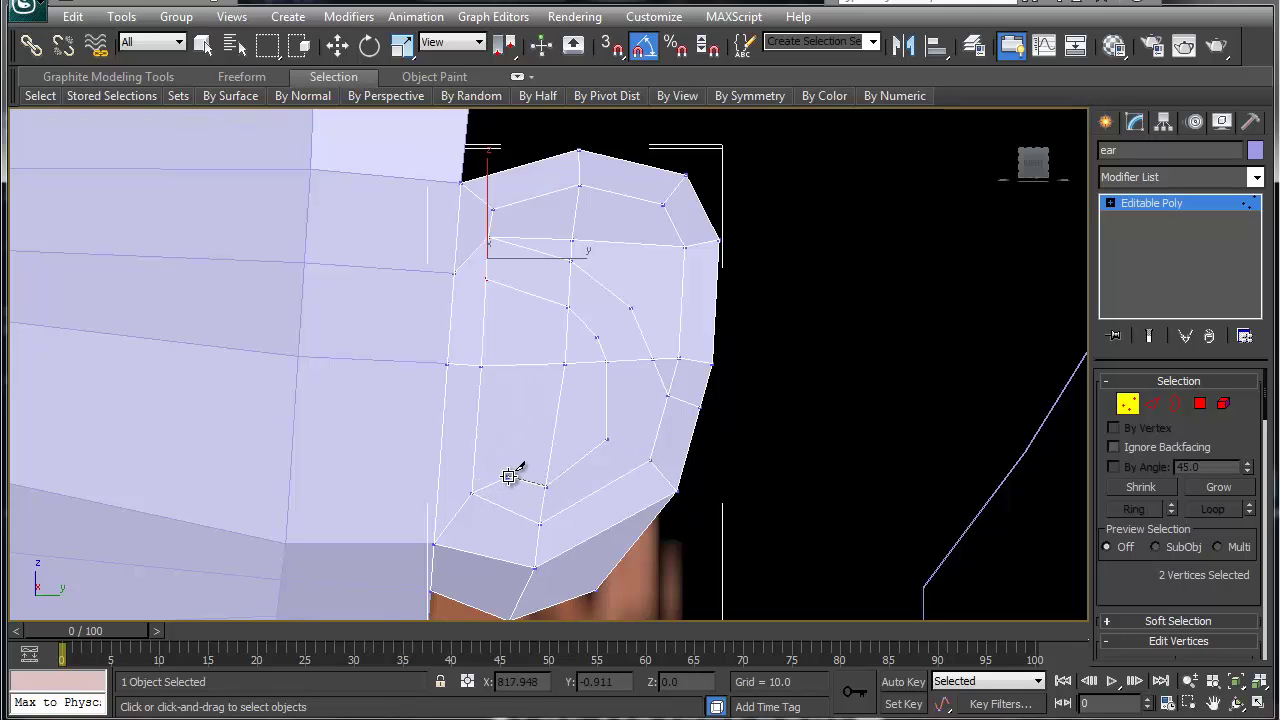
{"action": "left_click", "coordinate": [509, 476]}
{"action": "left_click", "coordinate": [473, 493]}
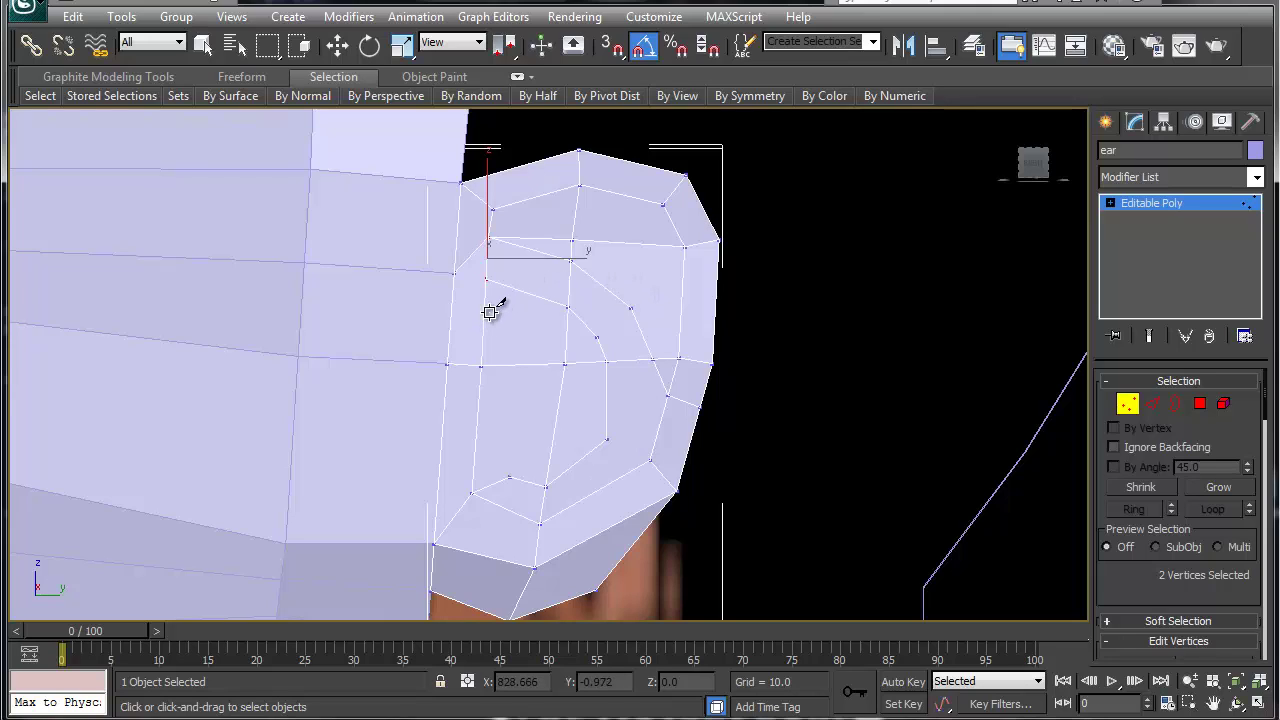
Cut a third edge from the inner ear's front edge, below the second curve's start, back to the second curve just above mid-height
{"action": "left_click", "coordinate": [483, 316]}
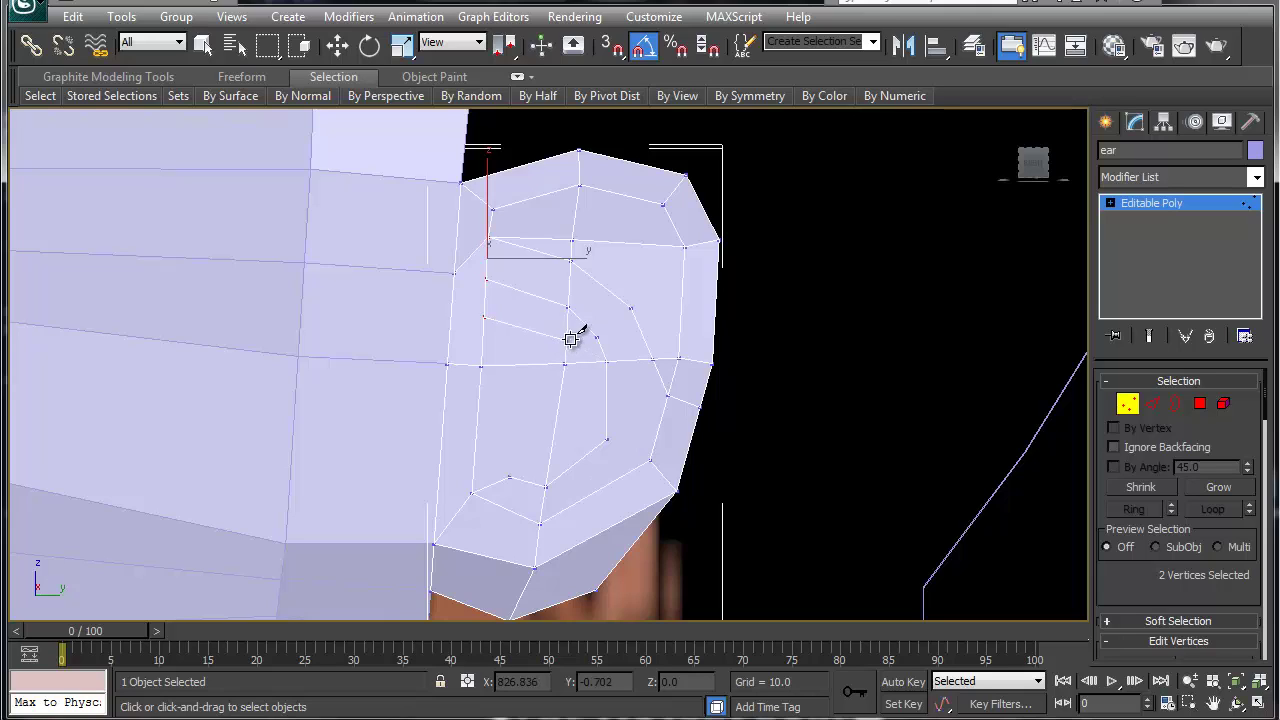
{"action": "left_click", "coordinate": [568, 339]}
{"action": "left_click", "coordinate": [597, 338]}
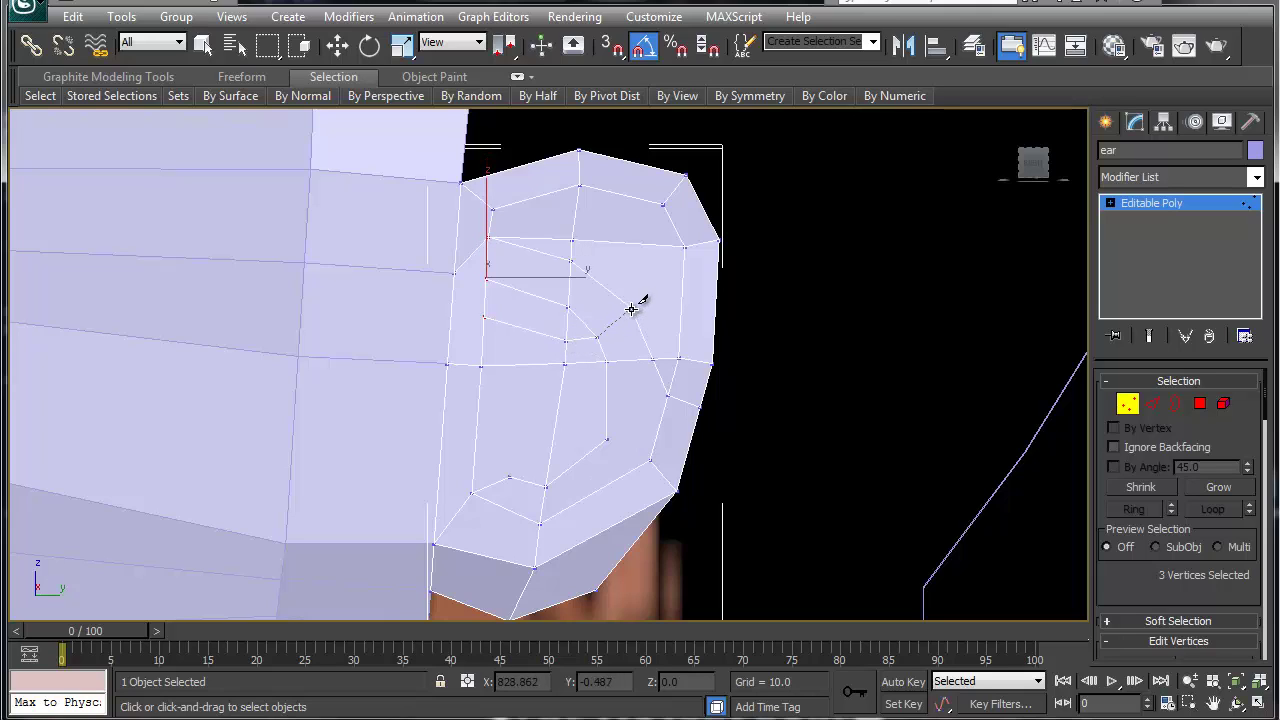
Connect the second curve's rear bend through the first curve's bend to the inner ear's upper rear corner with cut edges
{"action": "left_click", "coordinate": [632, 307]}
{"action": "left_click", "coordinate": [630, 308]}
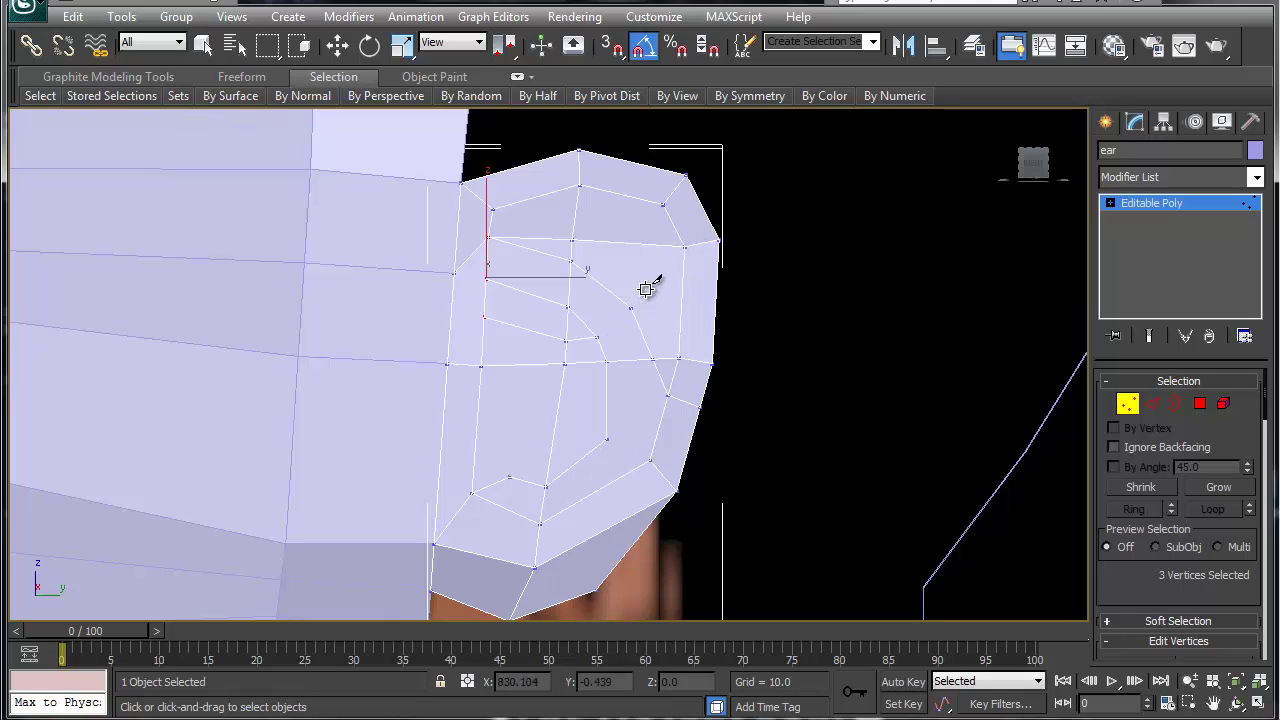
{"action": "left_click", "coordinate": [685, 245]}
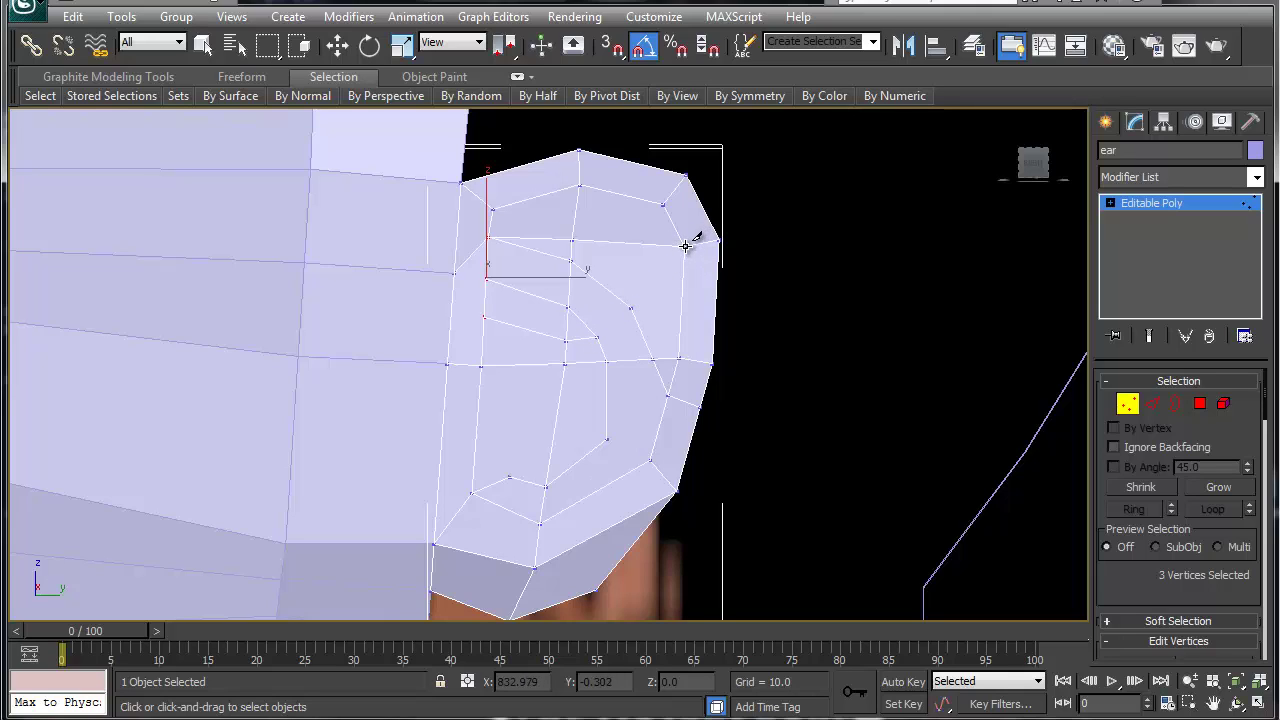
{"action": "left_click", "coordinate": [631, 307]}
{"action": "left_click", "coordinate": [600, 337]}
Cut a lengthwise edge from the vertex near the lower front corner up through the front polygons to the first curve
{"action": "left_click", "coordinate": [511, 477]}
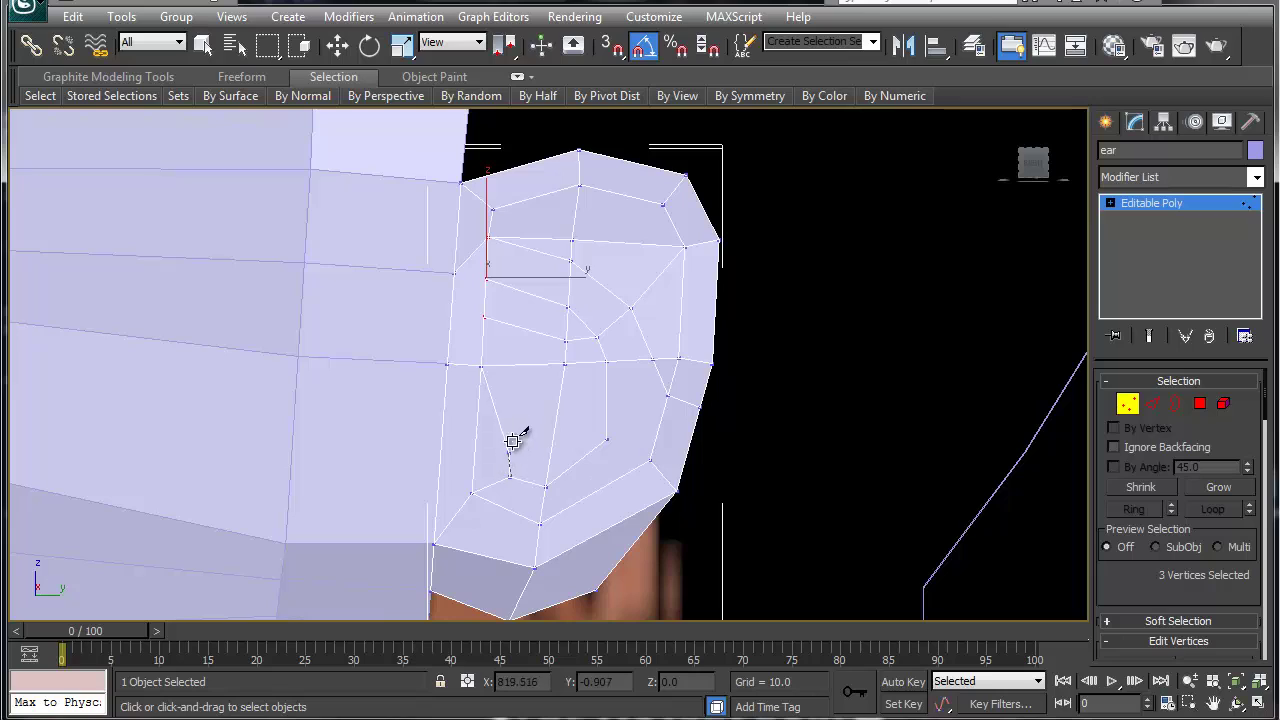
{"action": "left_click", "coordinate": [535, 250]}
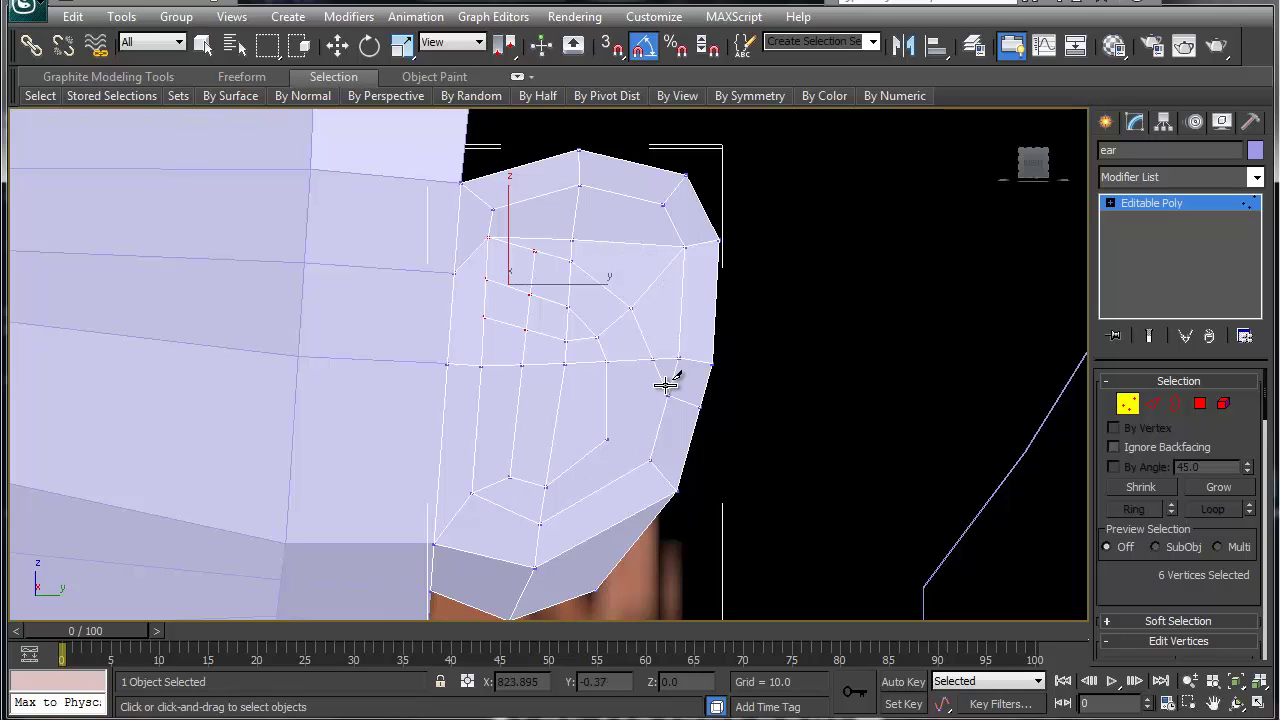
{"action": "key", "text": "w"}
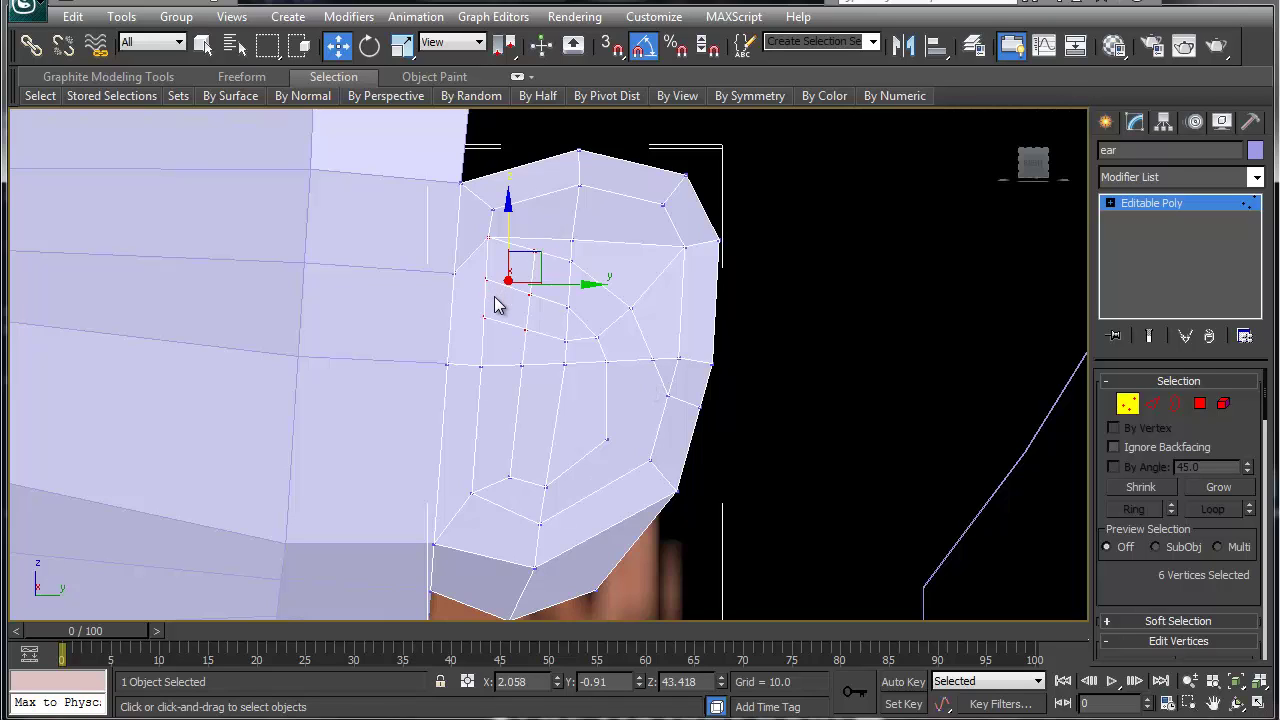
Select the inner ear's upper polygons, from the front strip over the top and down the rear side to mid-height
{"action": "key", "text": "4"}
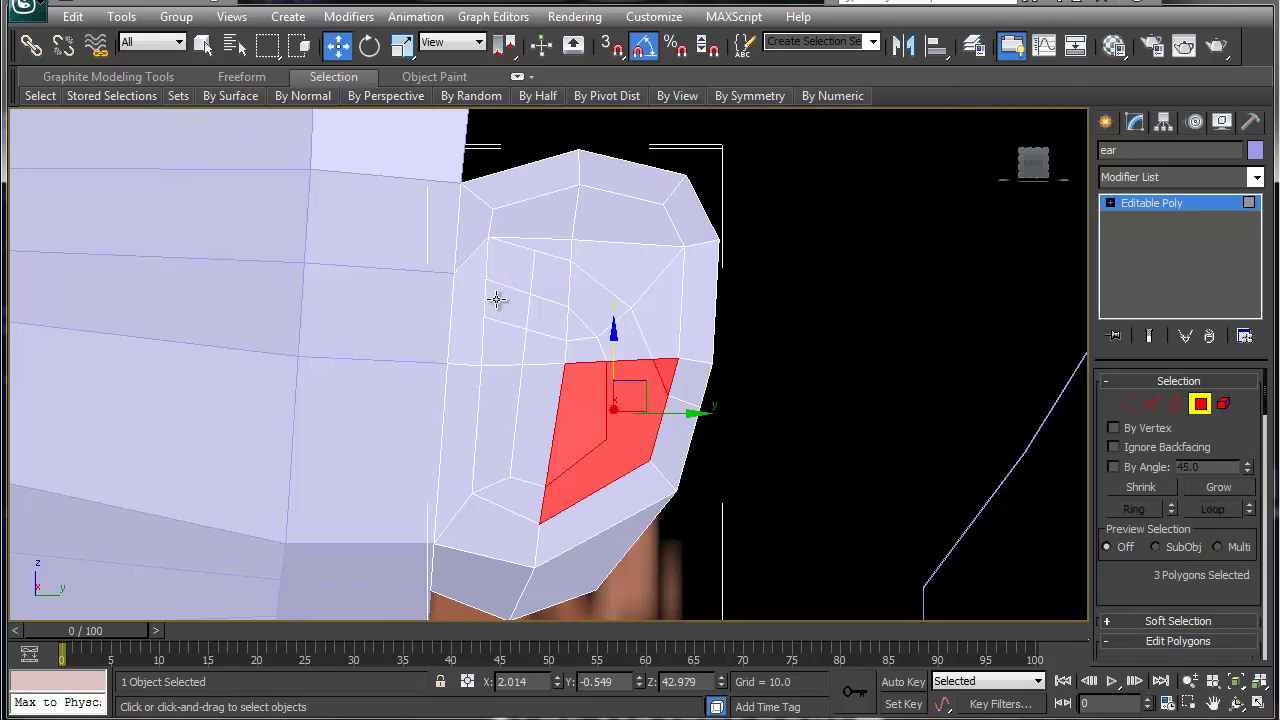
{"action": "left_click", "coordinate": [499, 300]}
{"action": "left_click", "coordinate": [497, 260], "text": "ctrl"}
{"action": "left_click", "coordinate": [532, 240], "text": "ctrl"}
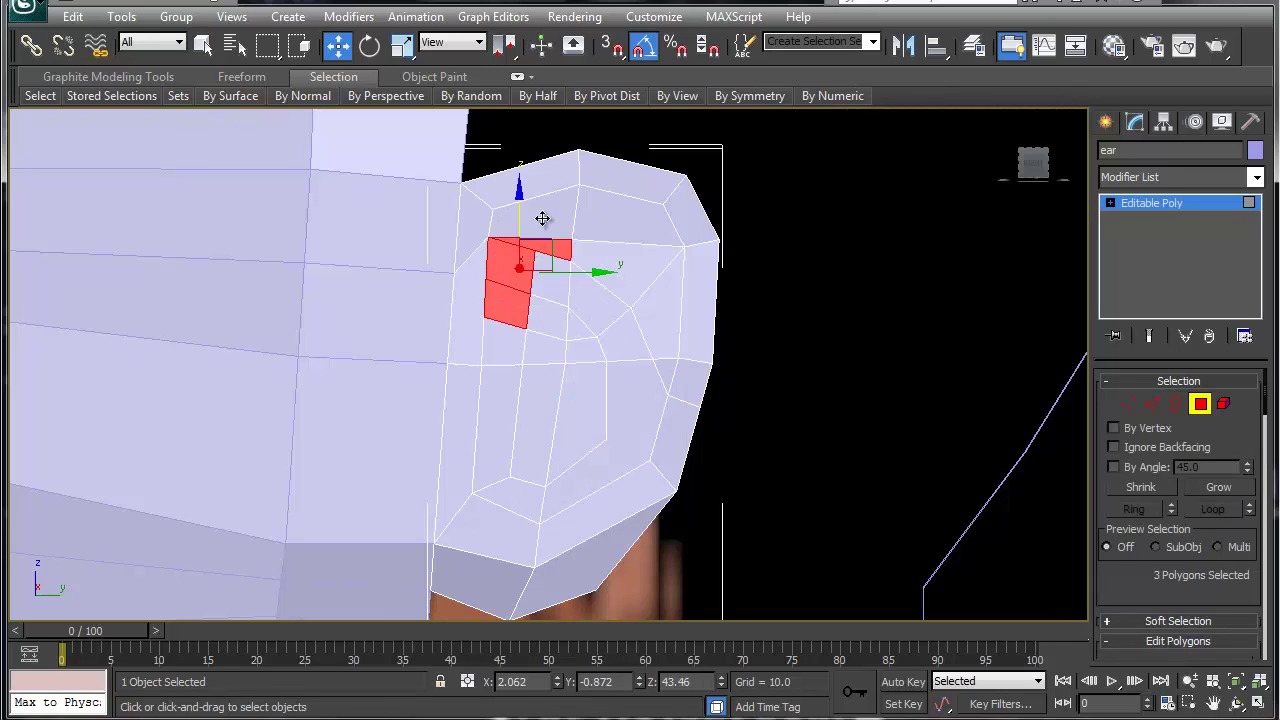
{"action": "left_click", "coordinate": [548, 218], "text": "ctrl"}
{"action": "left_click", "coordinate": [600, 222], "text": "ctrl"}
{"action": "left_click", "coordinate": [640, 286], "text": "ctrl"}
{"action": "left_click", "coordinate": [671, 309], "text": "ctrl"}
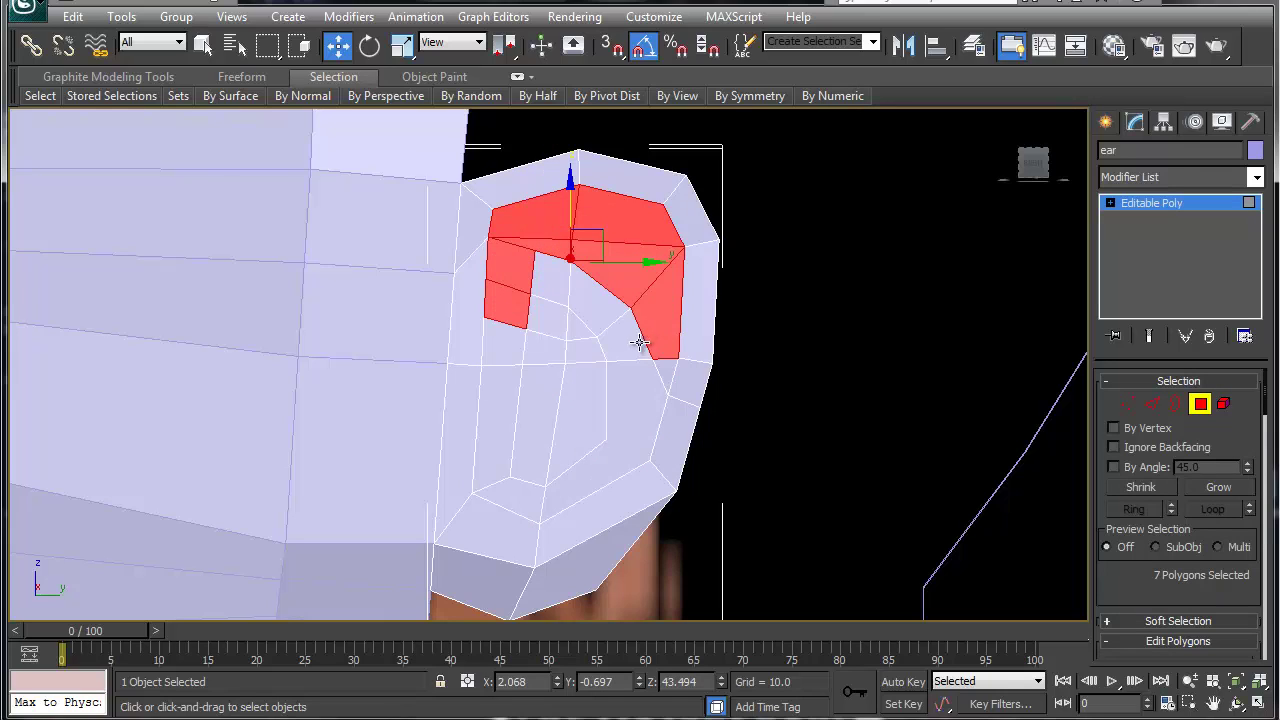
{"action": "left_click", "coordinate": [640, 344], "text": "ctrl"}
{"action": "left_click", "coordinate": [584, 312], "text": "ctrl"}
{"action": "left_click", "coordinate": [561, 283], "text": "ctrl"}
{"action": "left_click", "coordinate": [543, 316], "text": "ctrl"}
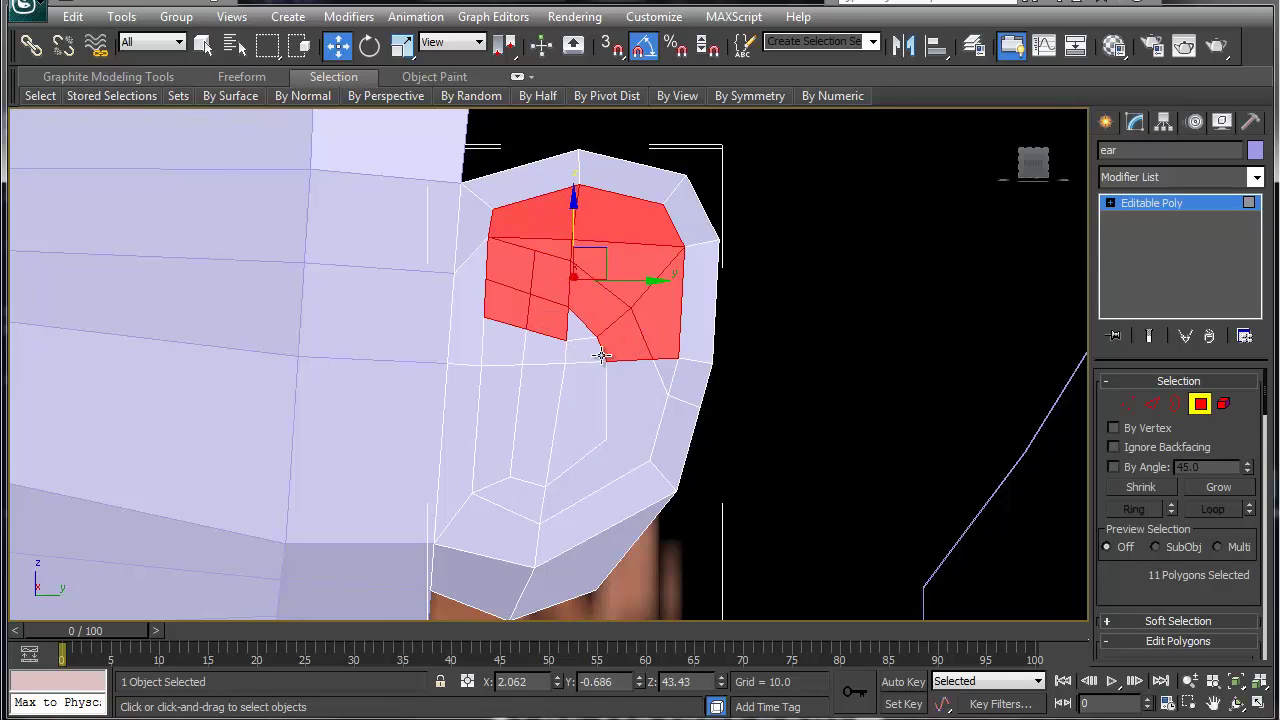
{"action": "left_click", "coordinate": [582, 336], "text": "ctrl"}
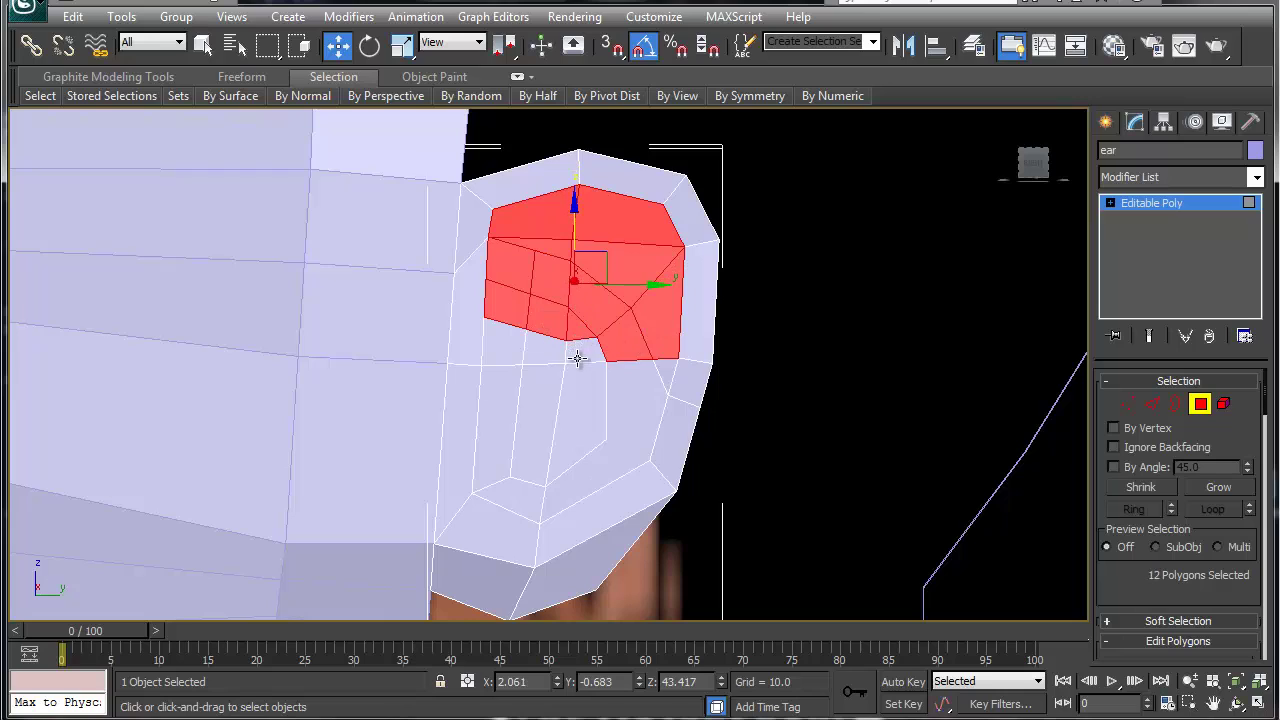
Add the inner ear's lower polygons and the remaining mid-height ones so that all 21 inner polygons are selected
{"action": "left_click", "coordinate": [582, 352], "text": "ctrl"}
{"action": "left_click", "coordinate": [625, 385], "text": "ctrl"}
{"action": "left_click", "coordinate": [665, 372], "text": "ctrl"}
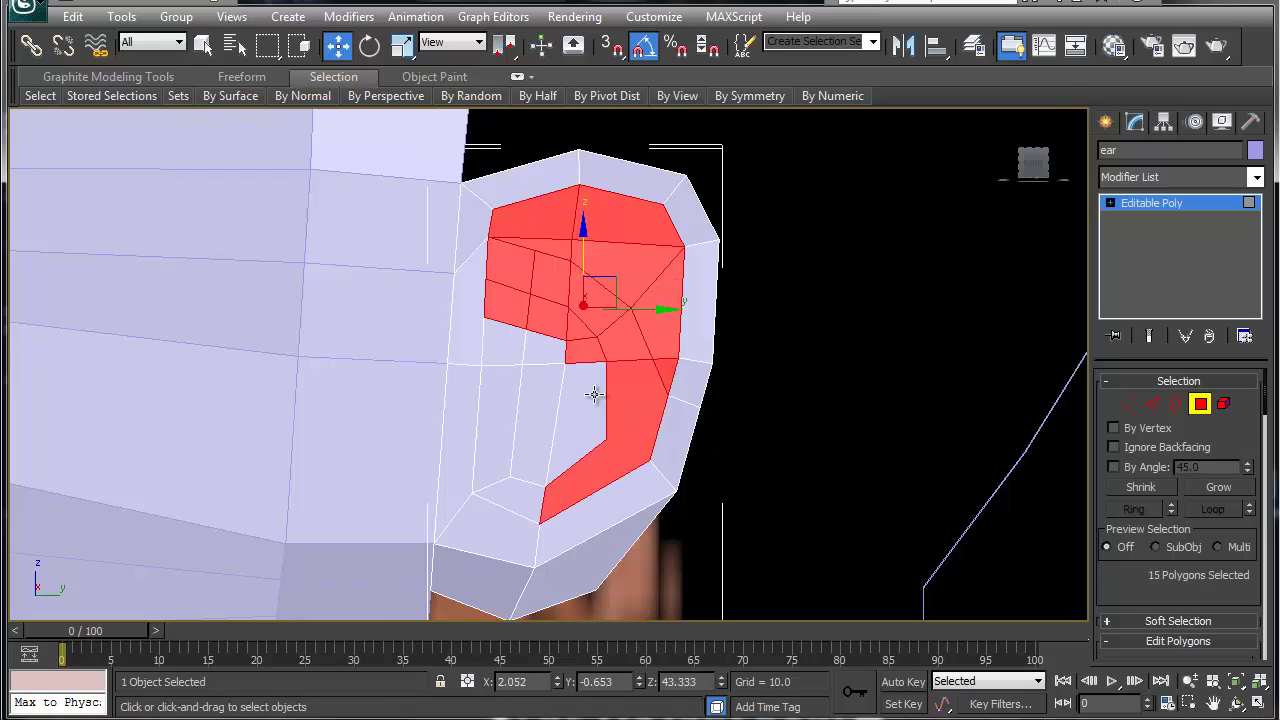
{"action": "left_click", "coordinate": [594, 395], "text": "ctrl"}
{"action": "left_click", "coordinate": [514, 480], "text": "ctrl"}
{"action": "left_click", "coordinate": [503, 450], "text": "ctrl"}
{"action": "left_click", "coordinate": [528, 437], "text": "ctrl"}
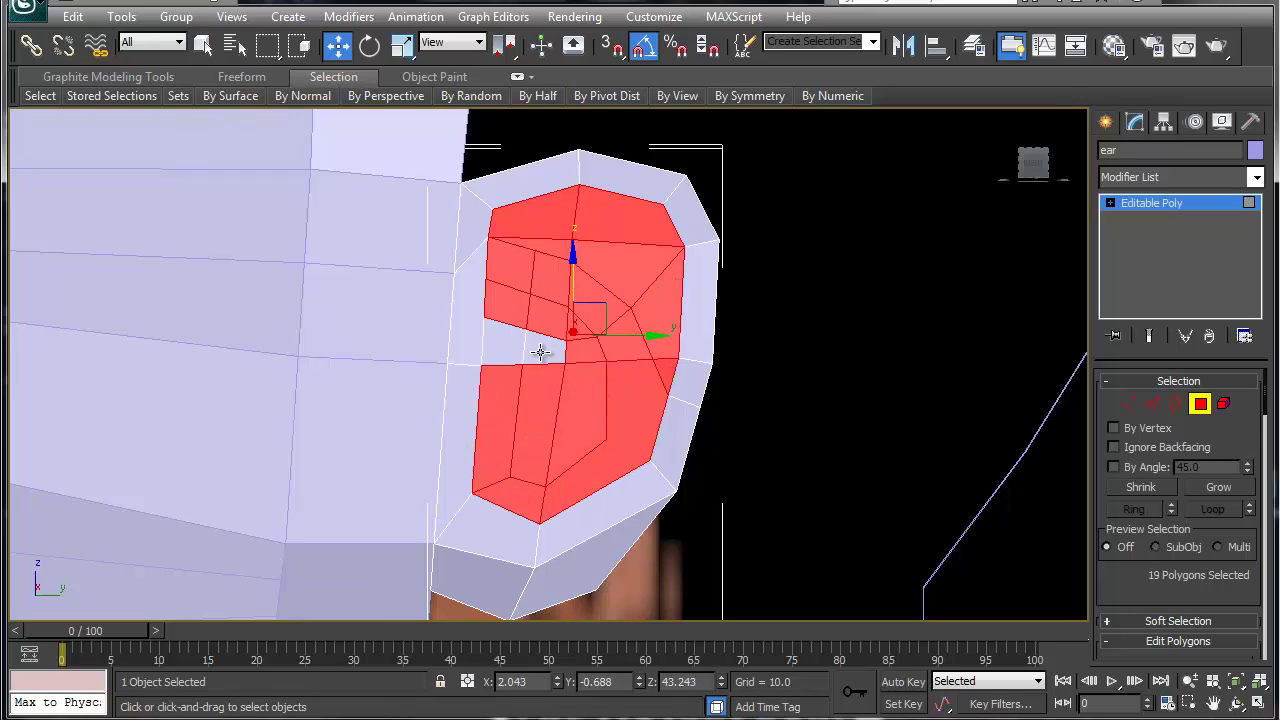
{"action": "left_click", "coordinate": [540, 352], "text": "ctrl"}
{"action": "left_click", "coordinate": [510, 351], "text": "ctrl"}
Bevel the 21 inner ear polygons inward with a slight outline reduction to form a narrow sloped wall inside the rim
{"action": "right_click", "coordinate": [500, 362]}
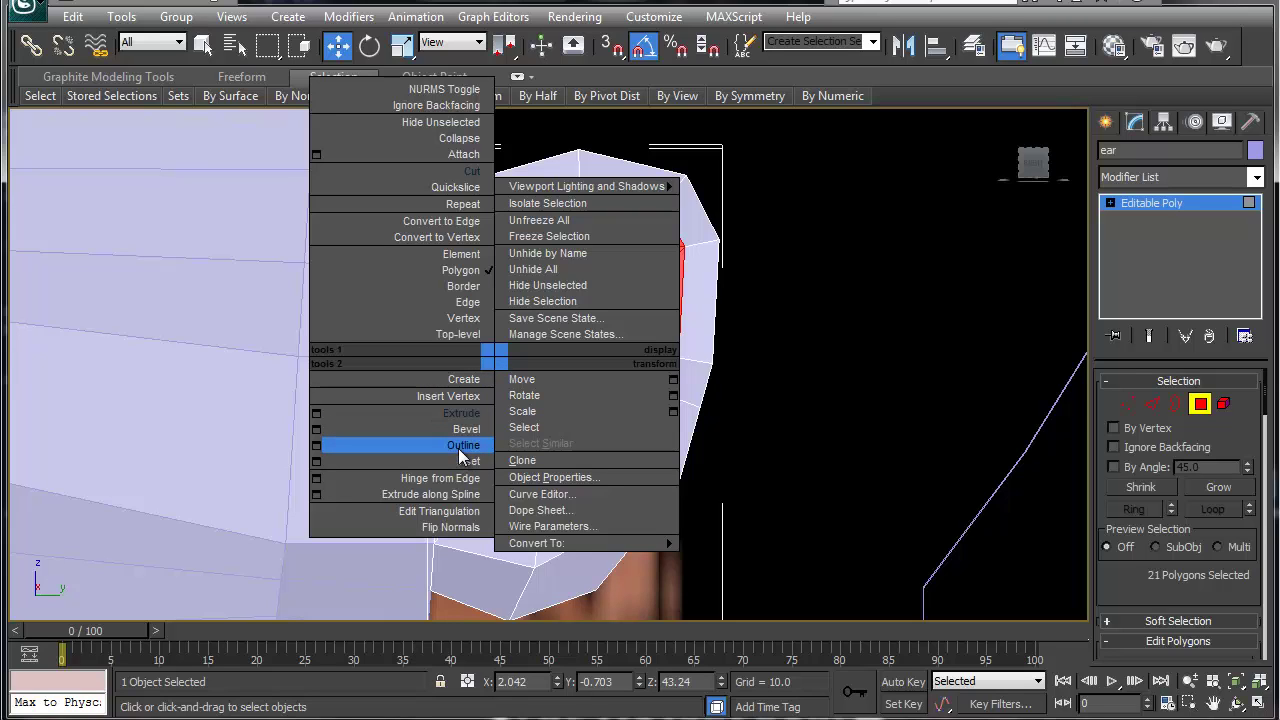
{"action": "left_click", "coordinate": [456, 413]}
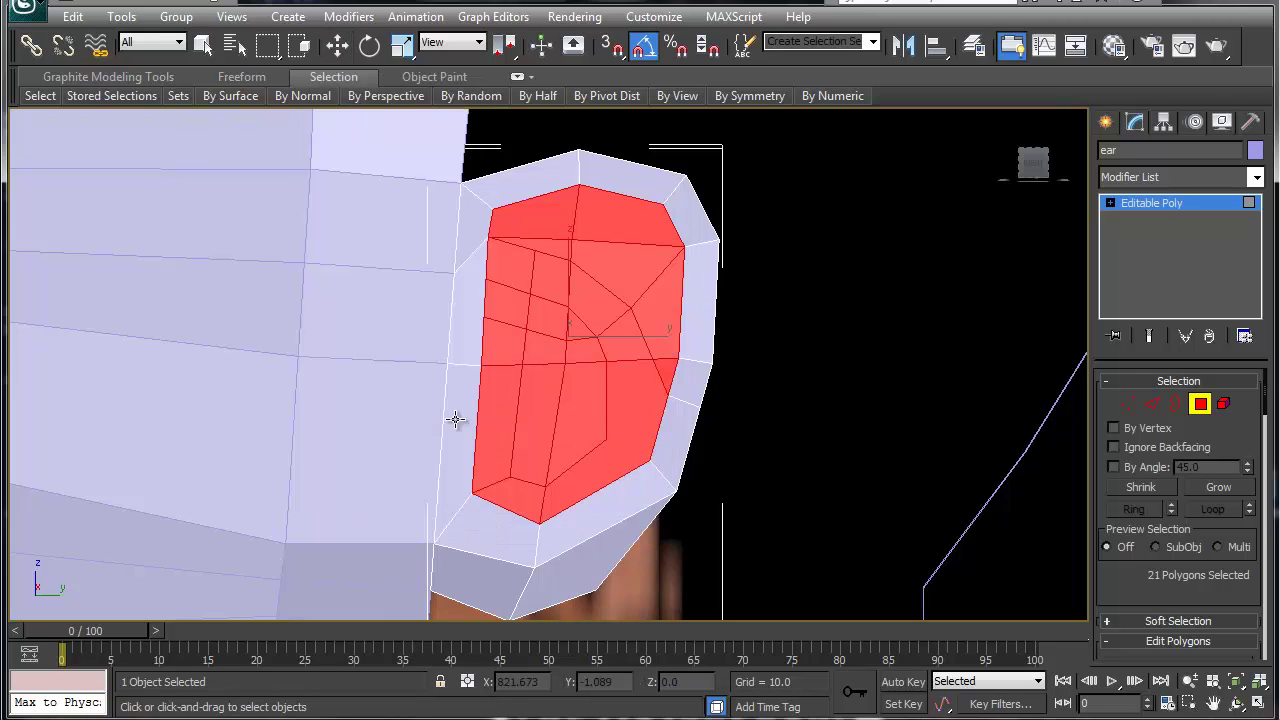
{"action": "right_click", "coordinate": [531, 408]}
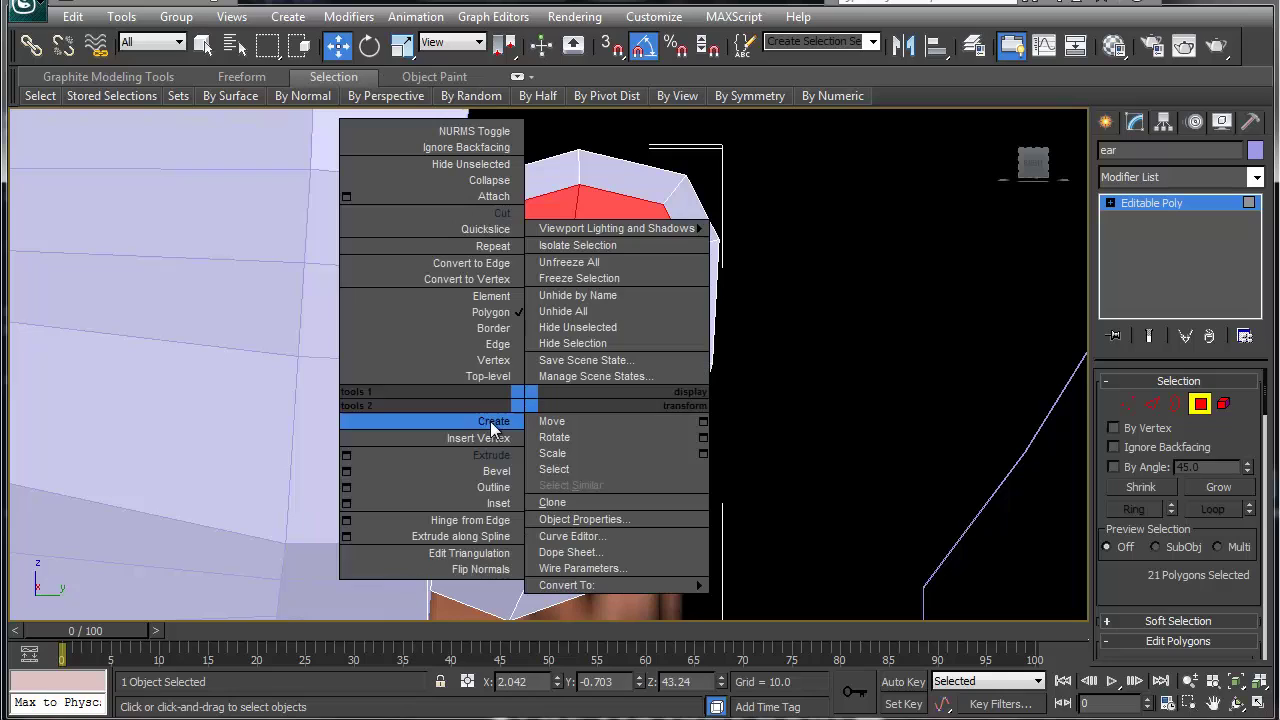
{"action": "left_click", "coordinate": [489, 472]}
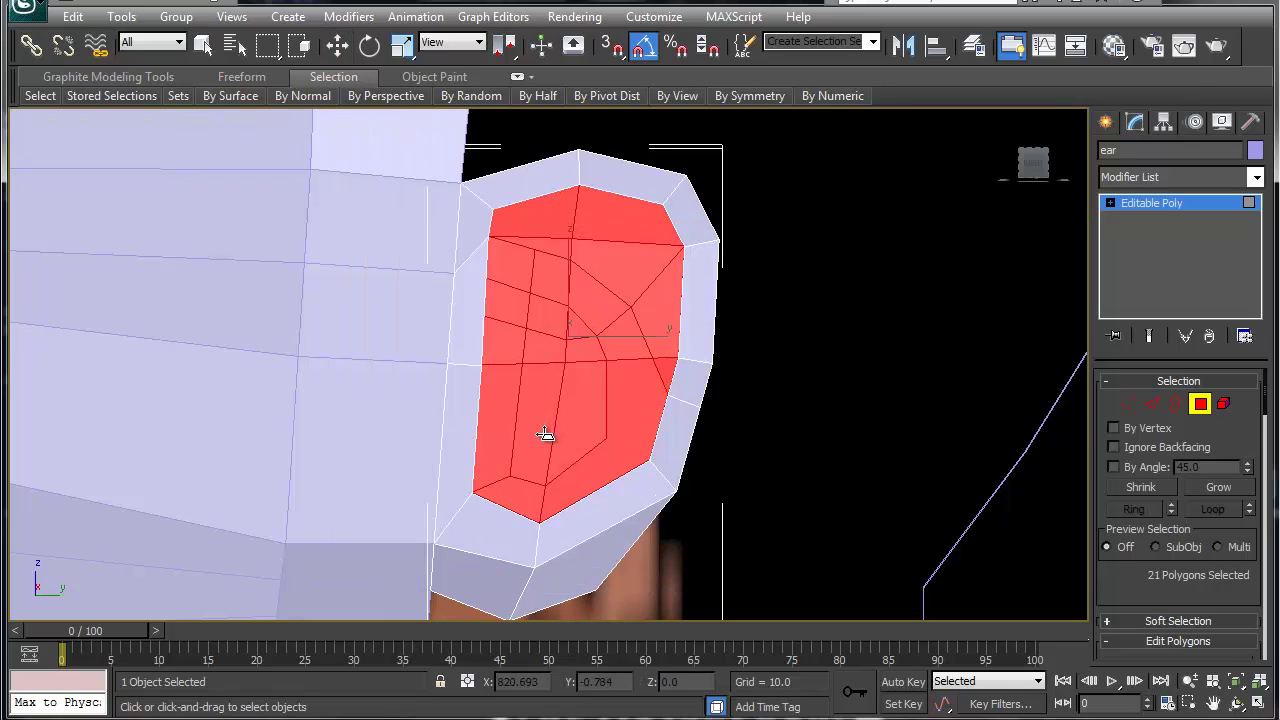
{"action": "left_click_drag", "start_coordinate": [544, 434], "coordinate": [538, 447]}
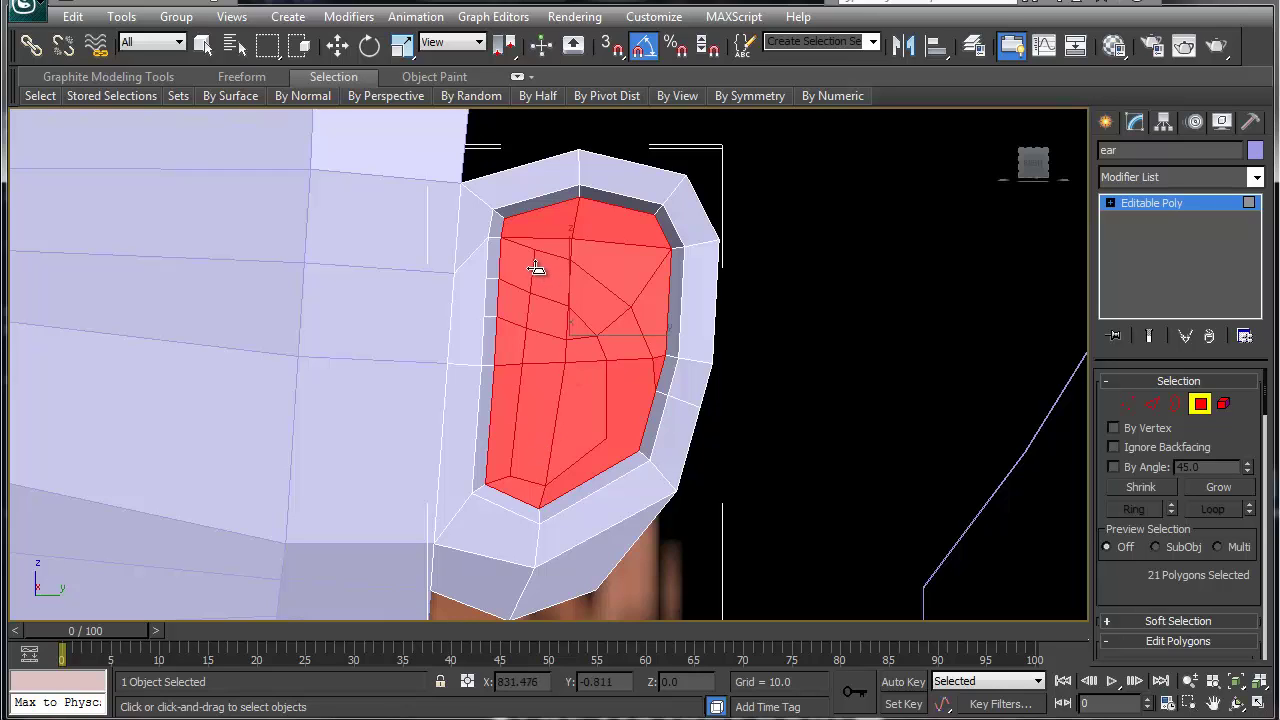
Bevel the six inner ear polygons arching under the upper rim and down the rear side inward with a slightly reduced outline
{"action": "key", "text": "w"}
{"action": "left_click", "coordinate": [546, 238]}
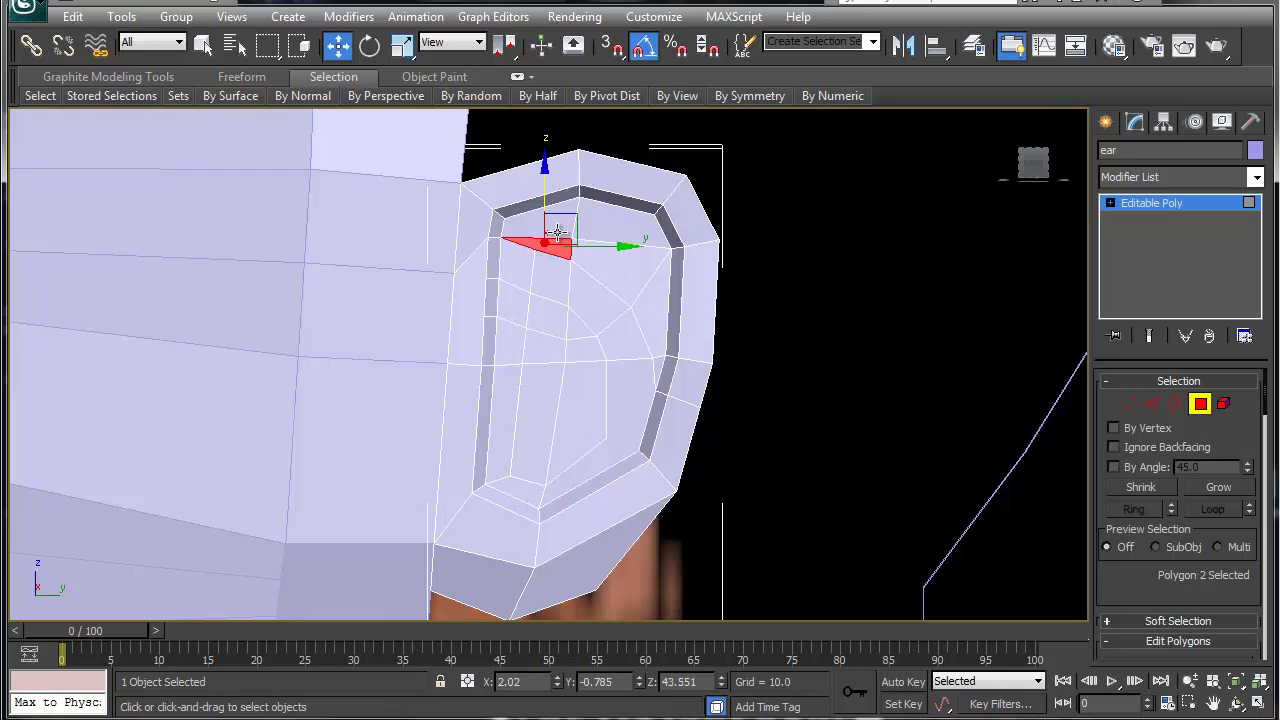
{"action": "left_click", "coordinate": [605, 224], "text": "ctrl"}
{"action": "left_click", "coordinate": [634, 281], "text": "ctrl"}
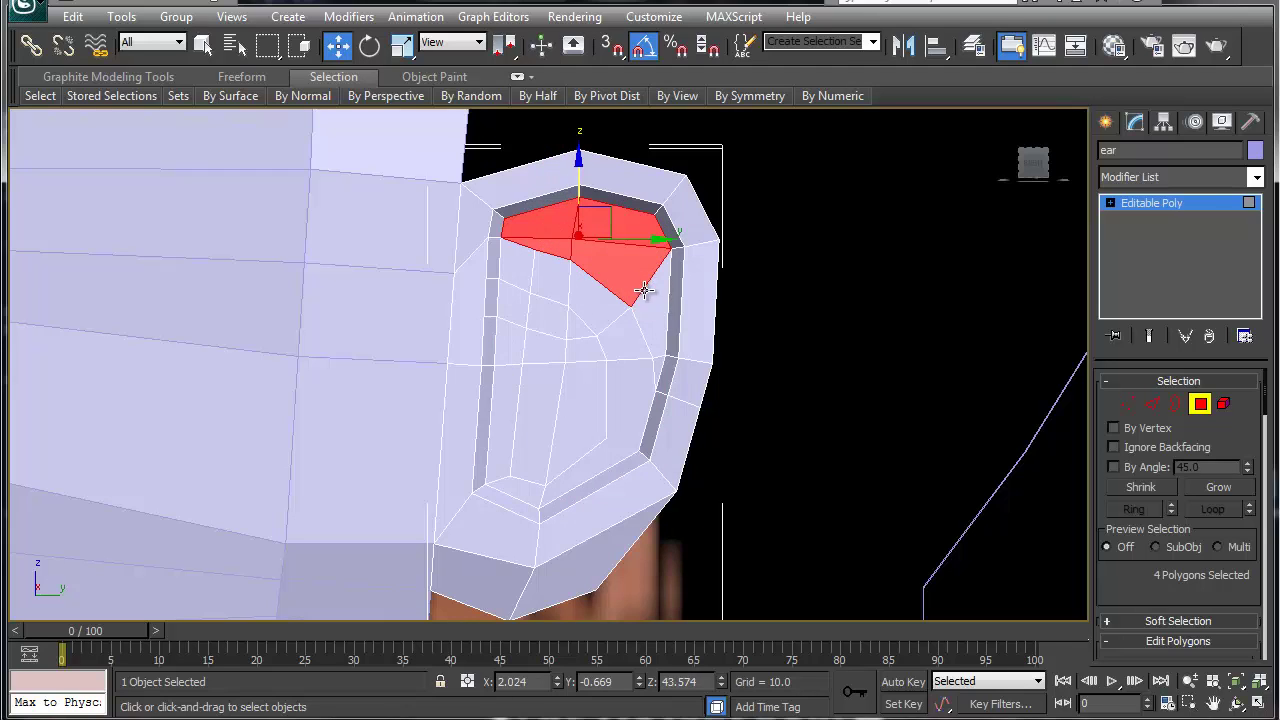
{"action": "left_click", "coordinate": [657, 303], "text": "ctrl"}
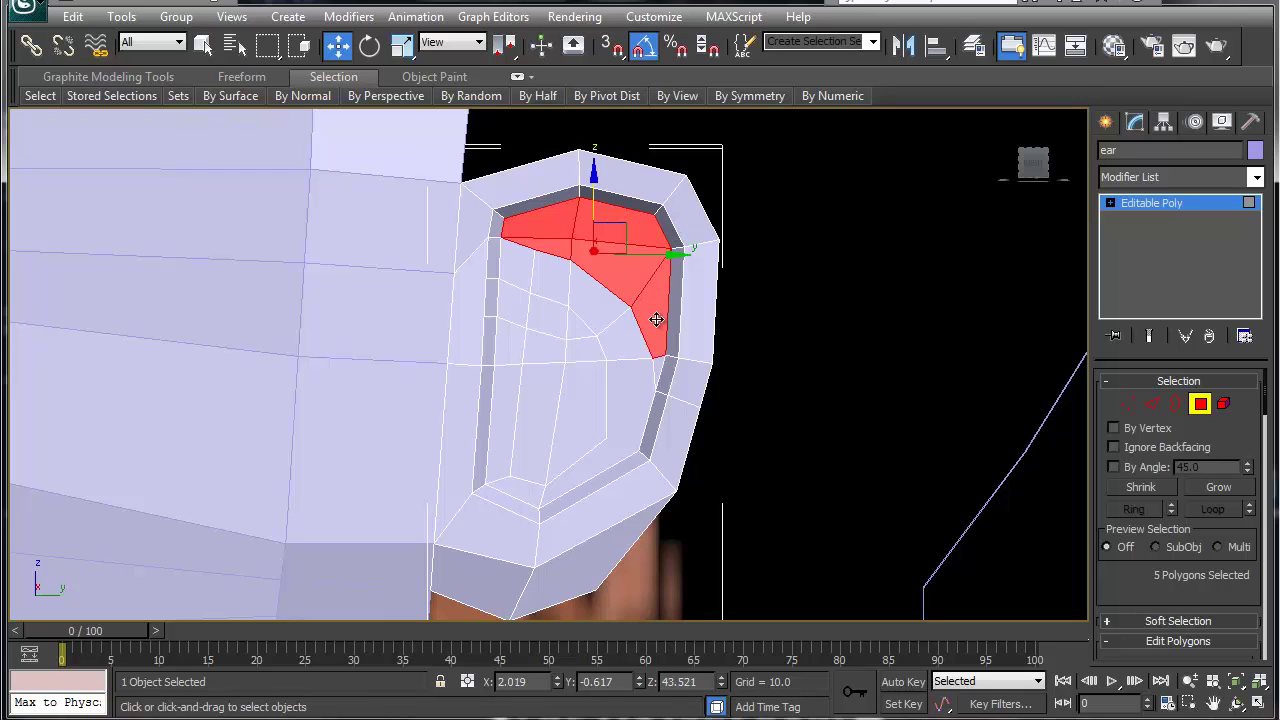
{"action": "left_click", "coordinate": [658, 372], "text": "ctrl"}
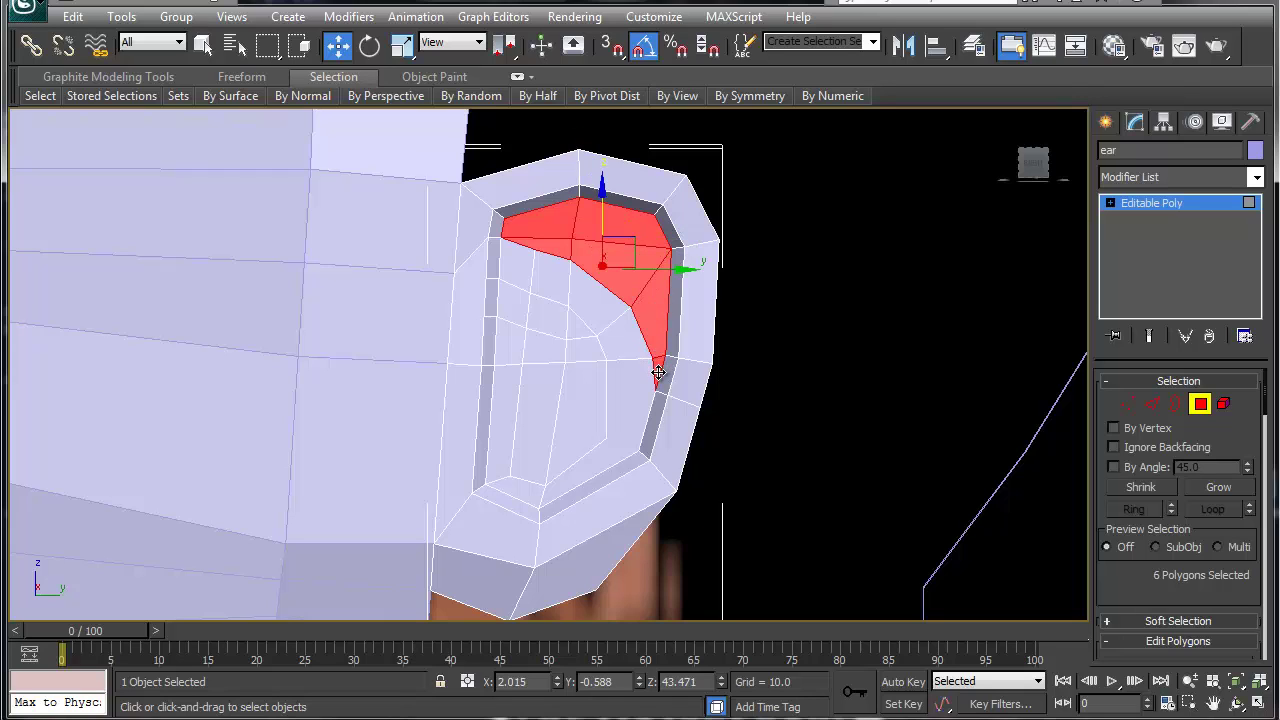
{"action": "right_click", "coordinate": [636, 285]}
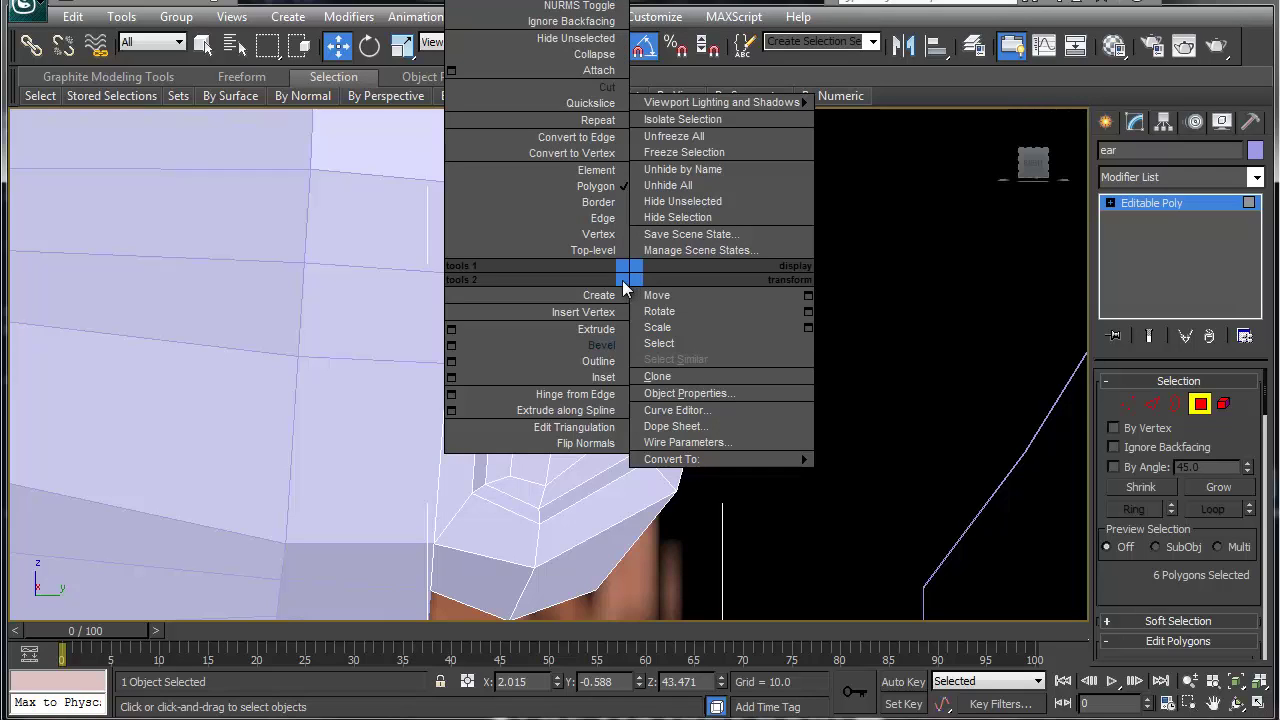
{"action": "left_click", "coordinate": [590, 361]}
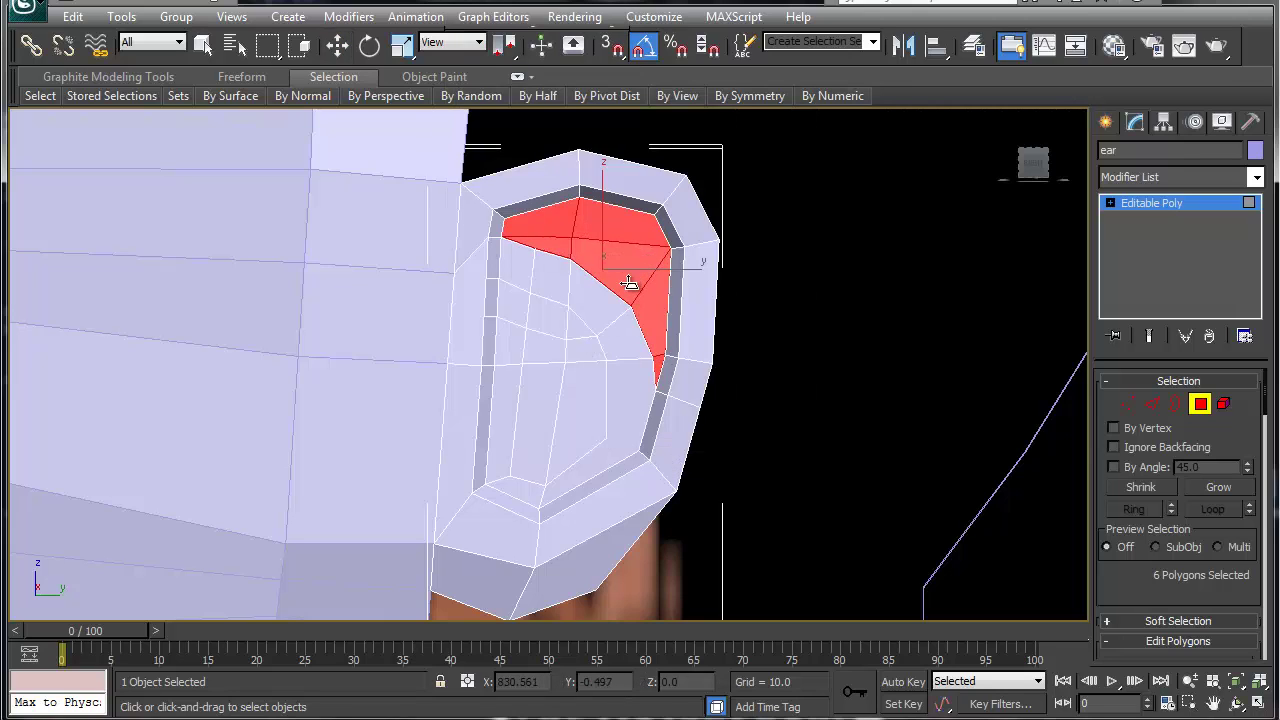
{"action": "left_click_drag", "start_coordinate": [623, 280], "coordinate": [624, 296]}
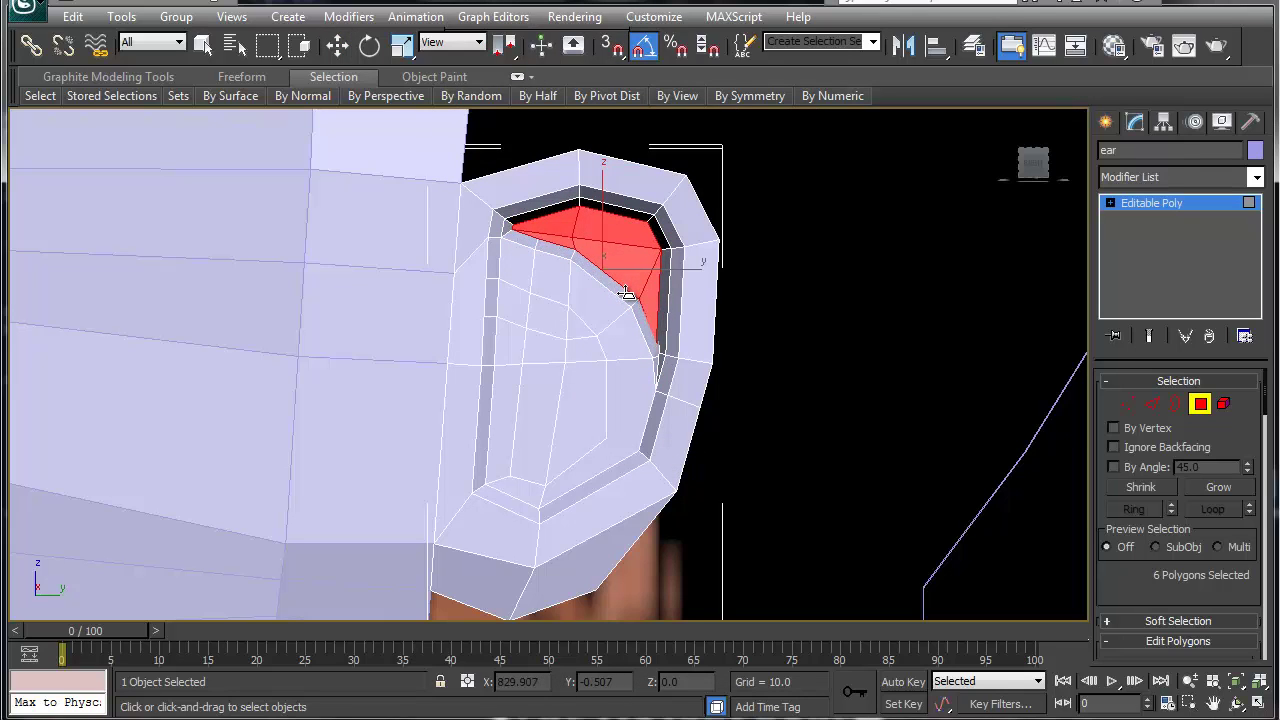
Bevel the row of three polygons just above mid-height inward with a slight outline reduction to form a narrow groove
{"action": "left_click", "coordinate": [505, 306]}
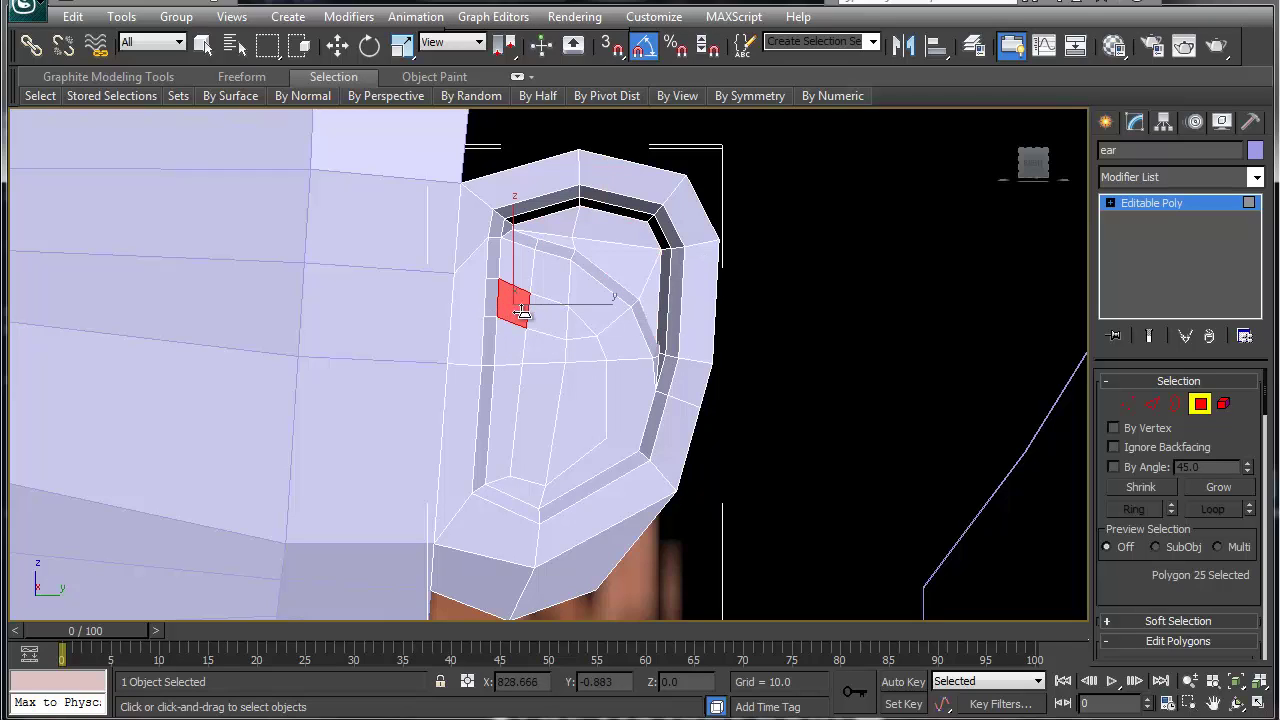
{"action": "left_click", "coordinate": [542, 320], "text": "ctrl"}
{"action": "left_click", "coordinate": [578, 326], "text": "ctrl"}
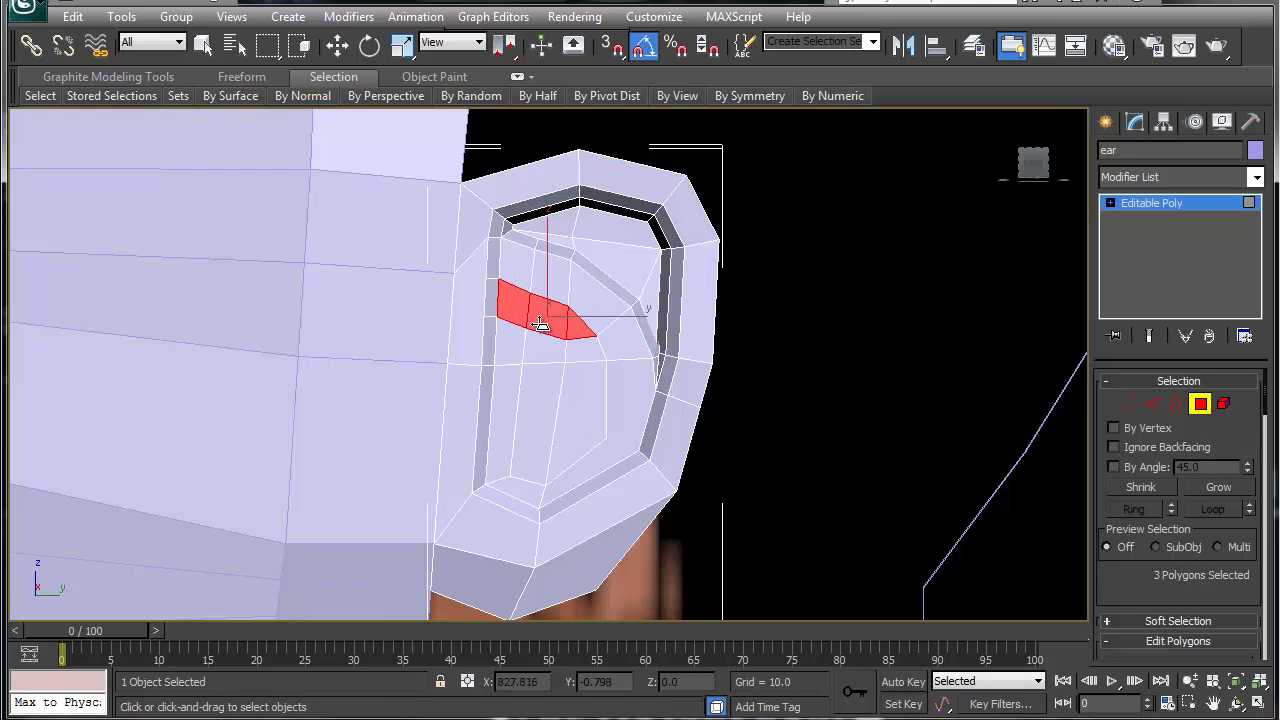
{"action": "left_click_drag", "start_coordinate": [536, 337], "coordinate": [537, 343]}
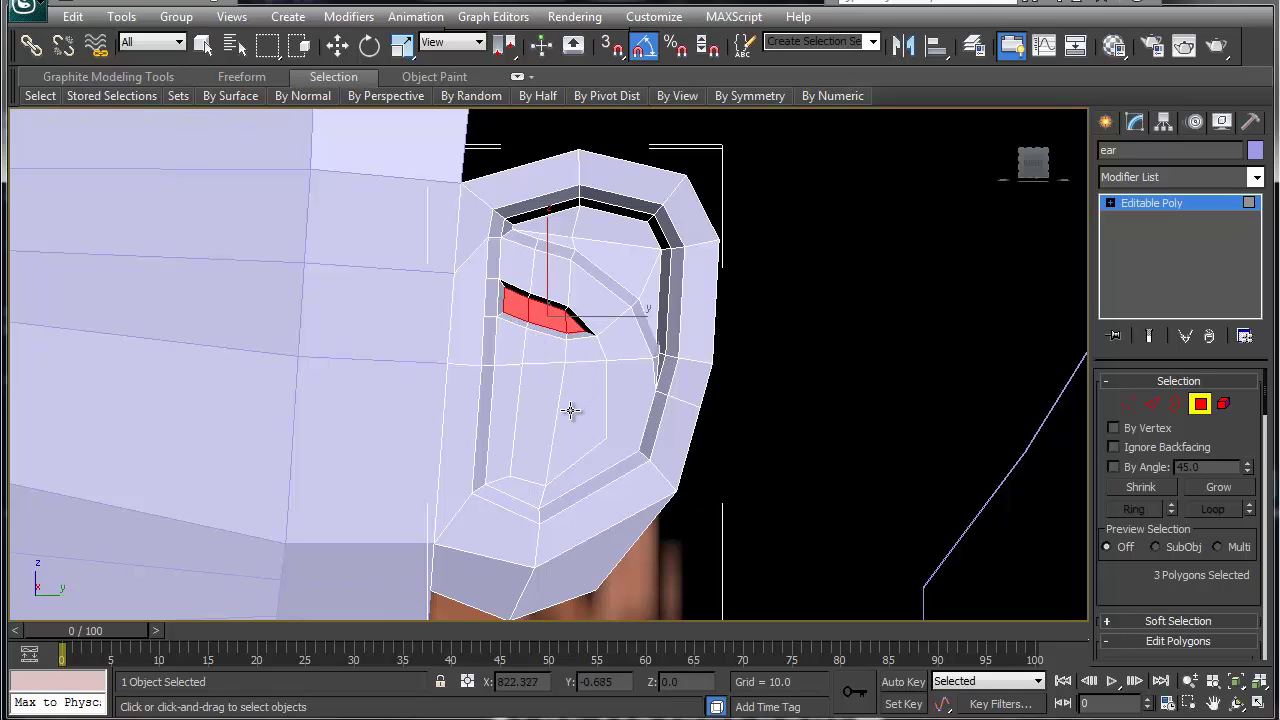
Bevel the three large lower inner ear polygons inward with a reduced outline to recess the ear's lower hollow
{"action": "left_click", "coordinate": [505, 412]}
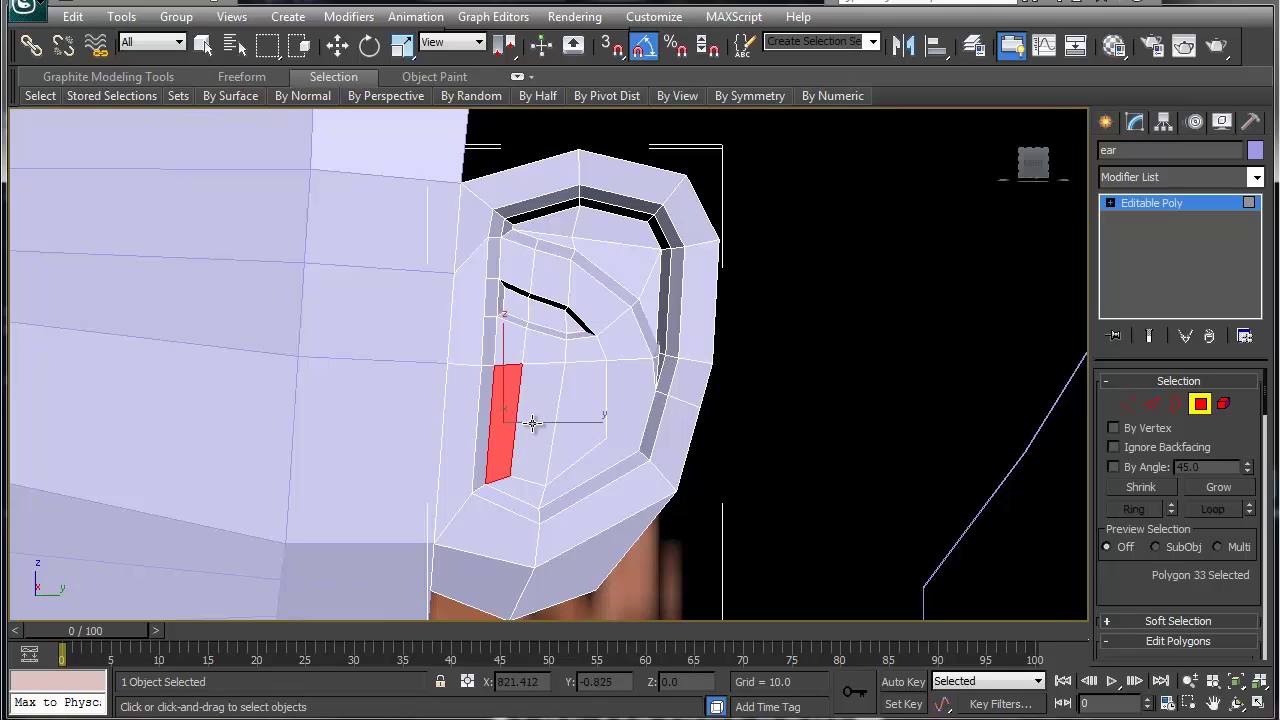
{"action": "left_click", "coordinate": [545, 421], "text": "ctrl"}
{"action": "left_click", "coordinate": [585, 434], "text": "ctrl"}
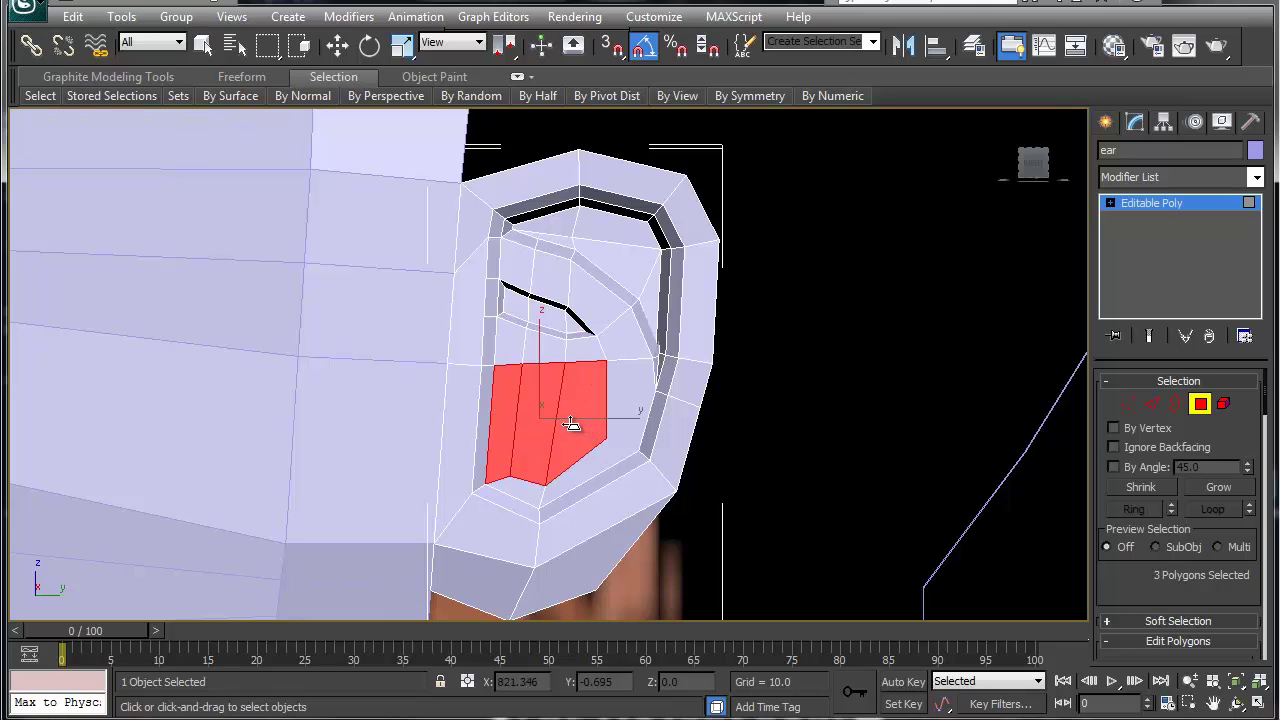
{"action": "mouse_move", "coordinate": [570, 425]}
{"action": "left_mouse_down"}
{"action": "mouse_move", "coordinate": [565, 452]}
{"action": "mouse_move", "coordinate": [583, 441]}
{"action": "mouse_move", "coordinate": [558, 436]}
{"action": "left_mouse_up"}
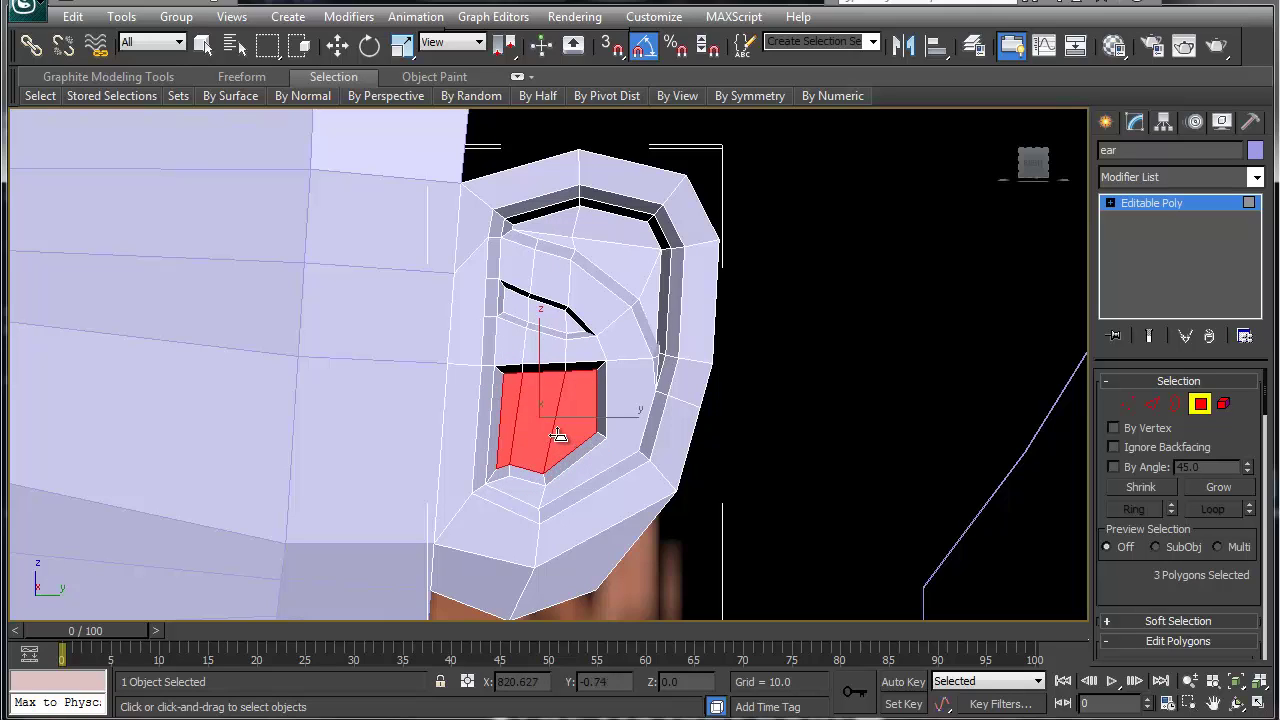
Enable NURMS subdivision on the ear and turn off its Show Cage option to preview the smoothed folds
{"action": "key", "text": "ctrl+q"}
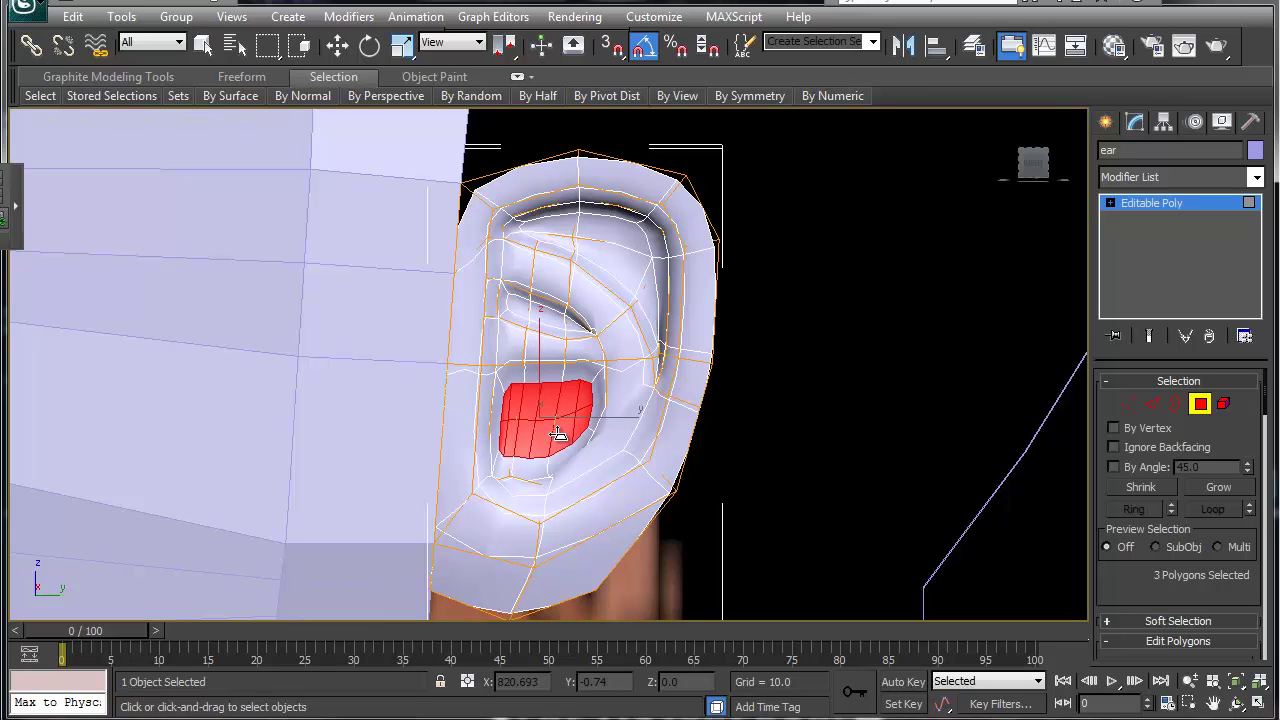
{"action": "left_click_drag", "start_coordinate": [1114, 586], "coordinate": [1109, 292]}
{"action": "scroll", "coordinate": [1169, 521], "scroll_direction": "down", "scroll_amount": 5}
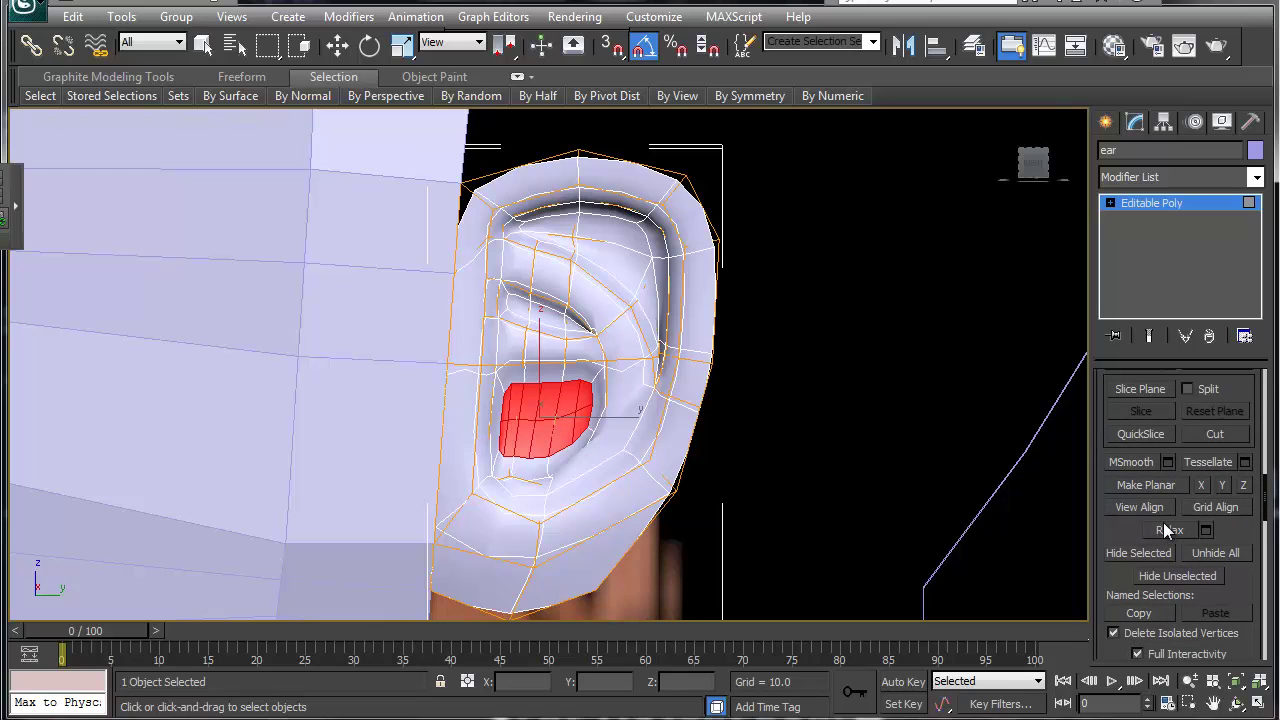
{"action": "scroll", "coordinate": [1137, 560], "scroll_direction": "down", "scroll_amount": 10}
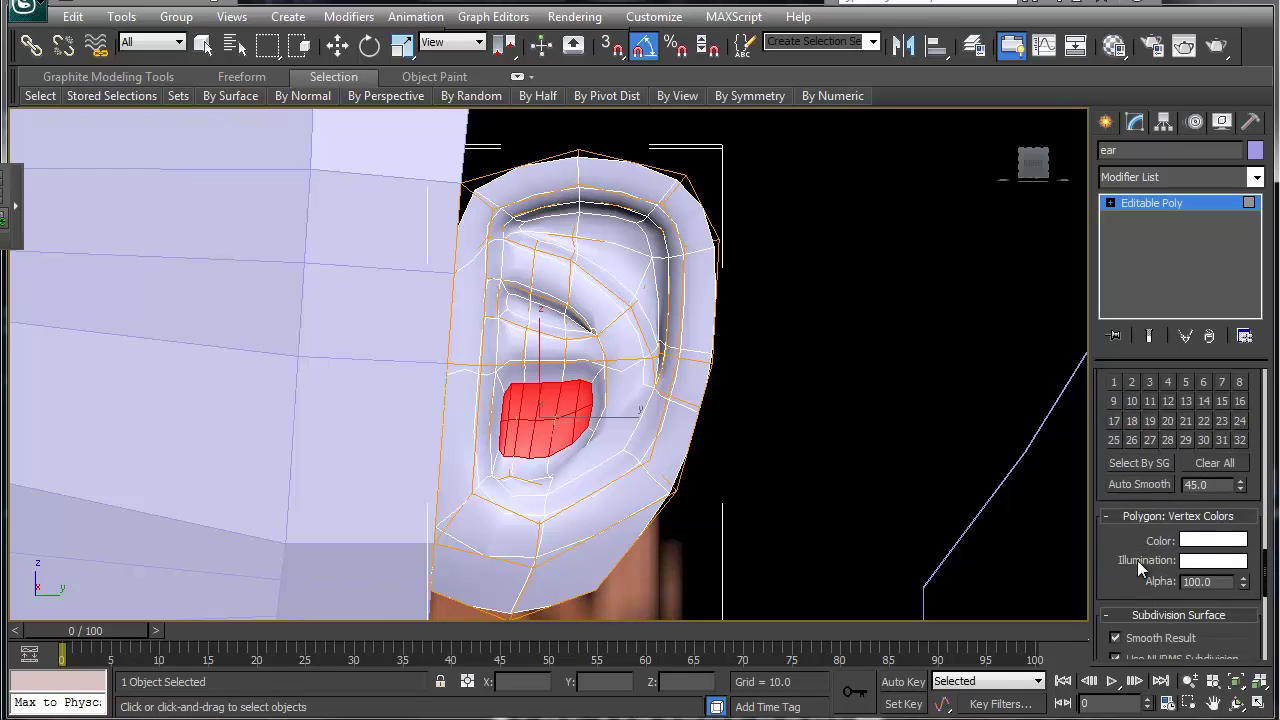
{"action": "scroll", "coordinate": [1137, 560], "scroll_direction": "down", "scroll_amount": 3}
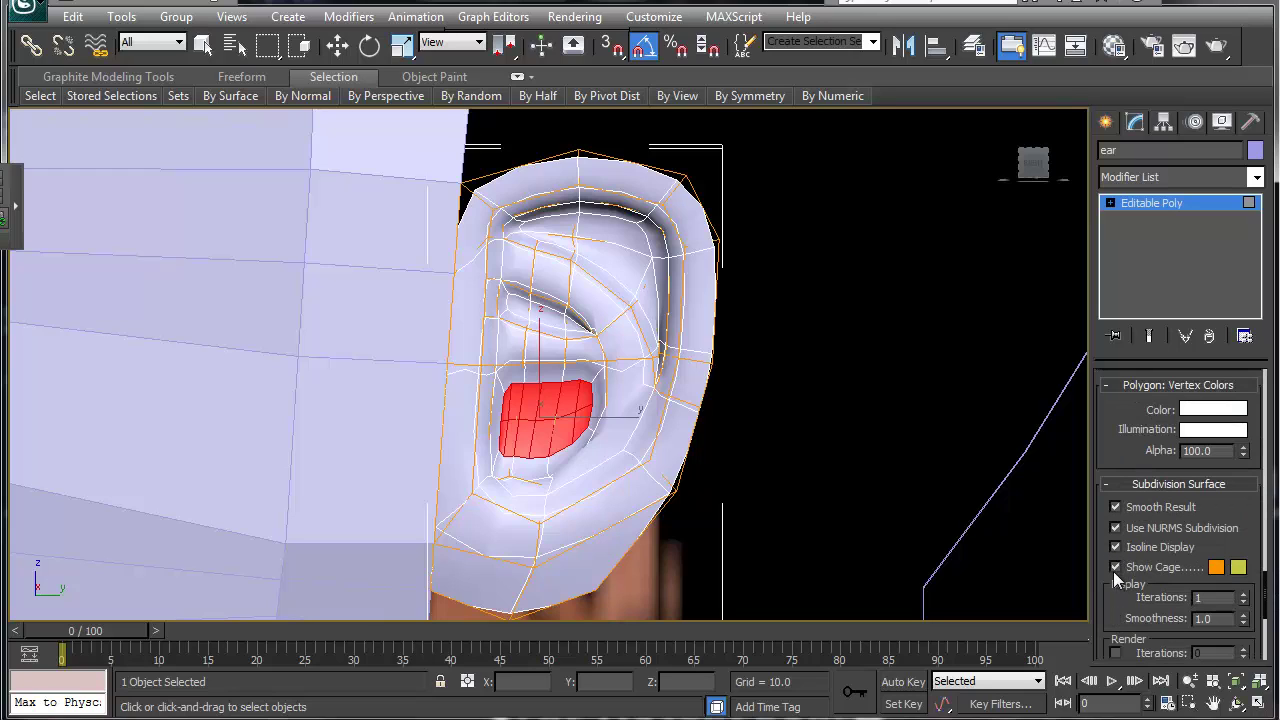
{"action": "left_click", "coordinate": [1115, 567]}
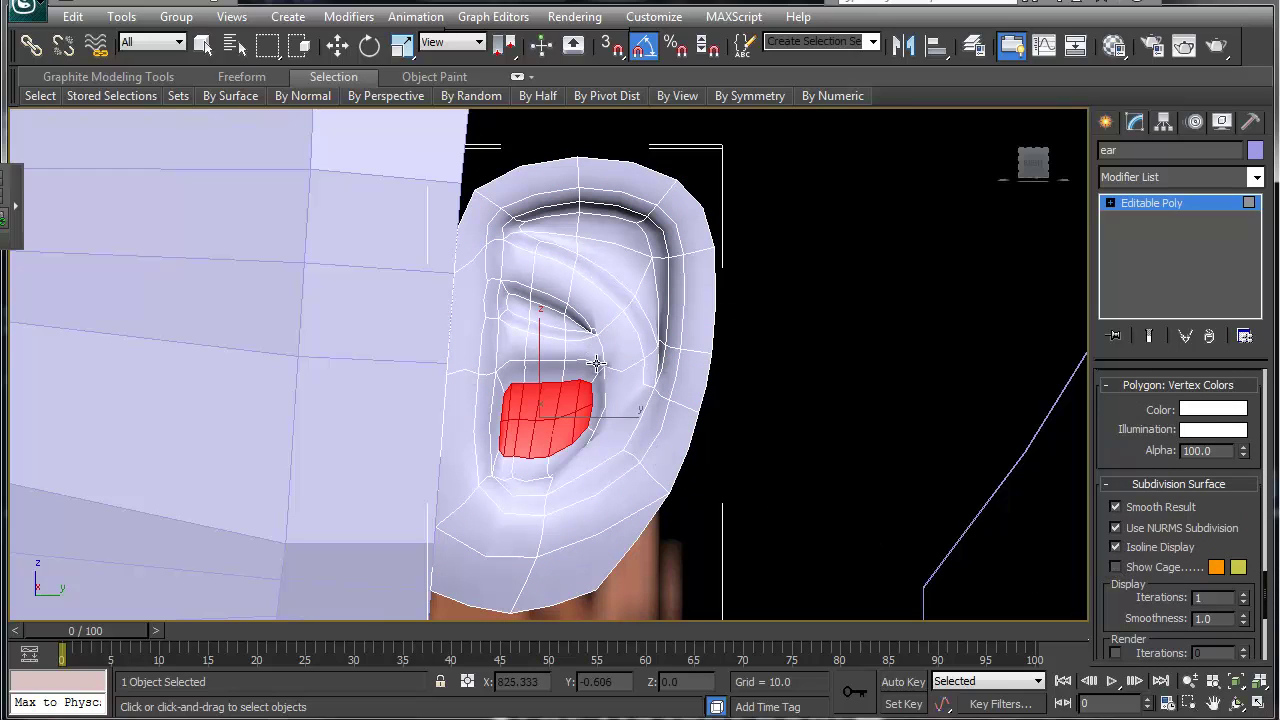
{"action": "key", "text": "ctrl+z"}
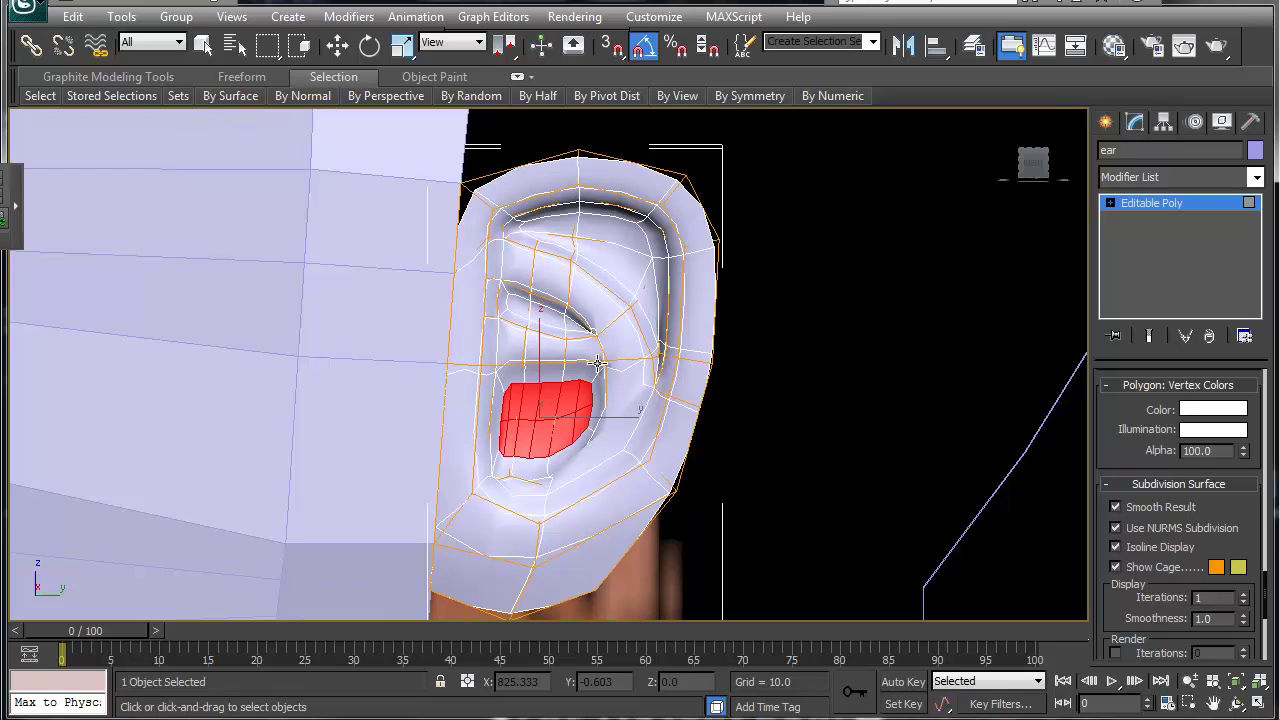
{"action": "key", "text": "ctrl+y"}
{"action": "left_click", "coordinate": [1117, 567]}
{"action": "left_click", "coordinate": [1116, 567]}
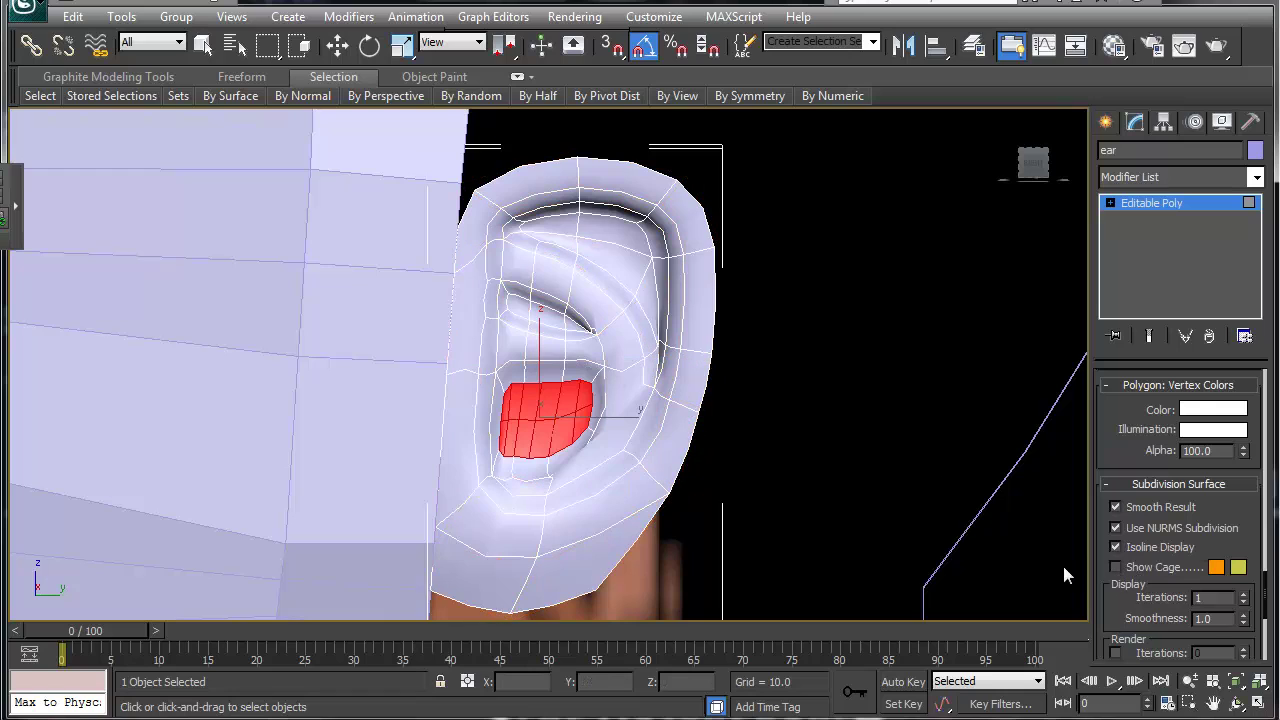
Turn NURMS subdivision off and select the bent polygon running behind and below the lower hollow
{"action": "key", "text": "w"}
{"action": "left_click", "coordinate": [627, 405]}
{"action": "key", "text": "ctrl+BackSpace"}
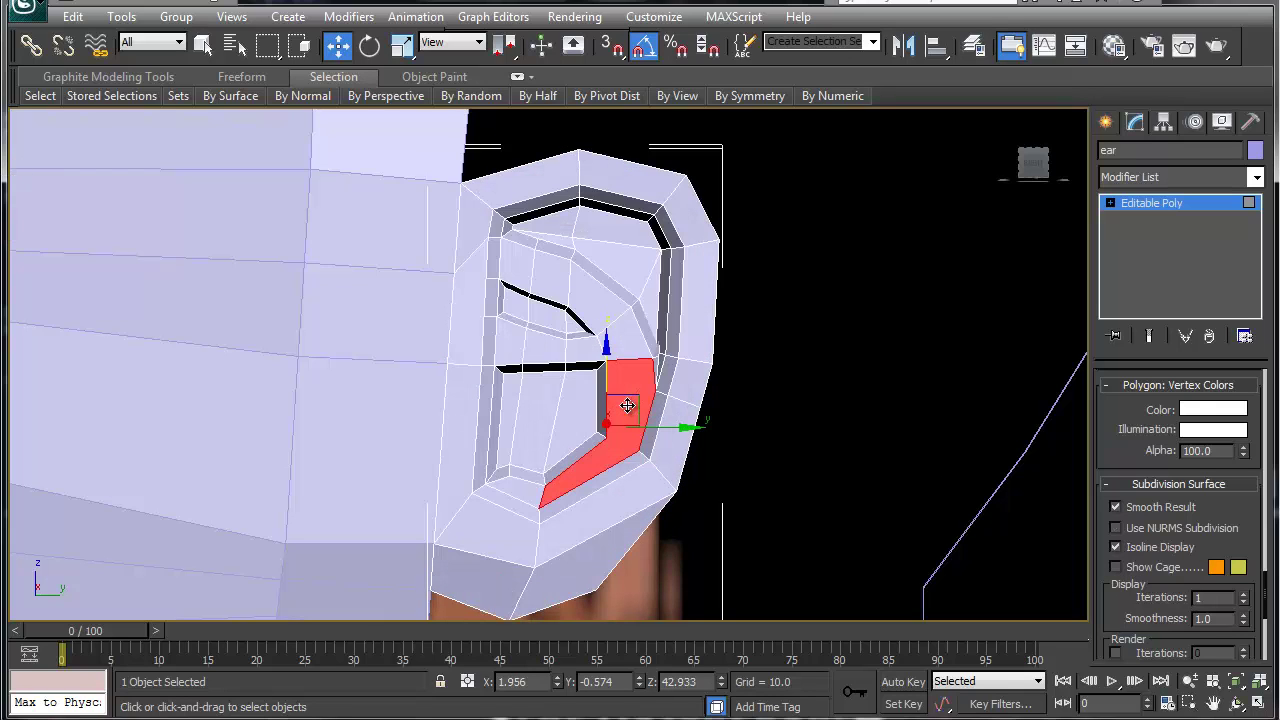
Select by numeric criteria all ear polygons with more than 4 sides
{"action": "mouse_move", "coordinate": [589, 316]}
{"action": "middle_mouse_down"}
{"action": "mouse_move", "coordinate": [586, 332]}
{"action": "mouse_move", "coordinate": [590, 312]}
{"action": "middle_mouse_up"}
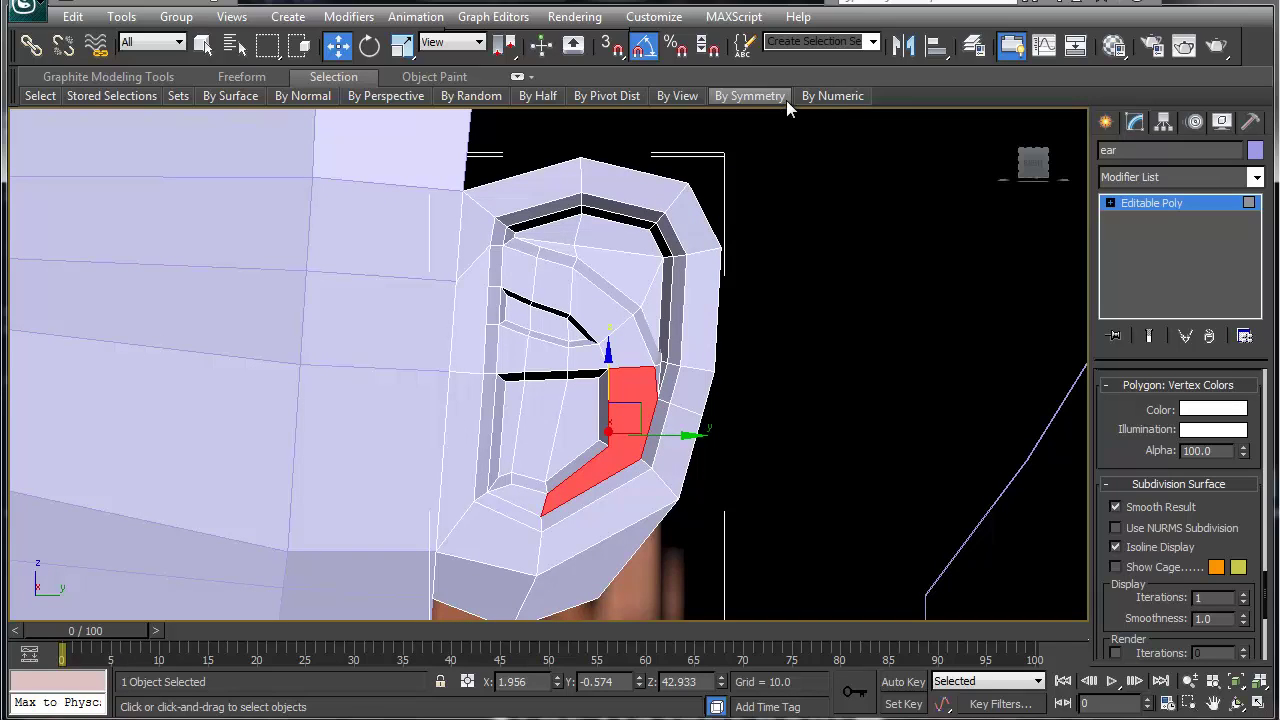
{"action": "mouse_move", "coordinate": [816, 104]}
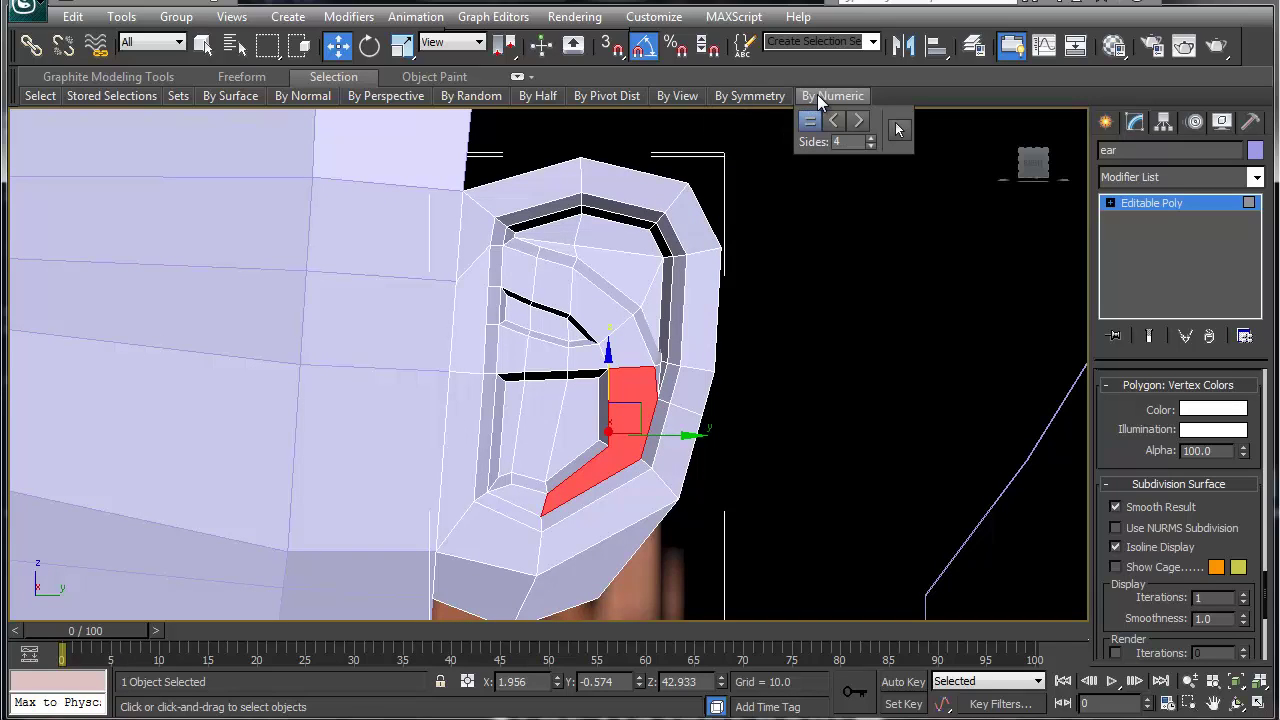
{"action": "left_click", "coordinate": [1110, 203]}
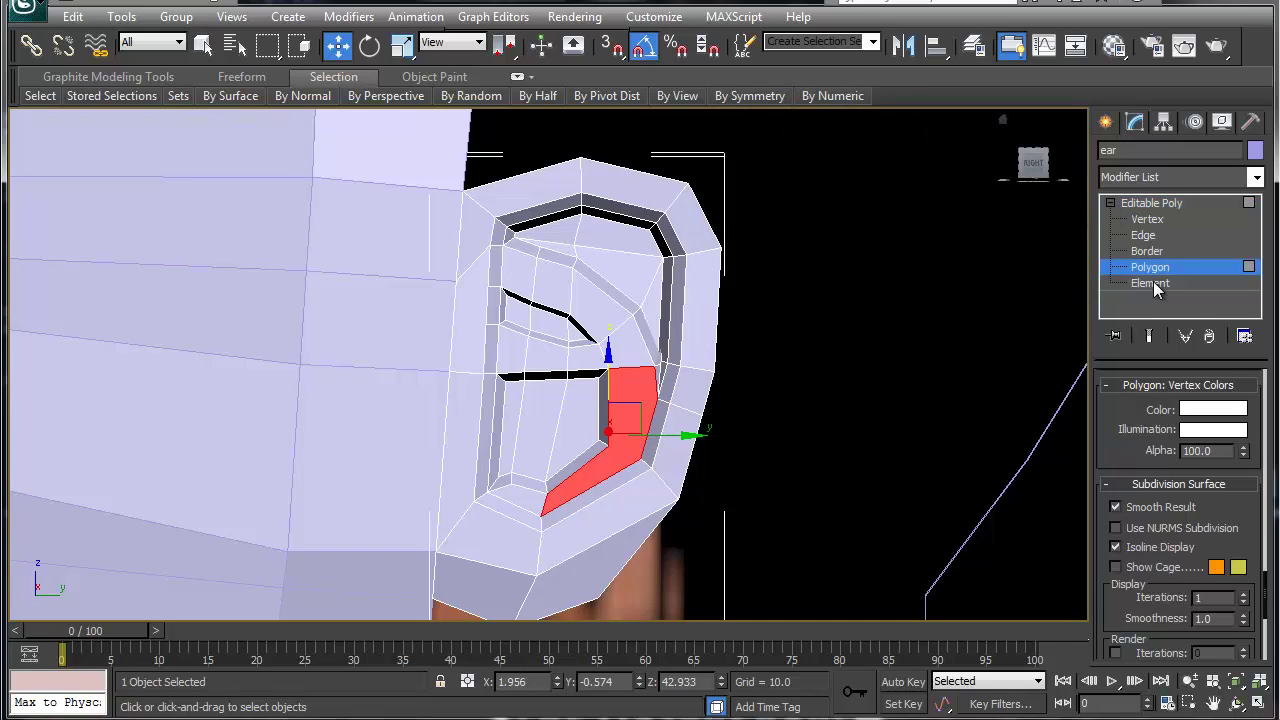
{"action": "mouse_move", "coordinate": [797, 93]}
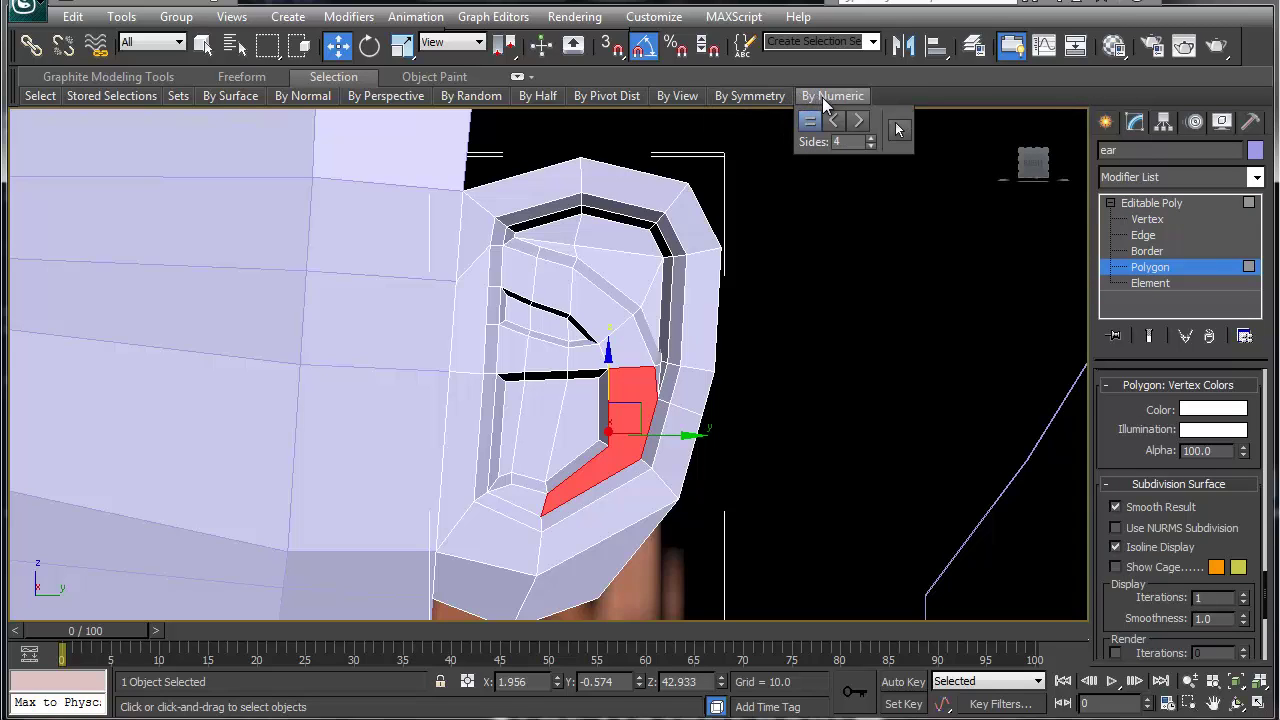
{"action": "left_click", "coordinate": [857, 122]}
{"action": "left_click", "coordinate": [897, 130]}
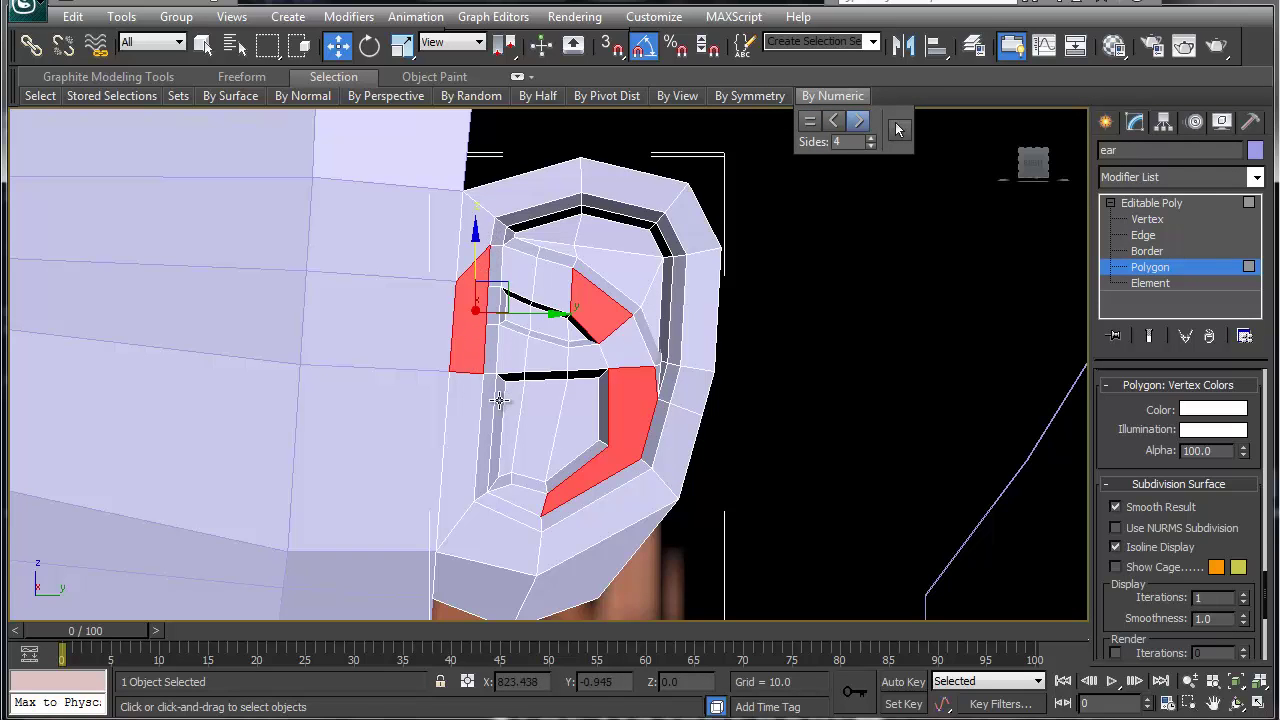
Bevel the three upper front wall polygons and the middle groove's front wall polygon together inward with a reduced outline
{"action": "scroll", "coordinate": [513, 393], "scroll_direction": "up", "scroll_amount": 4}
{"action": "scroll", "coordinate": [514, 394], "scroll_direction": "down", "scroll_amount": 3}
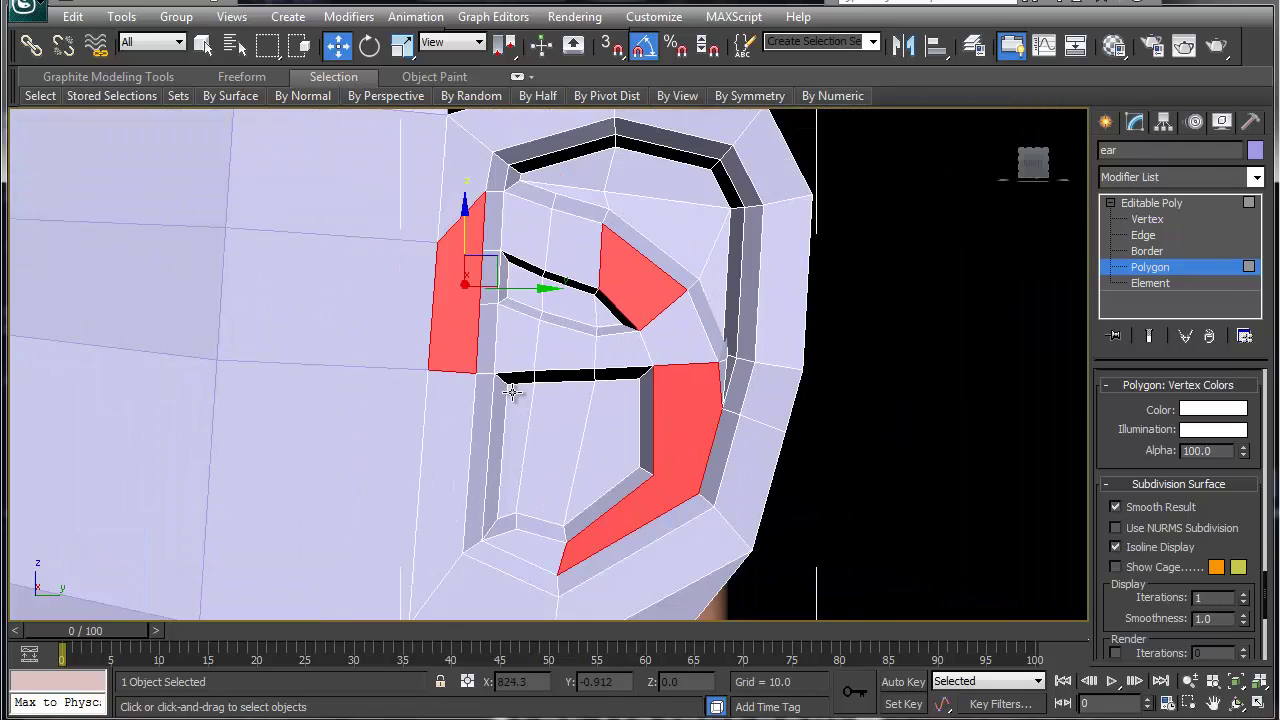
{"action": "middle_click_drag", "start_coordinate": [514, 394], "coordinate": [492, 367]}
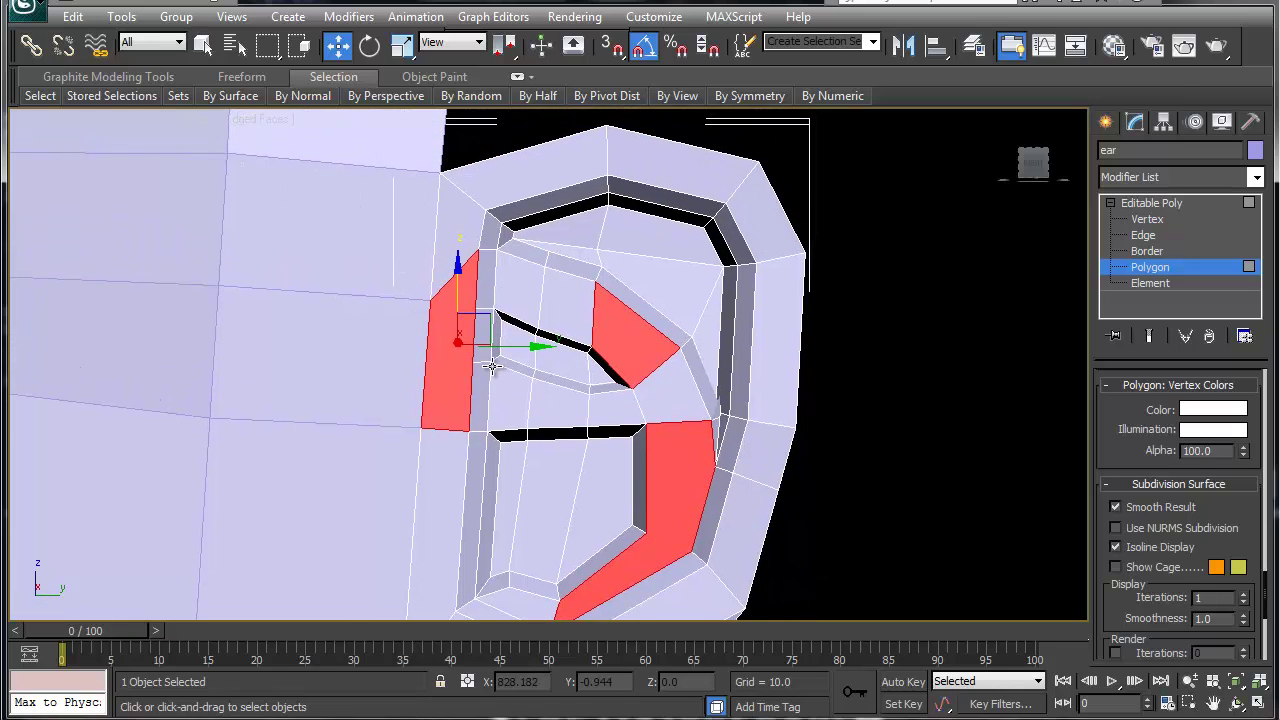
{"action": "scroll", "coordinate": [492, 367], "scroll_direction": "up", "scroll_amount": 2}
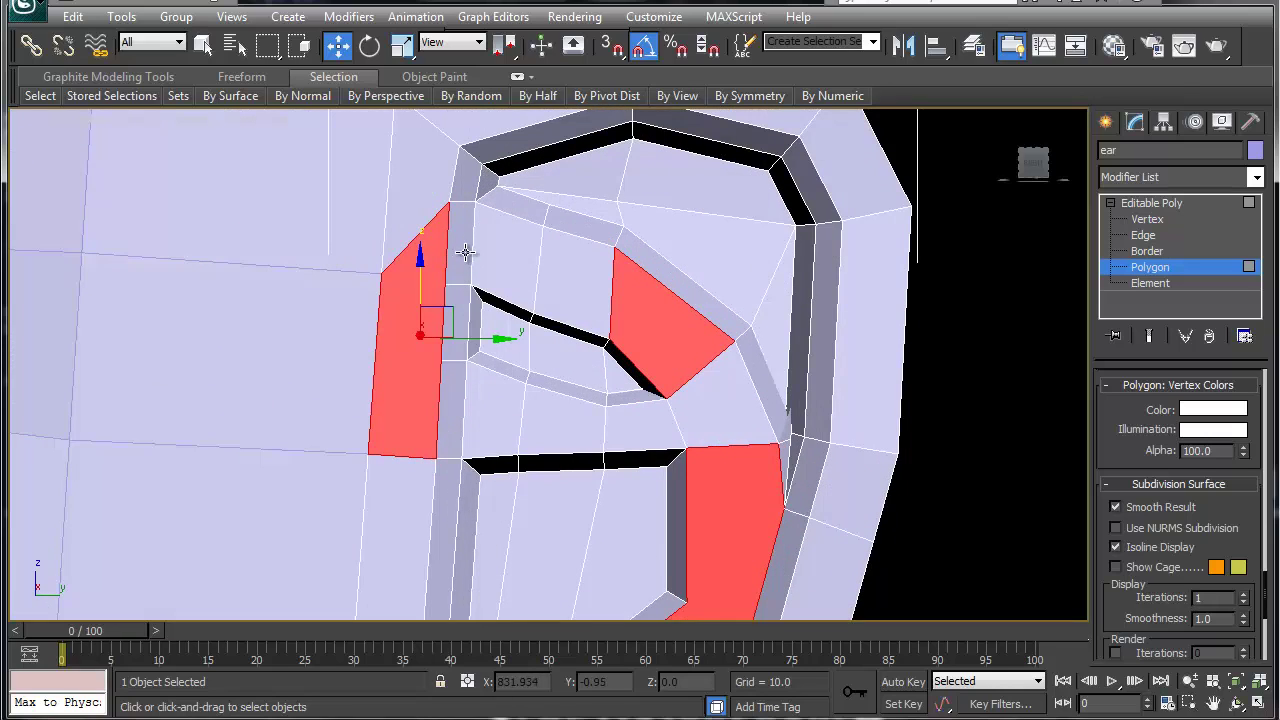
{"action": "left_click", "coordinate": [458, 315]}
{"action": "left_click", "coordinate": [460, 240], "text": "ctrl"}
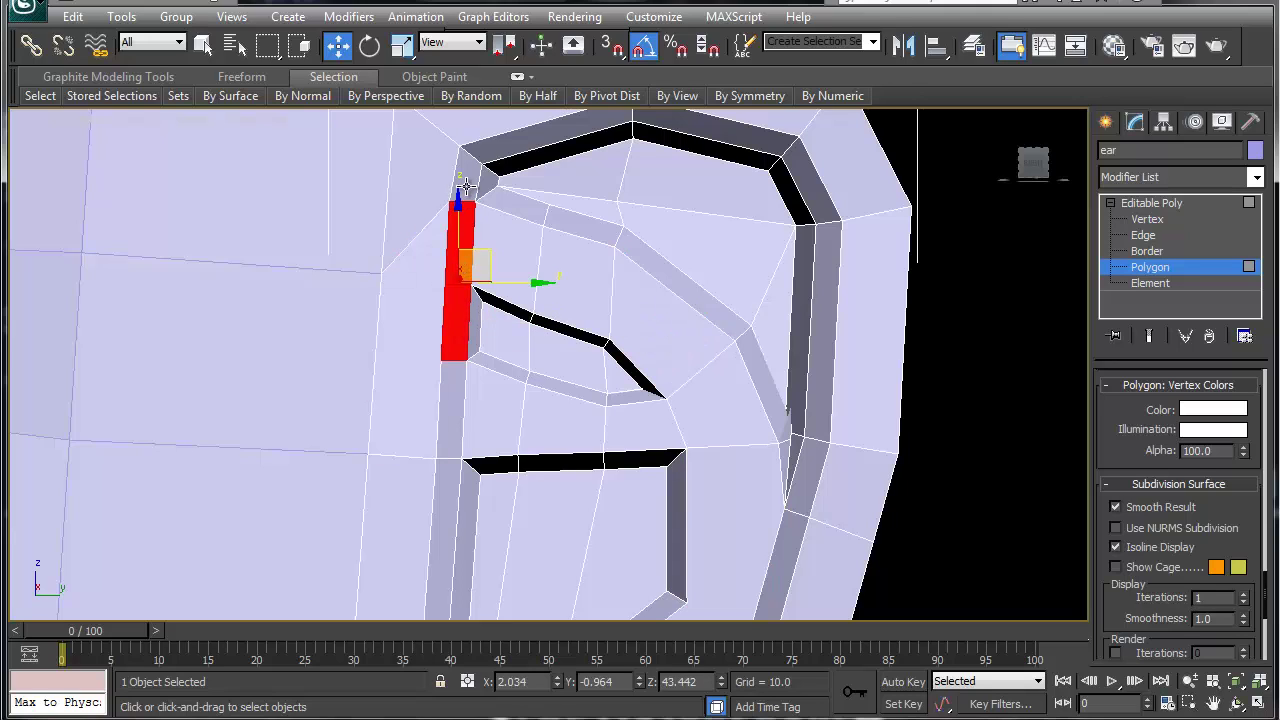
{"action": "left_click", "coordinate": [470, 180], "text": "ctrl"}
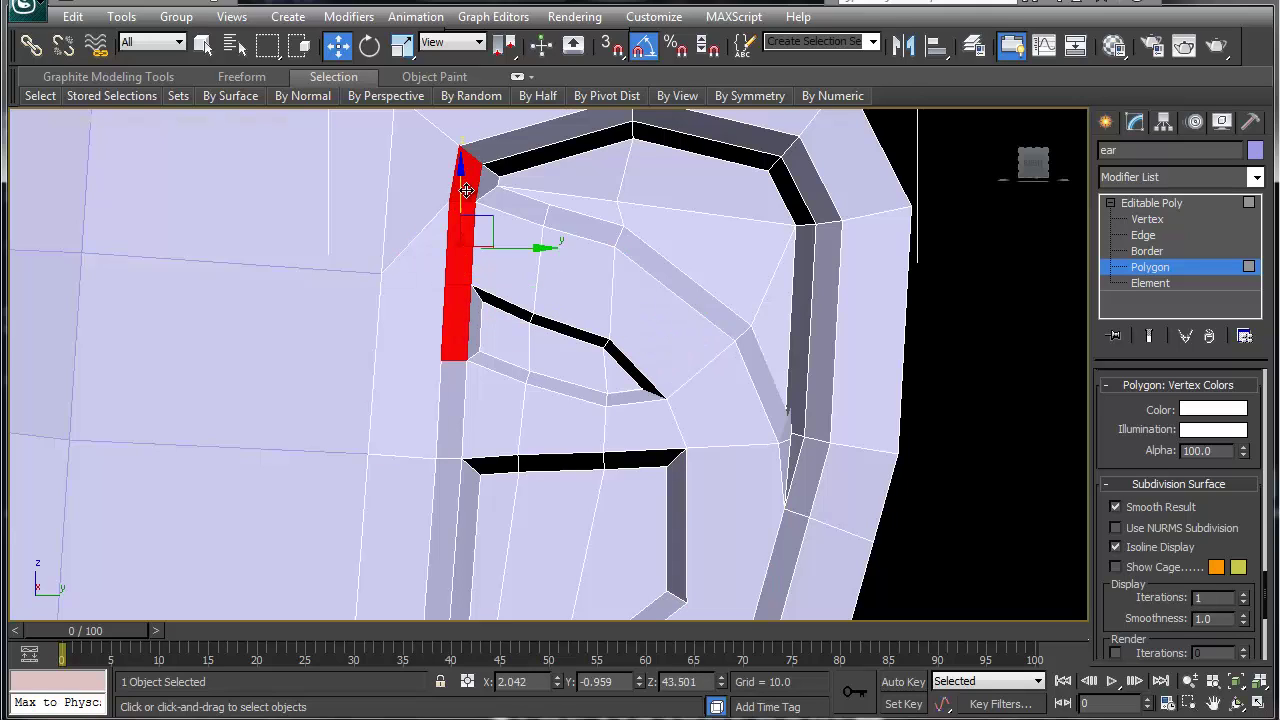
{"action": "left_click", "coordinate": [476, 330], "text": "ctrl"}
{"action": "right_click", "coordinate": [474, 341]}
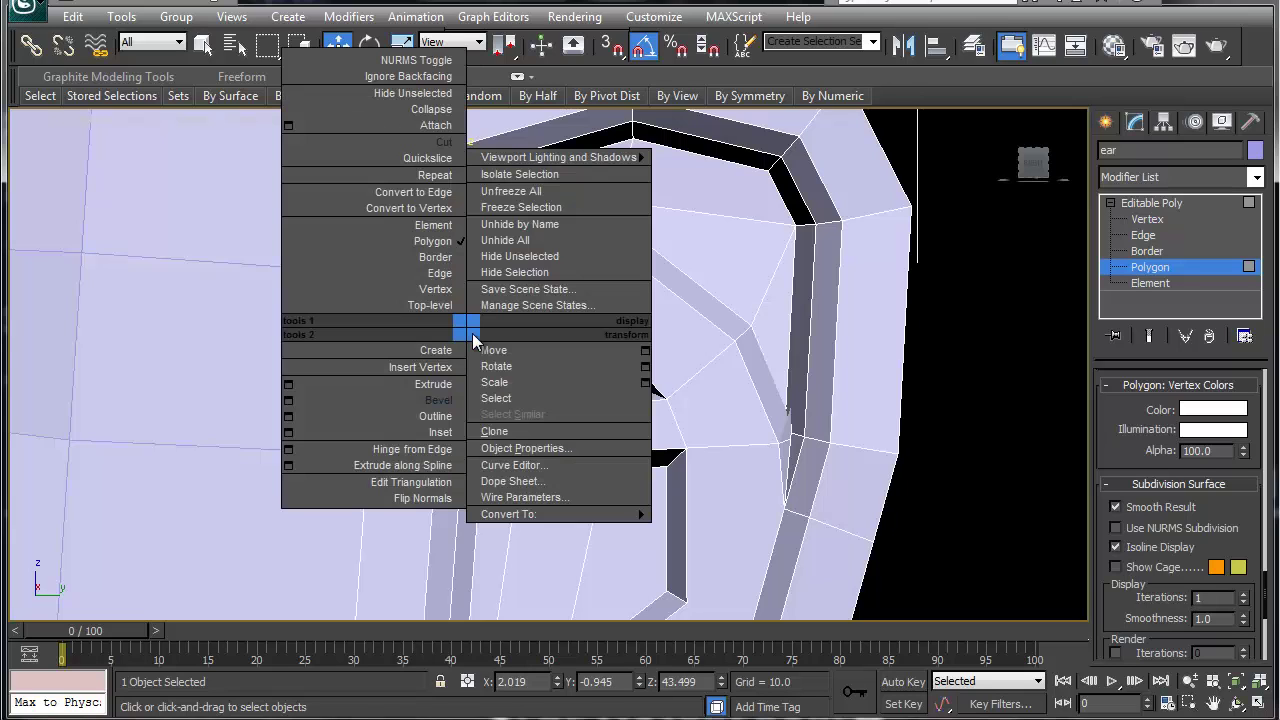
{"action": "left_click", "coordinate": [431, 398]}
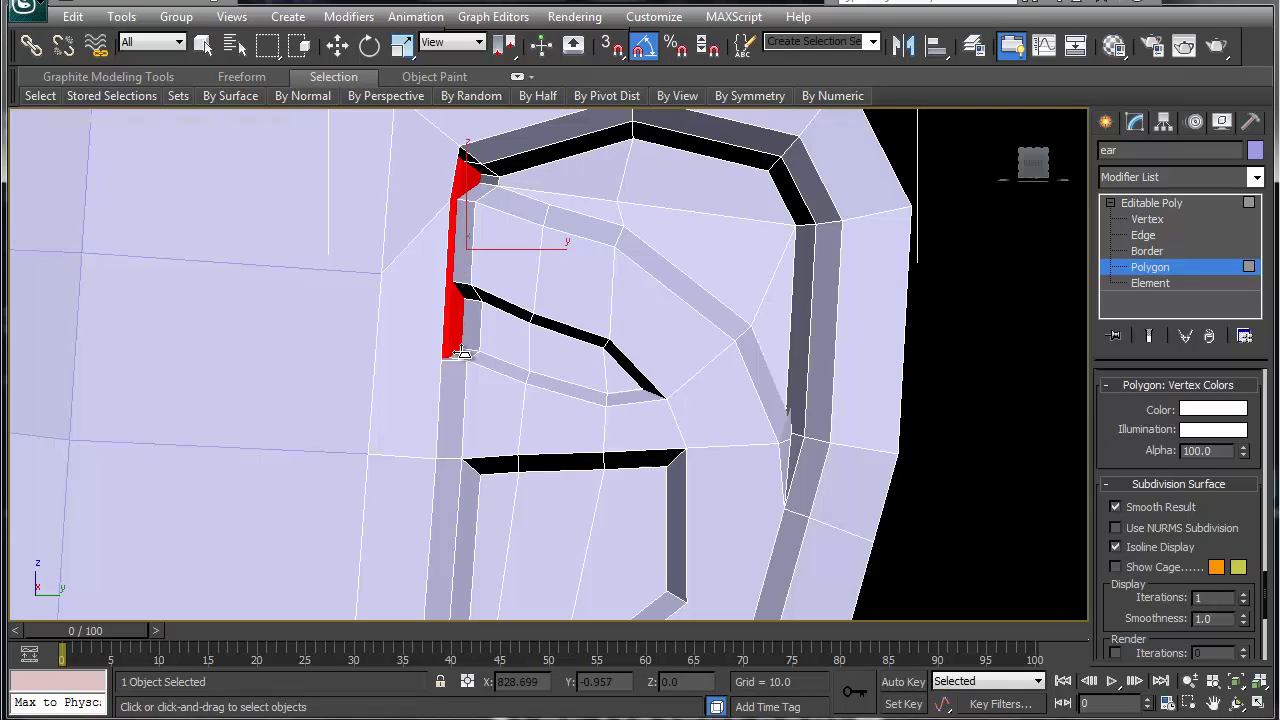
{"action": "left_click_drag", "start_coordinate": [461, 352], "coordinate": [470, 330]}
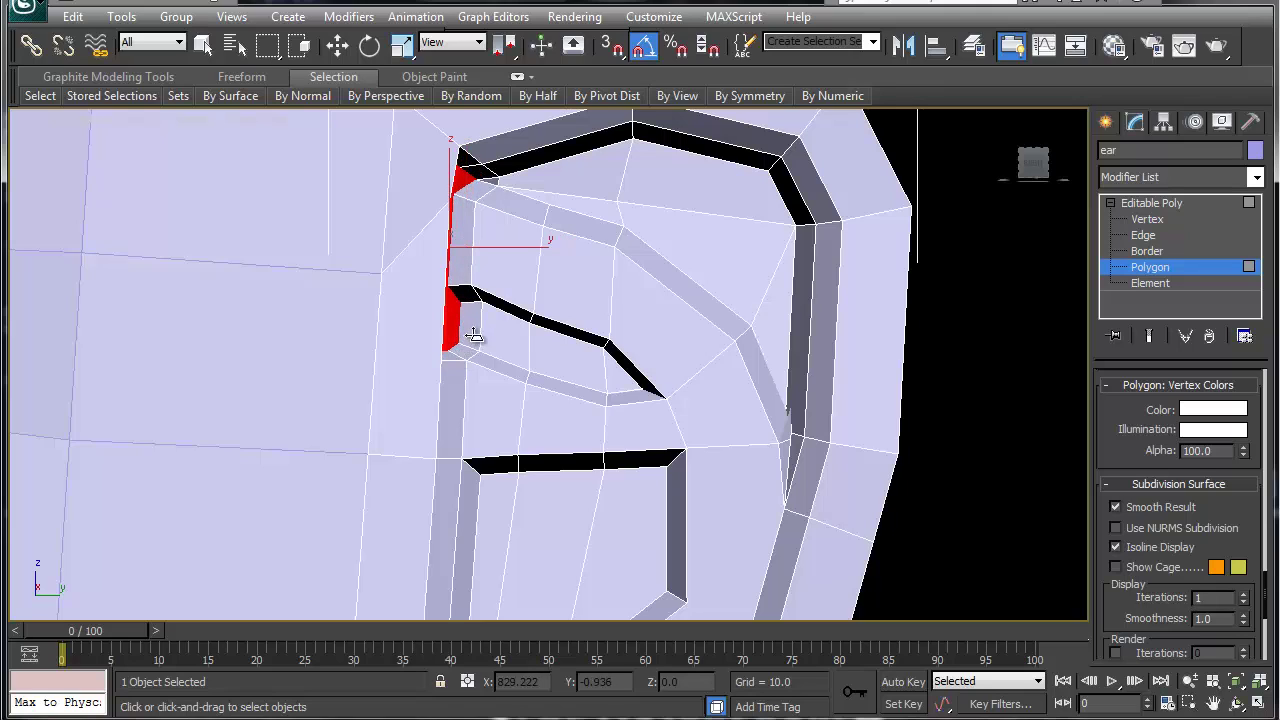
Preview the ear's upper folds with NURMS subdivision, turn it off again, and select the polygon between the middle groove and lower hollow
{"action": "left_click", "coordinate": [474, 335]}
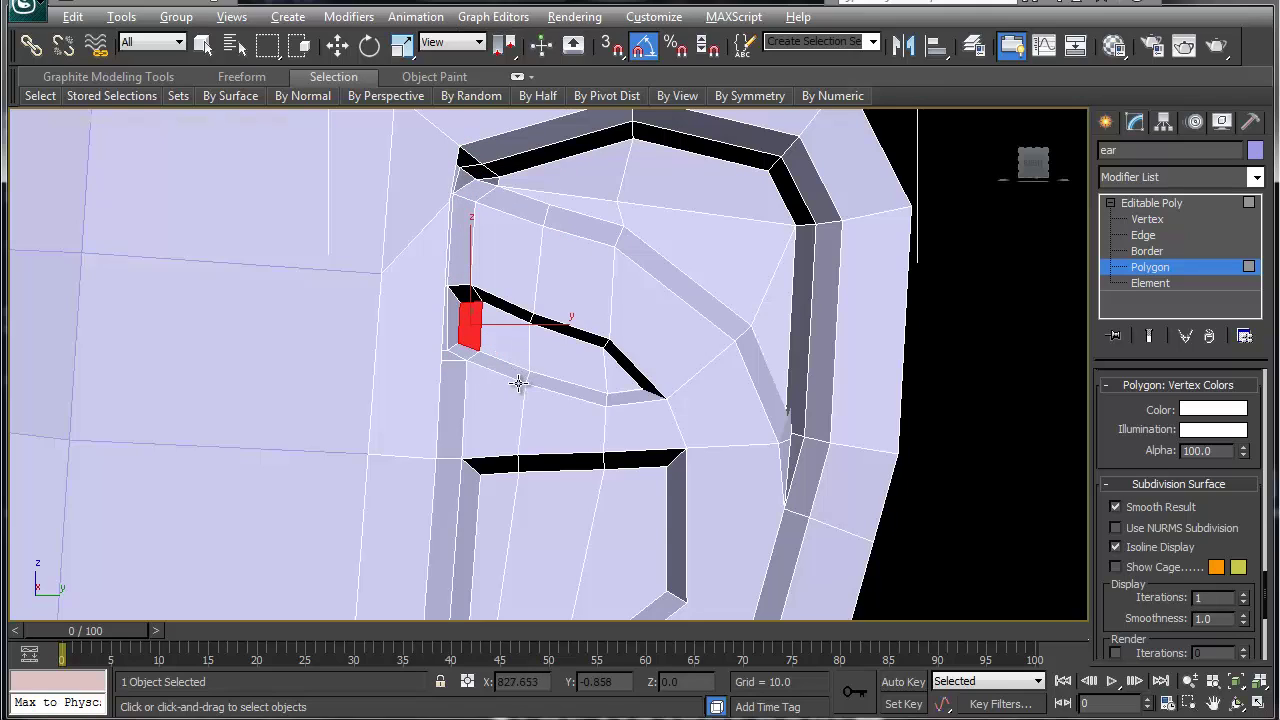
{"action": "middle_click_drag", "start_coordinate": [517, 380], "coordinate": [486, 391], "text": "alt"}
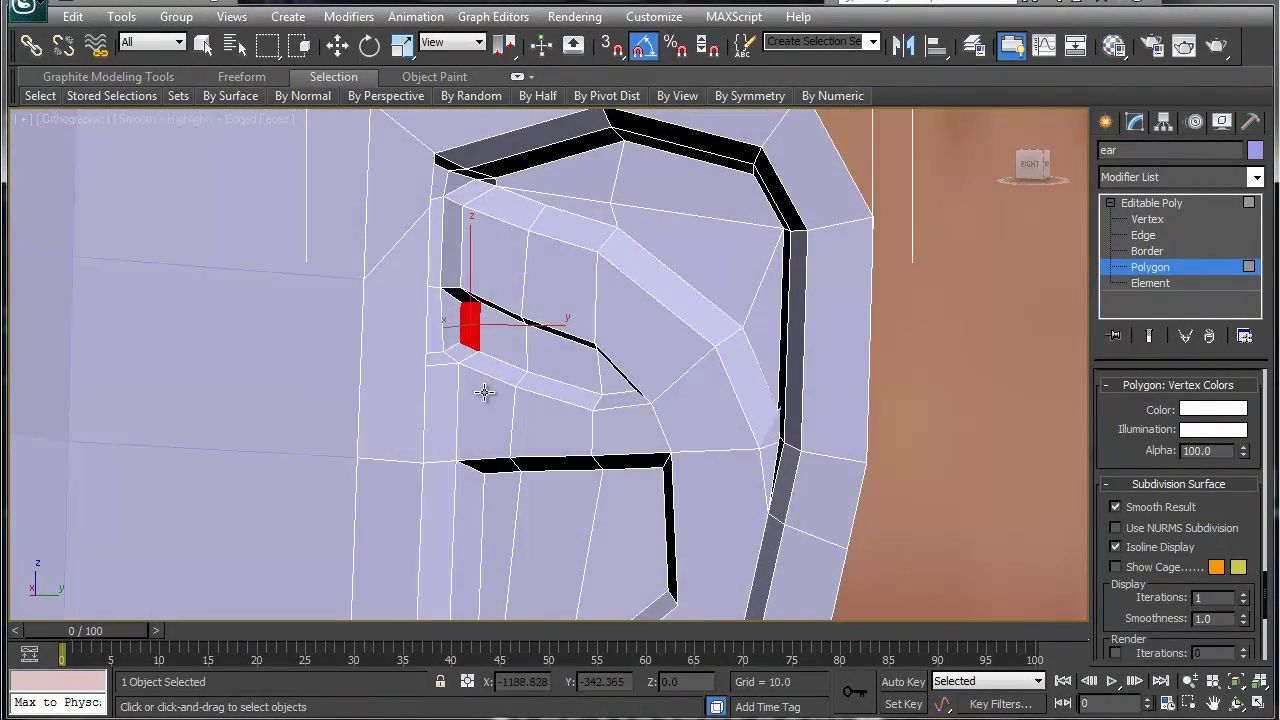
{"action": "key", "text": "ctrl+q"}
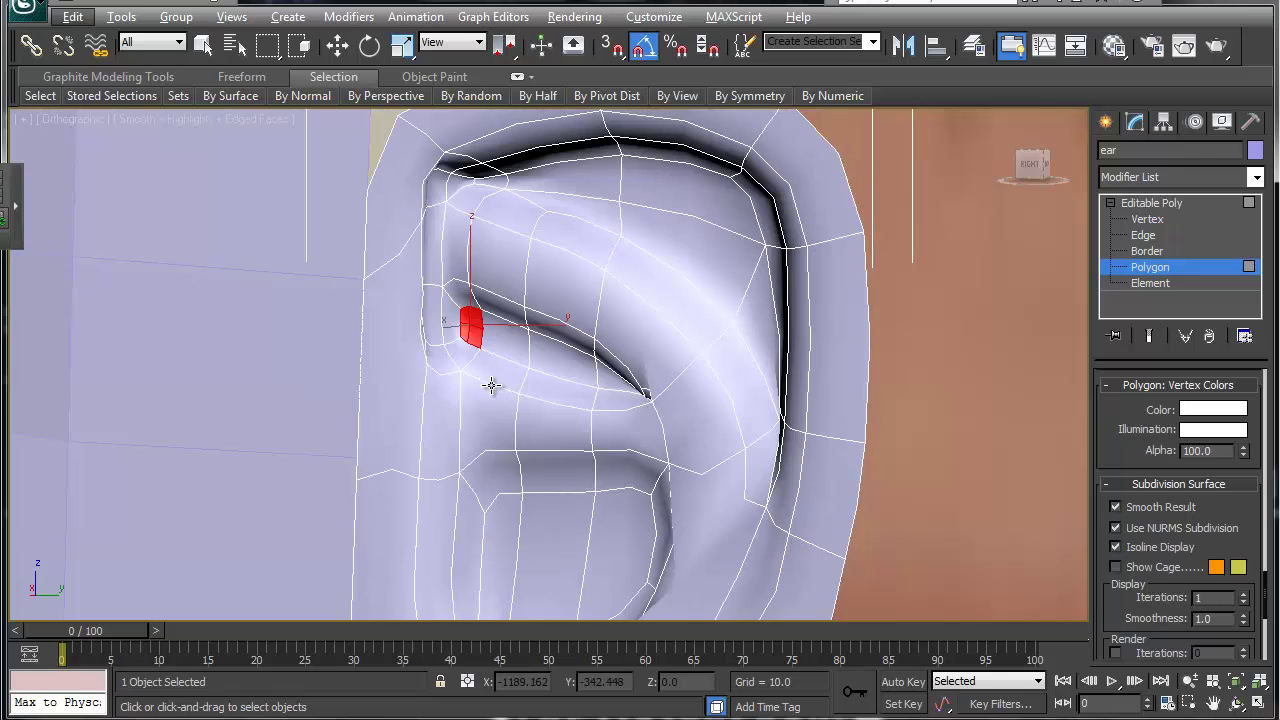
{"action": "key", "text": "ctrl+q"}
{"action": "key", "text": "alt+space"}
{"action": "key", "text": "Escape"}
{"action": "left_click", "coordinate": [495, 411]}
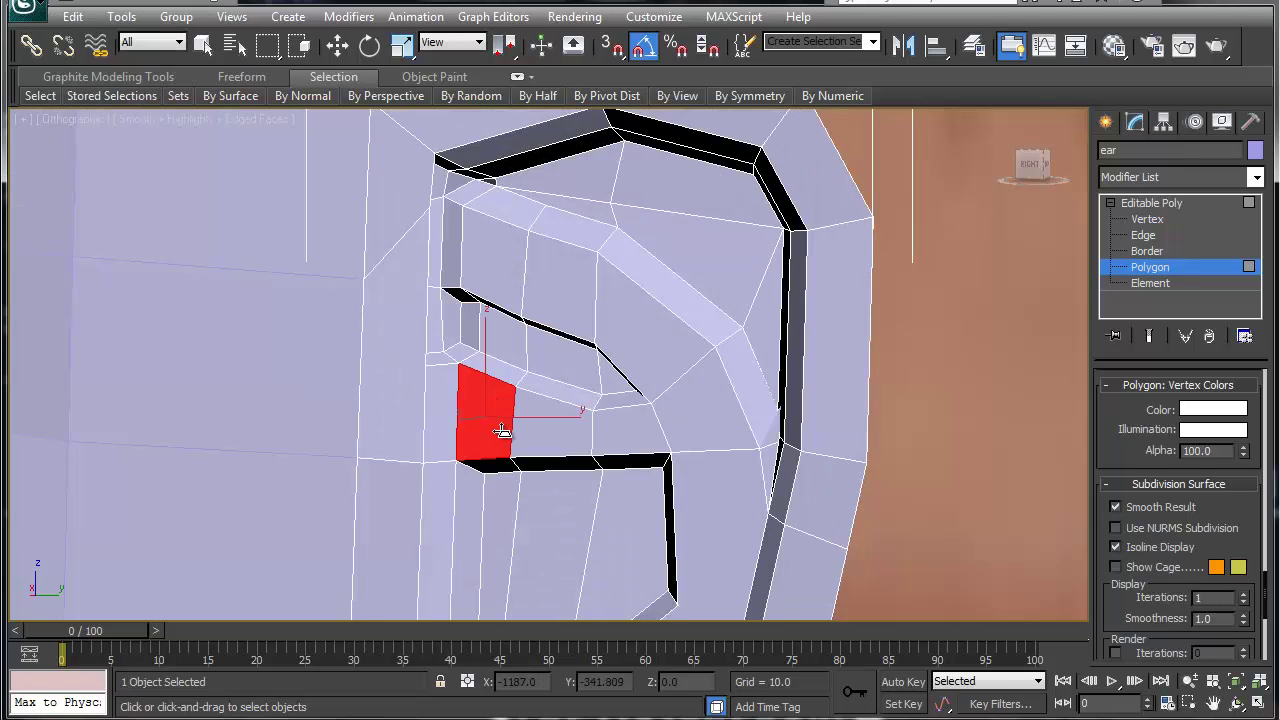
Bevel the narrow front rim polygon beside the lower hollow with a reduced outline, and bevel the adjoining inner front wall polygon as well
{"action": "middle_click_drag", "start_coordinate": [503, 431], "coordinate": [491, 329], "text": "alt"}
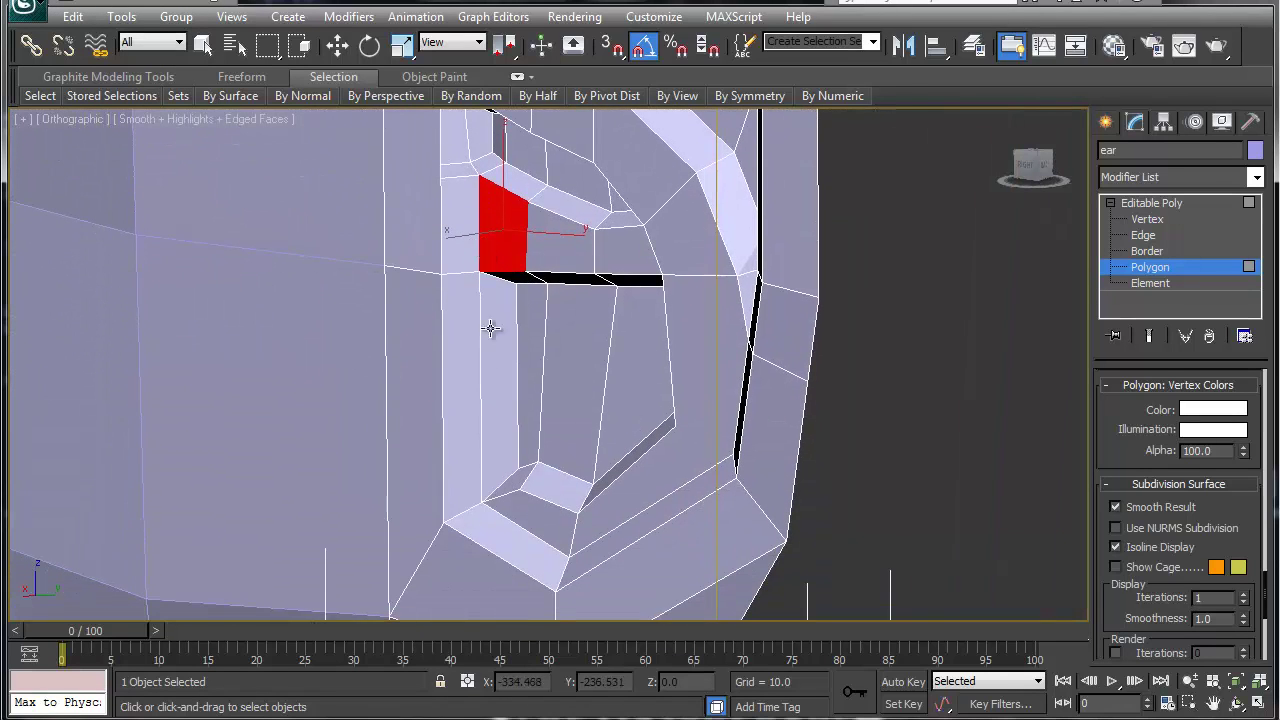
{"action": "left_click", "coordinate": [512, 400]}
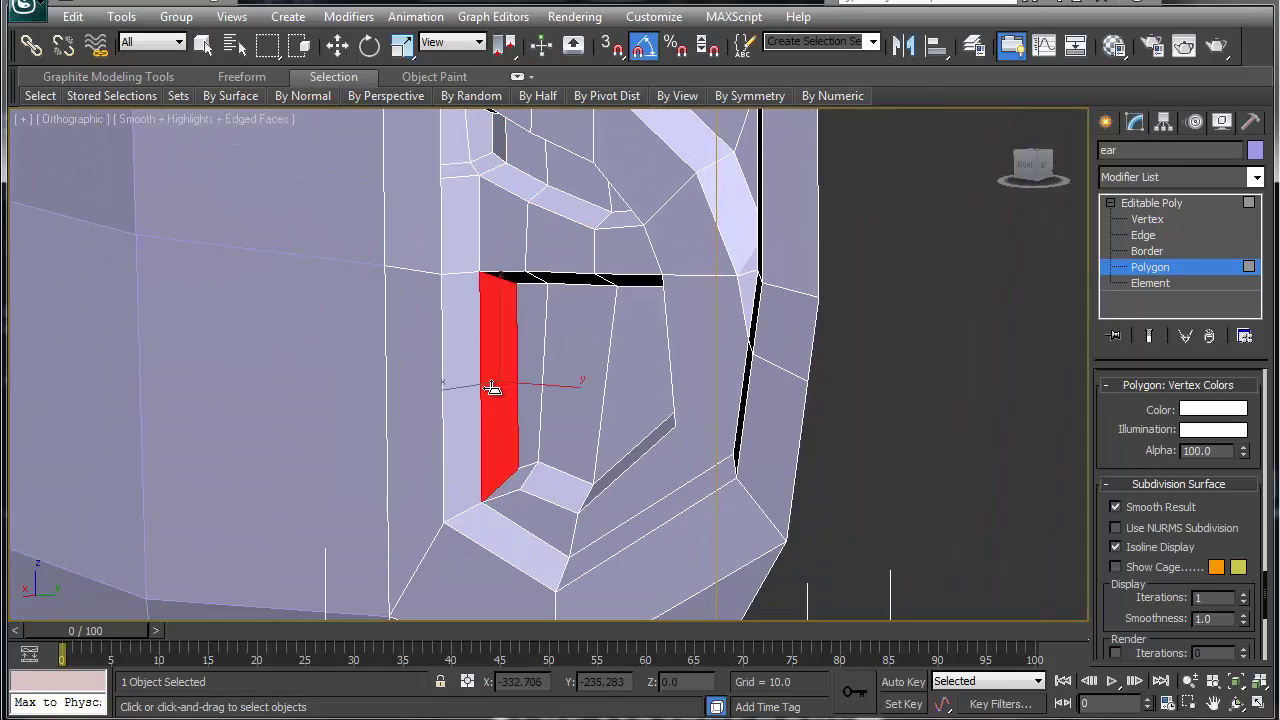
{"action": "mouse_move", "coordinate": [448, 428]}
{"action": "middle_mouse_down", "text": "alt"}
{"action": "mouse_move", "coordinate": [529, 406]}
{"action": "mouse_move", "coordinate": [460, 414]}
{"action": "middle_mouse_up", "text": "alt"}
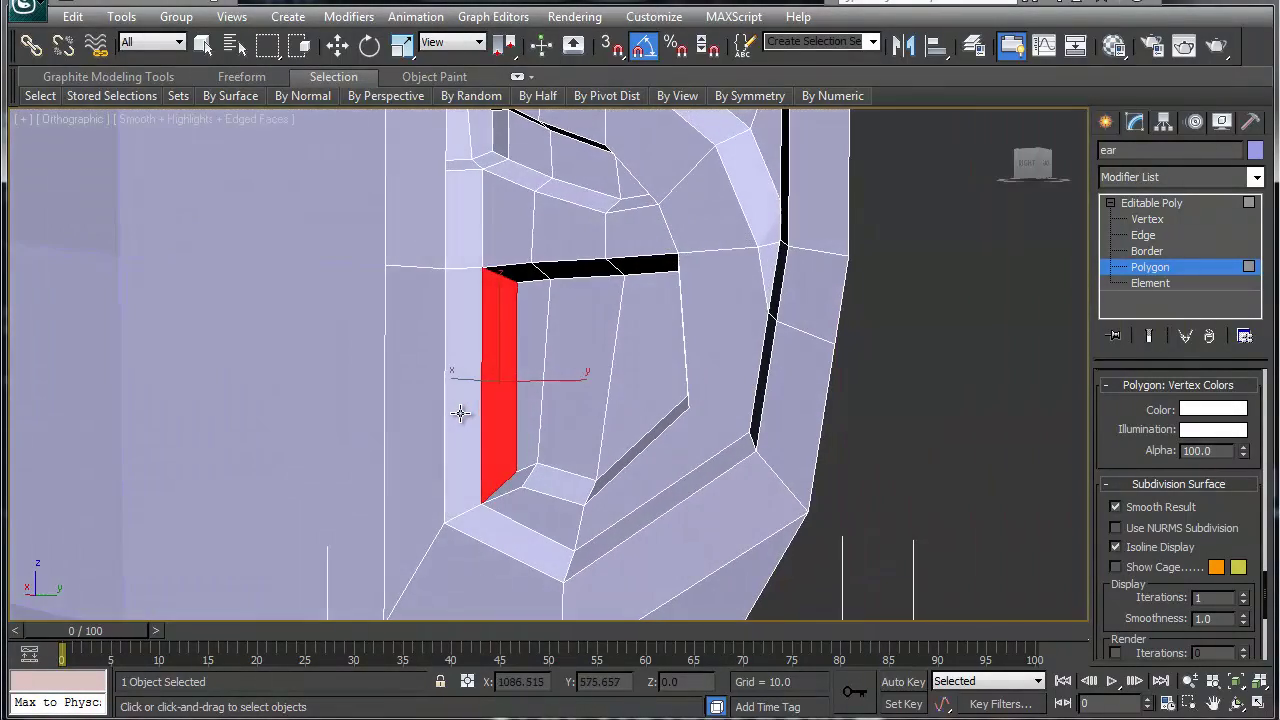
{"action": "left_click", "coordinate": [467, 398]}
{"action": "key", "text": "w"}
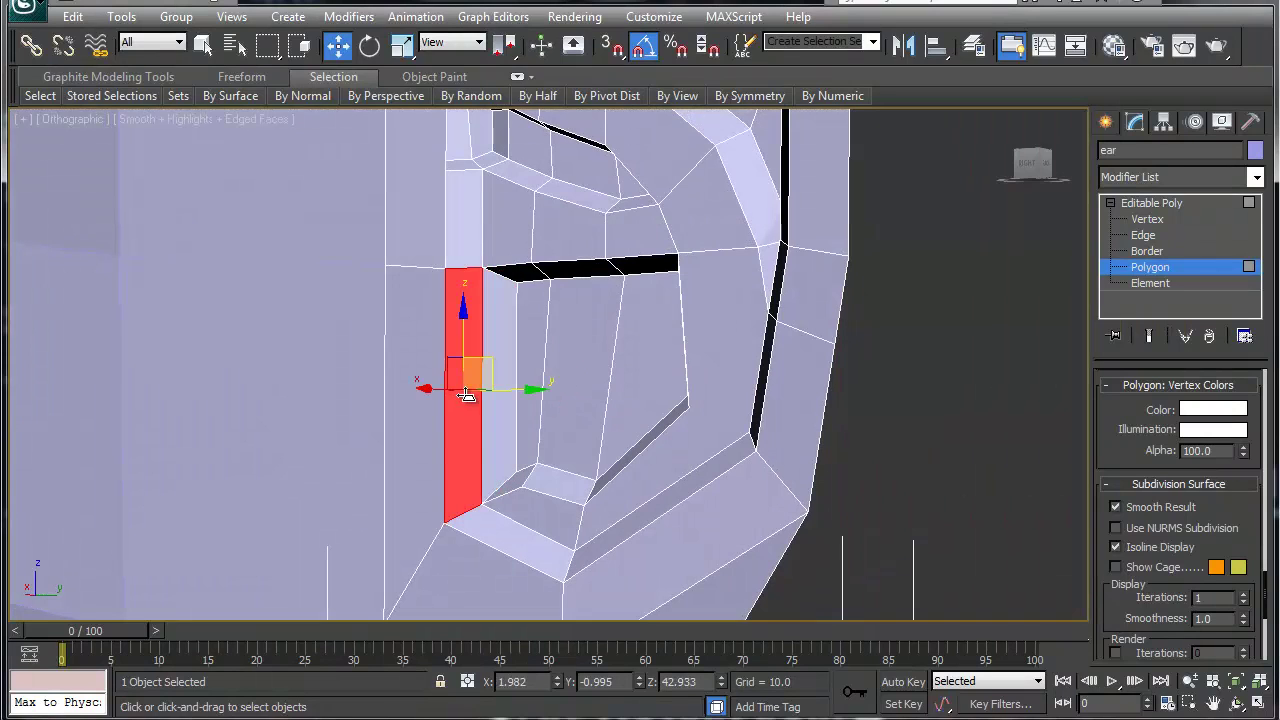
{"action": "right_click", "coordinate": [465, 395]}
{"action": "left_click", "coordinate": [410, 460]}
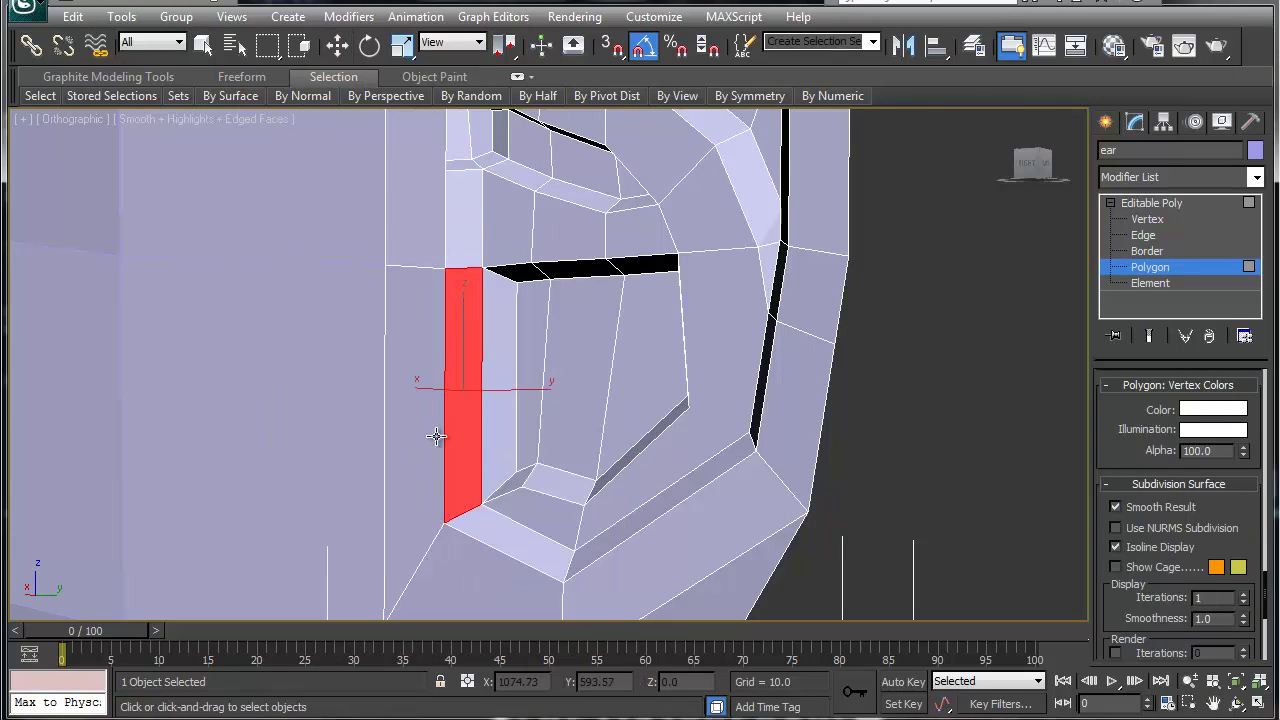
{"action": "left_click_drag", "start_coordinate": [463, 415], "coordinate": [470, 398]}
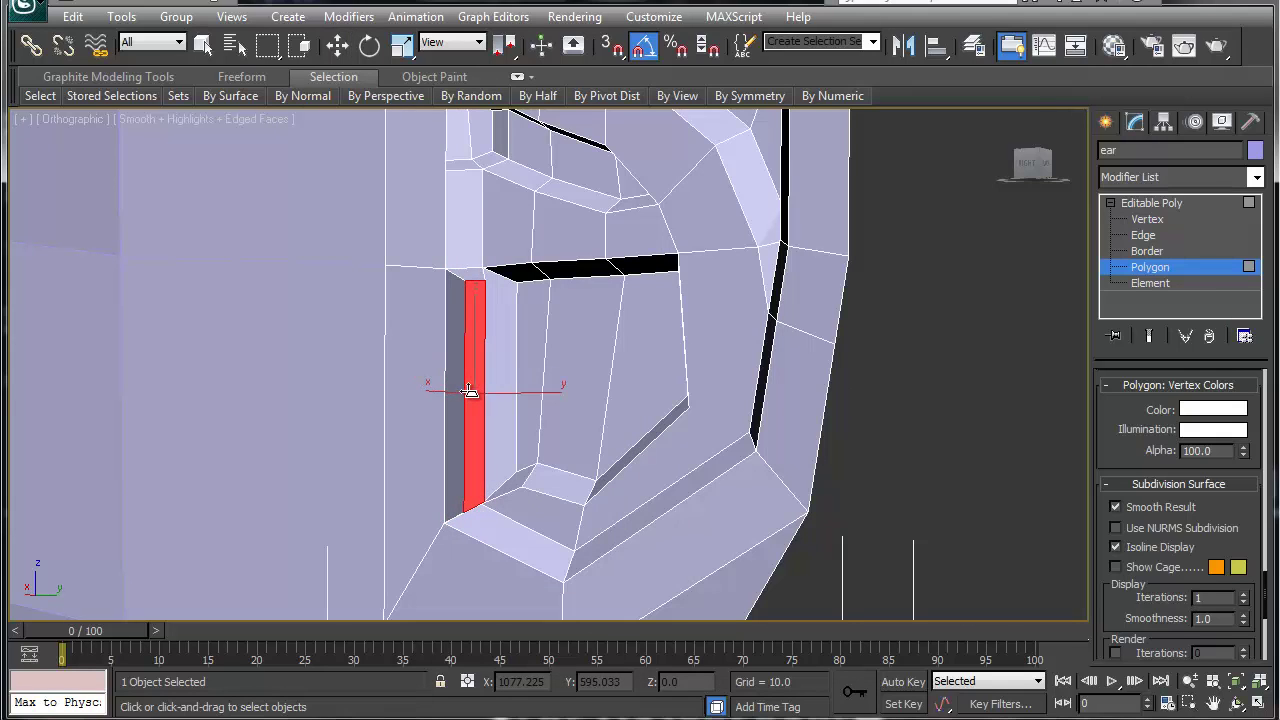
{"action": "left_click", "coordinate": [500, 392]}
{"action": "left_click_drag", "start_coordinate": [501, 392], "coordinate": [498, 430]}
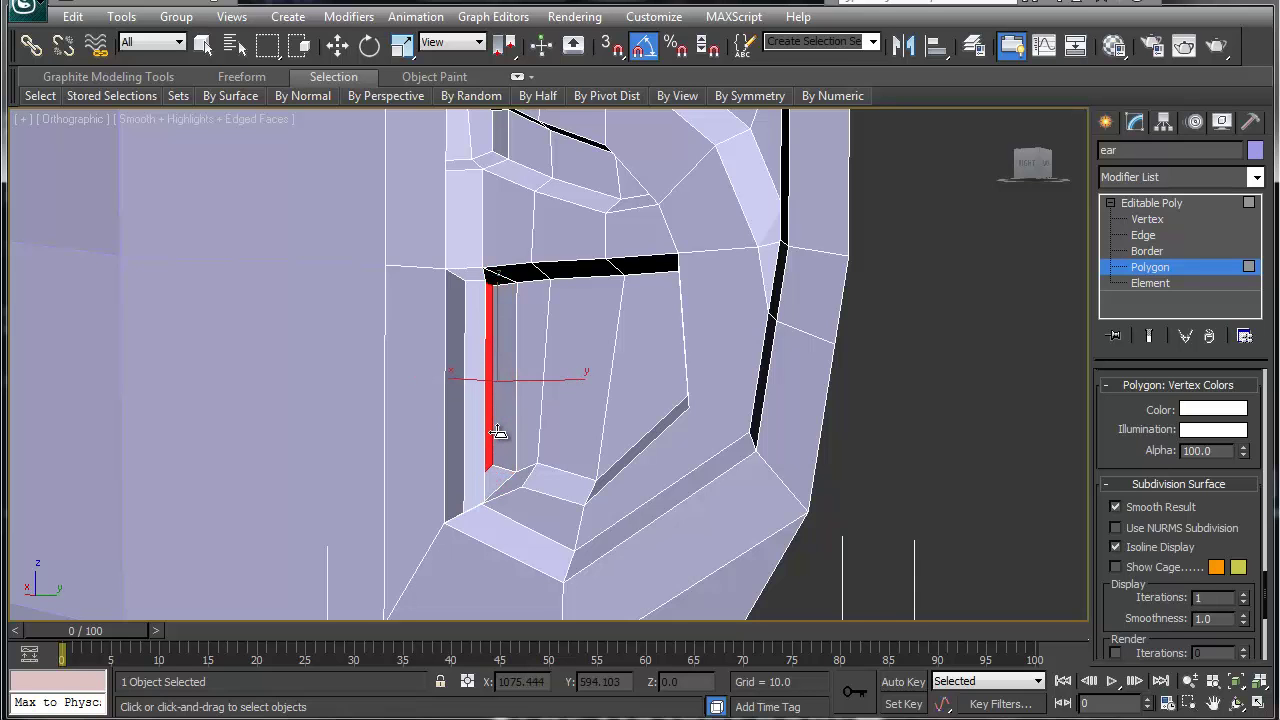
Move the short edges at the lower and upper ends of the lower hollow's beveled front wall toward its middle
{"action": "mouse_move", "coordinate": [449, 394]}
{"action": "middle_mouse_down", "text": "alt"}
{"action": "mouse_move", "coordinate": [517, 389]}
{"action": "mouse_move", "coordinate": [491, 417]}
{"action": "mouse_move", "coordinate": [498, 517]}
{"action": "middle_mouse_up", "text": "alt"}
{"action": "key", "text": "w"}
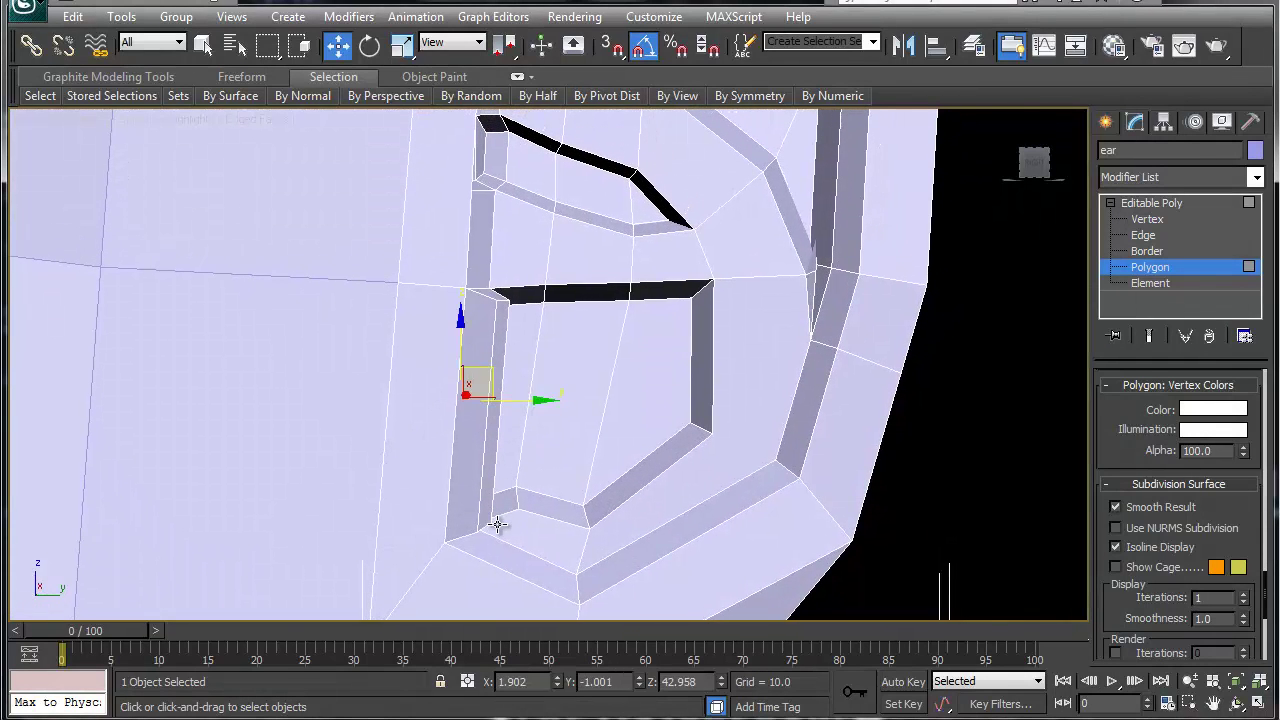
{"action": "key", "text": "2"}
{"action": "left_click", "coordinate": [487, 527]}
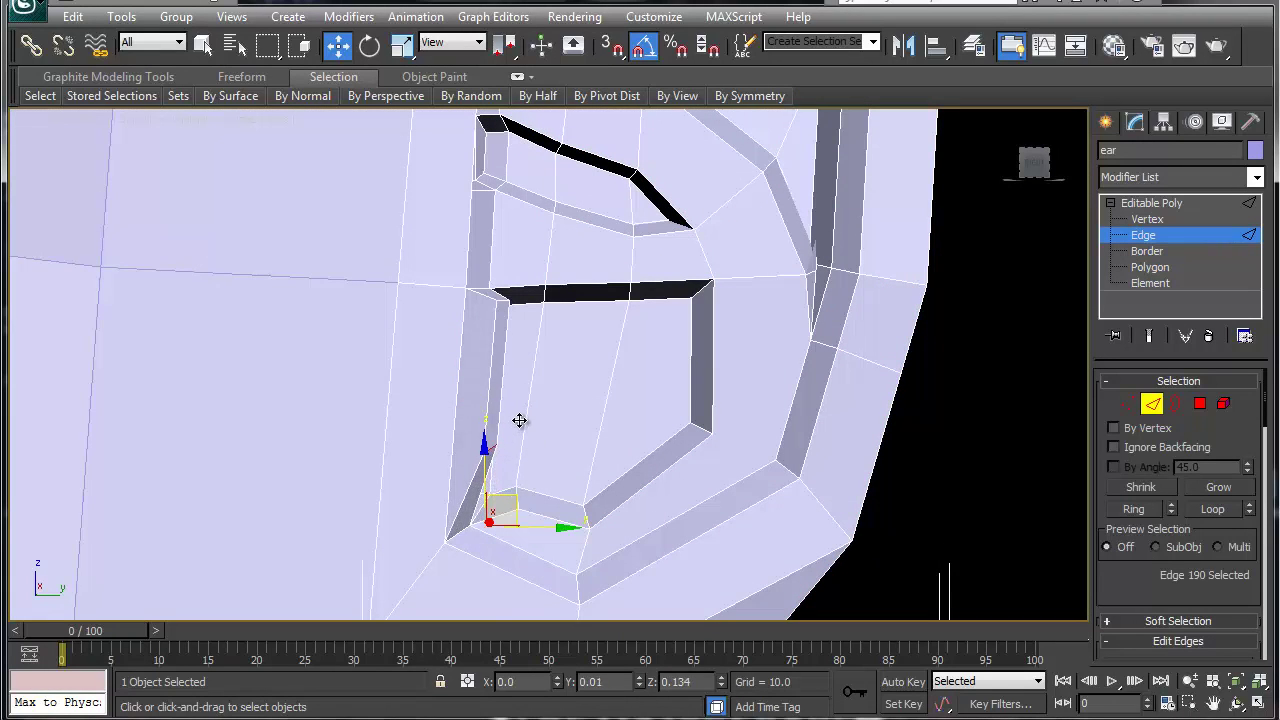
{"action": "left_click_drag", "start_coordinate": [518, 424], "coordinate": [495, 293]}
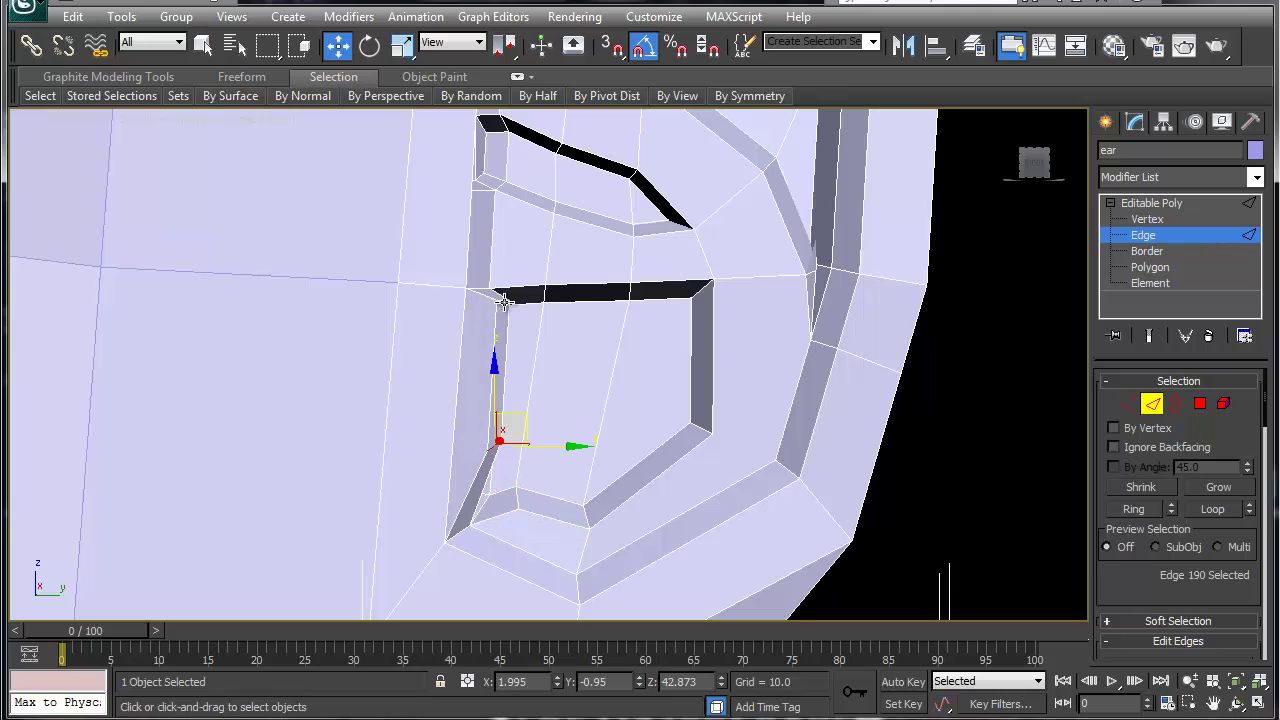
{"action": "left_click", "coordinate": [504, 296]}
{"action": "left_click_drag", "start_coordinate": [530, 276], "coordinate": [526, 376]}
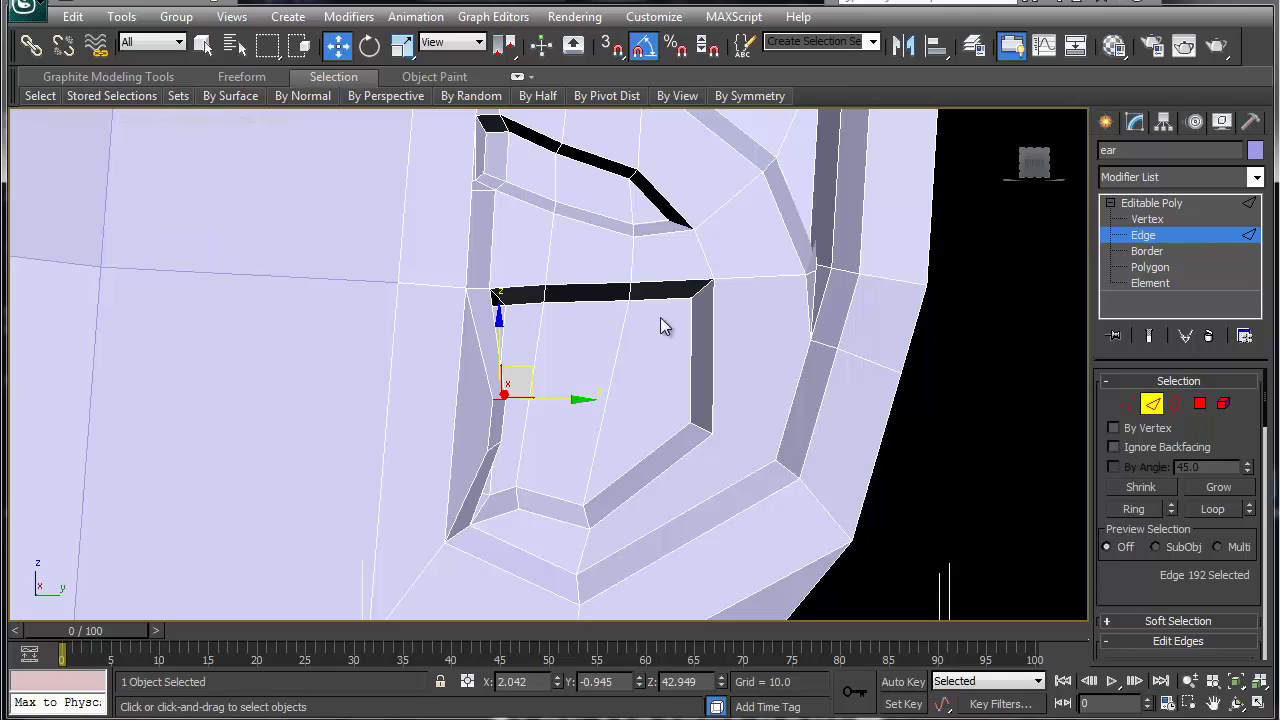
Lower the short edge at the lower hollow's upper rear corner slightly
{"action": "left_click", "coordinate": [700, 287]}
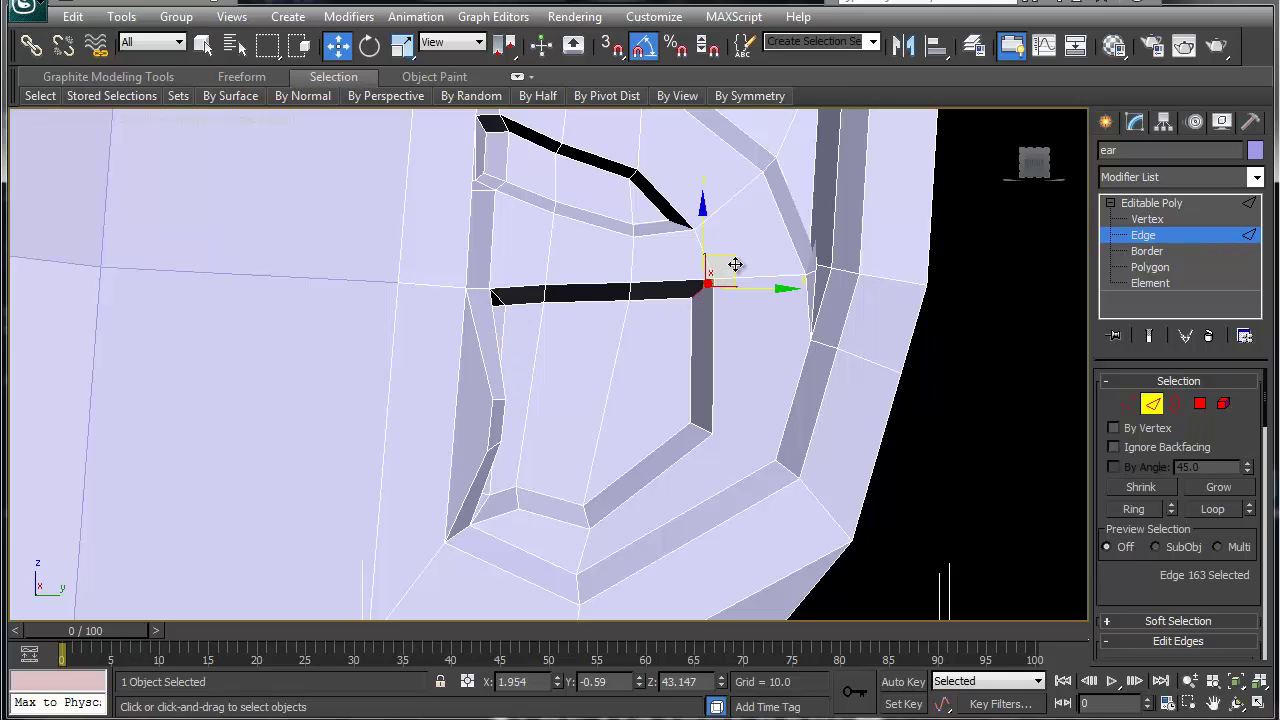
{"action": "left_click_drag", "start_coordinate": [735, 264], "coordinate": [715, 286]}
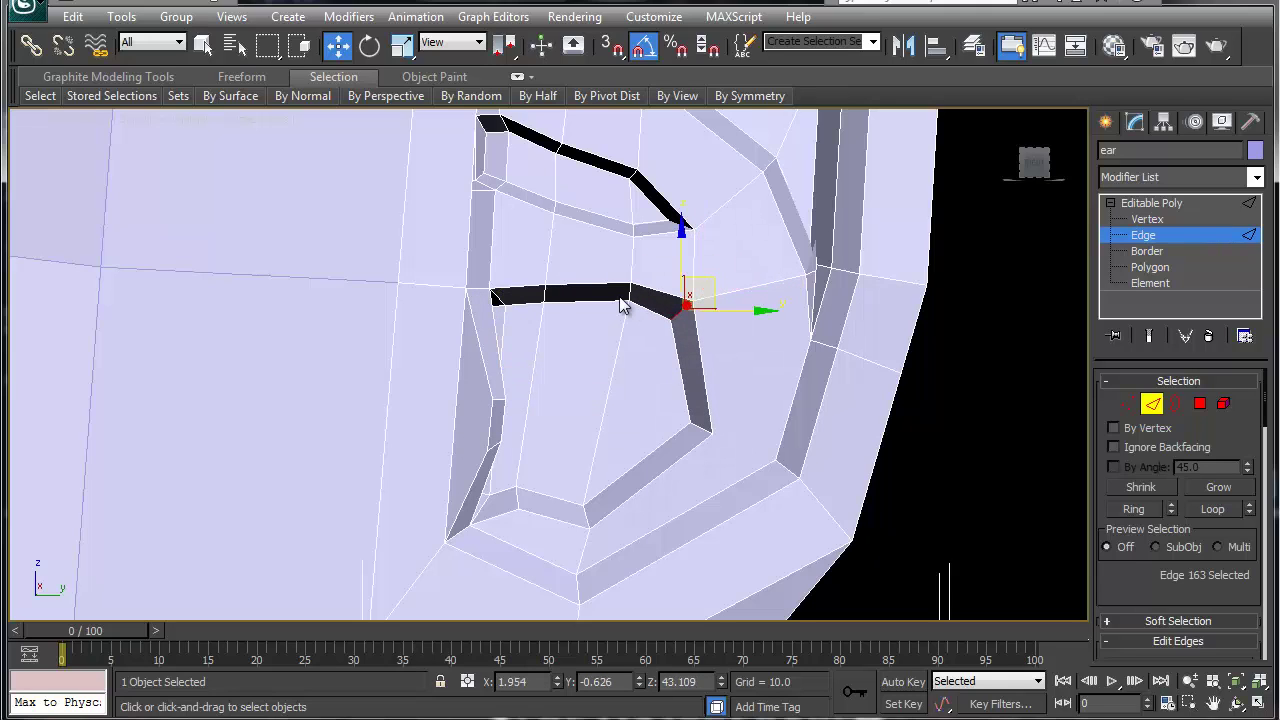
{"action": "left_click_drag", "start_coordinate": [711, 287], "coordinate": [731, 280]}
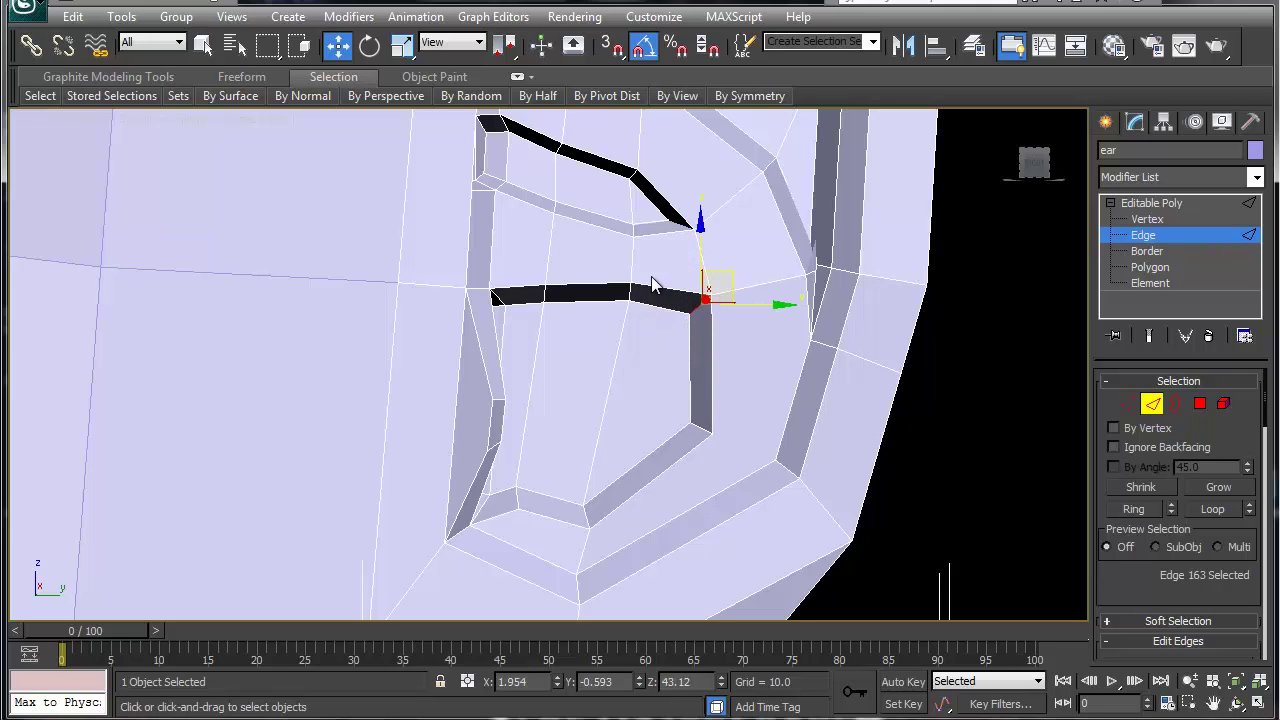
Cut a new edge from the middle groove's lower wall near its rear end to the lower hollow's upper rear corner
{"action": "right_click", "coordinate": [656, 226]}
{"action": "left_click", "coordinate": [618, 42]}
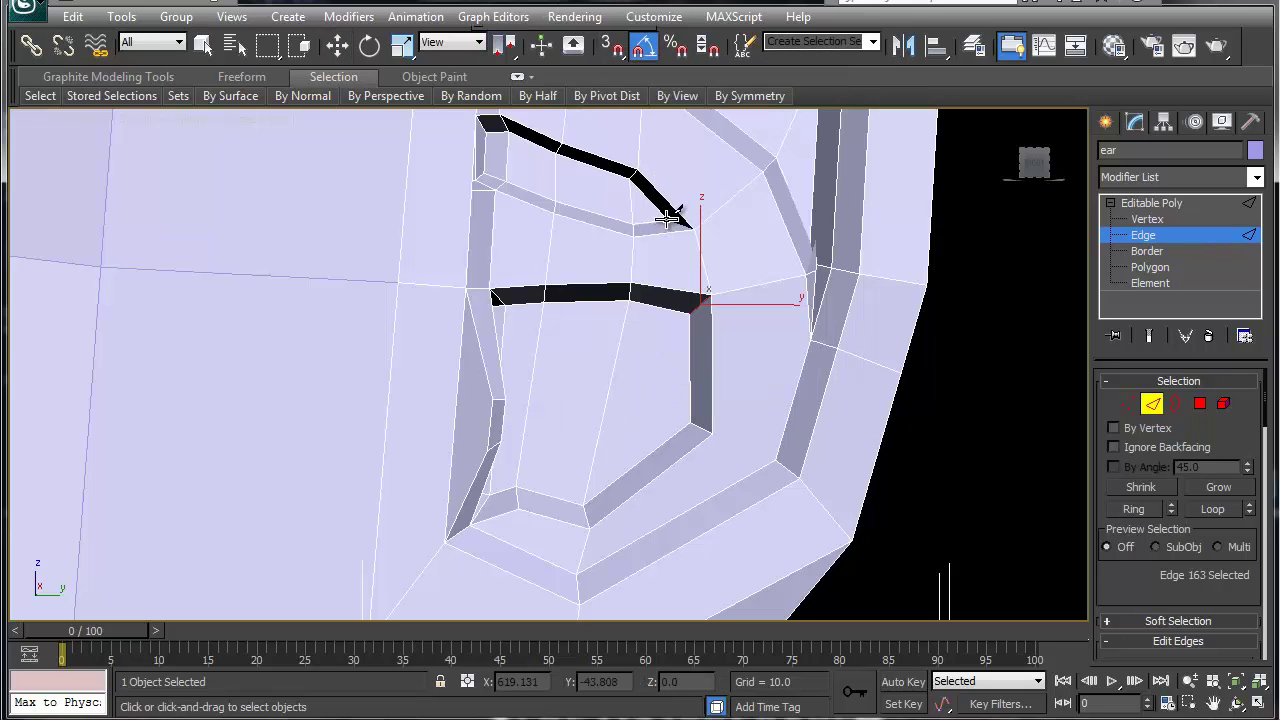
{"action": "left_click", "coordinate": [667, 218]}
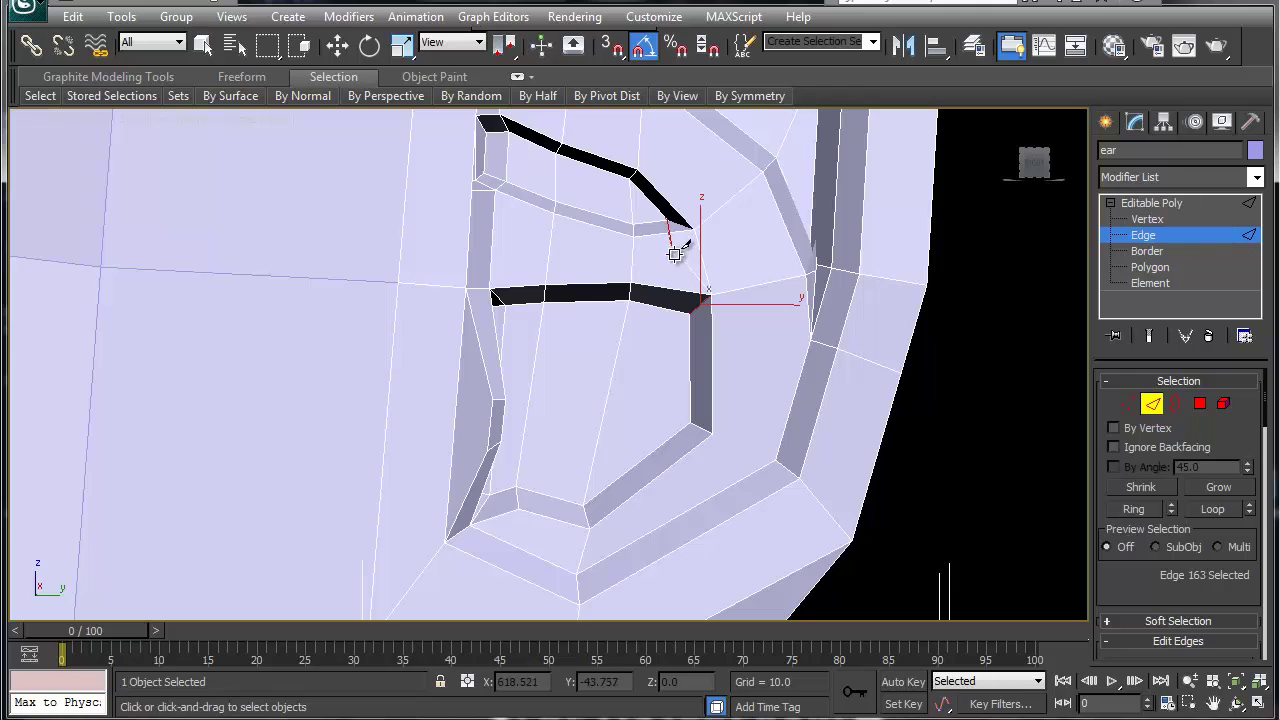
{"action": "left_click", "coordinate": [691, 311]}
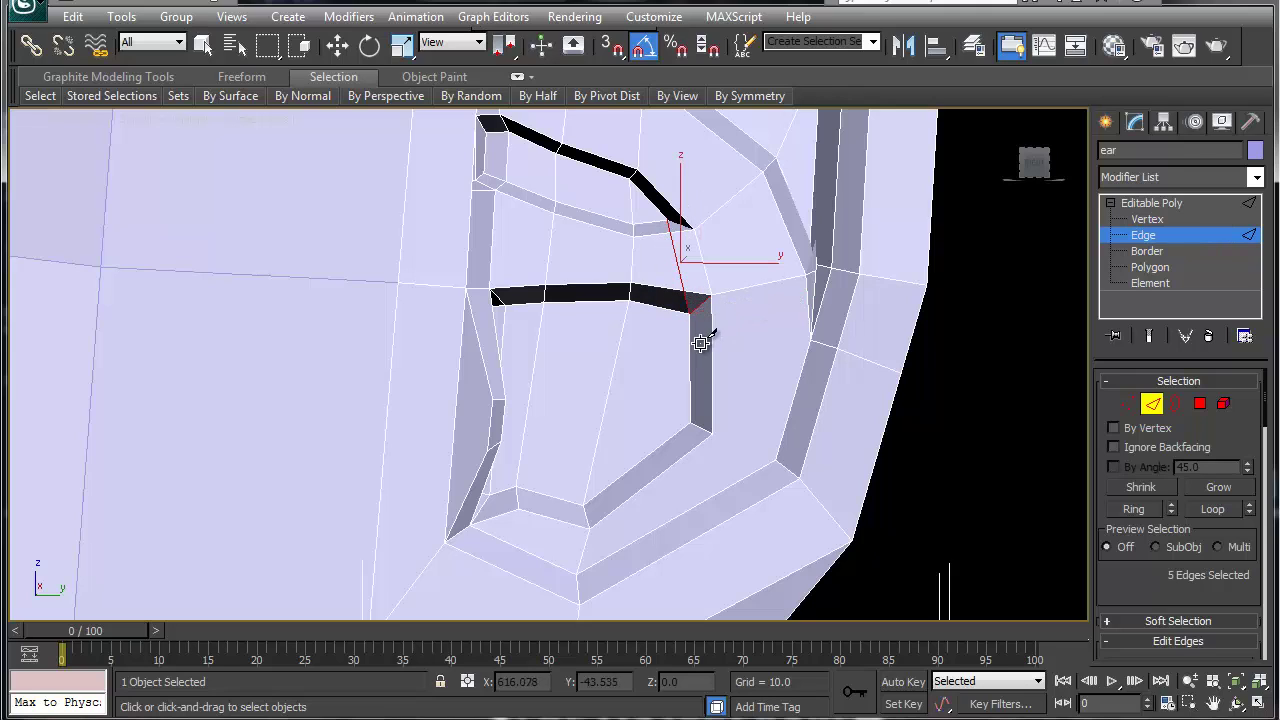
{"action": "key", "text": "w"}
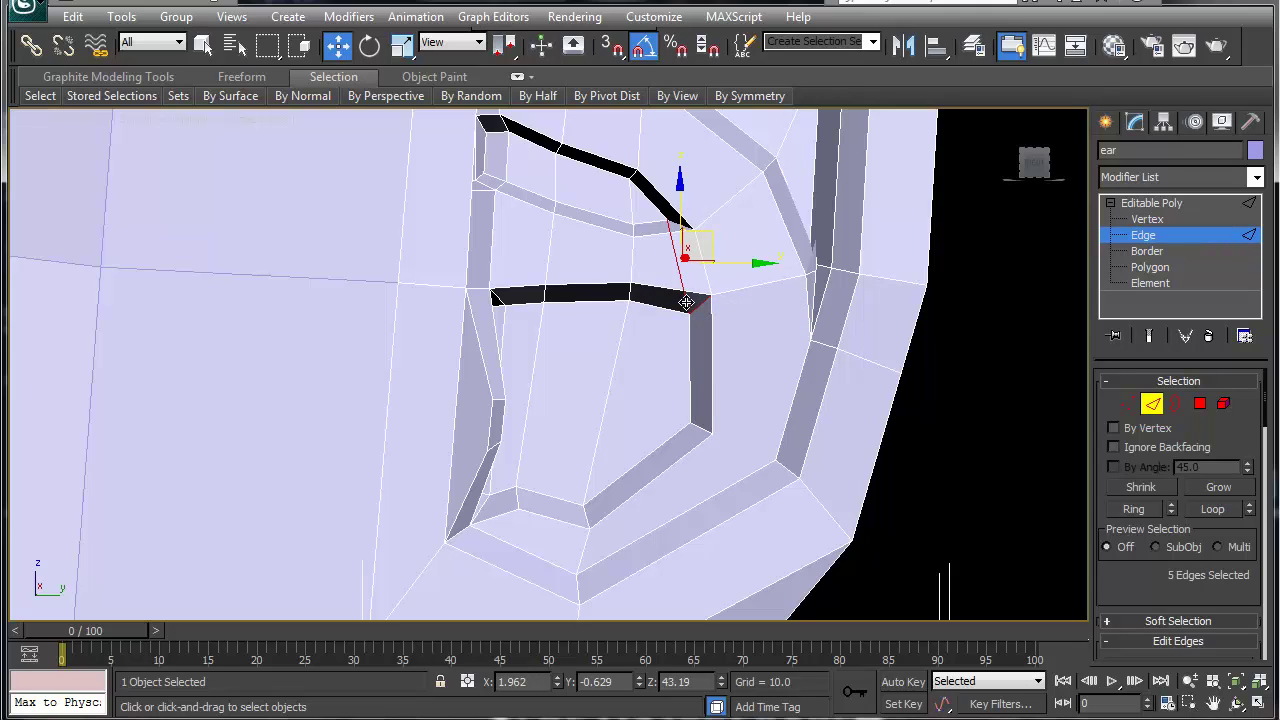
{"action": "left_click", "coordinate": [686, 302]}
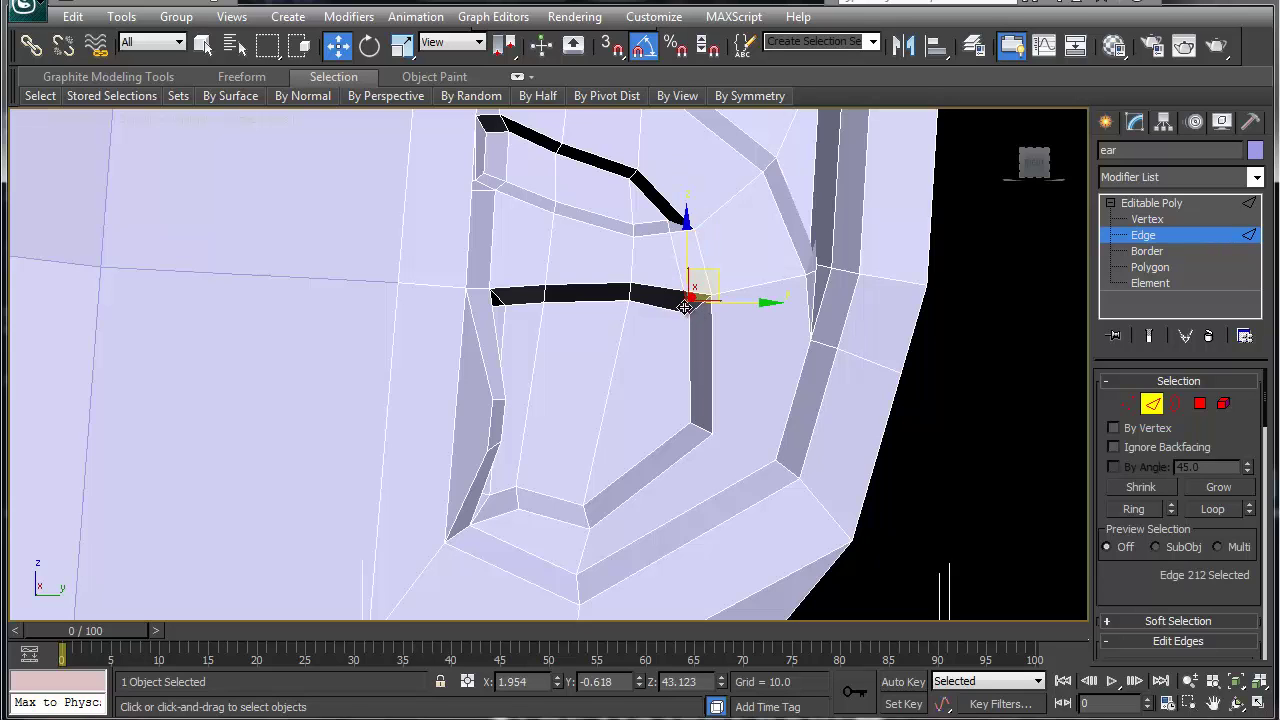
Target weld the extra cut vertices onto the lower hollow's upper rear corner and the inner edge near the middle groove's rear end
{"action": "key", "text": "1"}
{"action": "left_click", "coordinate": [689, 296]}
{"action": "right_click", "coordinate": [677, 287]}
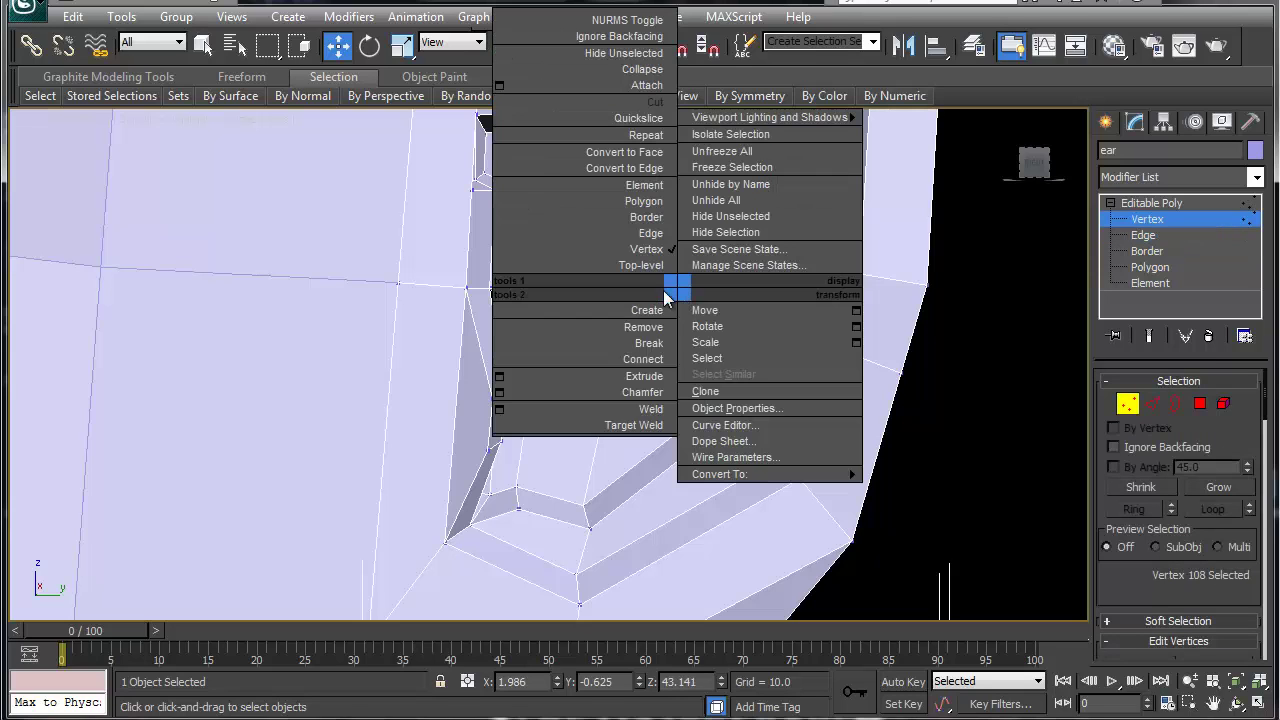
{"action": "left_click", "coordinate": [622, 421]}
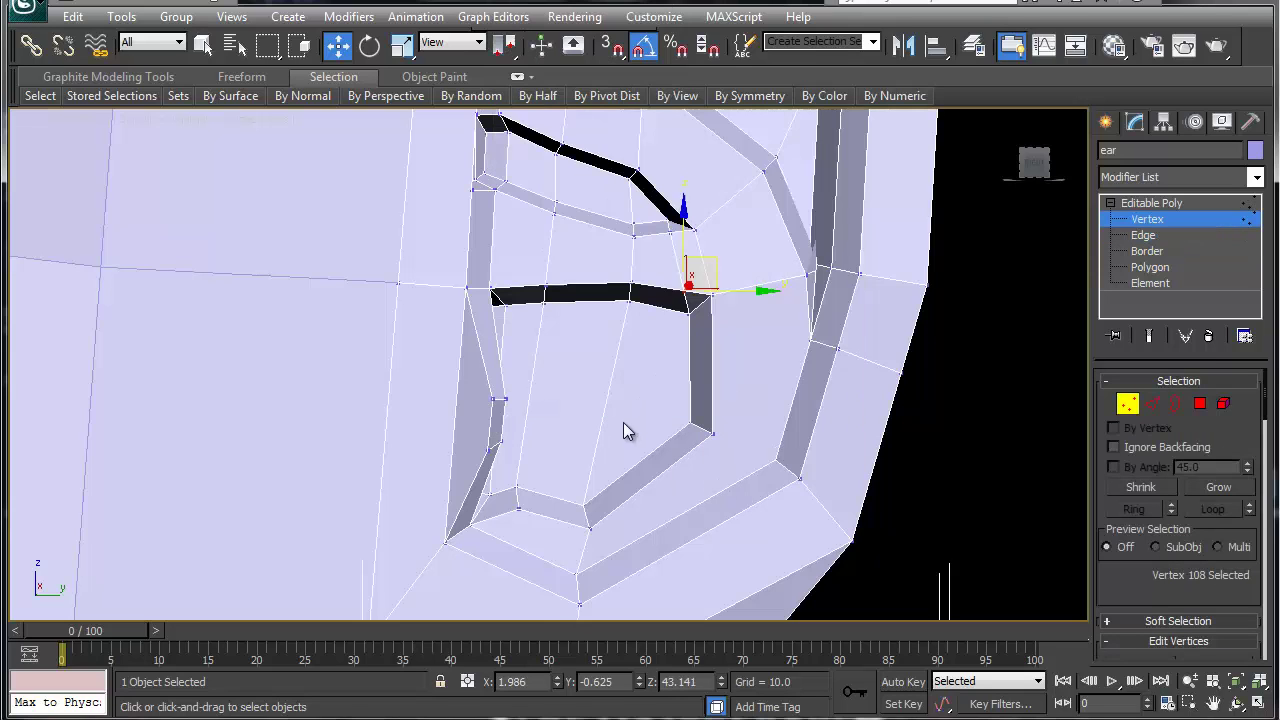
{"action": "left_click", "coordinate": [689, 313]}
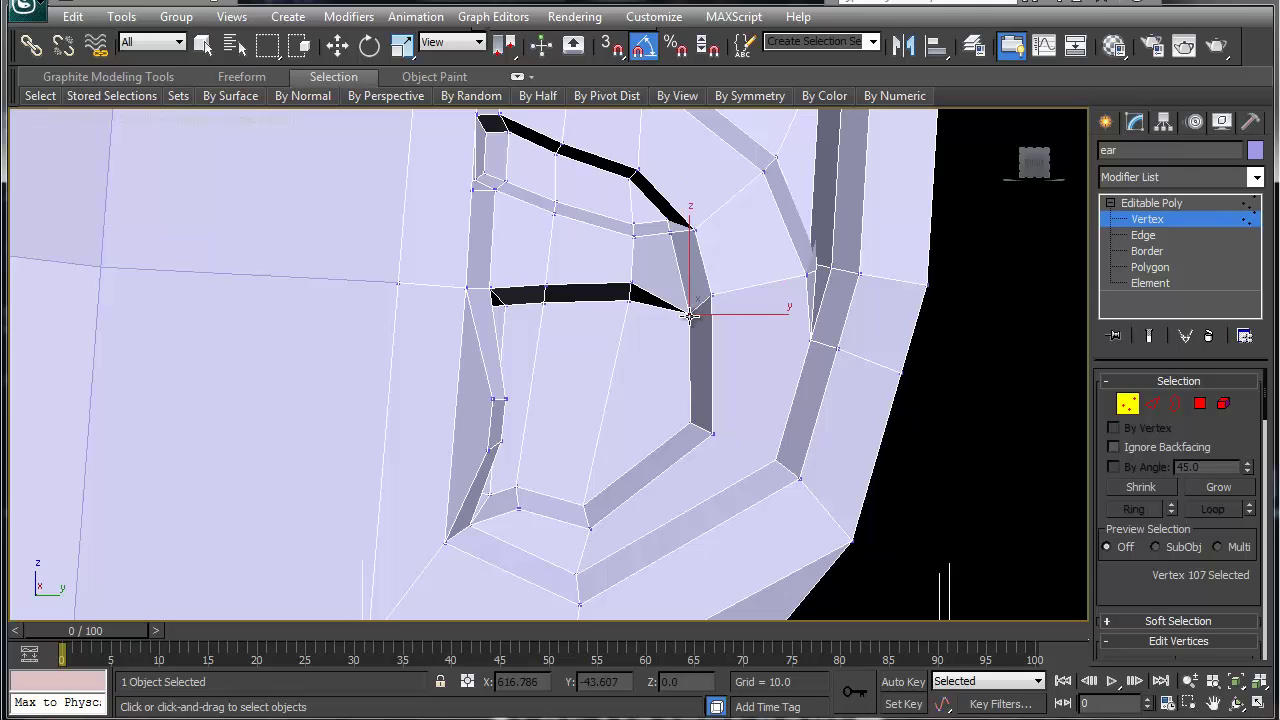
{"action": "left_click", "coordinate": [672, 220]}
{"action": "left_click", "coordinate": [686, 220]}
{"action": "key", "text": "w"}
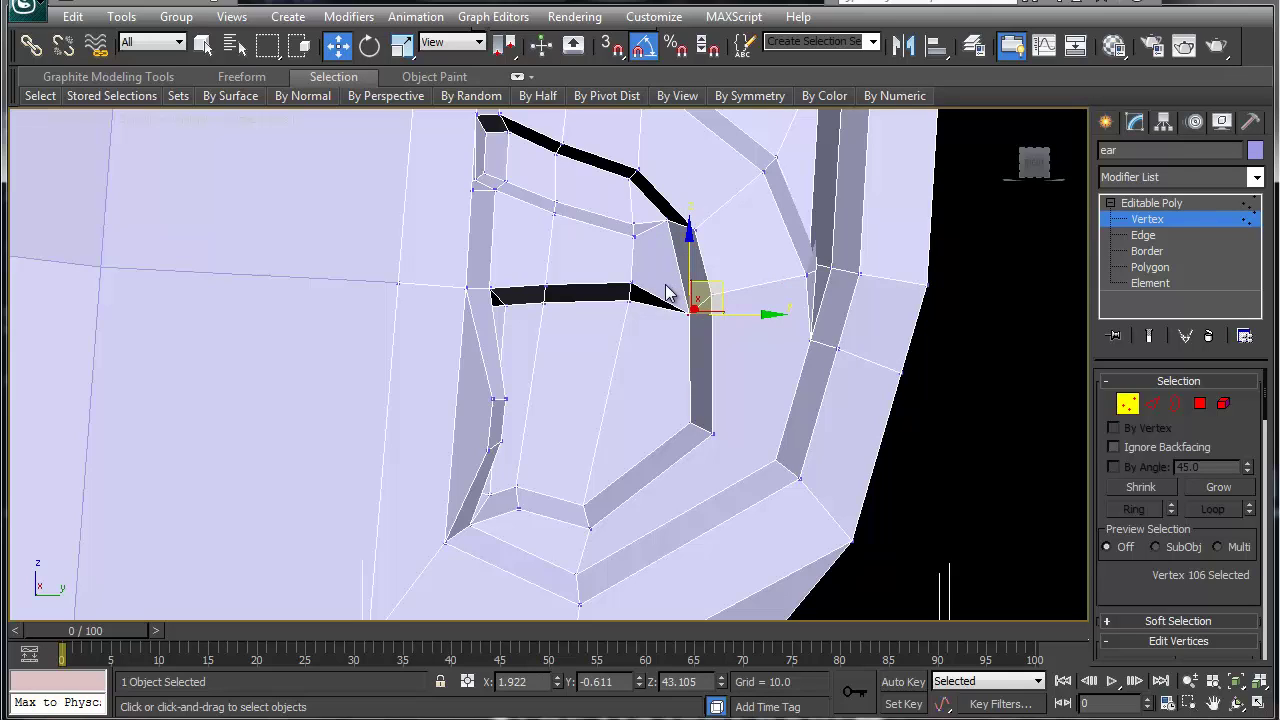
Preview the ear with NURMS smoothing and examine the unsmoothed mesh of its folds from the side
{"action": "scroll", "coordinate": [662, 298], "scroll_direction": "down", "scroll_amount": 5}
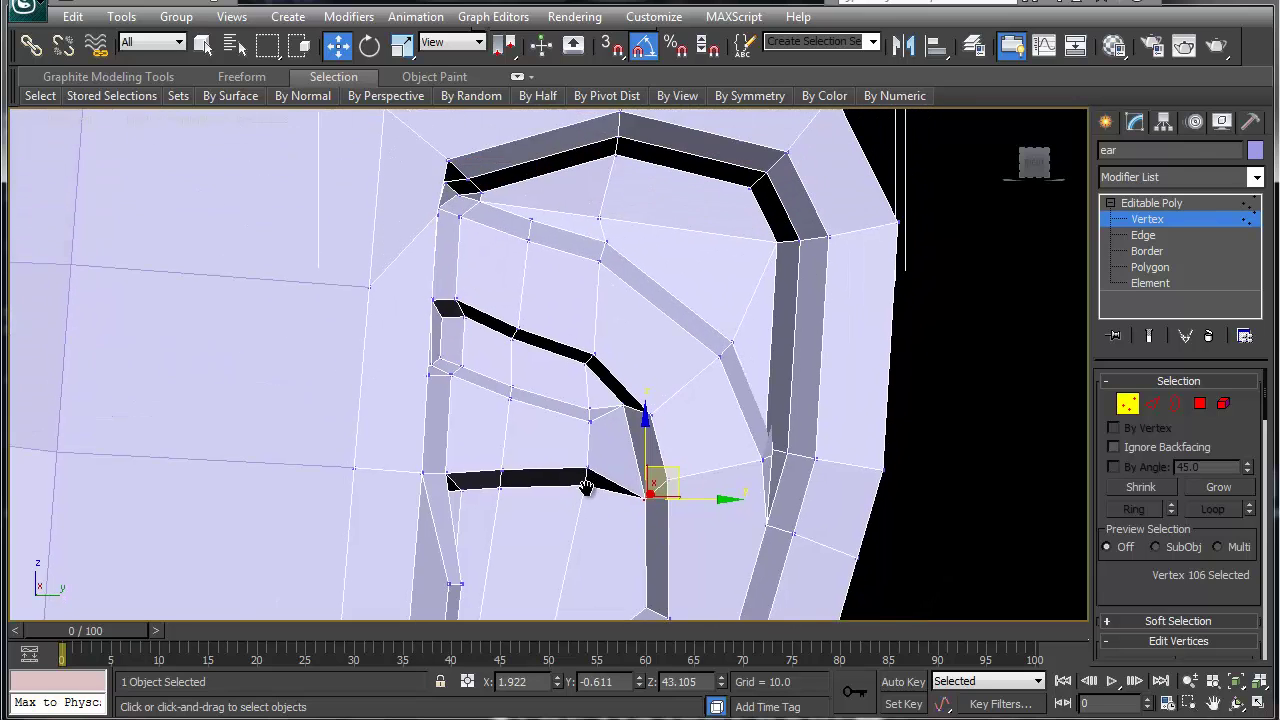
{"action": "scroll", "coordinate": [600, 432], "scroll_direction": "up", "scroll_amount": 3}
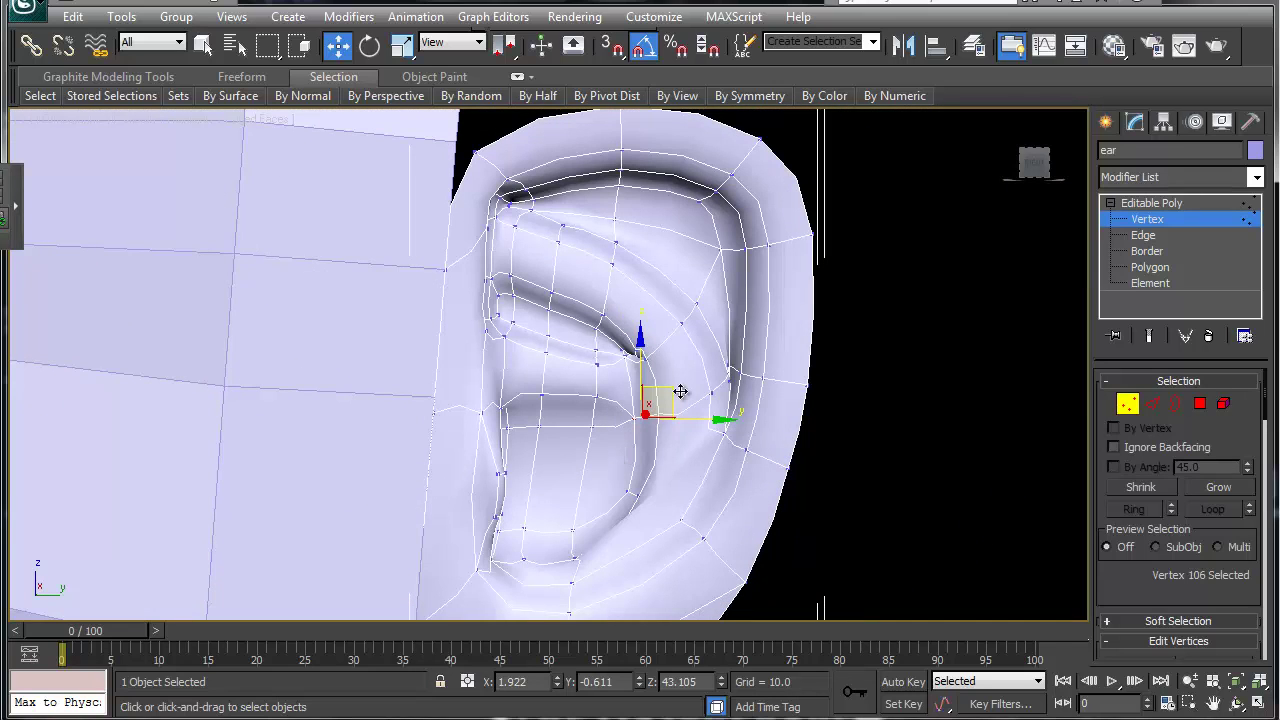
{"action": "middle_click_drag", "start_coordinate": [586, 509], "coordinate": [574, 382]}
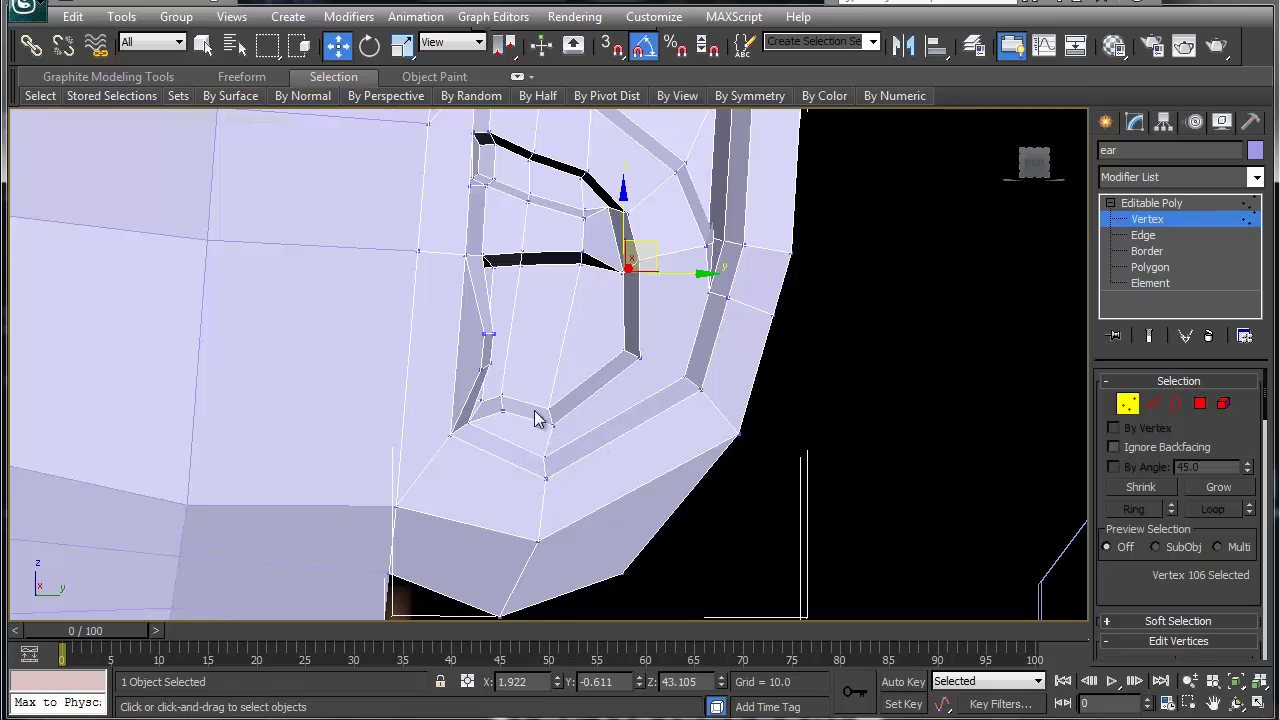
{"action": "mouse_move", "coordinate": [537, 400]}
{"action": "middle_mouse_down", "text": "alt"}
{"action": "mouse_move", "coordinate": [571, 349]}
{"action": "mouse_move", "coordinate": [548, 410]}
{"action": "middle_mouse_up", "text": "alt"}
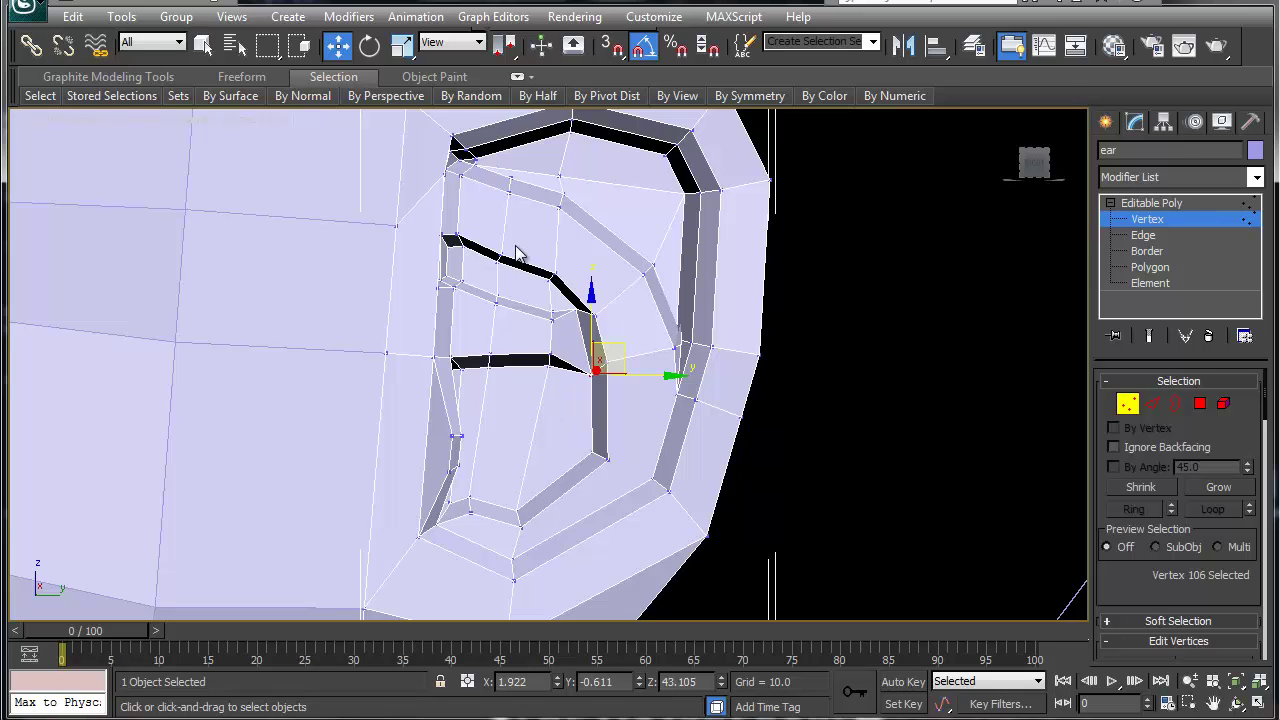
{"action": "middle_click_drag", "start_coordinate": [514, 223], "coordinate": [490, 332]}
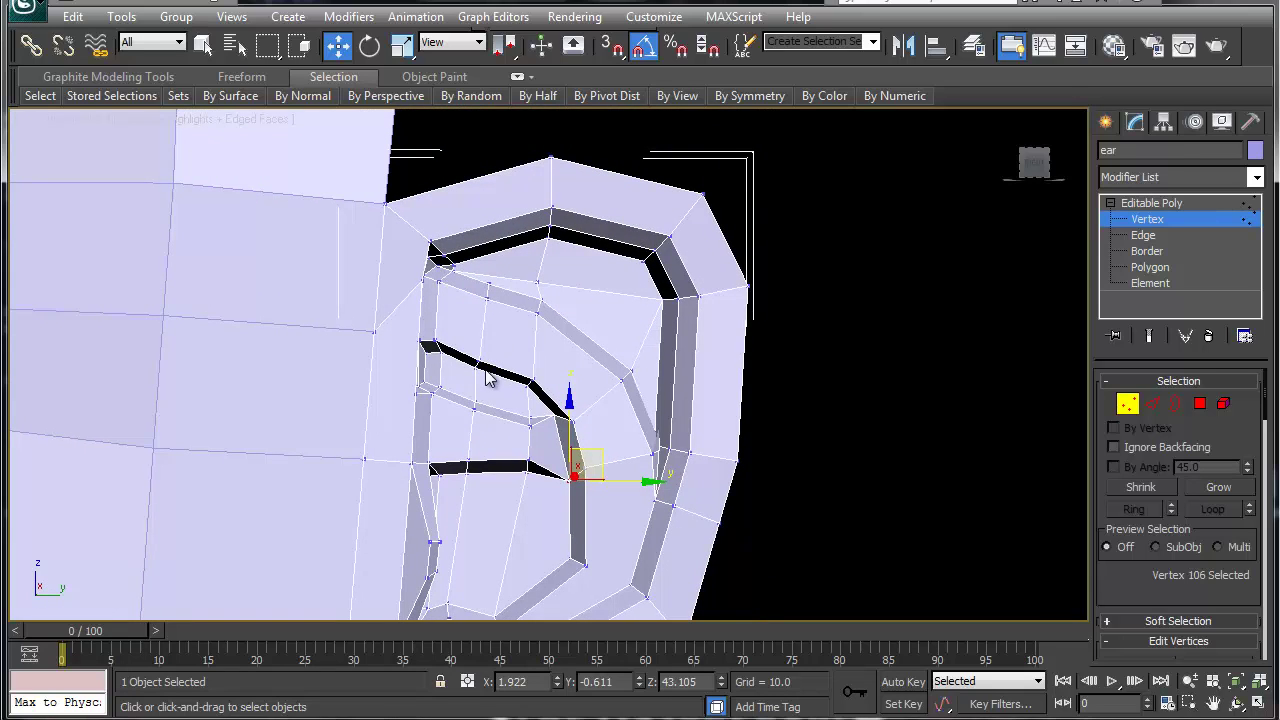
{"action": "middle_click_drag", "start_coordinate": [482, 387], "coordinate": [486, 316]}
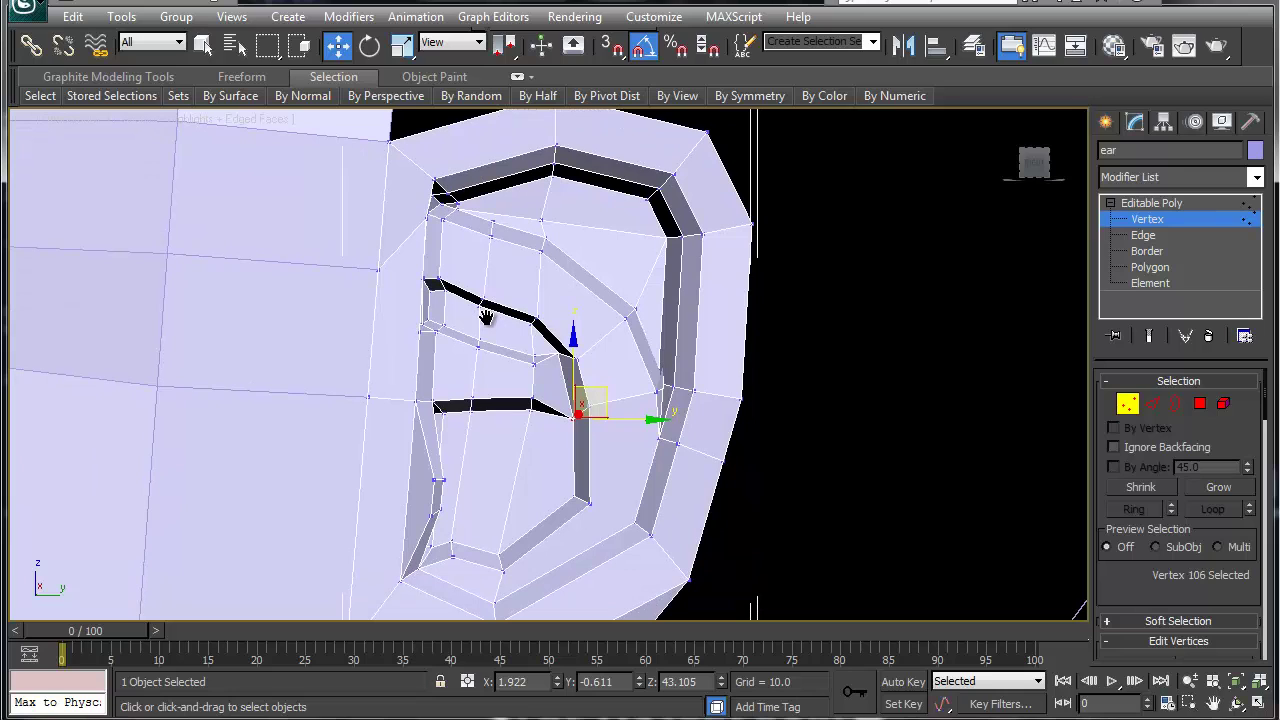
Select all polygons of the reworked ear that have more than 4 sides, using numeric criteria
{"action": "left_click", "coordinate": [1145, 268]}
{"action": "left_click", "coordinate": [850, 96]}
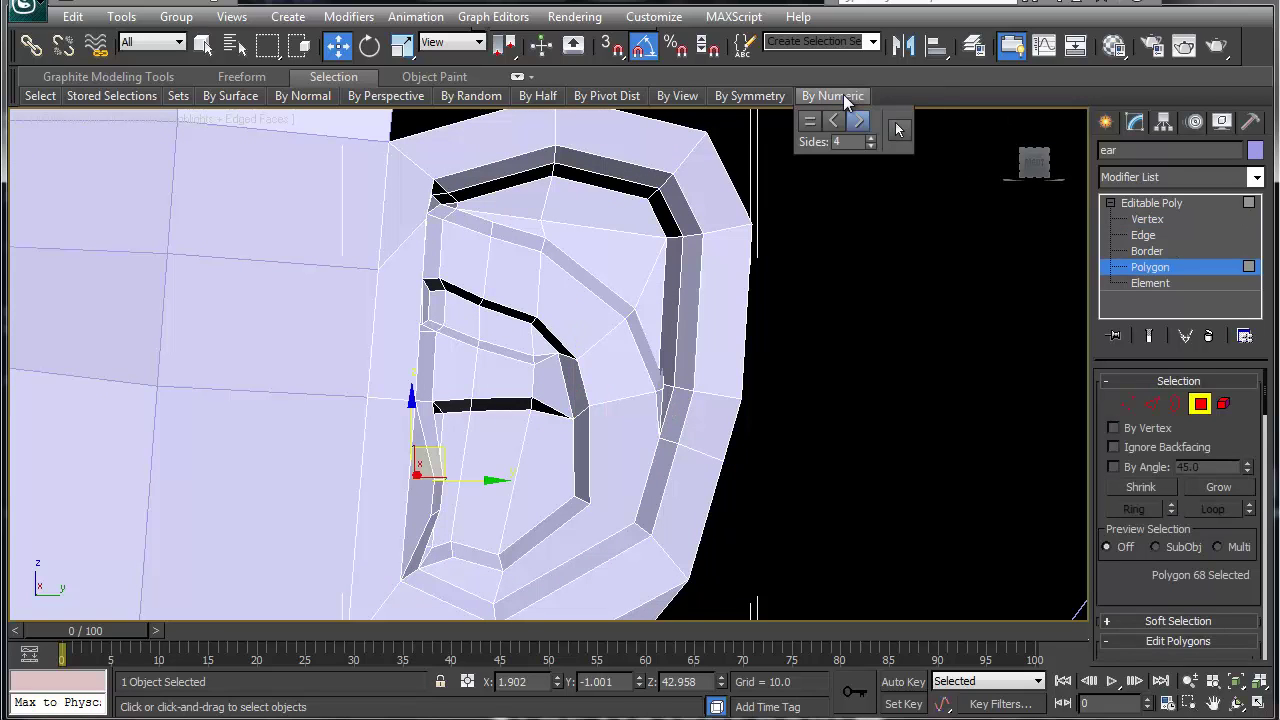
{"action": "left_click", "coordinate": [896, 131]}
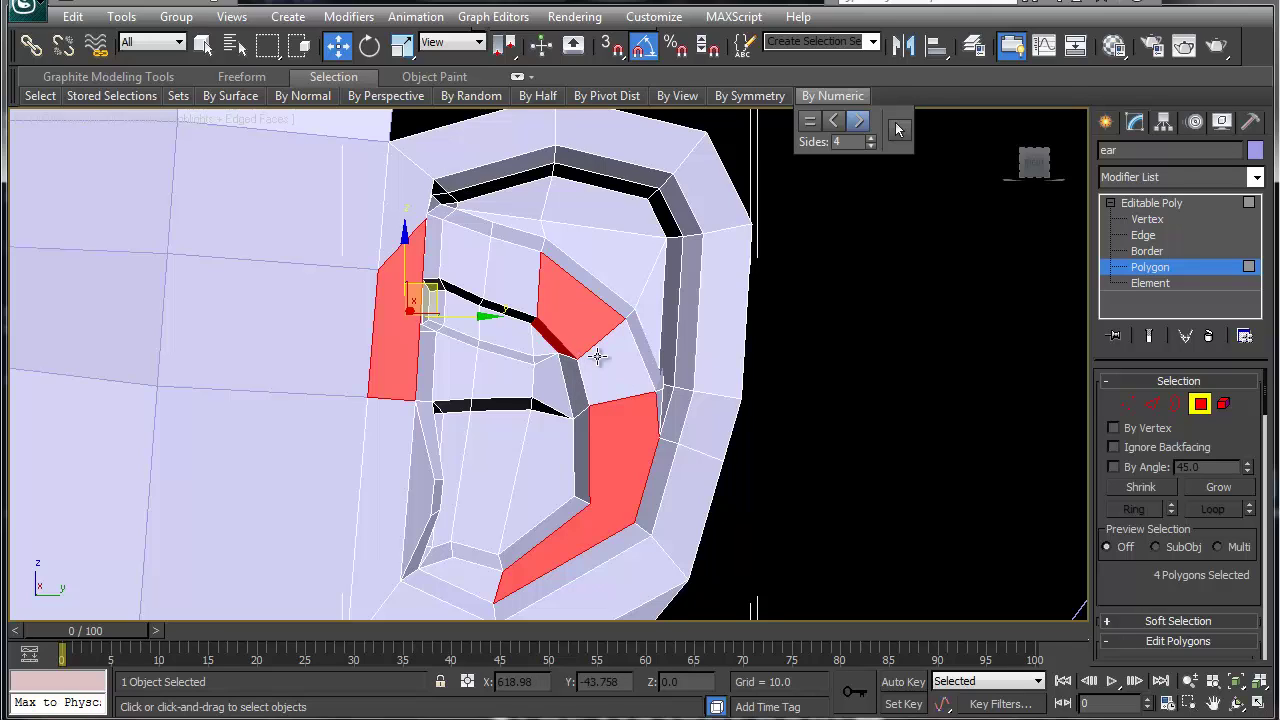
Try to collapse the two neighbouring vertices at the upper bend of the middle groove into one
{"action": "left_click", "coordinate": [1204, 404]}
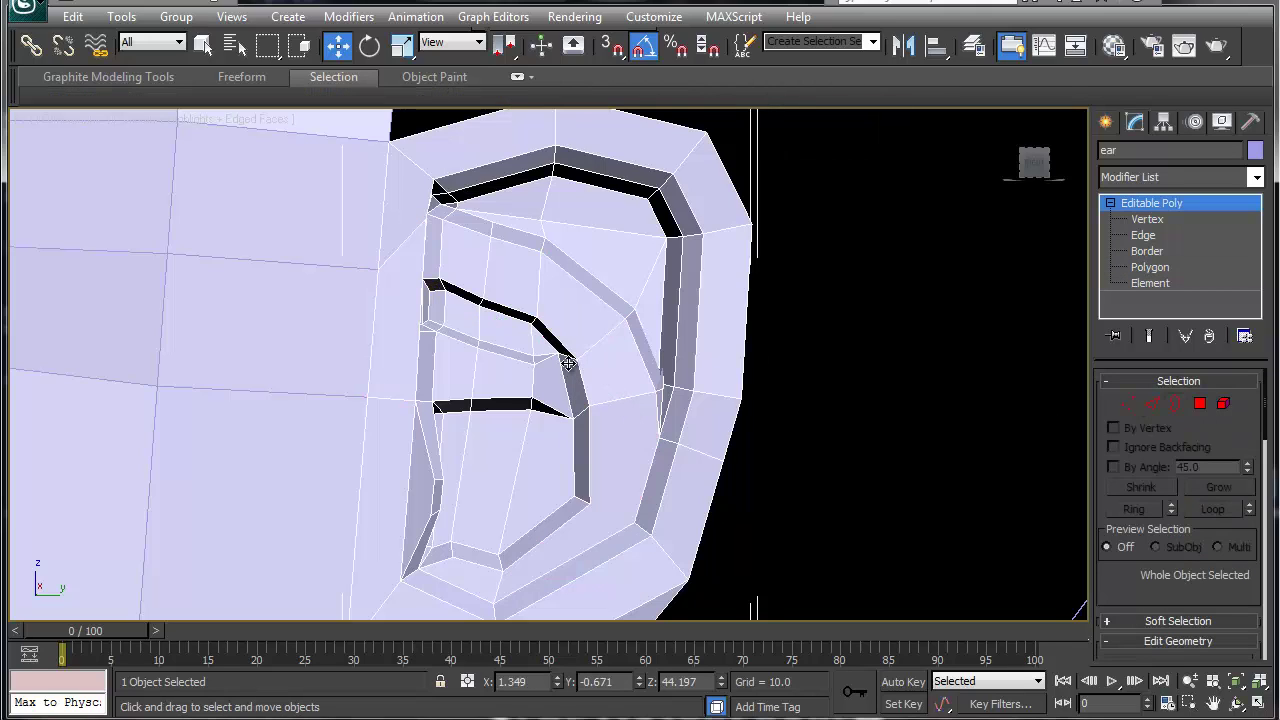
{"action": "scroll", "coordinate": [568, 364], "scroll_direction": "up", "scroll_amount": 4}
{"action": "key", "text": "1"}
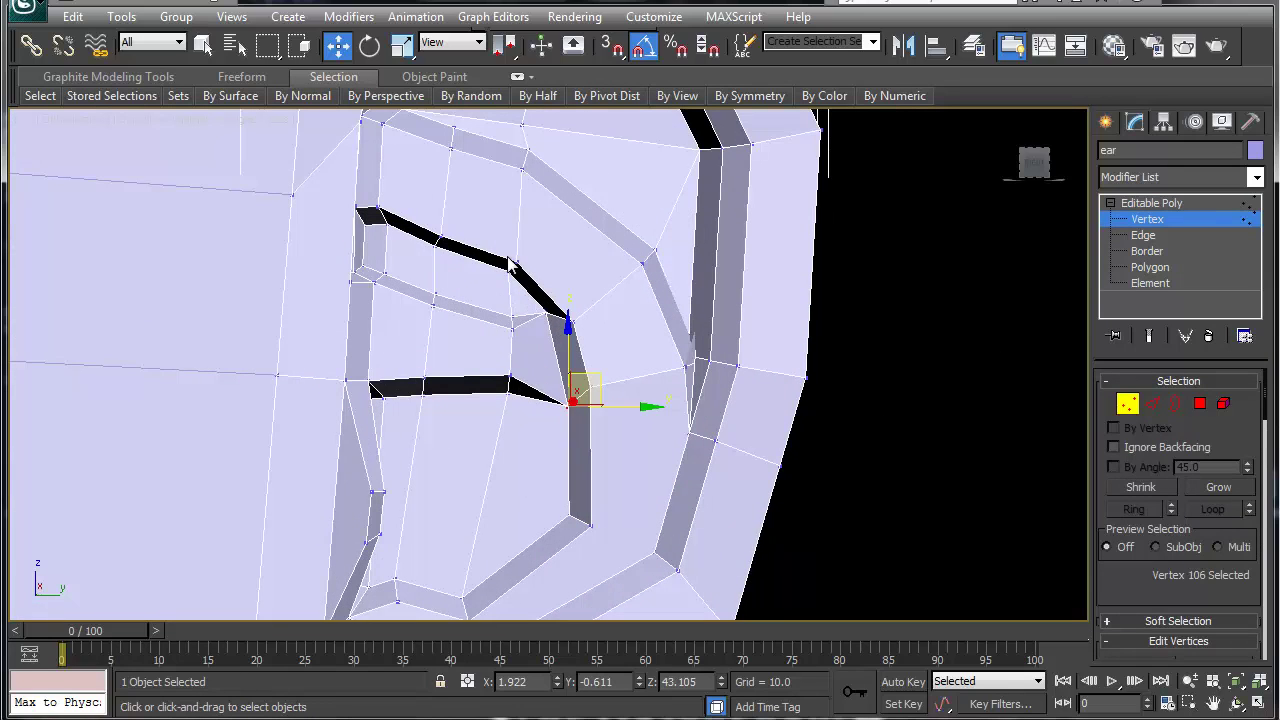
{"action": "left_click_drag", "start_coordinate": [526, 278], "coordinate": [524, 275], "text": "ctrl"}
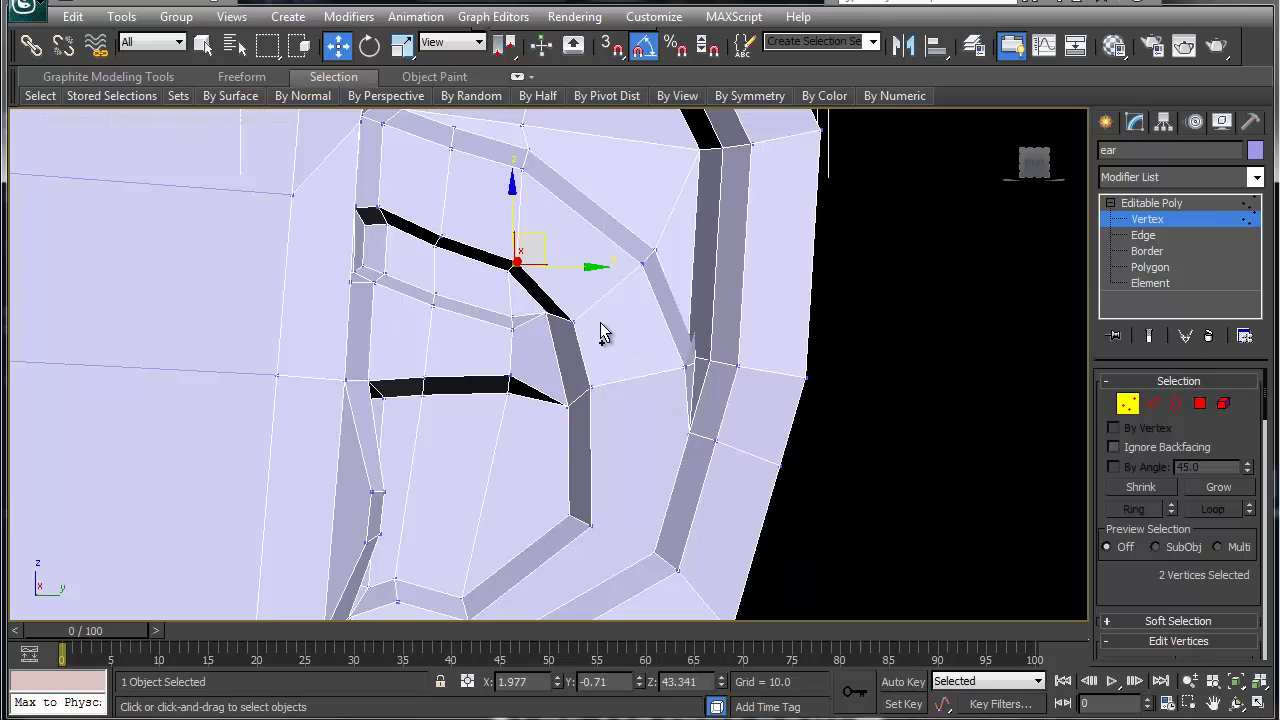
{"action": "key", "text": "ctrl+alt+c"}
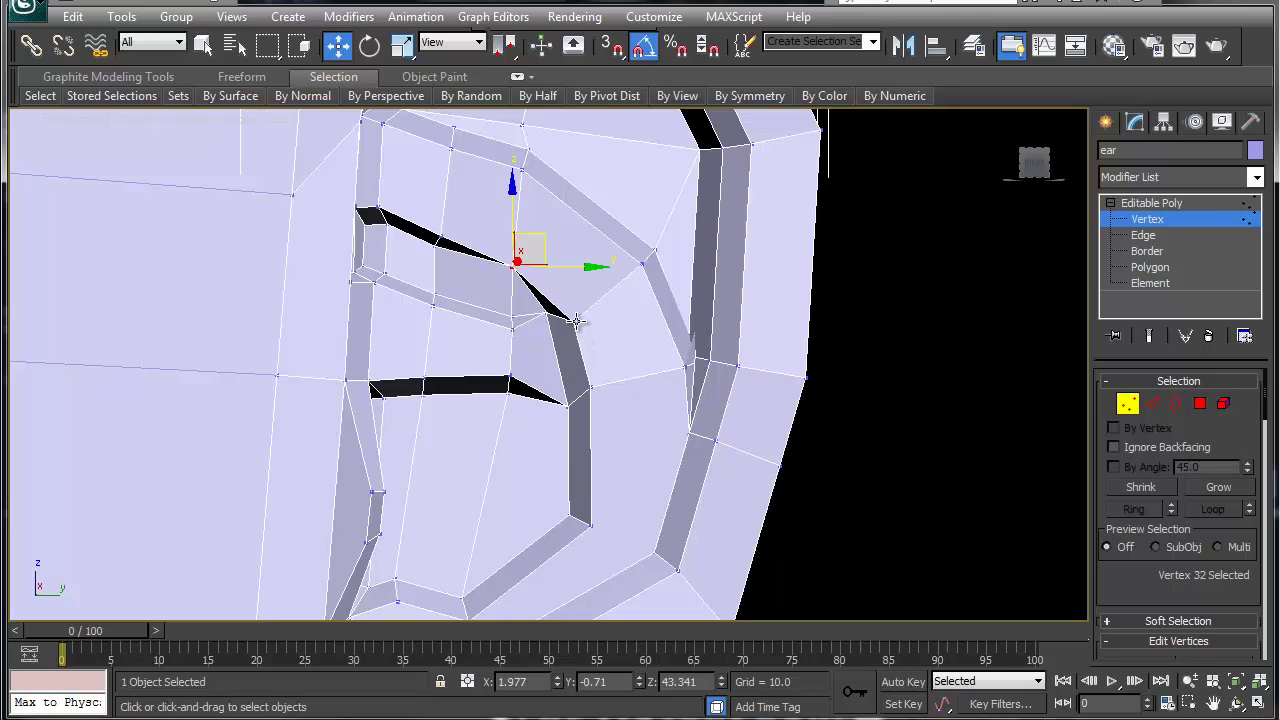
{"action": "key", "text": "ctrl+z"}
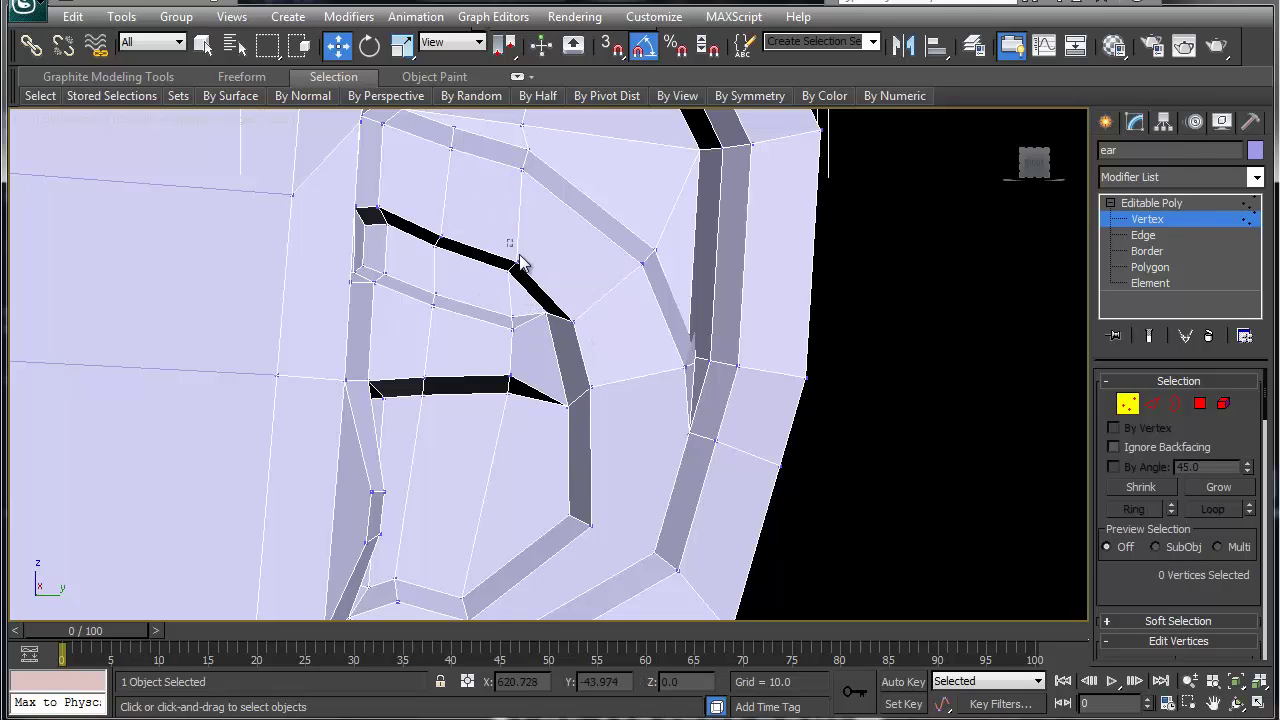
Move the outer and inner corner vertices at the middle groove's rear end slightly upward to widen the groove there
{"action": "left_click", "coordinate": [520, 257]}
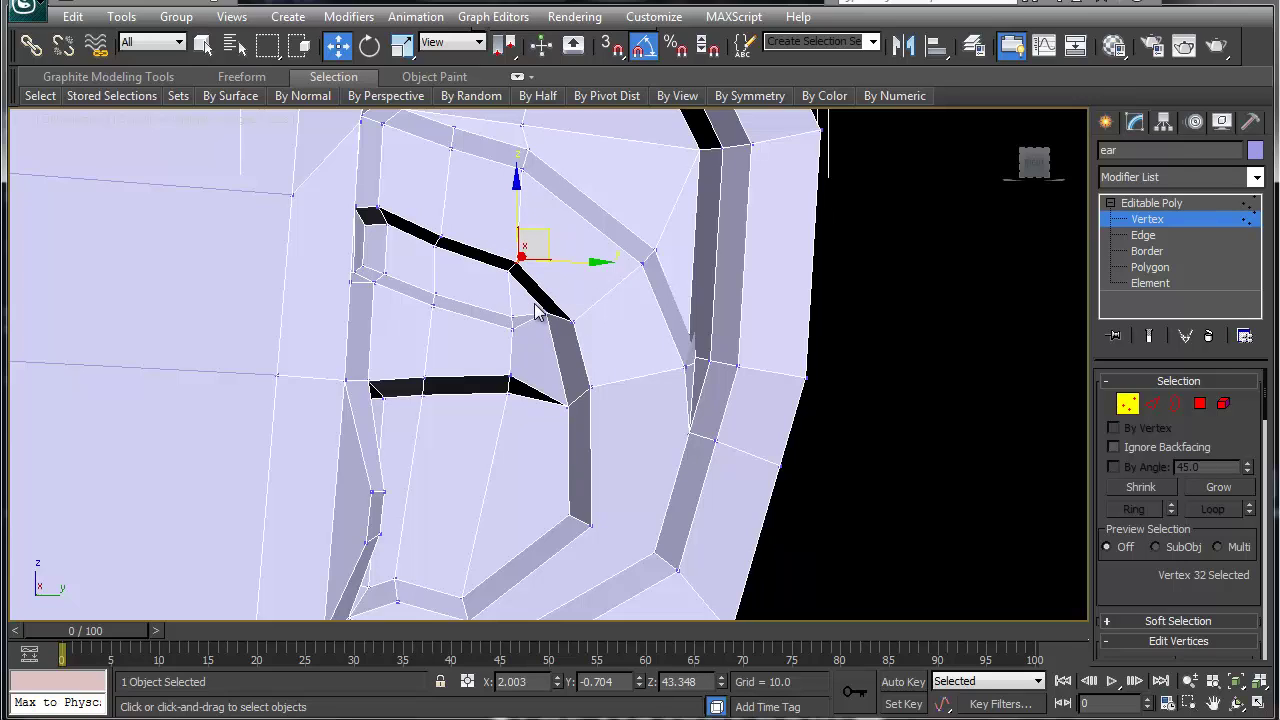
{"action": "left_click_drag", "start_coordinate": [561, 312], "coordinate": [582, 340]}
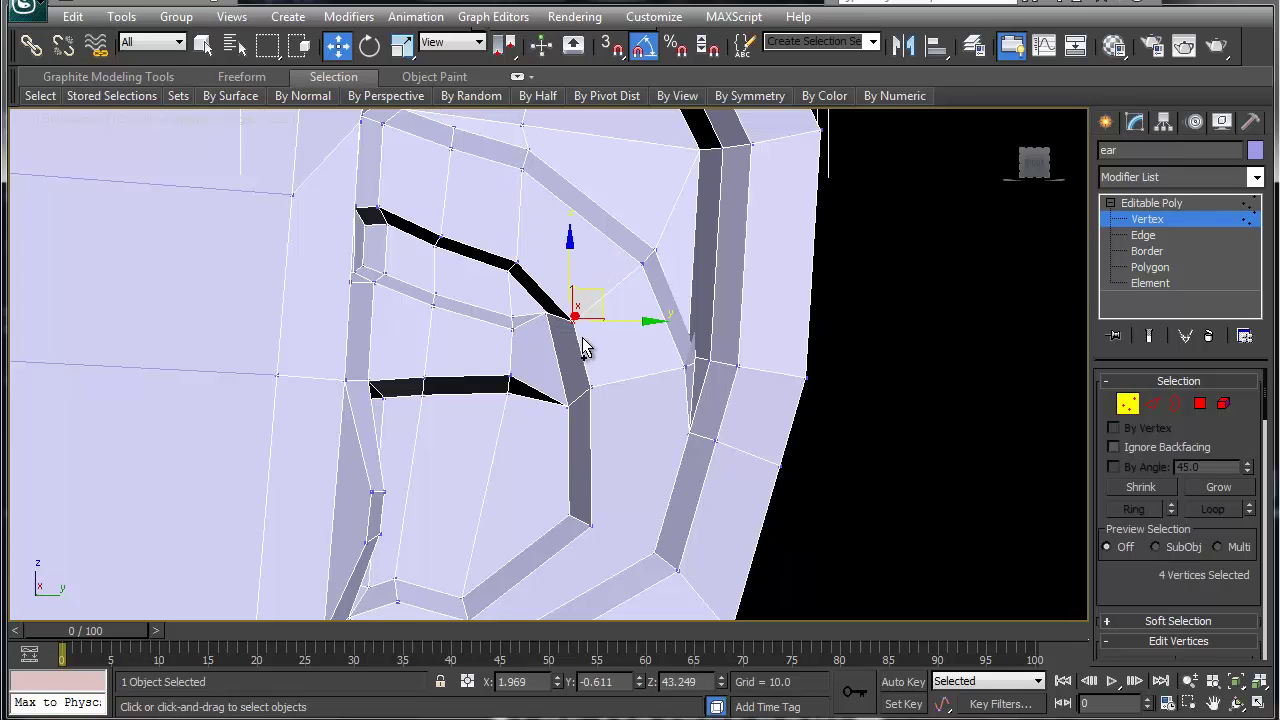
{"action": "left_click", "coordinate": [585, 347]}
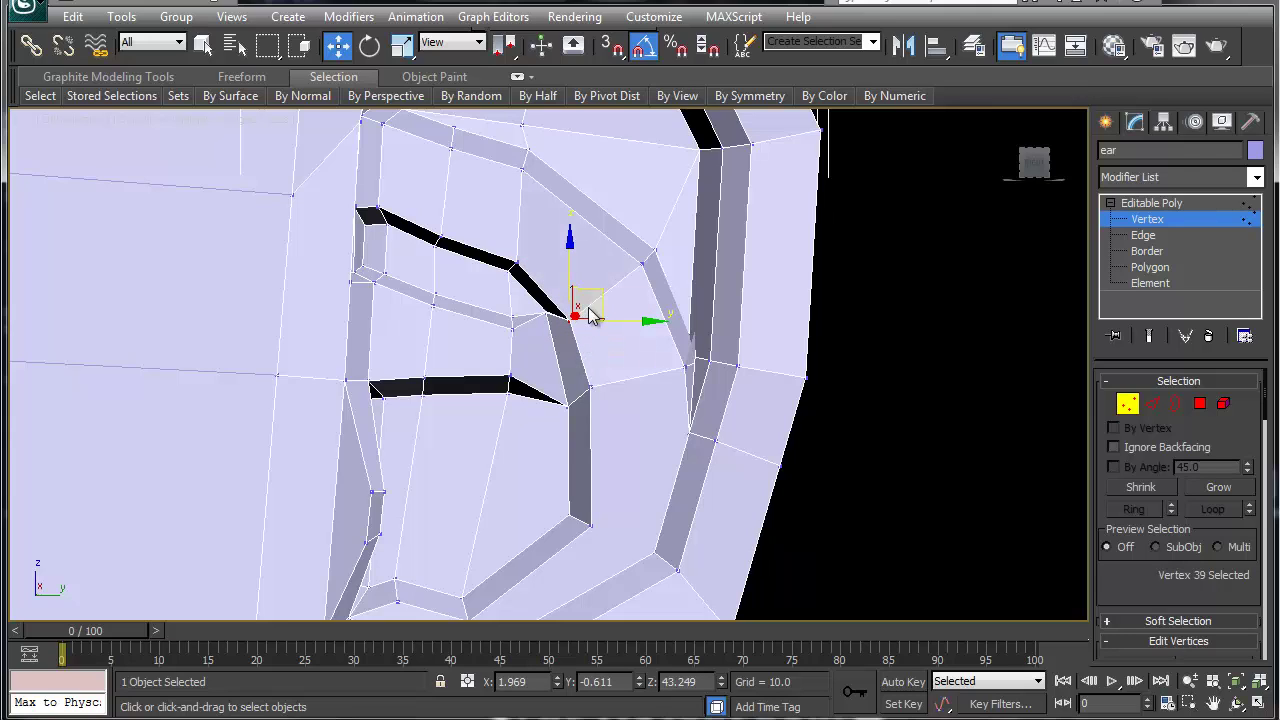
{"action": "left_click_drag", "start_coordinate": [598, 303], "coordinate": [598, 290]}
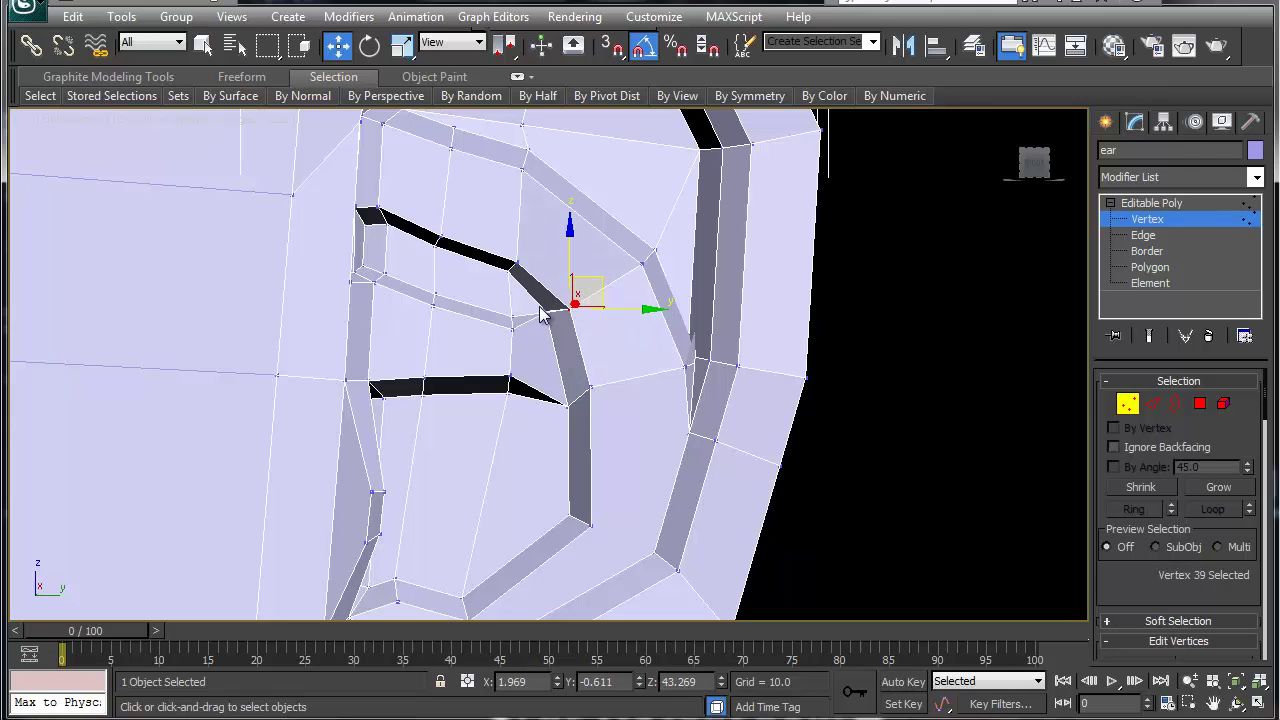
{"action": "left_click", "coordinate": [551, 312]}
{"action": "left_click", "coordinate": [553, 316]}
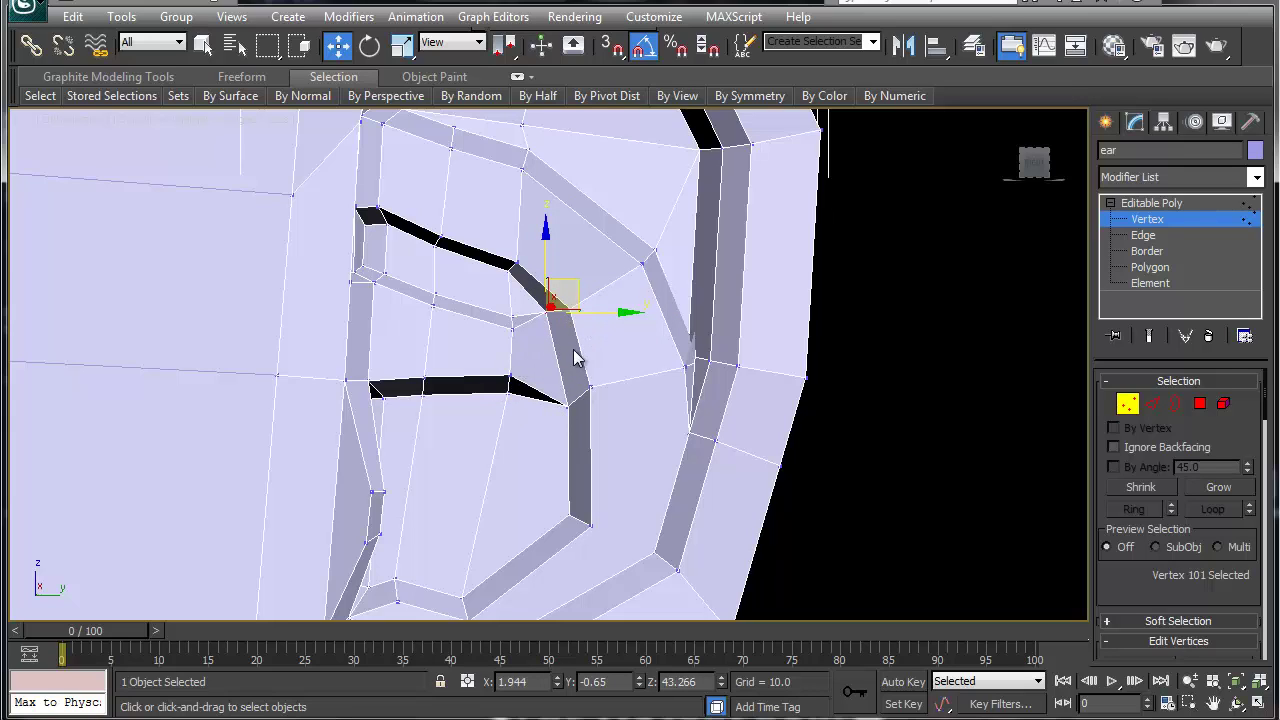
Select the ear's polygons that have more than 4 sides, using numeric criteria
{"action": "left_click", "coordinate": [1140, 266]}
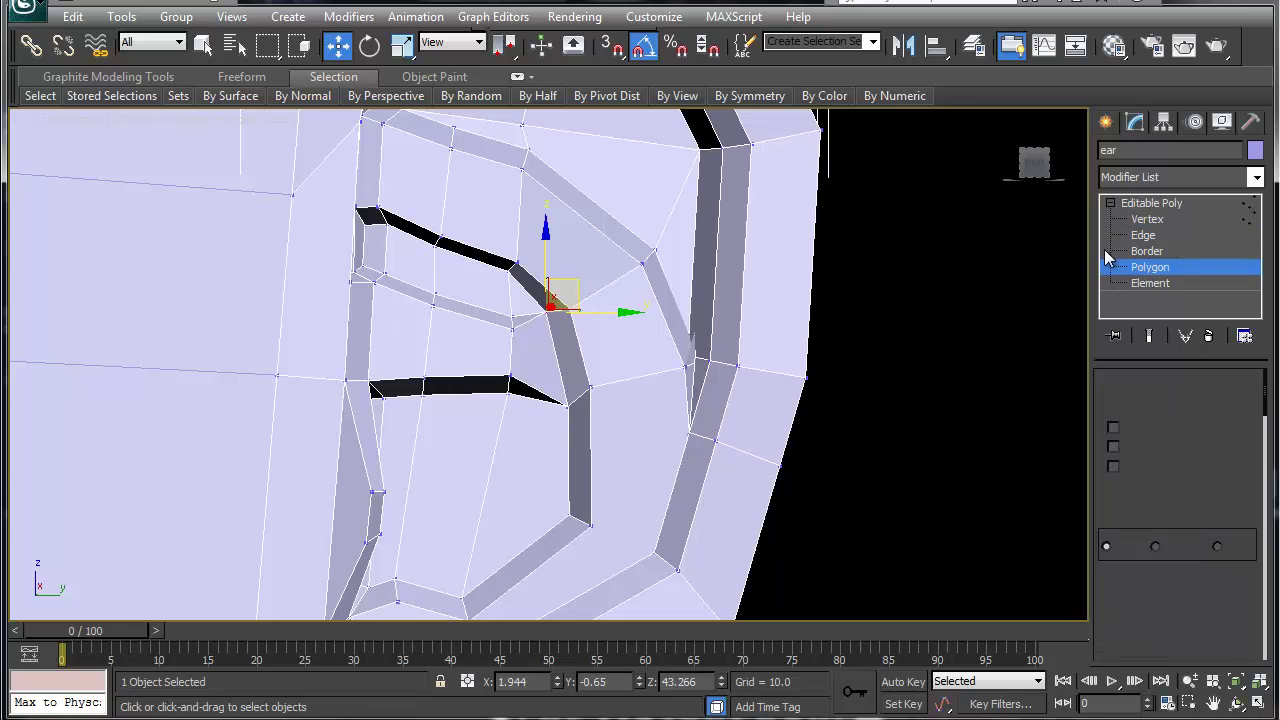
{"action": "mouse_move", "coordinate": [845, 100]}
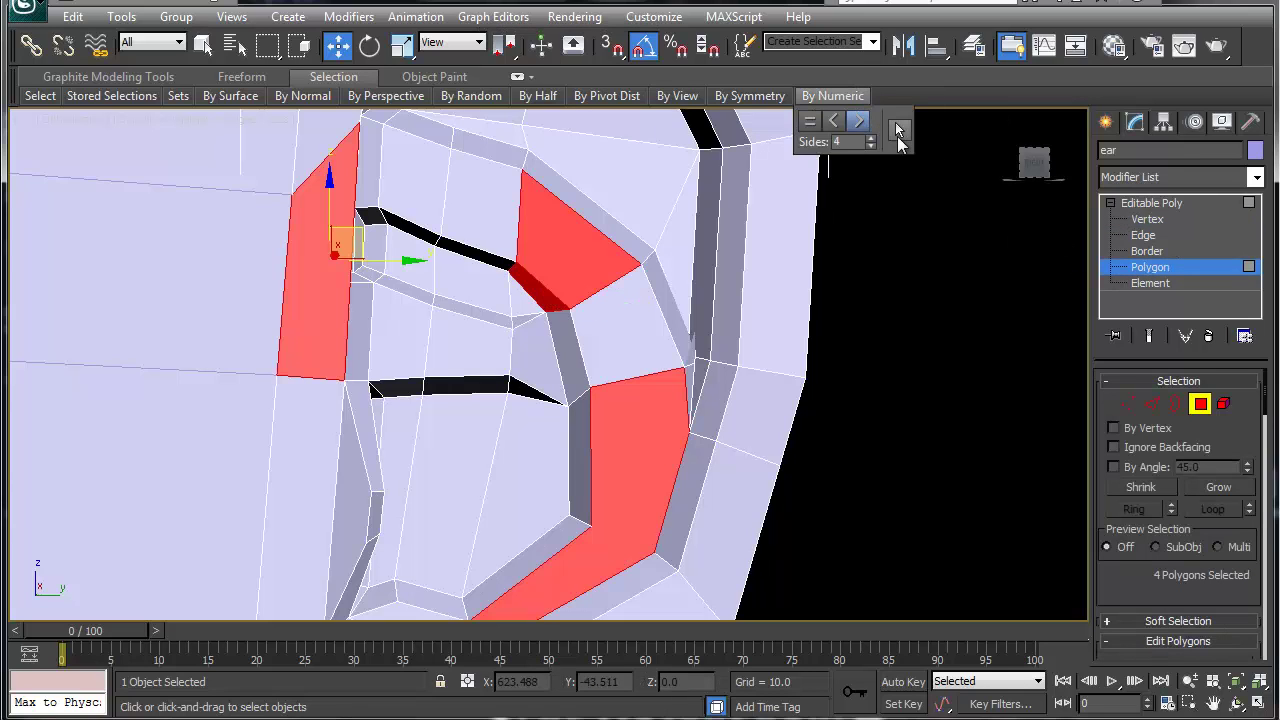
{"action": "left_click", "coordinate": [898, 133]}
Cut an edge across the large rear polygon from the lower hollow's bottom rear corner to the outer fold's bottom rear corner
{"action": "middle_click_drag", "start_coordinate": [613, 484], "coordinate": [568, 307]}
{"action": "right_click", "coordinate": [563, 357]}
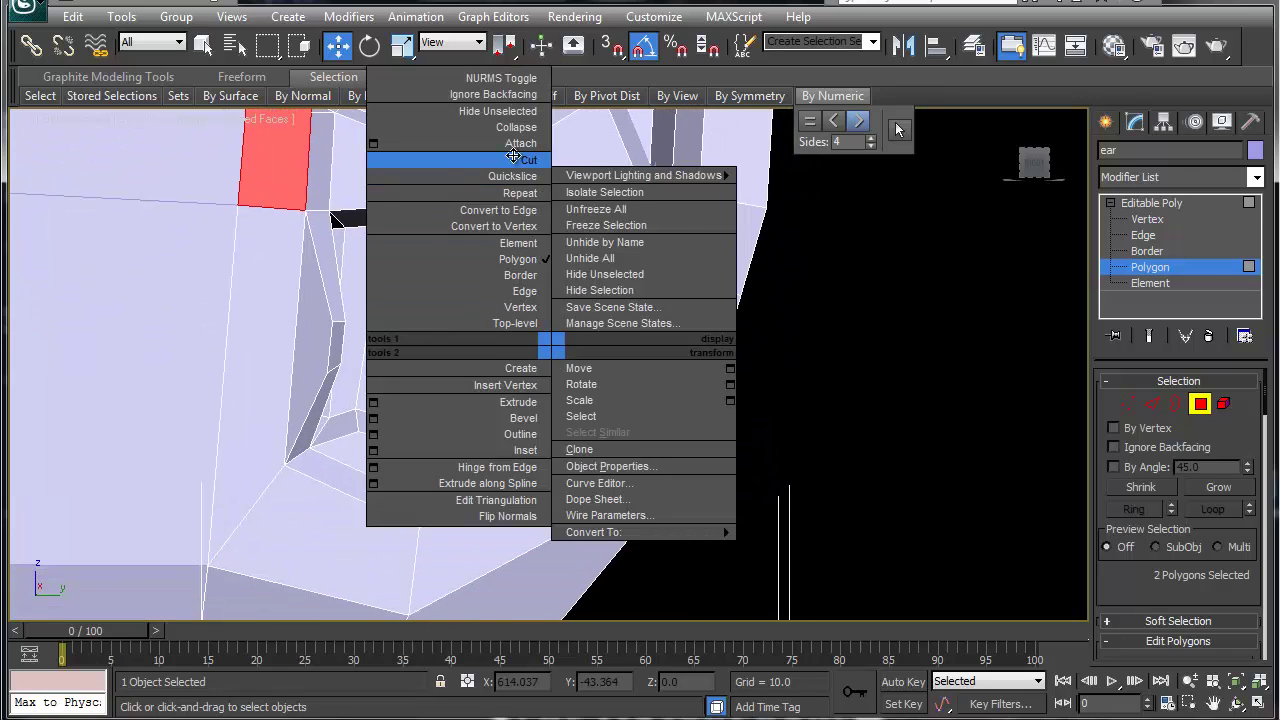
{"action": "left_click", "coordinate": [571, 370]}
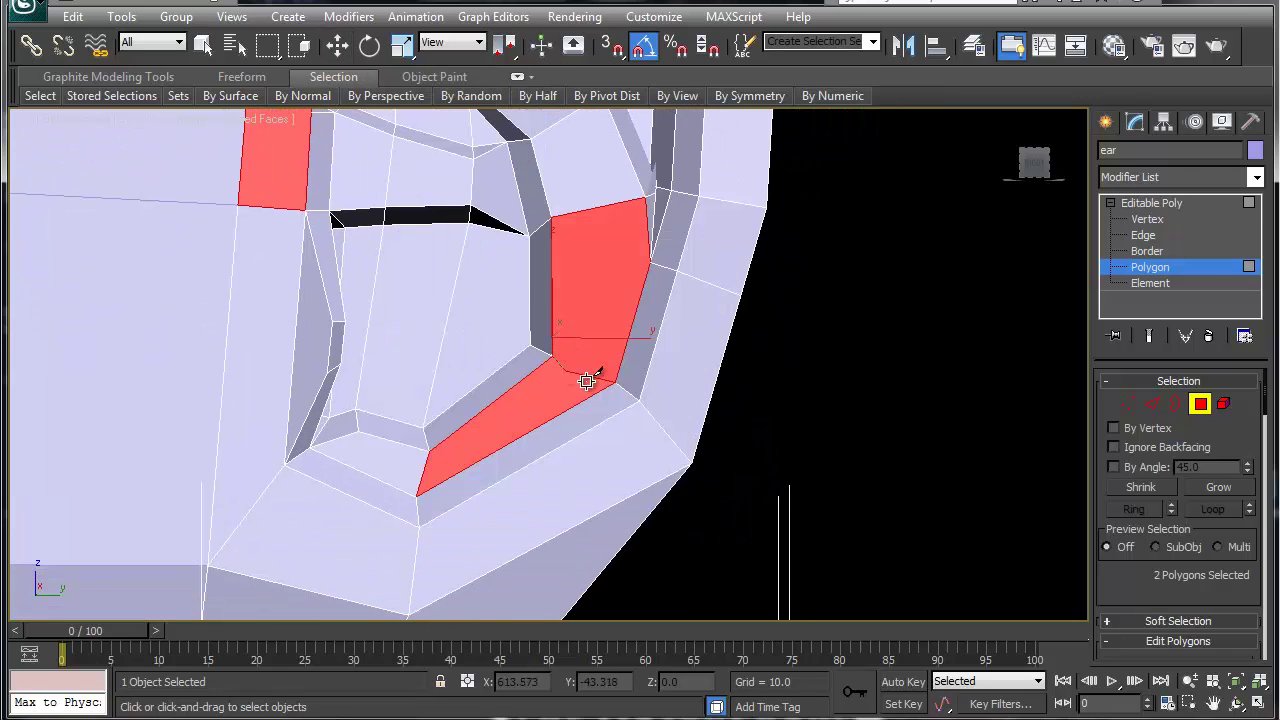
{"action": "left_click", "coordinate": [615, 379], "text": "ctrl"}
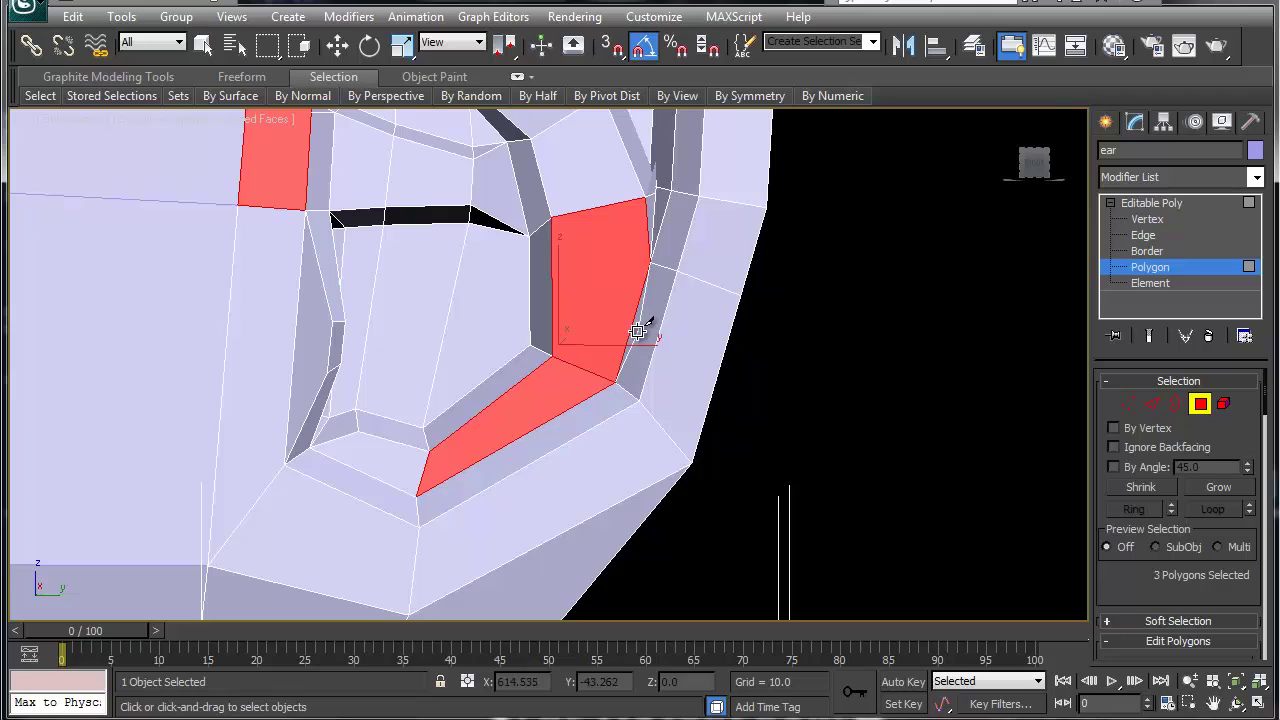
{"action": "left_click", "coordinate": [649, 262]}
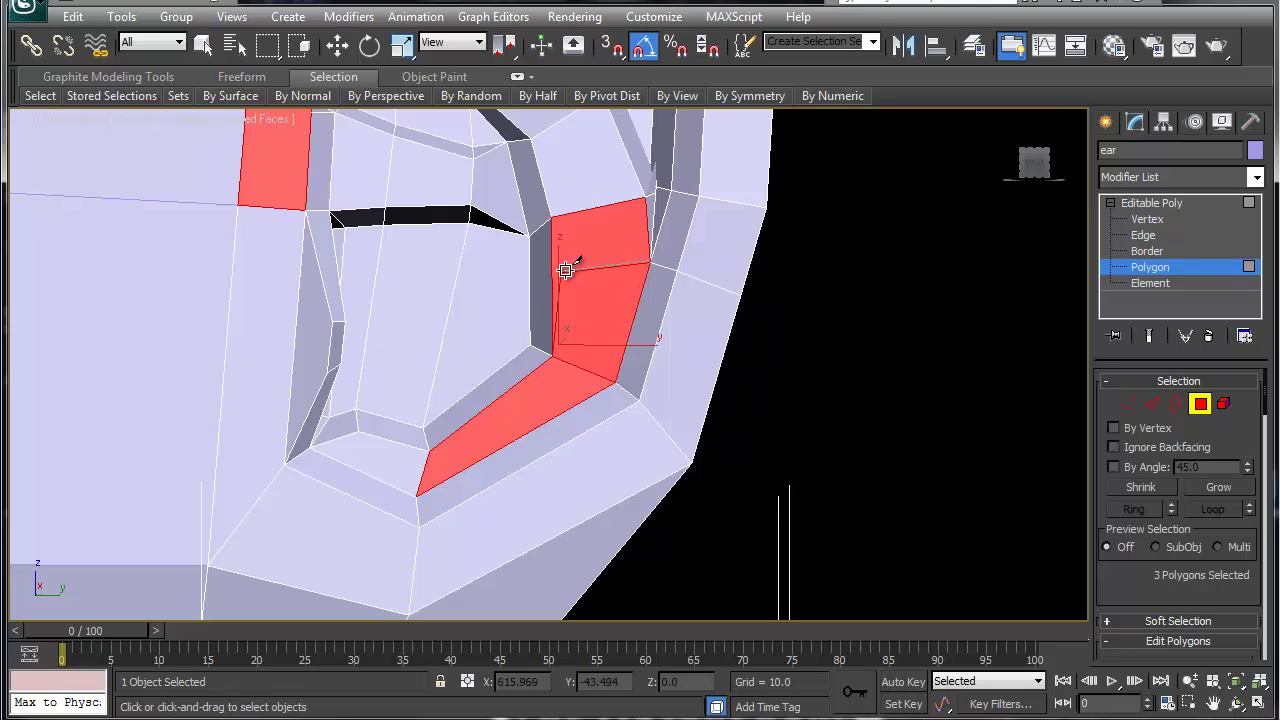
{"action": "right_click", "coordinate": [615, 283]}
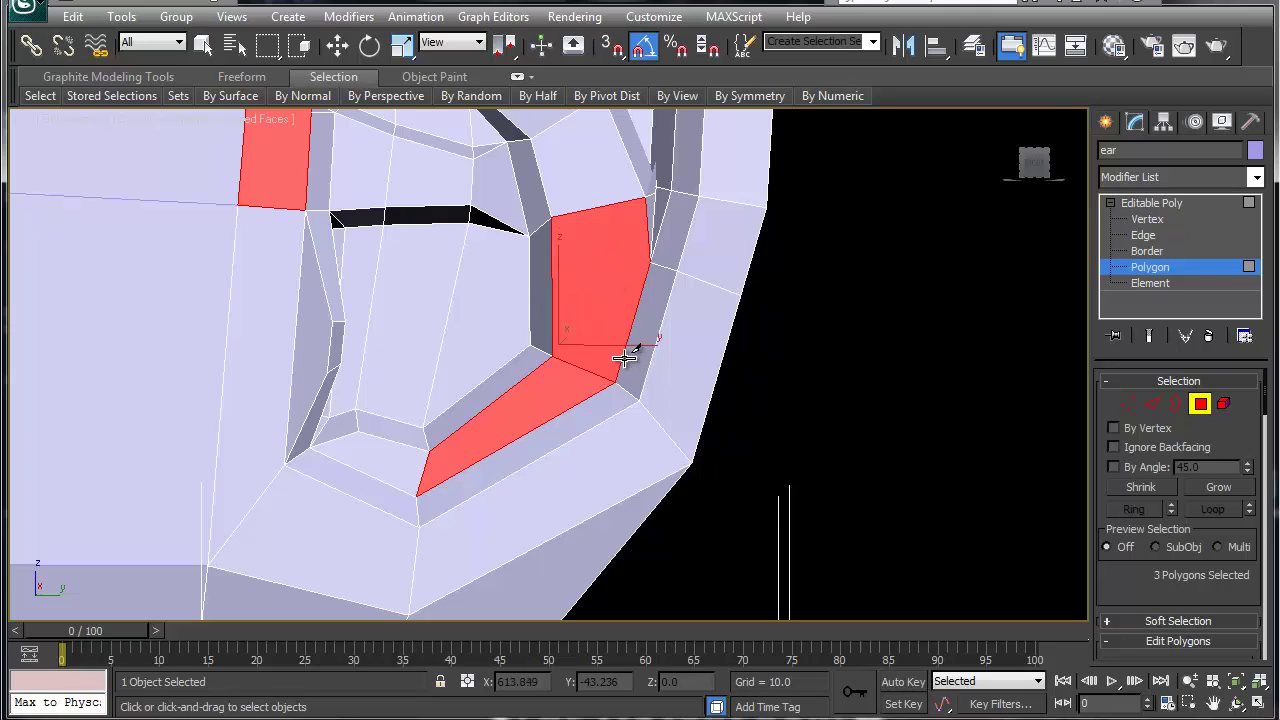
Reselect polygons with more than 4 sides and cut from the outer fold's rear vertex through the lower hollow's rear wall to its floor
{"action": "mouse_move", "coordinate": [837, 100]}
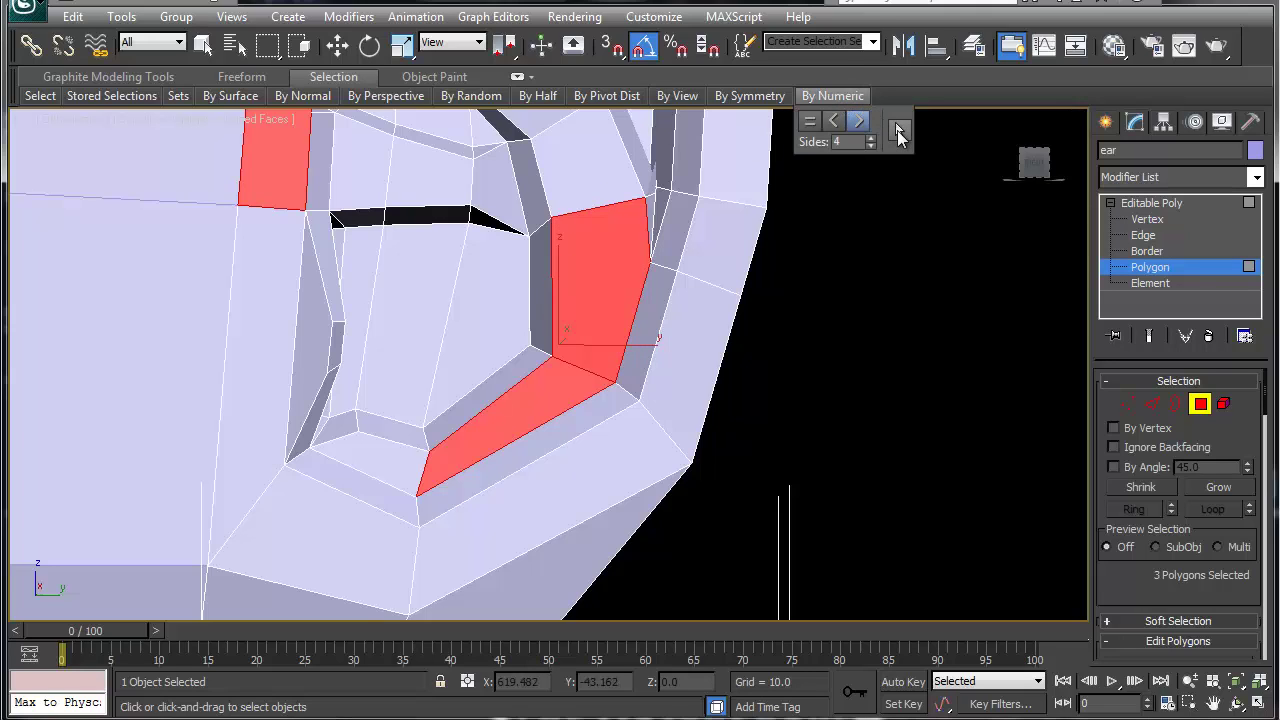
{"action": "left_click", "coordinate": [897, 130]}
{"action": "middle_click_drag", "start_coordinate": [509, 286], "coordinate": [581, 463]}
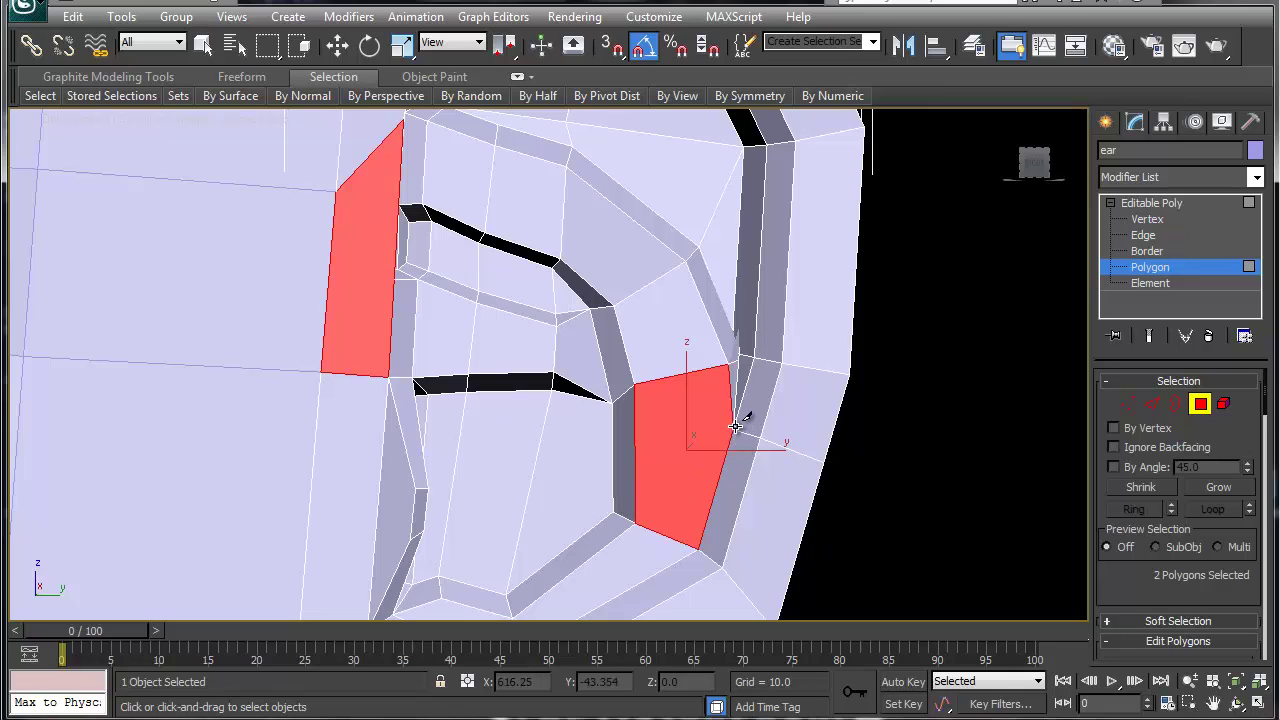
{"action": "left_click", "coordinate": [624, 438], "text": "ctrl"}
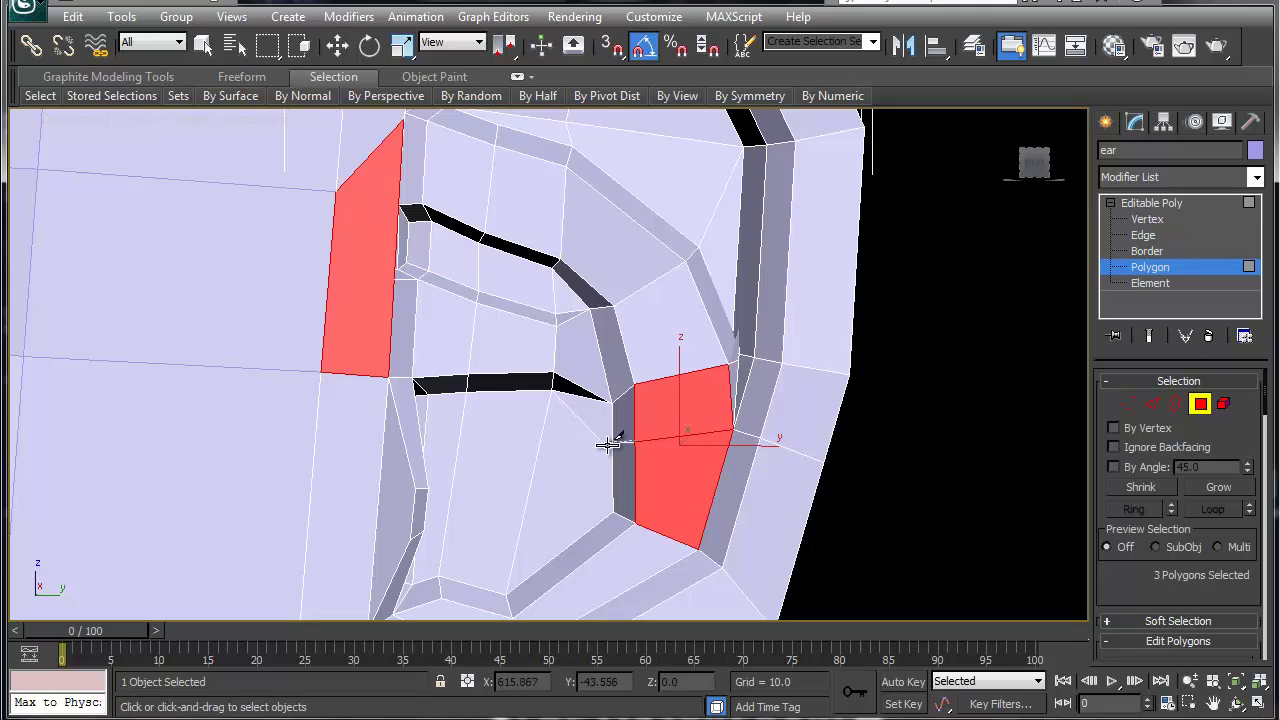
{"action": "left_click", "coordinate": [612, 440]}
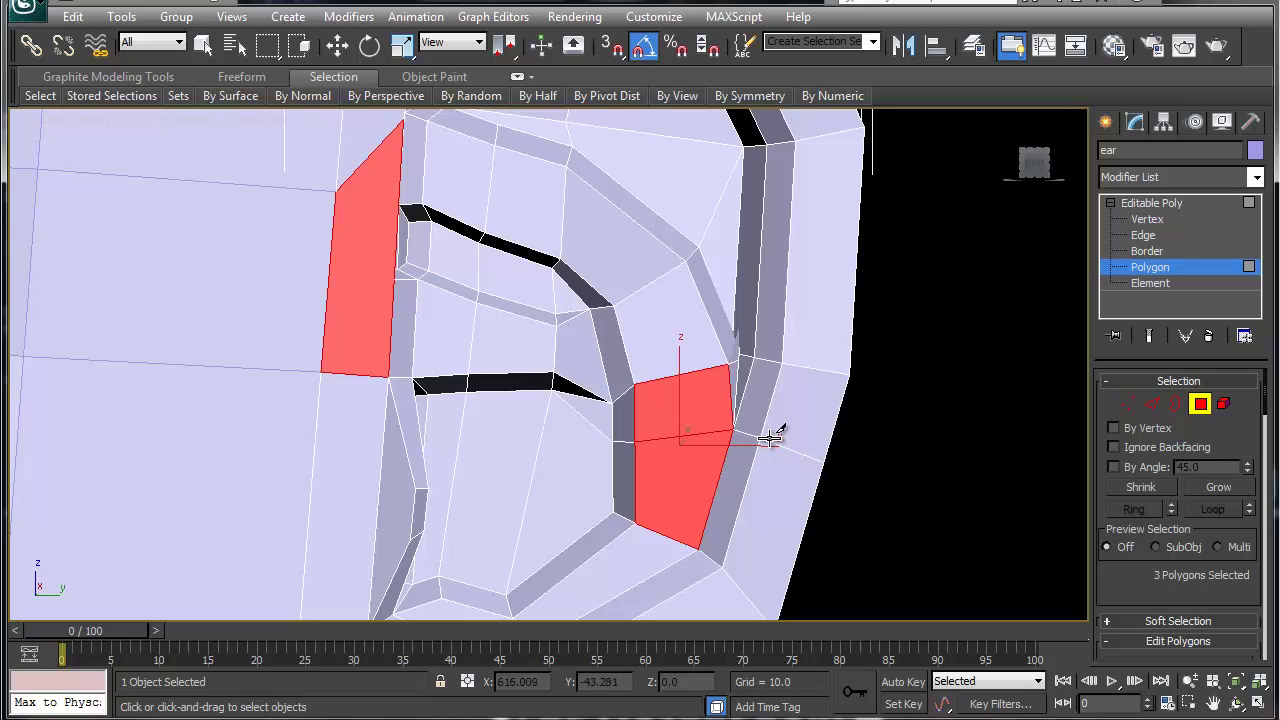
Leave the Cut tool and reselect all polygons with more than 4 sides
{"action": "key", "text": "w"}
{"action": "left_click", "coordinate": [852, 95]}
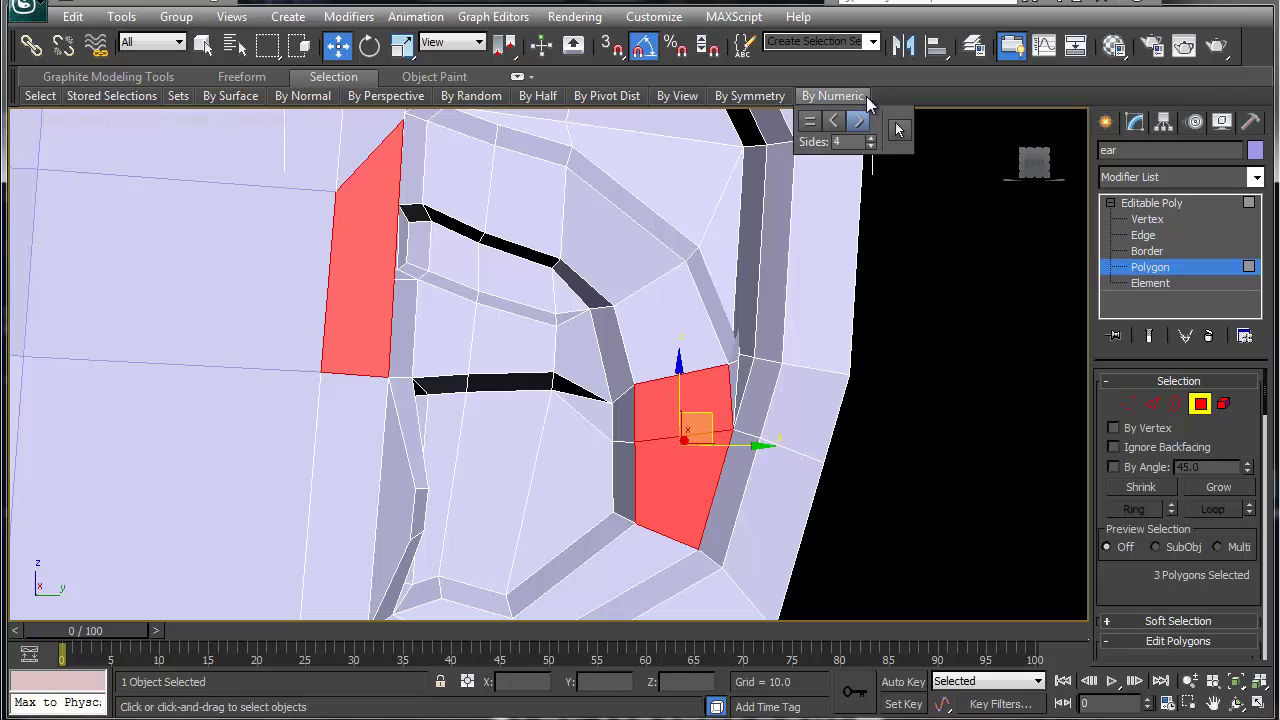
{"action": "left_click", "coordinate": [896, 124]}
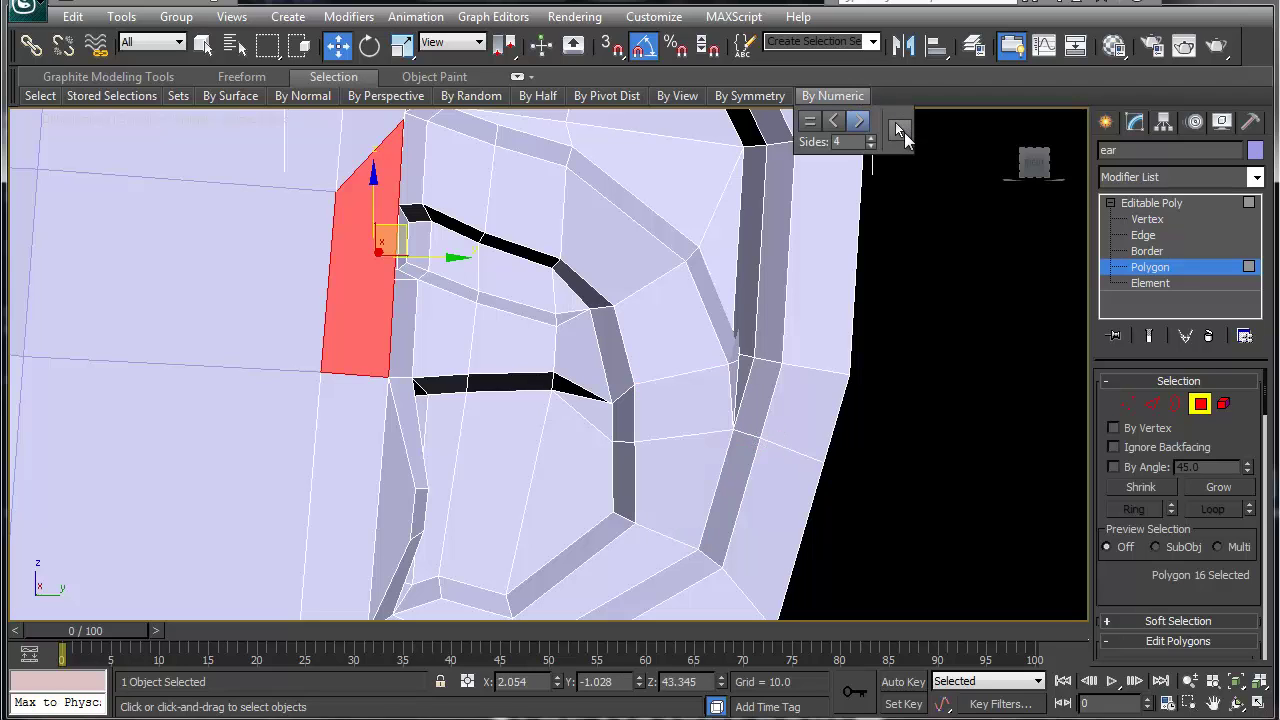
{"action": "right_click", "coordinate": [572, 400]}
{"action": "left_click", "coordinate": [348, 289]}
{"action": "scroll", "coordinate": [412, 330], "scroll_direction": "up", "scroll_amount": 2}
{"action": "middle_click_drag", "start_coordinate": [438, 356], "coordinate": [446, 378]}
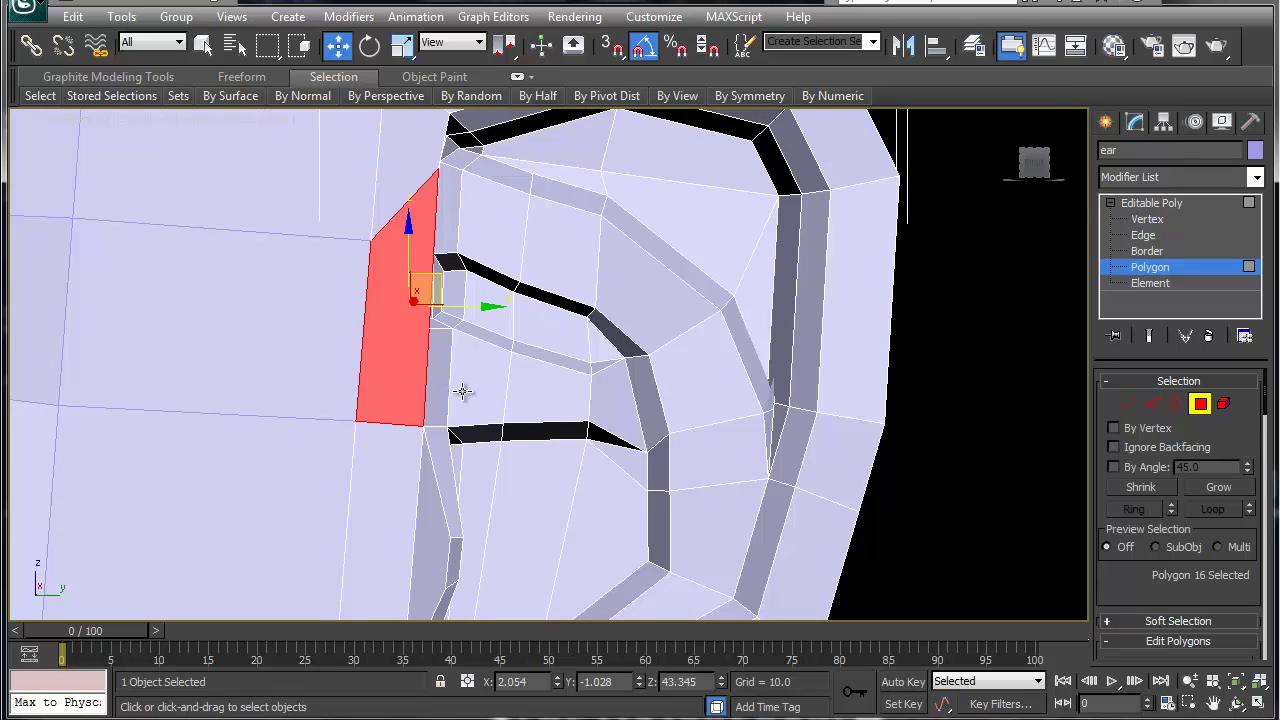
{"action": "mouse_move", "coordinate": [443, 386]}
{"action": "middle_mouse_down", "text": "alt"}
{"action": "mouse_move", "coordinate": [357, 389]}
{"action": "mouse_move", "coordinate": [432, 390]}
{"action": "middle_mouse_up", "text": "alt"}
{"action": "scroll", "coordinate": [434, 330], "scroll_direction": "up", "scroll_amount": 5}
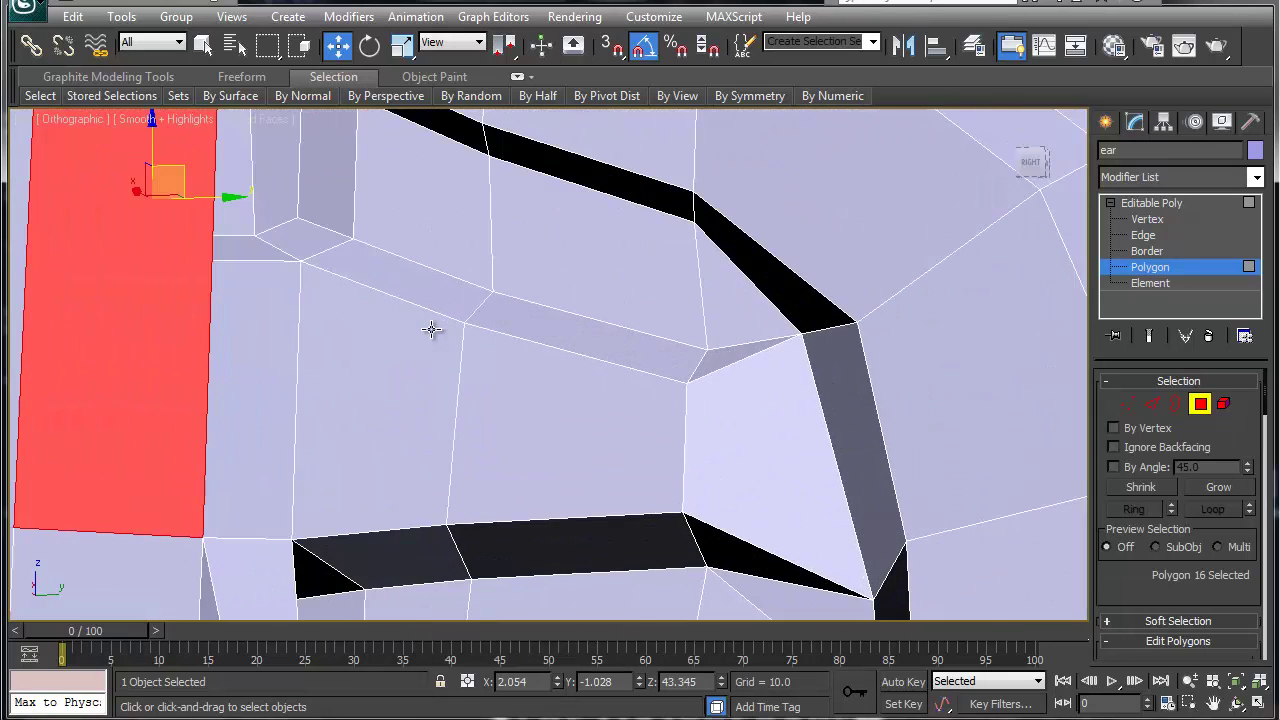
{"action": "scroll", "coordinate": [420, 329], "scroll_direction": "down", "scroll_amount": 5}
{"action": "right_click", "coordinate": [392, 325]}
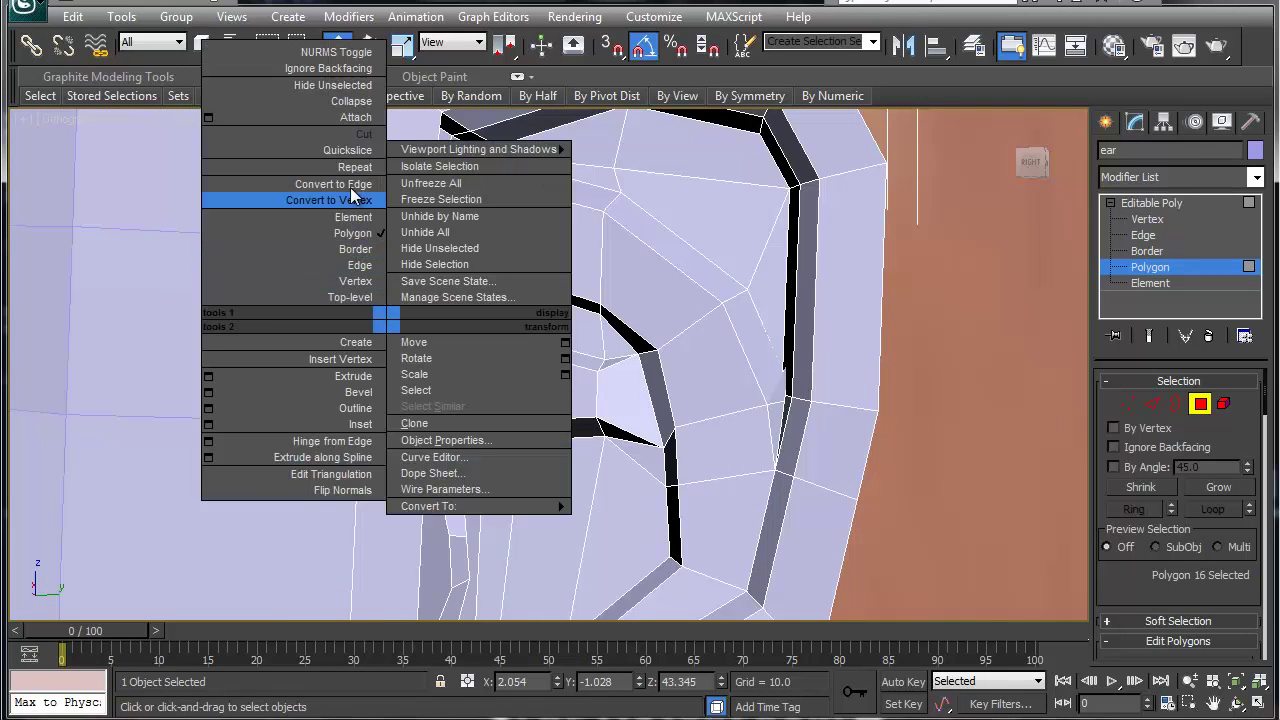
{"action": "left_click", "coordinate": [350, 125]}
{"action": "key", "text": "w"}
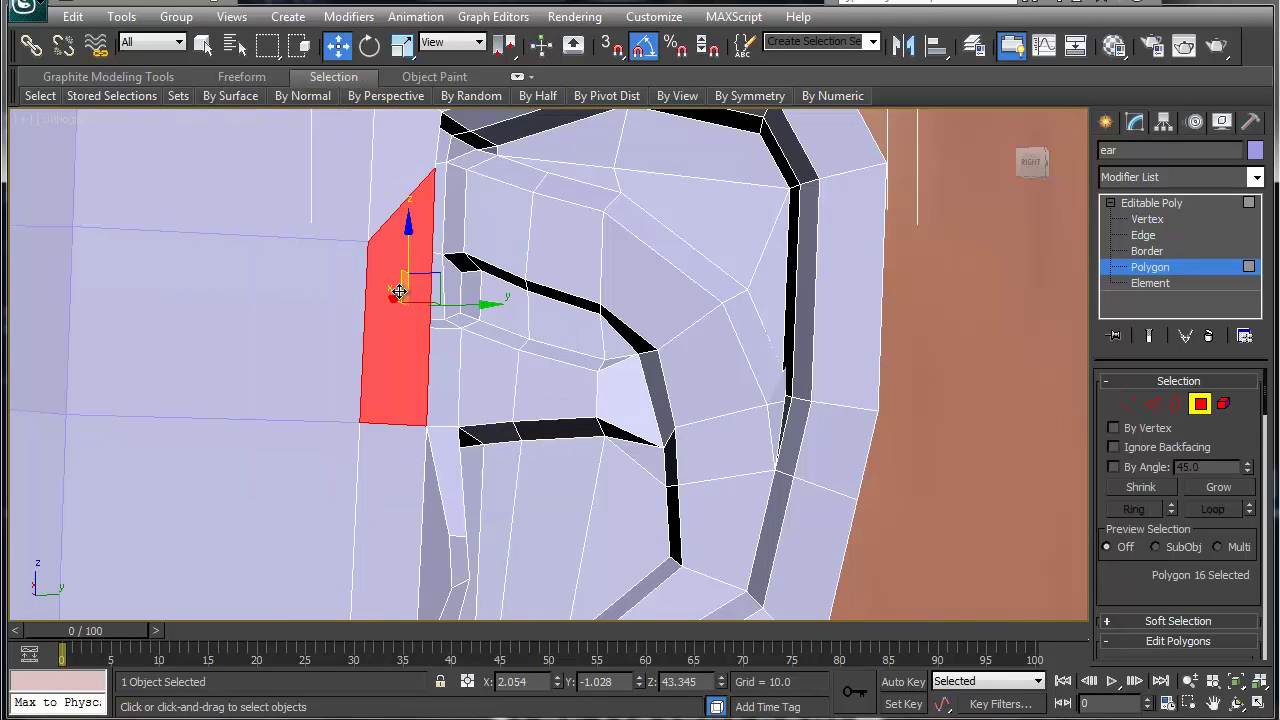
Cut two edges across the many-sided polygon in front of the folds, joining its front corners to the vertices beside the middle groove
{"action": "right_click", "coordinate": [400, 300]}
{"action": "left_click", "coordinate": [372, 127]}
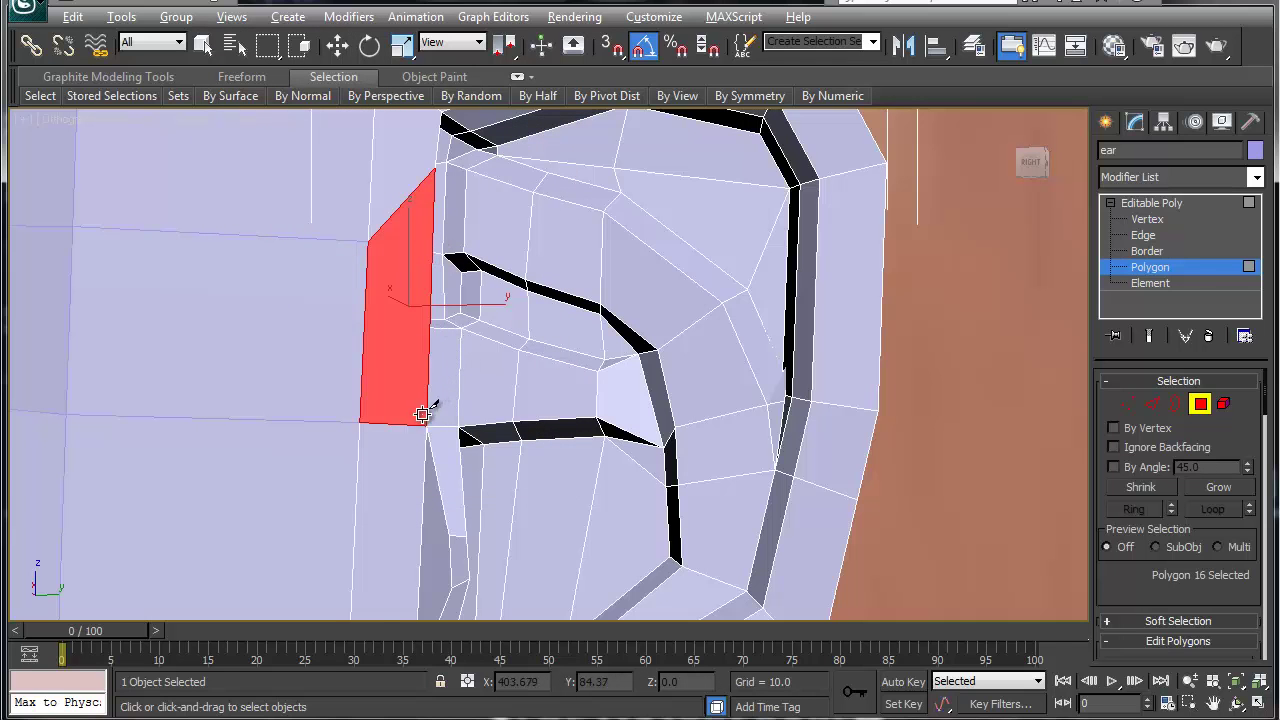
{"action": "mouse_move", "coordinate": [423, 409]}
{"action": "middle_mouse_down", "text": "alt"}
{"action": "mouse_move", "coordinate": [371, 420]}
{"action": "mouse_move", "coordinate": [409, 420]}
{"action": "middle_mouse_up", "text": "alt"}
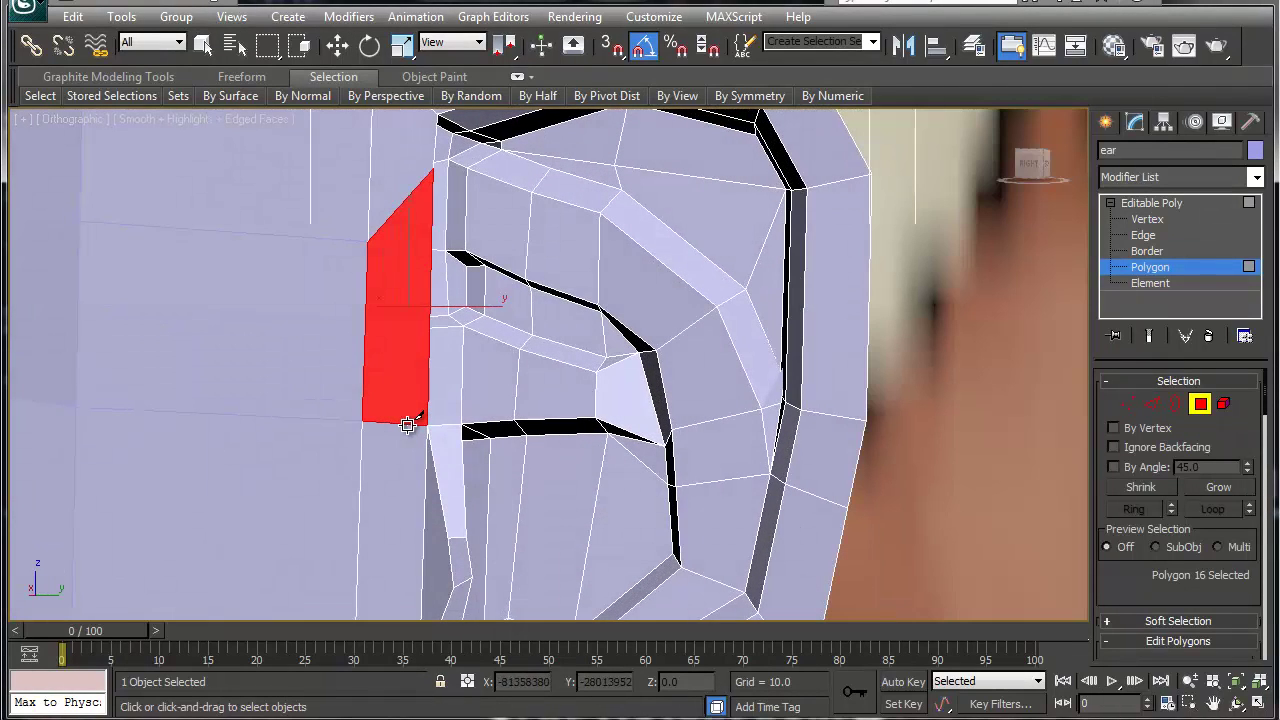
{"action": "left_click", "coordinate": [431, 328]}
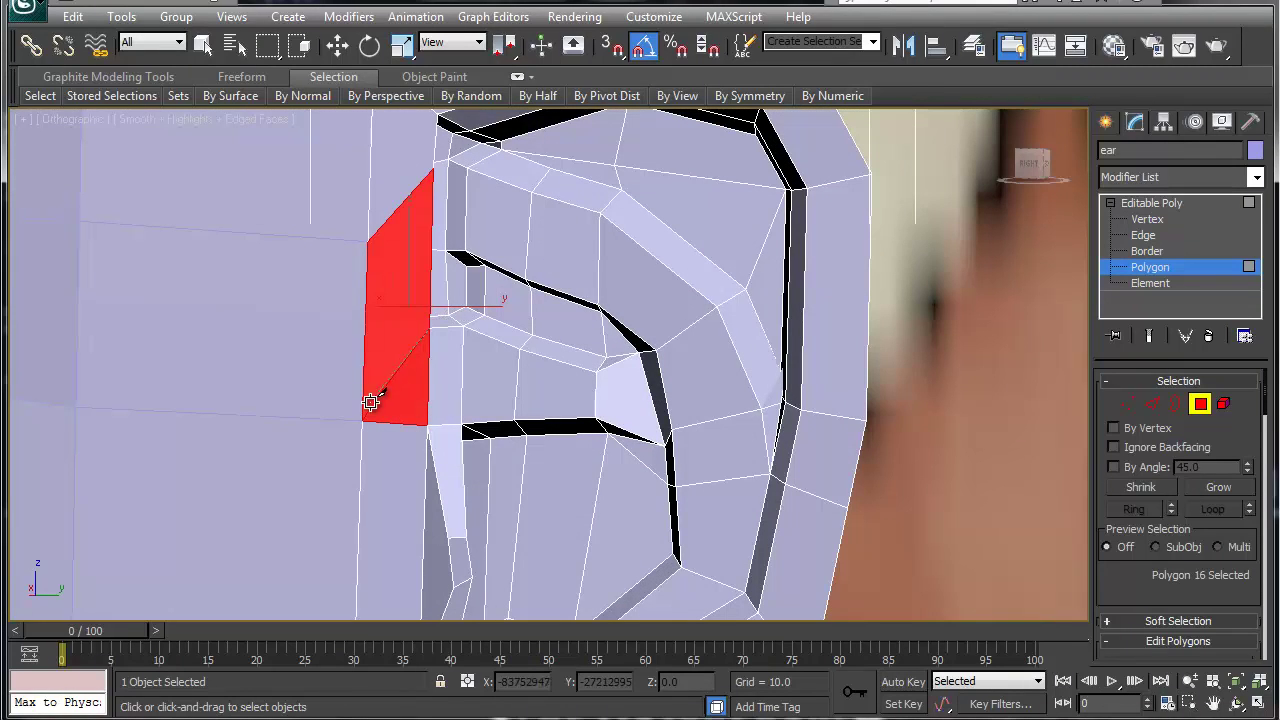
{"action": "left_click", "coordinate": [363, 420]}
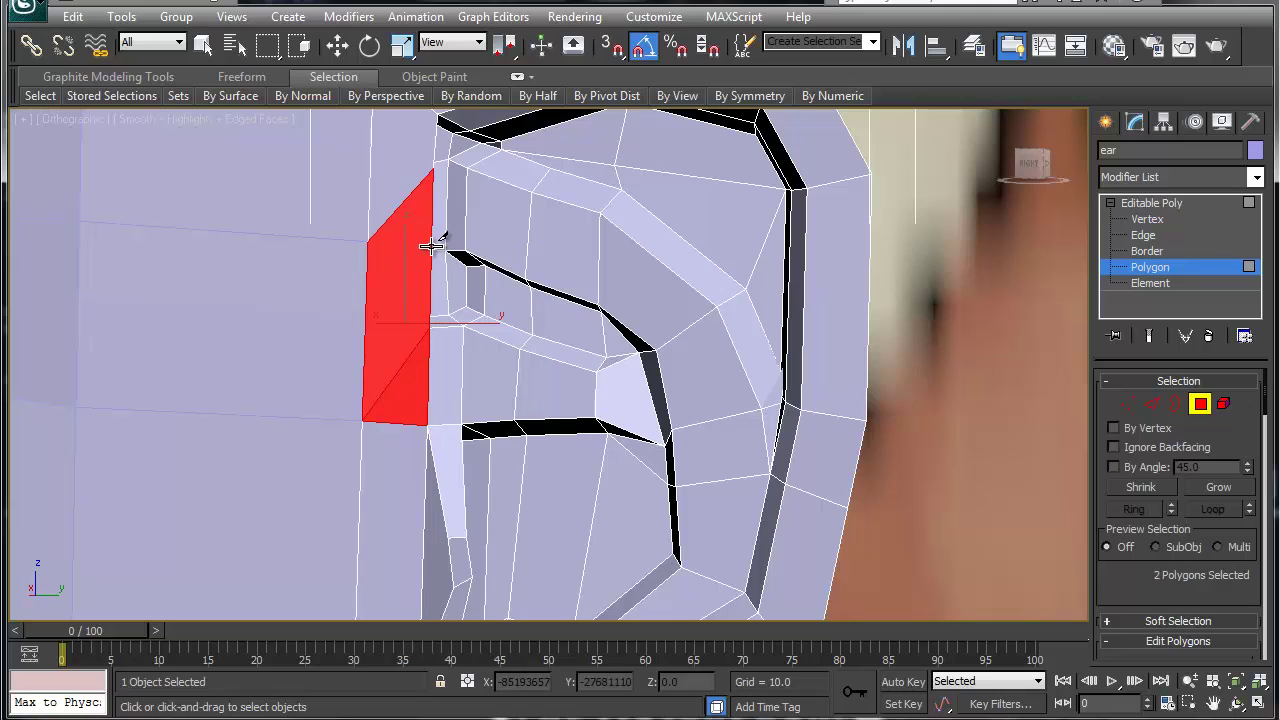
{"action": "left_click", "coordinate": [369, 241]}
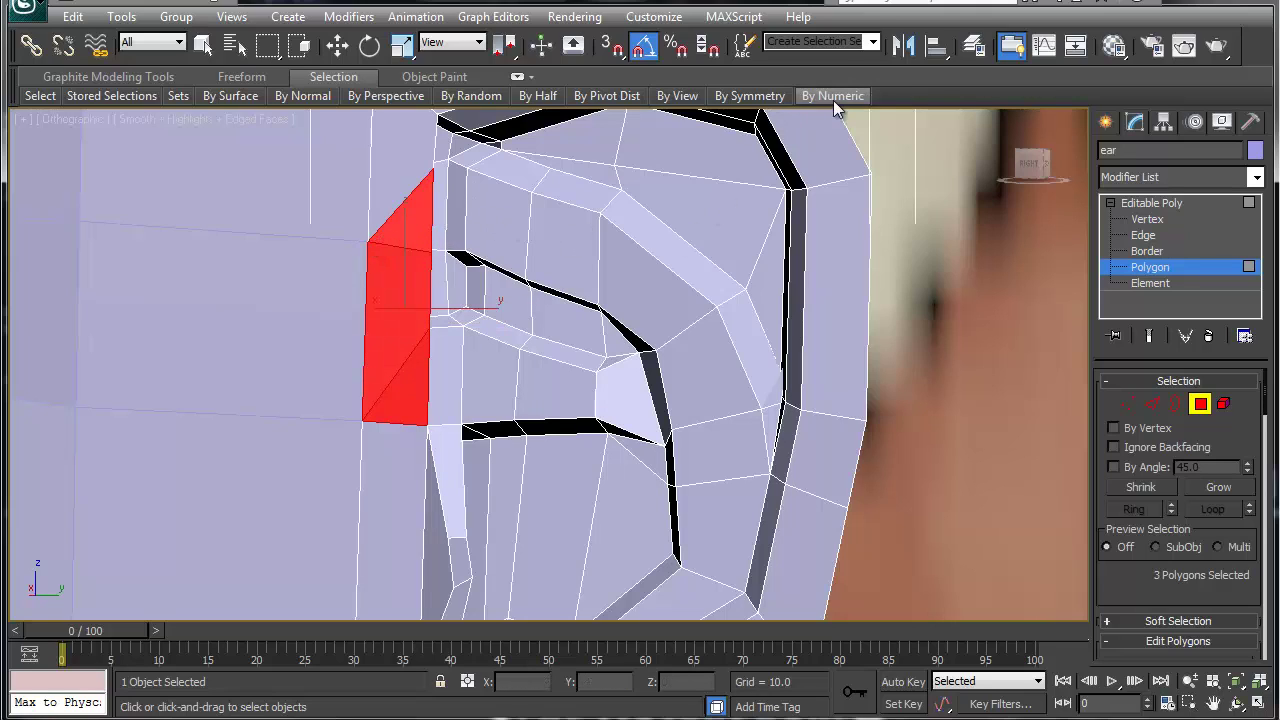
Check the ear for polygons with more than 4 sides, then select all polygons with fewer than 4 sides
{"action": "mouse_move", "coordinate": [830, 96]}
{"action": "left_click", "coordinate": [898, 130]}
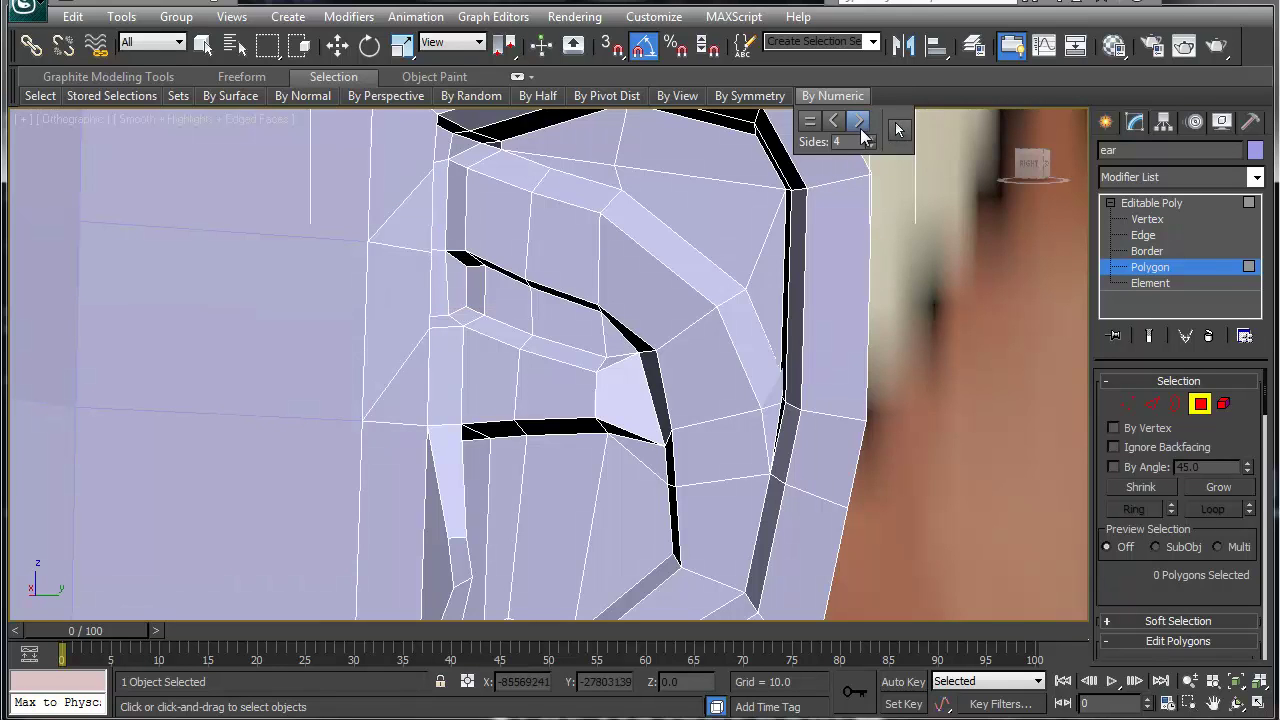
{"action": "left_click", "coordinate": [834, 121]}
{"action": "left_click", "coordinate": [898, 130]}
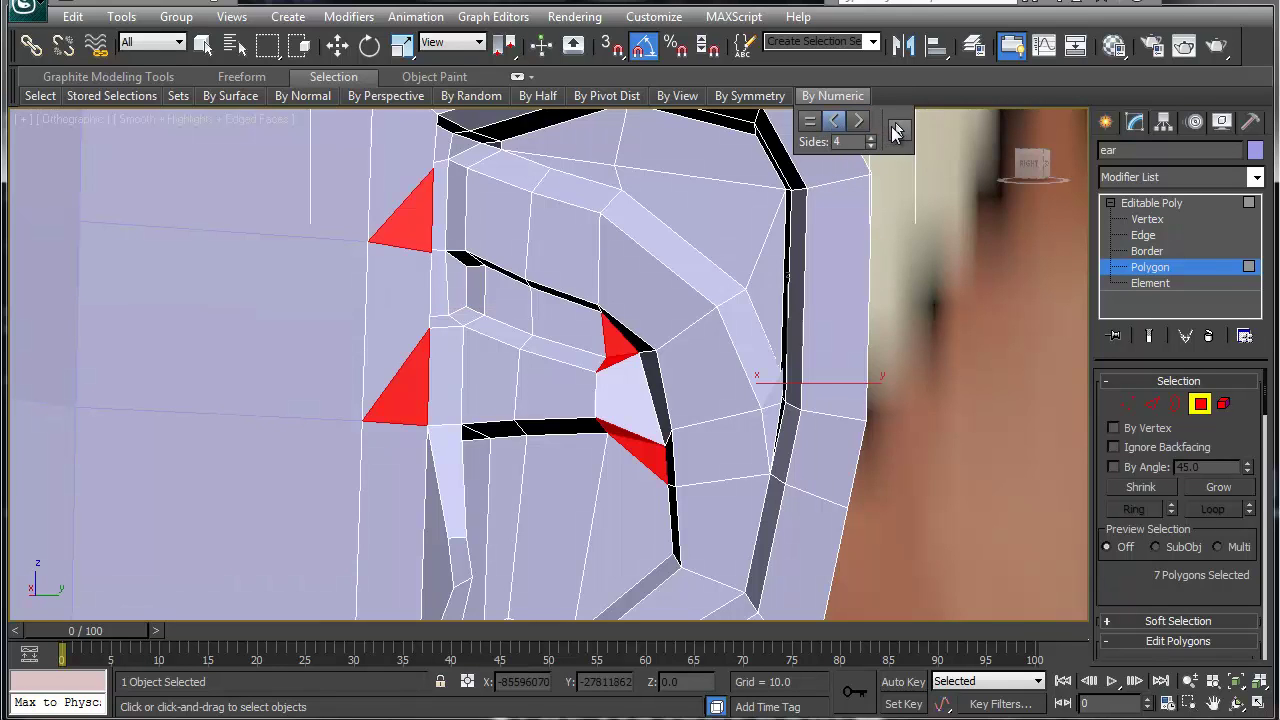
{"action": "middle_click_drag", "start_coordinate": [511, 486], "coordinate": [488, 467], "text": "alt"}
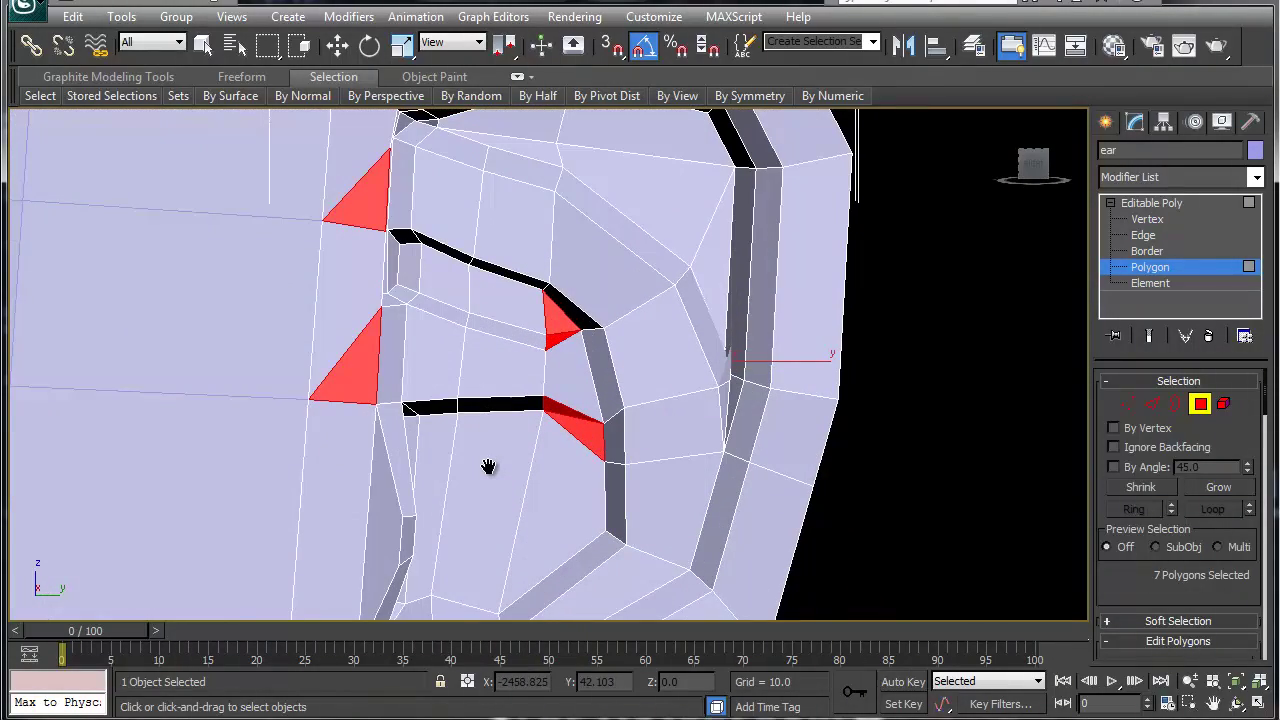
Remove the edges dividing the small triangles at the rear ends of the upper and lower grooves, and preview the smoothed ear
{"action": "key", "text": "w"}
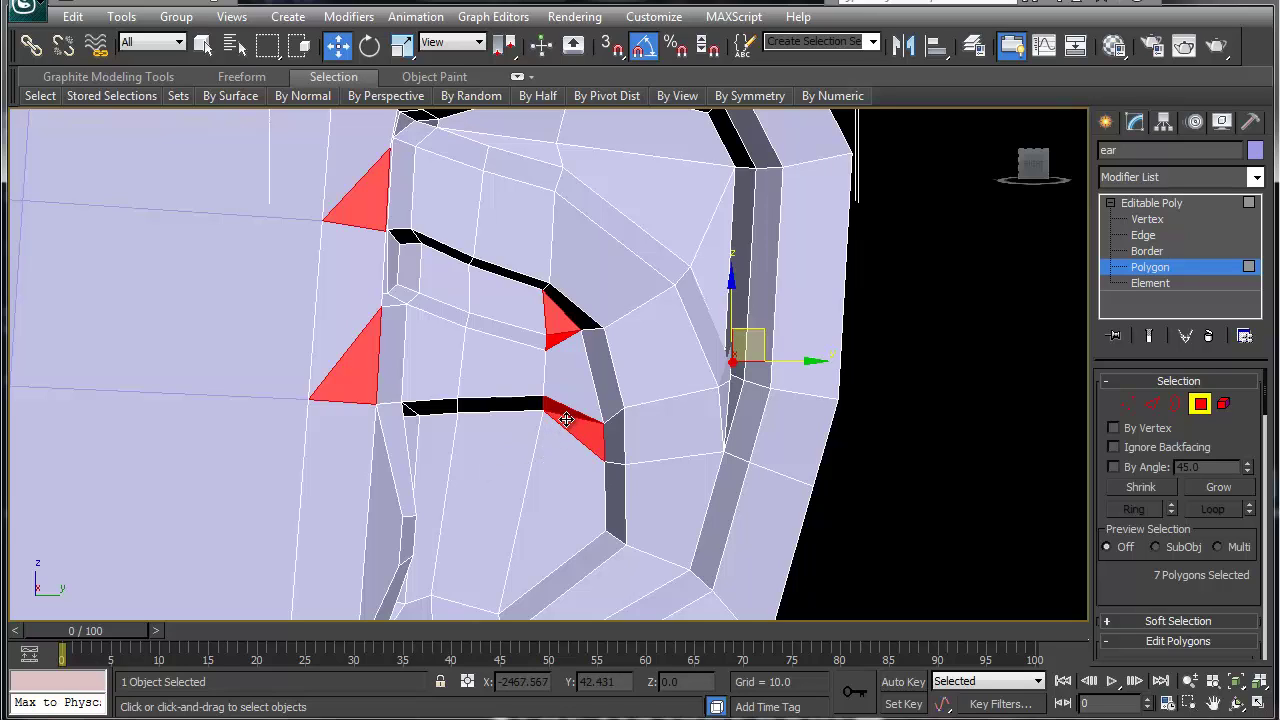
{"action": "key", "text": "2"}
{"action": "left_click", "coordinate": [567, 418]}
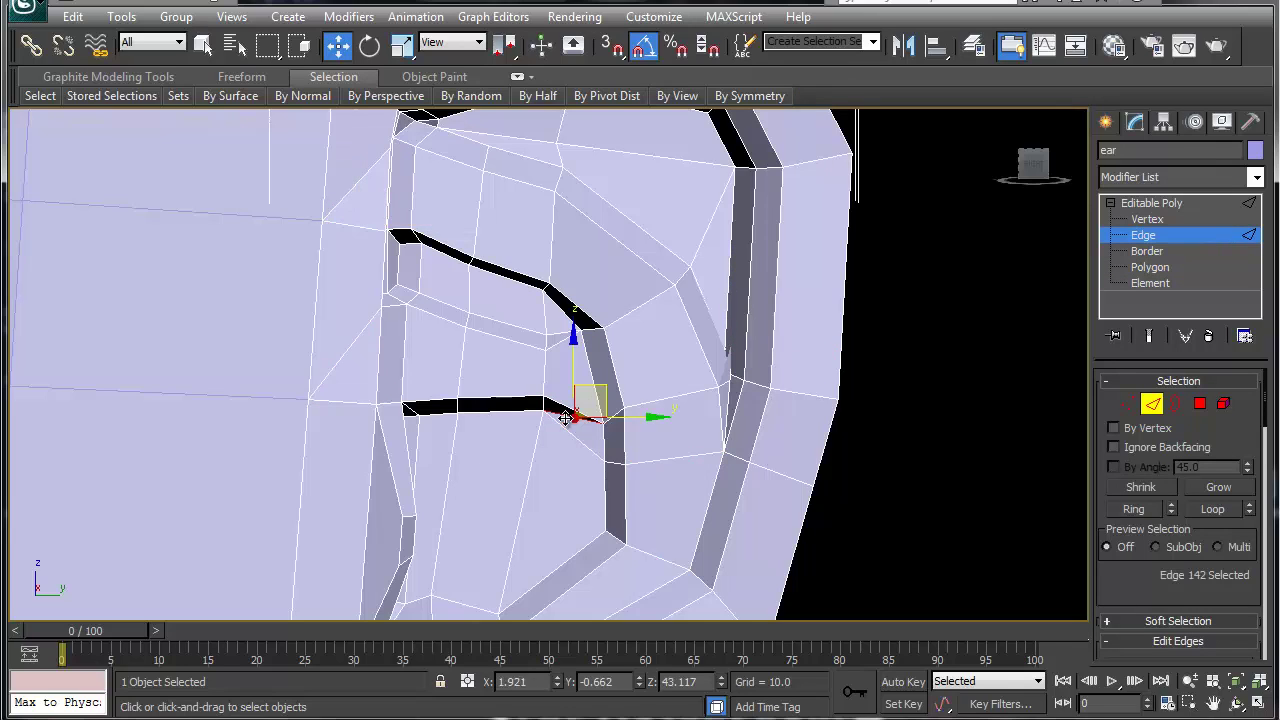
{"action": "key", "text": "ctrl+d"}
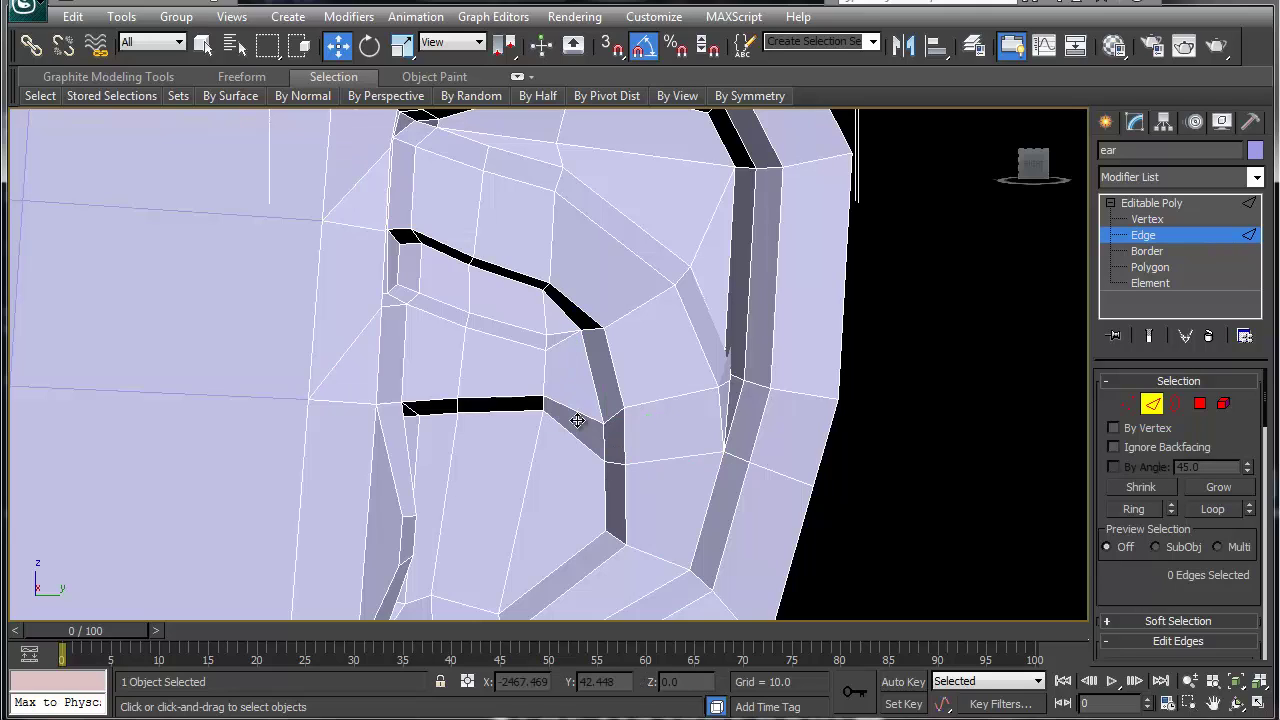
{"action": "left_click", "coordinate": [558, 335]}
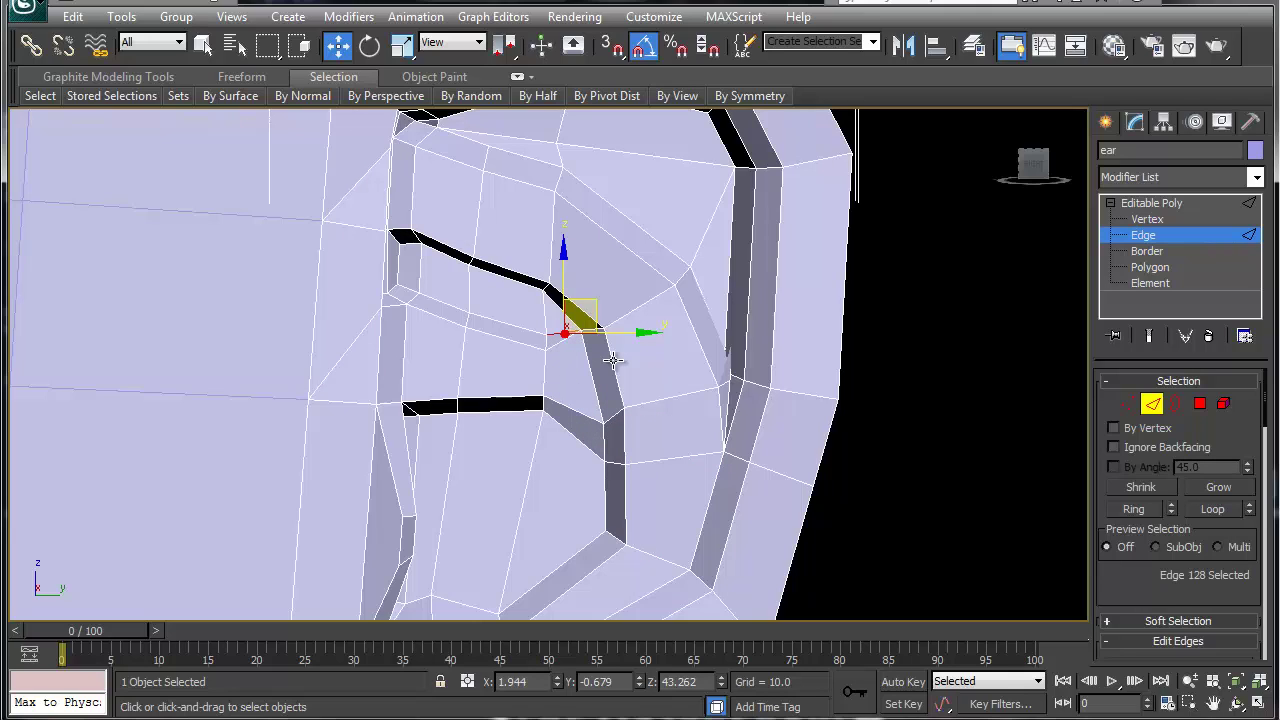
{"action": "key", "text": "Delete"}
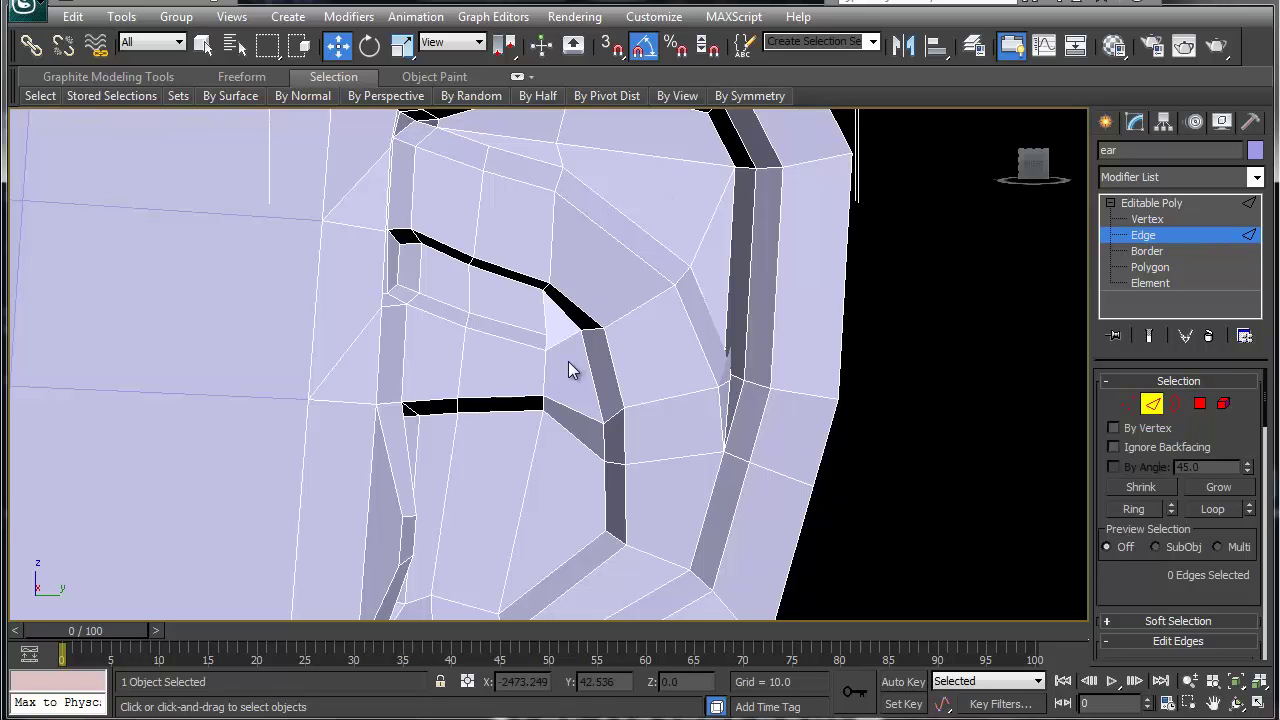
{"action": "key", "text": "ctrl+q"}
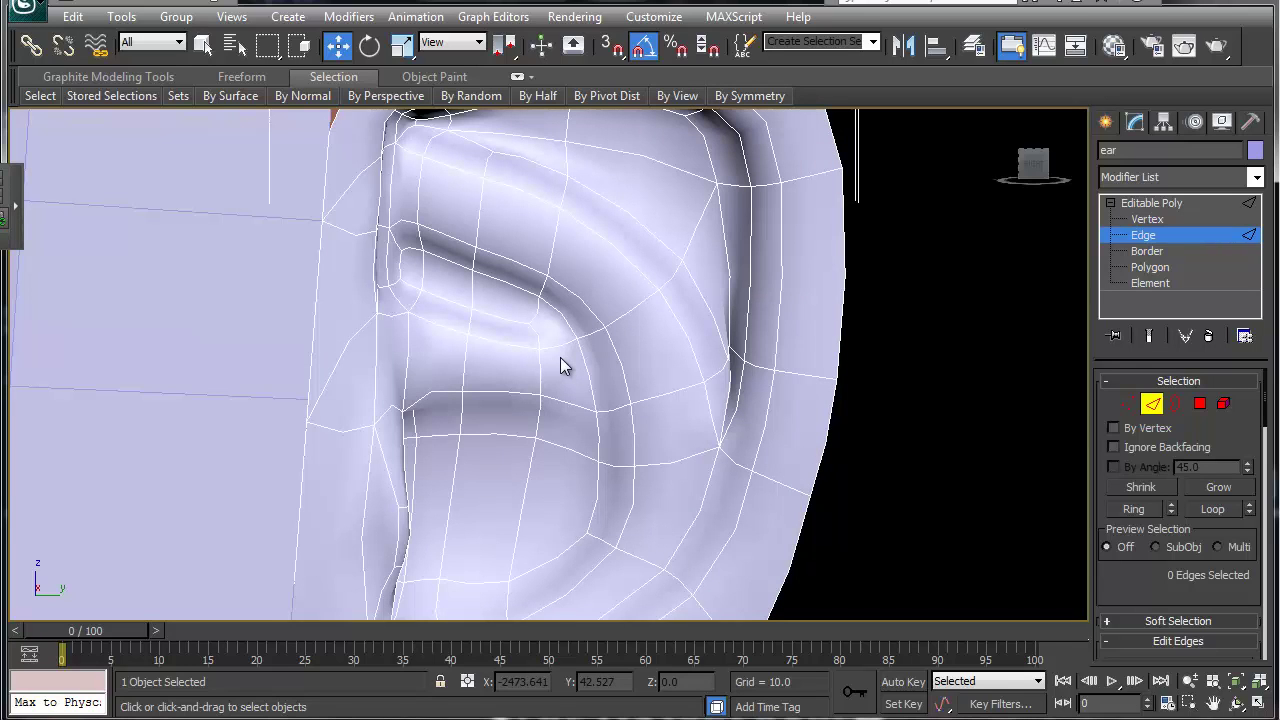
{"action": "key", "text": "ctrl+q"}
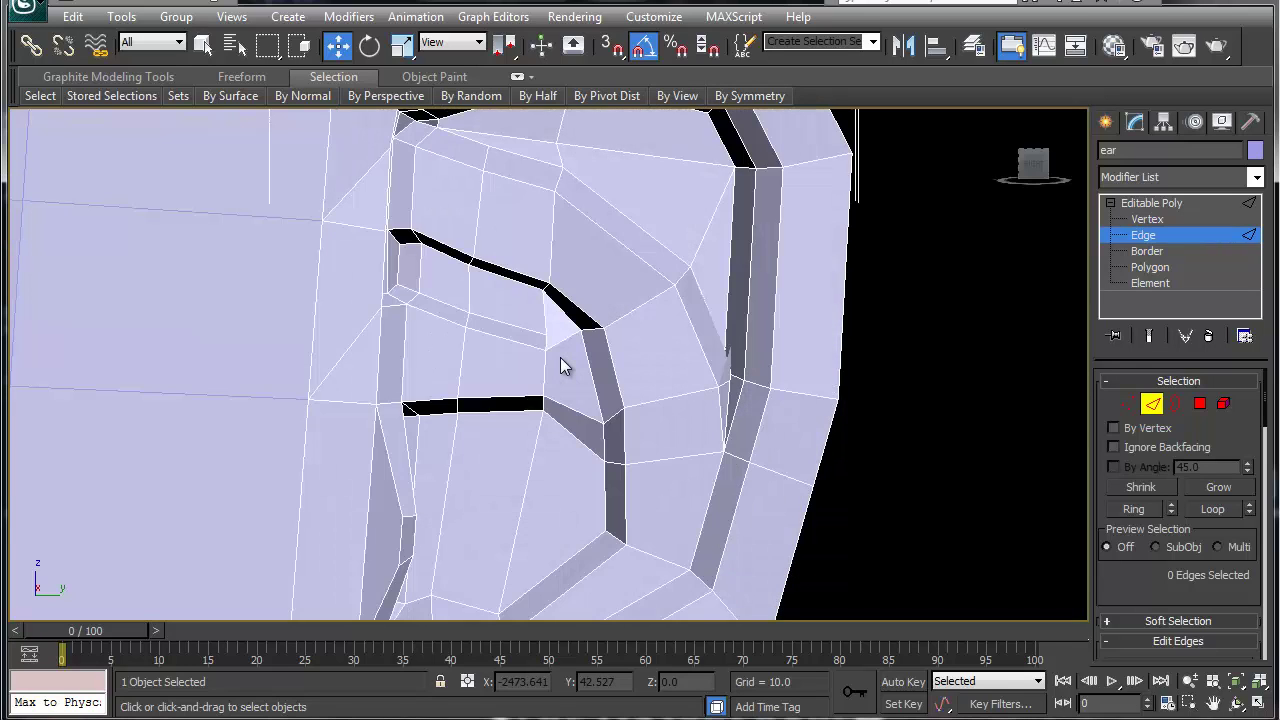
Reselect the ear polygons with fewer than 4 sides and examine the area behind the middle fold
{"action": "mouse_move", "coordinate": [718, 115]}
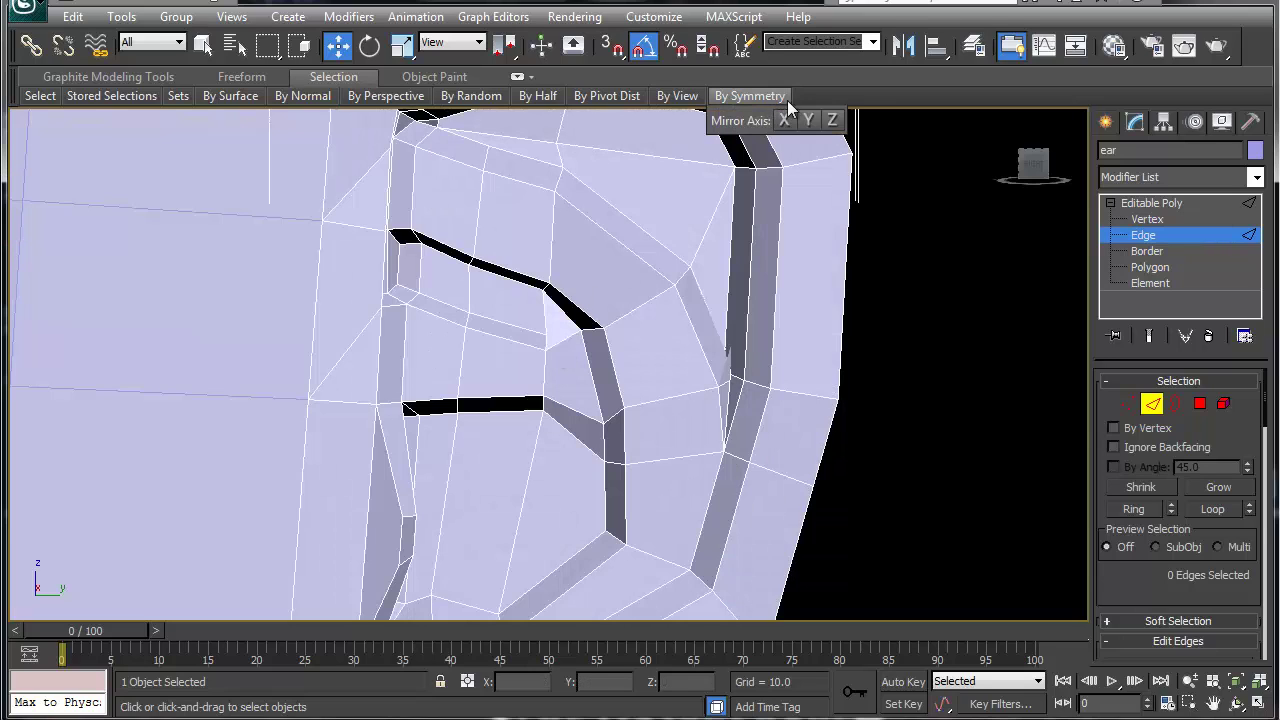
{"action": "left_click", "coordinate": [1150, 267]}
{"action": "mouse_move", "coordinate": [830, 104]}
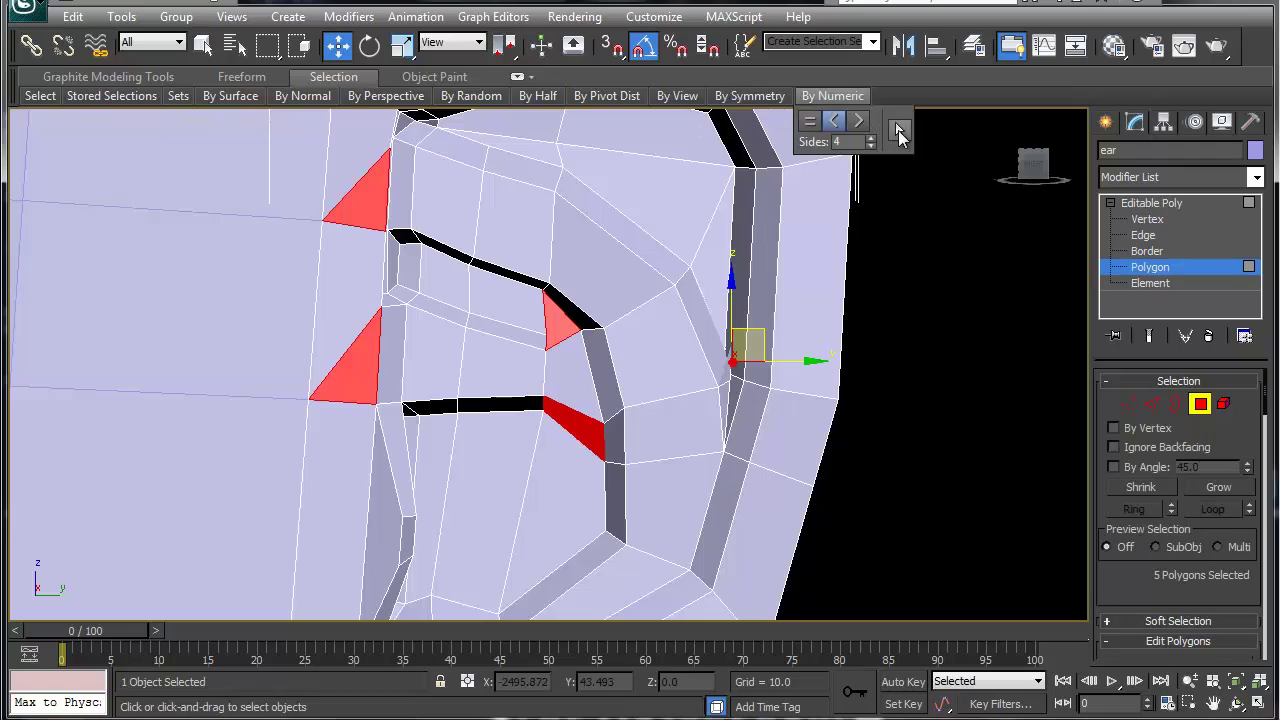
{"action": "left_click", "coordinate": [898, 129]}
{"action": "mouse_move", "coordinate": [634, 437]}
{"action": "middle_mouse_down", "text": "alt"}
{"action": "mouse_move", "coordinate": [622, 487]}
{"action": "mouse_move", "coordinate": [603, 445]}
{"action": "mouse_move", "coordinate": [648, 423]}
{"action": "mouse_move", "coordinate": [633, 433]}
{"action": "middle_mouse_up", "text": "alt"}
{"action": "scroll", "coordinate": [658, 393], "scroll_direction": "up", "scroll_amount": 4}
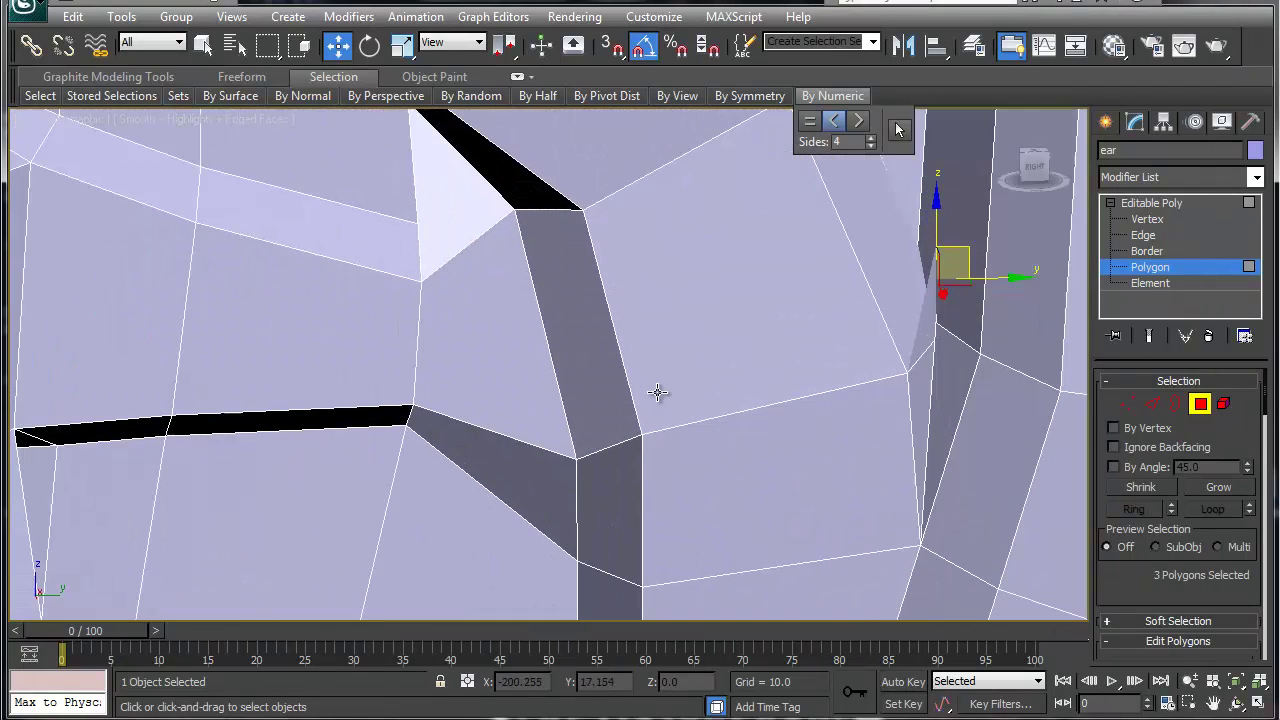
Move the hidden rear vertex at the lower end of the outer groove up and back to untangle the overlapping faces
{"action": "left_click", "coordinate": [867, 340]}
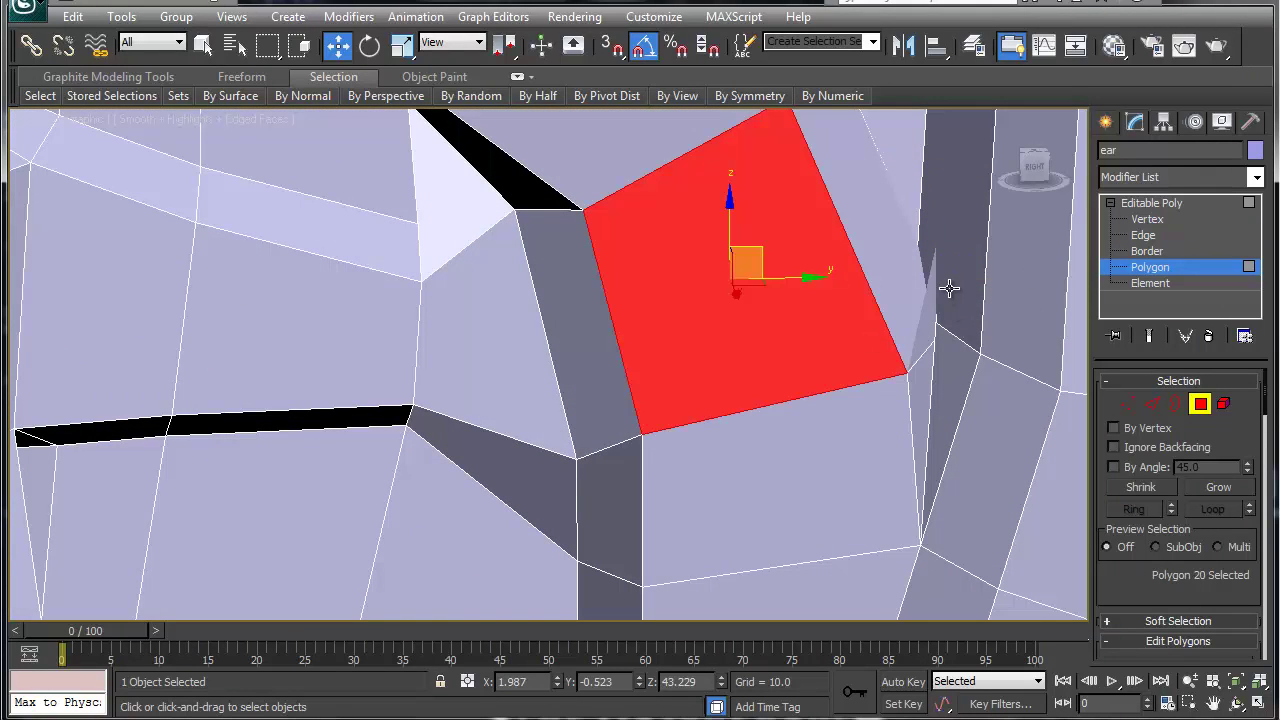
{"action": "key", "text": "2"}
{"action": "key", "text": "1"}
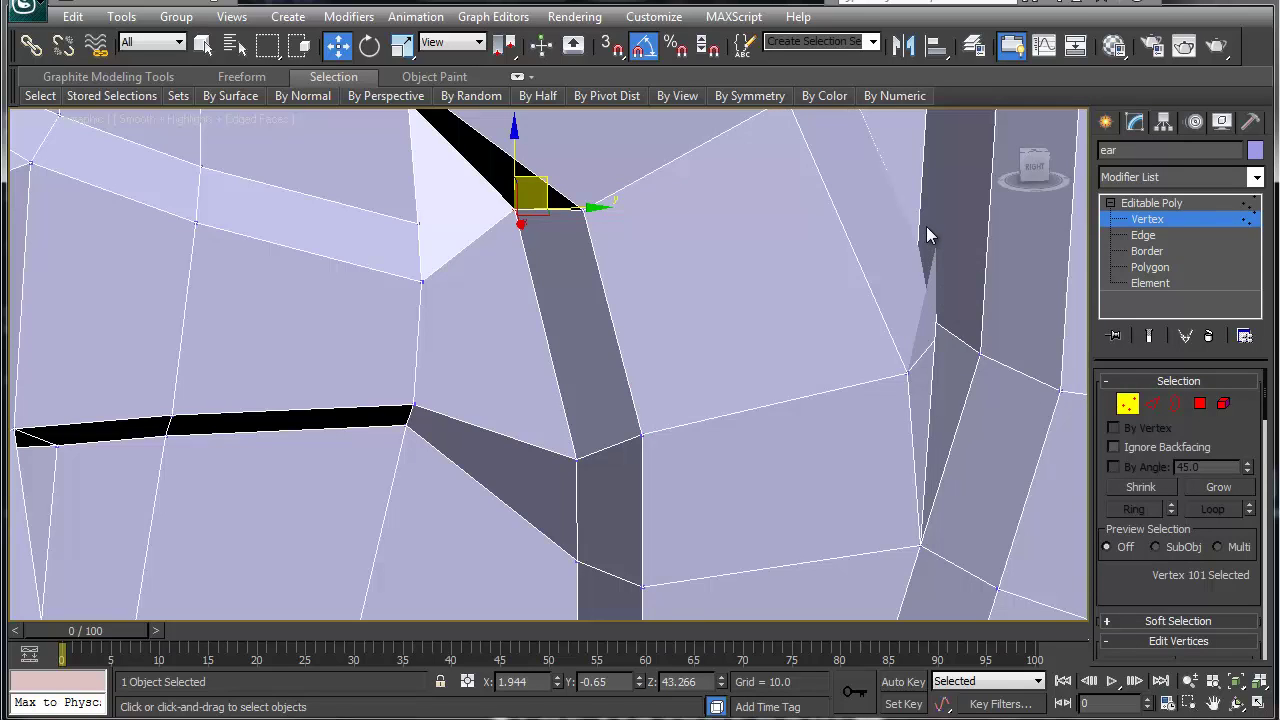
{"action": "key", "text": "F3"}
{"action": "left_click", "coordinate": [944, 212]}
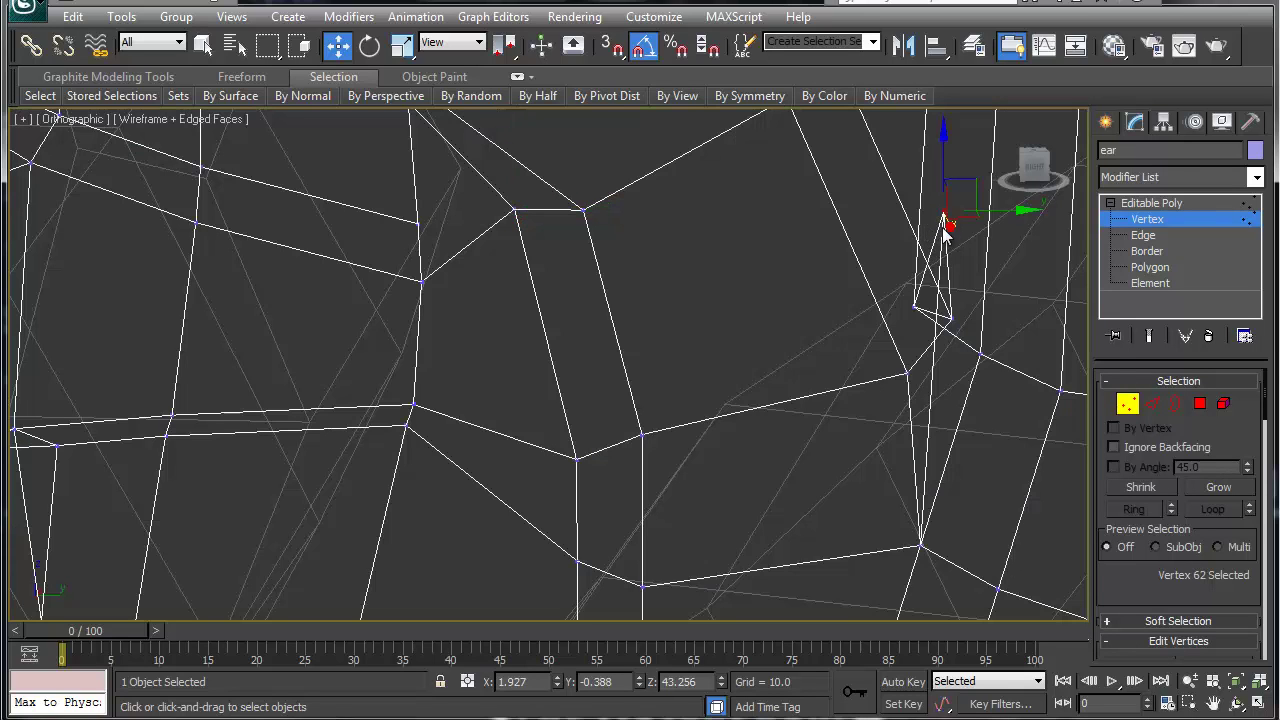
{"action": "left_click", "coordinate": [917, 303]}
{"action": "left_click_drag", "start_coordinate": [922, 296], "coordinate": [972, 246]}
{"action": "key", "text": "F3"}
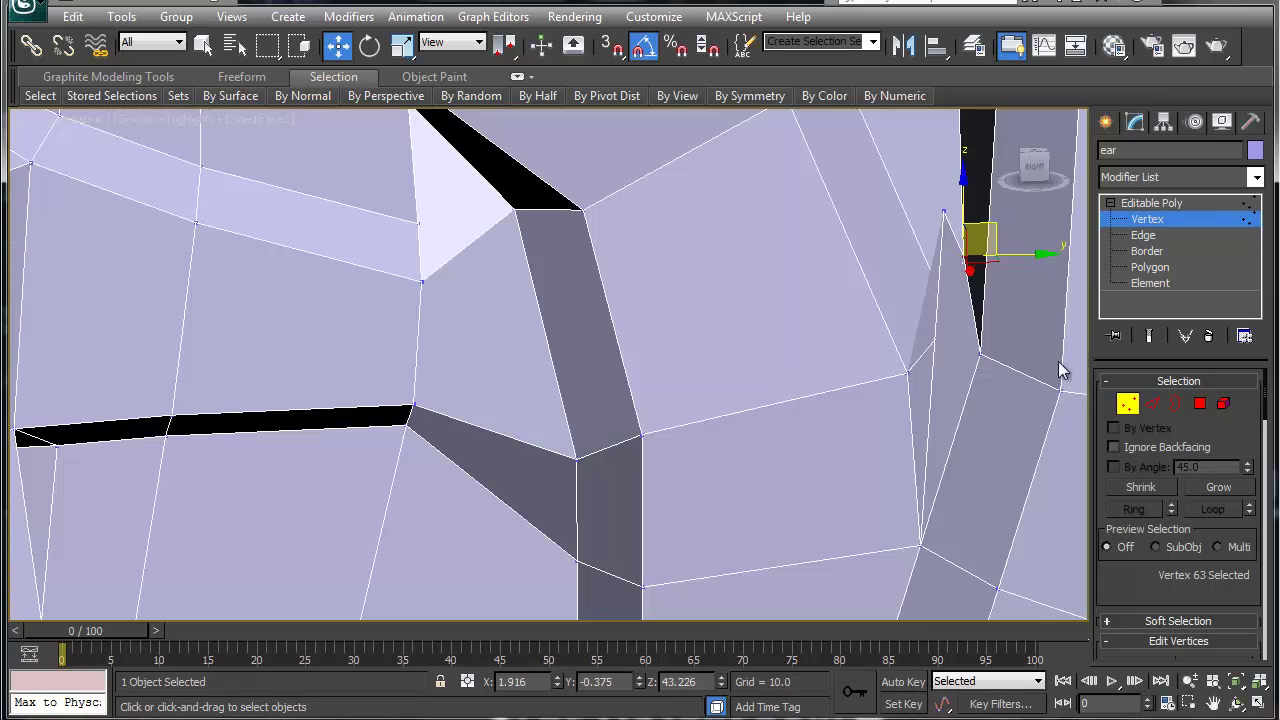
Reposition the remaining two overlapping vertices at the outer groove's lower end, lowering one and raising the other toward the fold
{"action": "middle_click_drag", "start_coordinate": [918, 291], "coordinate": [871, 252]}
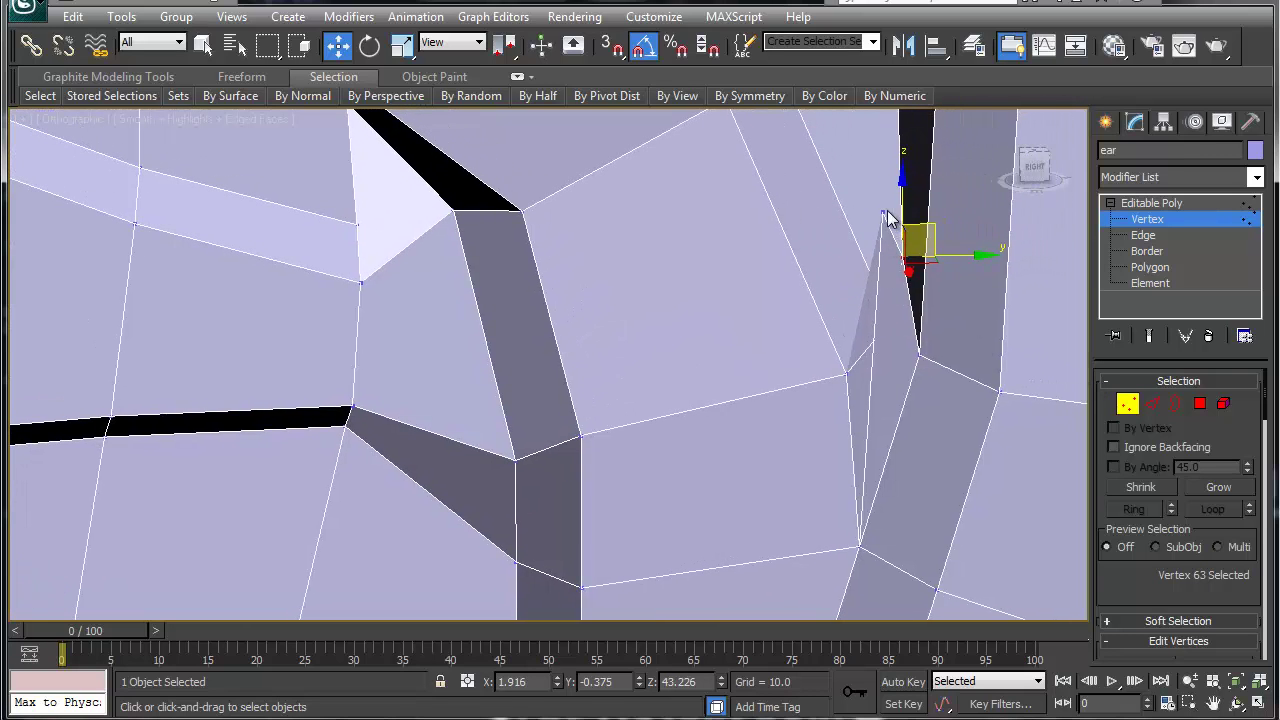
{"action": "left_click", "coordinate": [886, 216]}
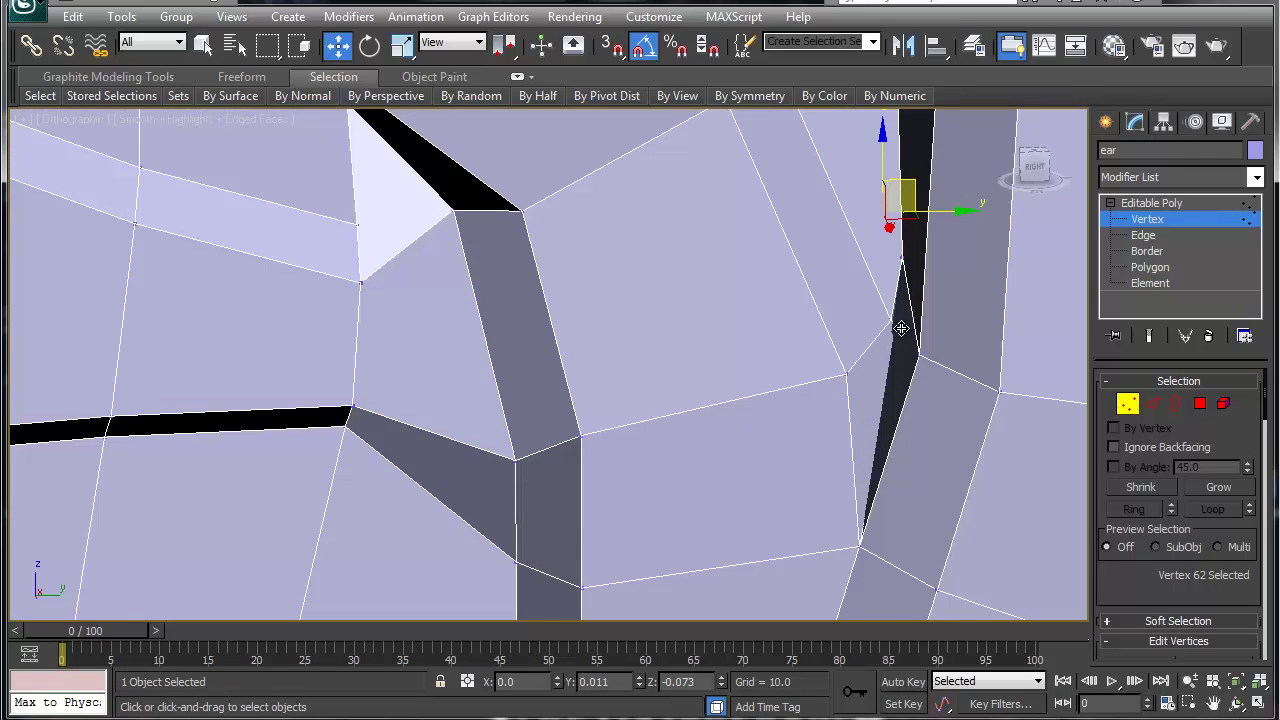
{"action": "mouse_move", "coordinate": [901, 328]}
{"action": "left_mouse_down"}
{"action": "mouse_move", "coordinate": [916, 336]}
{"action": "mouse_move", "coordinate": [897, 334]}
{"action": "left_mouse_up"}
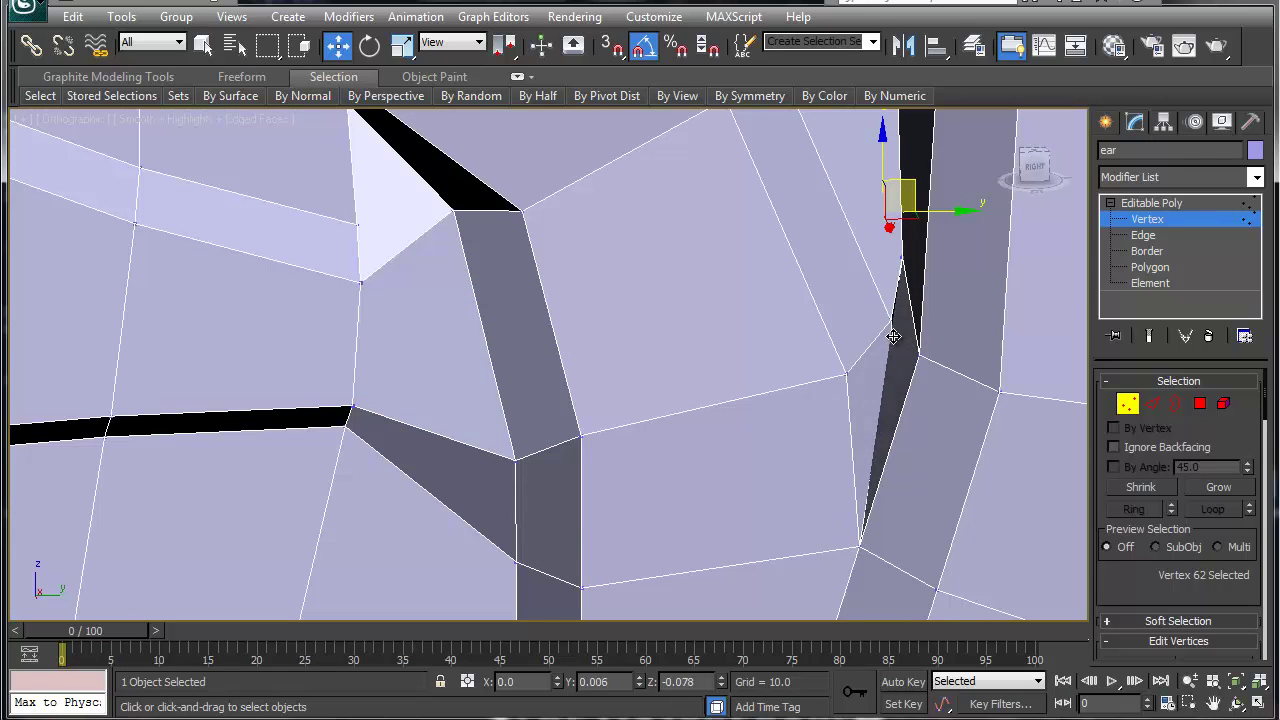
{"action": "left_click", "coordinate": [891, 328]}
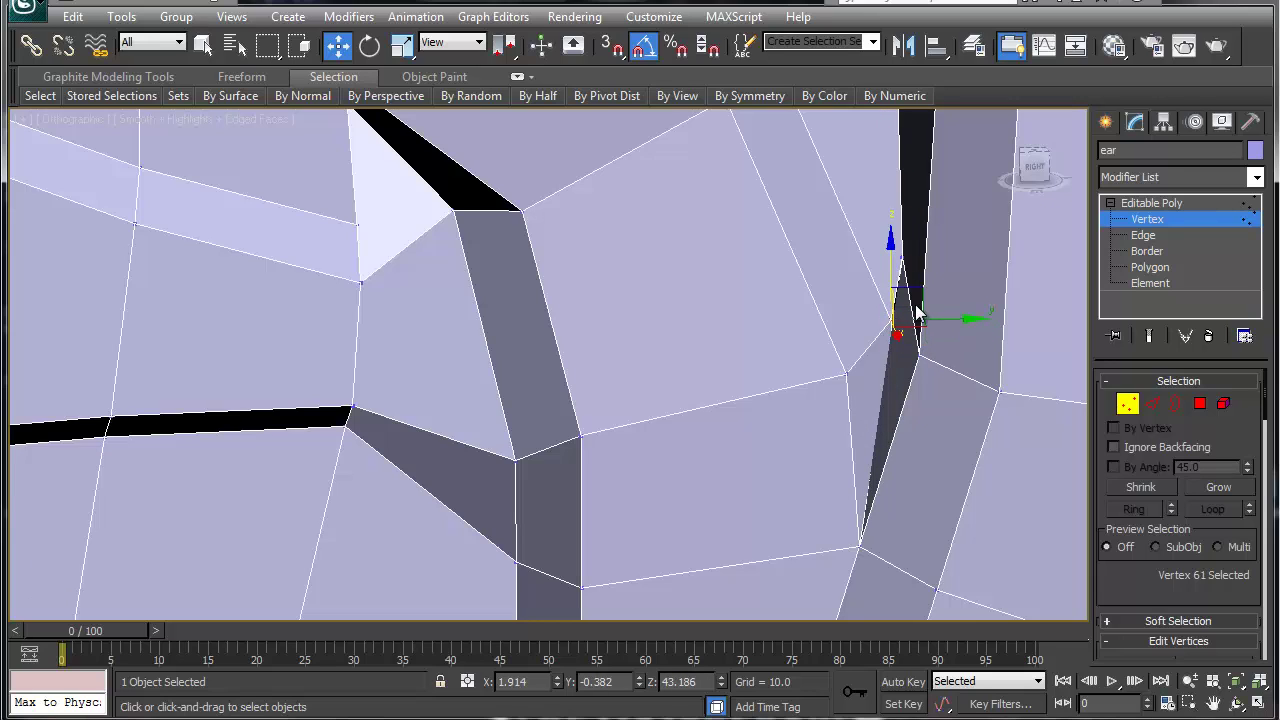
{"action": "left_click", "coordinate": [902, 272]}
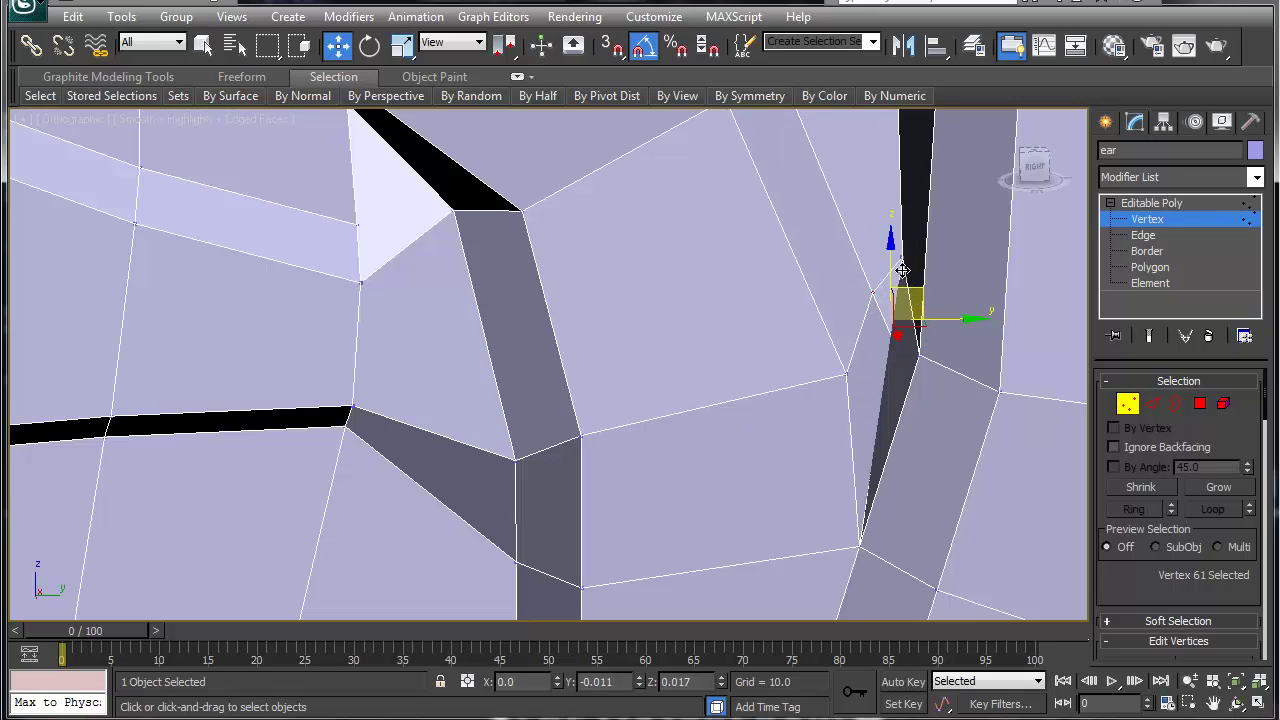
{"action": "left_click", "coordinate": [894, 348]}
{"action": "left_click", "coordinate": [890, 337]}
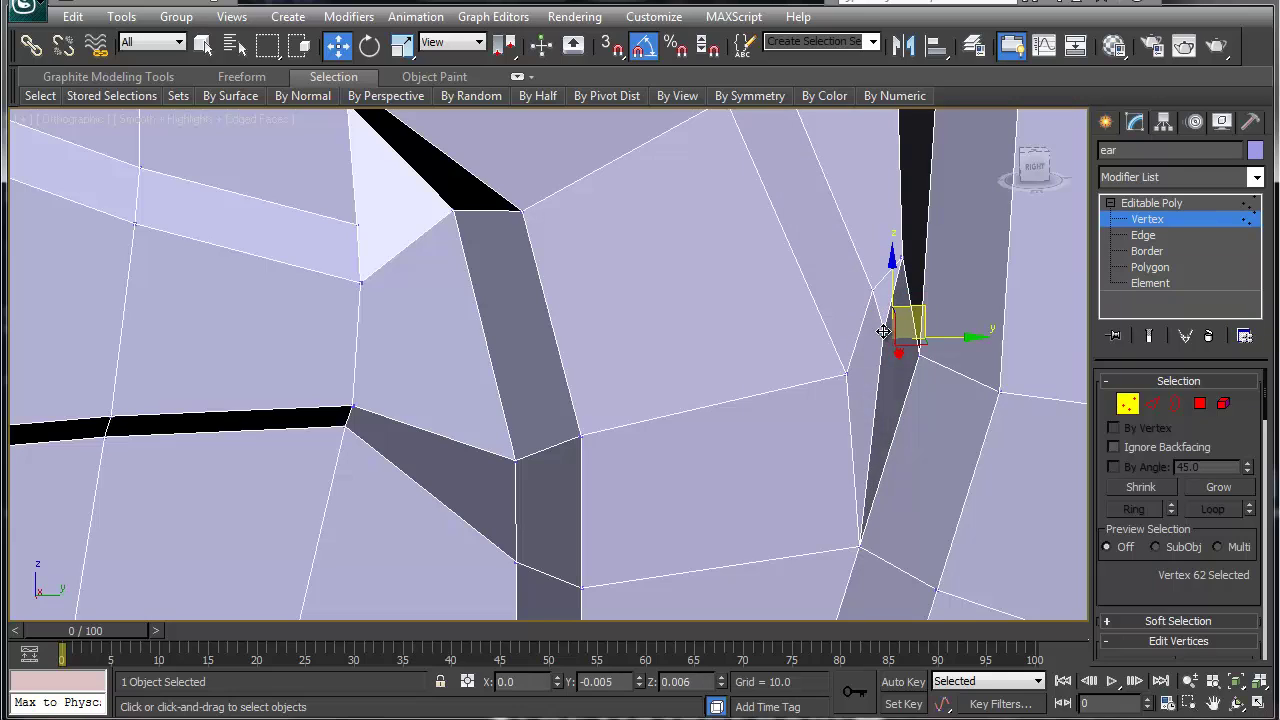
{"action": "left_click", "coordinate": [893, 446]}
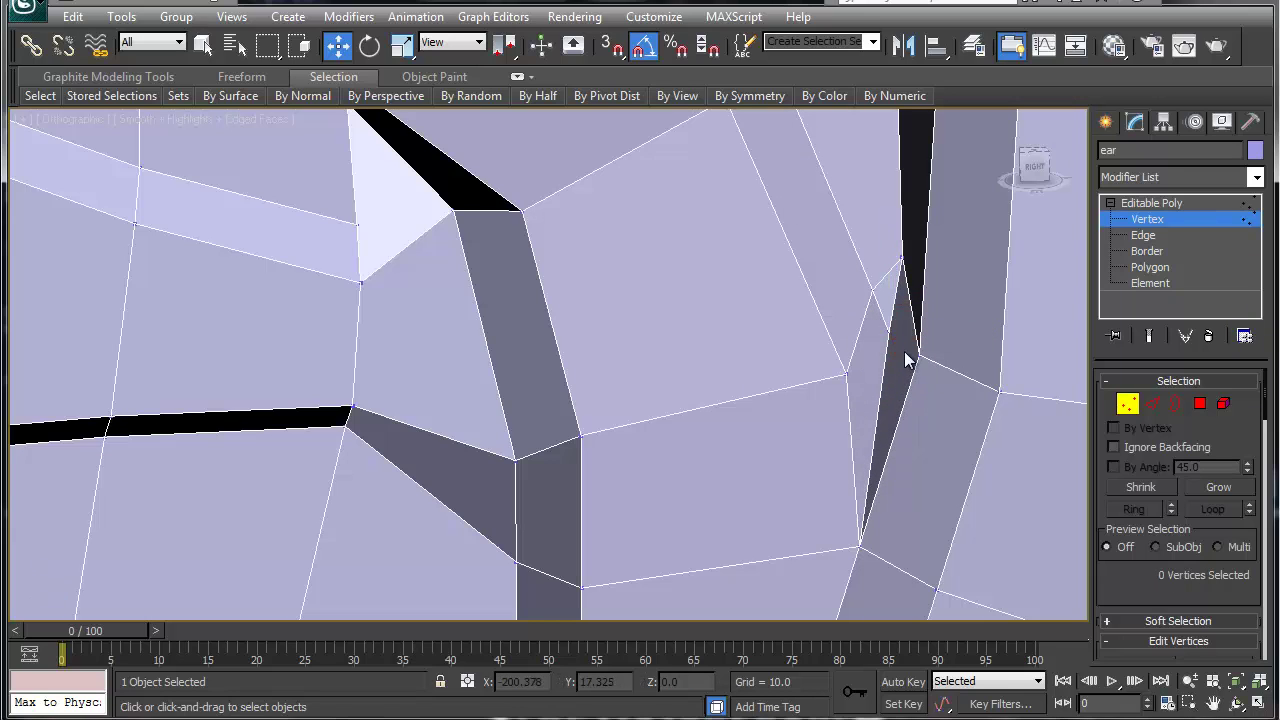
Collapse the three clustered vertices at the lower end of the outer groove into one
{"action": "middle_click_drag", "start_coordinate": [906, 357], "coordinate": [694, 337], "text": "alt"}
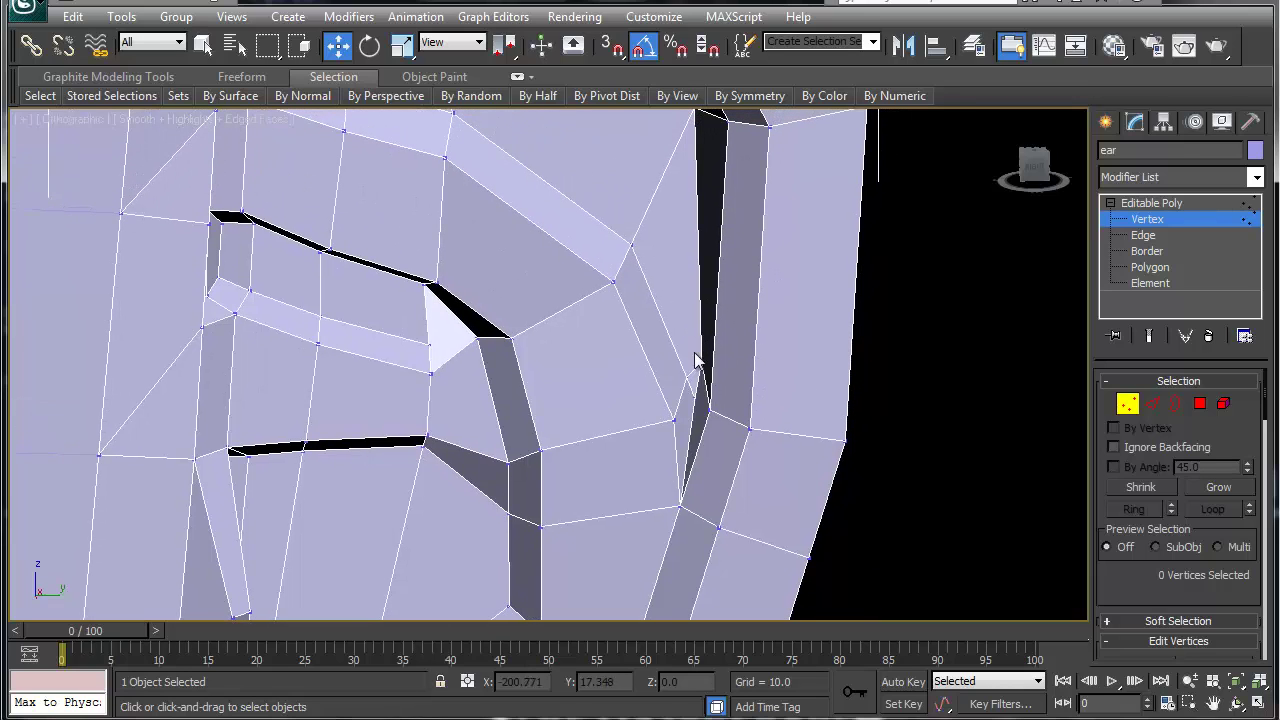
{"action": "scroll", "coordinate": [707, 415], "scroll_direction": "up", "scroll_amount": 3}
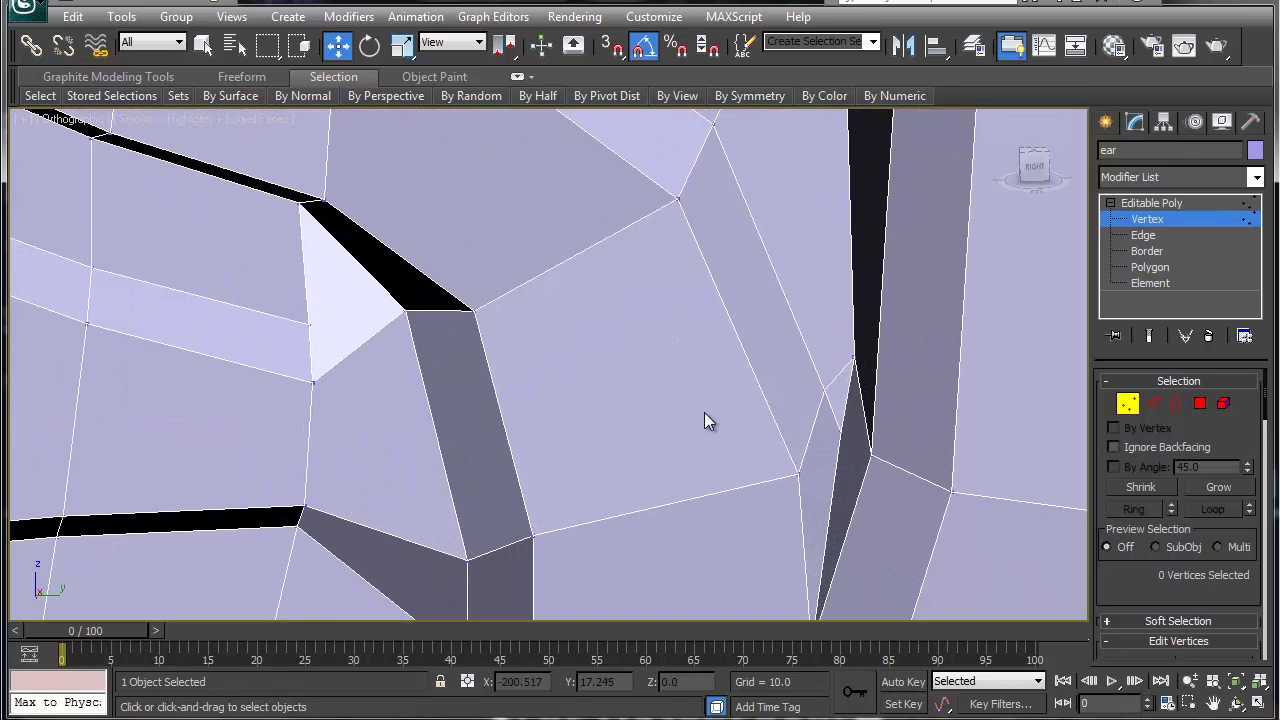
{"action": "left_click", "coordinate": [840, 430]}
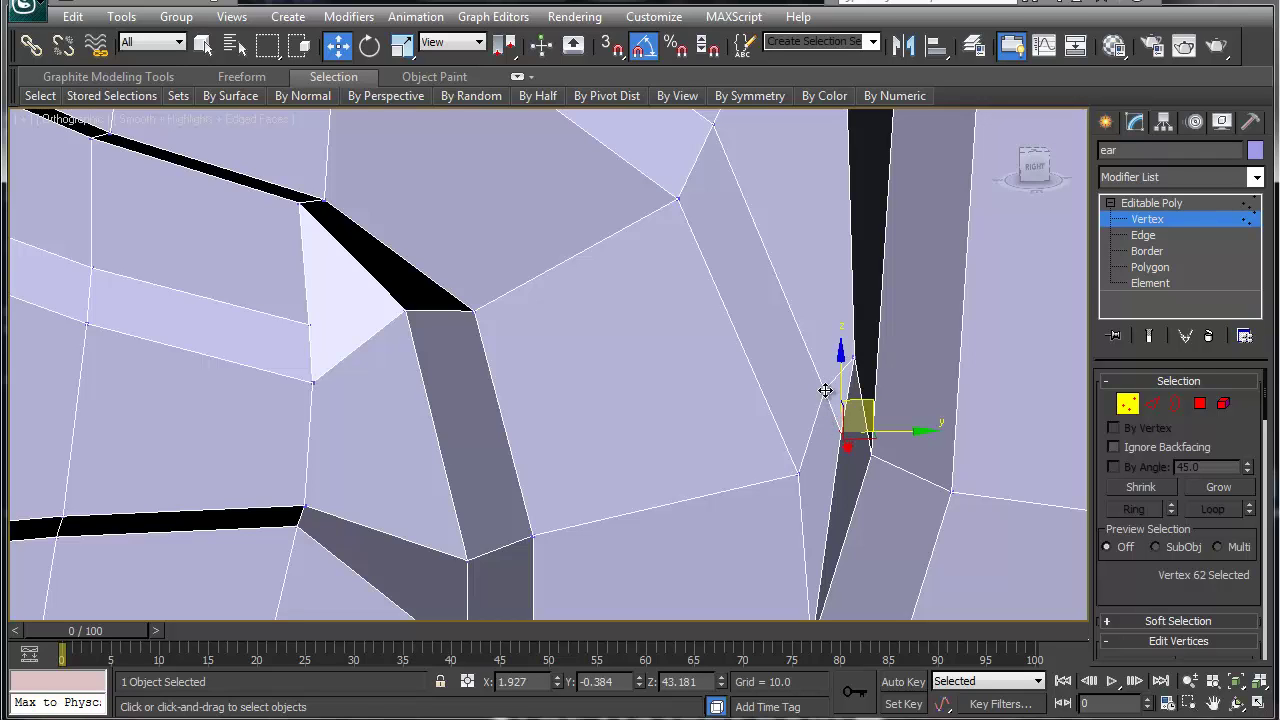
{"action": "left_click", "coordinate": [825, 390], "text": "ctrl"}
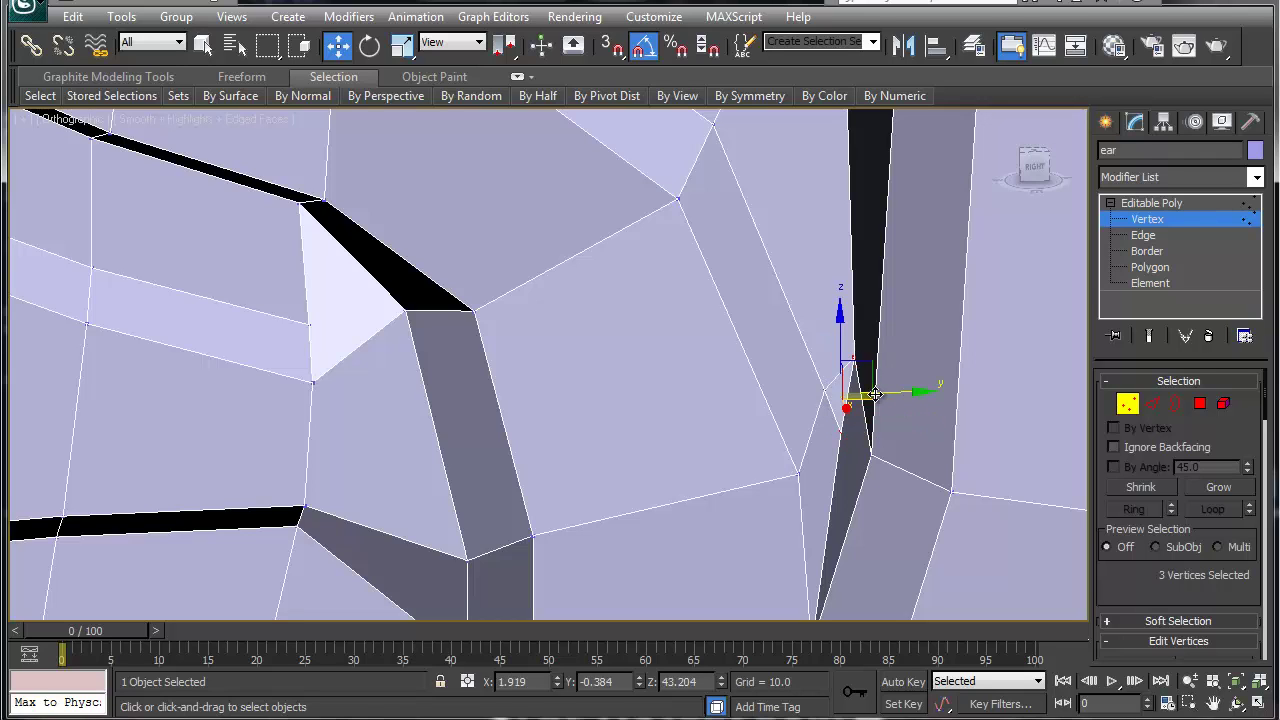
{"action": "key", "text": "ctrl+alt+c"}
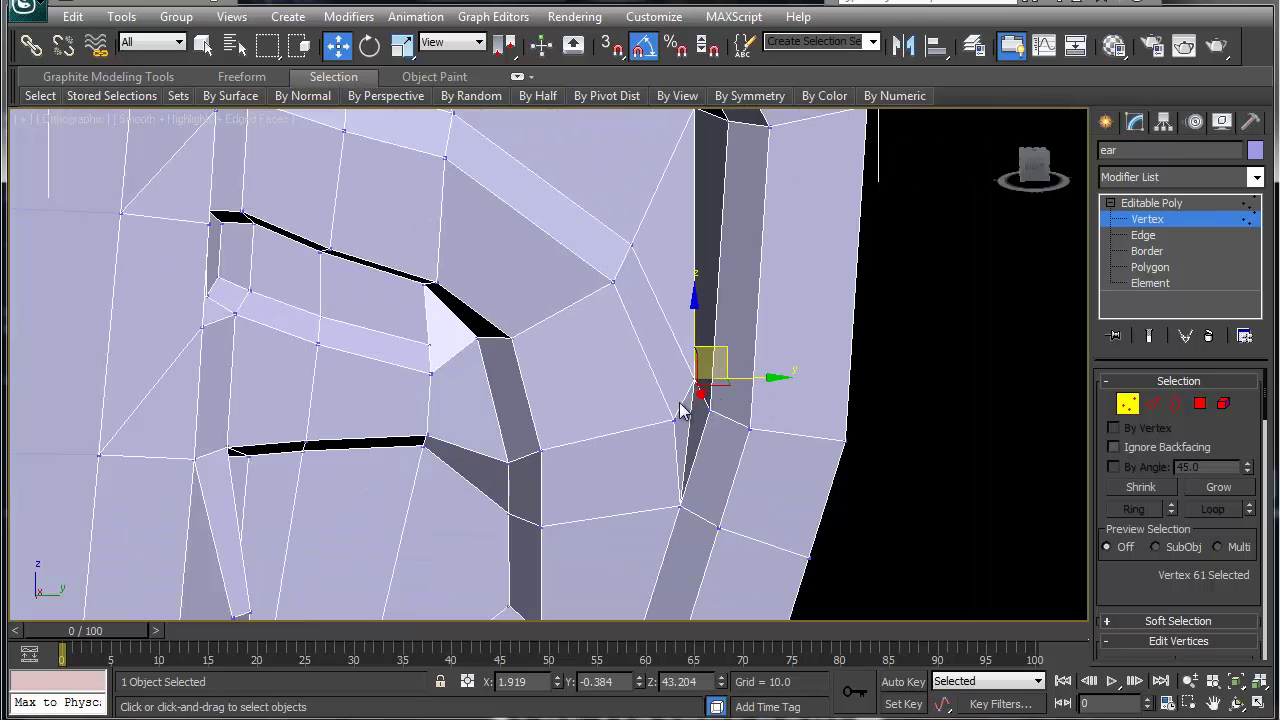
Remove the edge running down from the collapsed vertex across the lower end of the outer groove
{"action": "middle_click_drag", "start_coordinate": [677, 414], "coordinate": [669, 389], "text": "alt"}
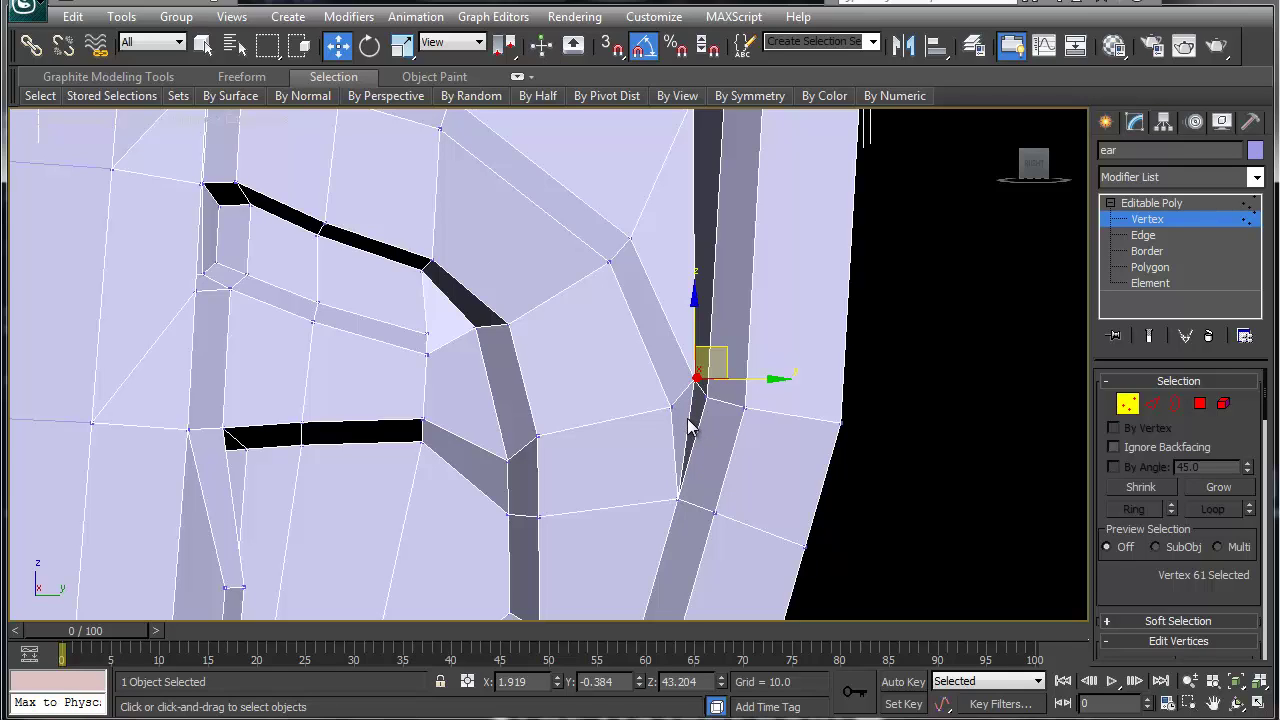
{"action": "key", "text": "2"}
{"action": "left_click", "coordinate": [686, 445]}
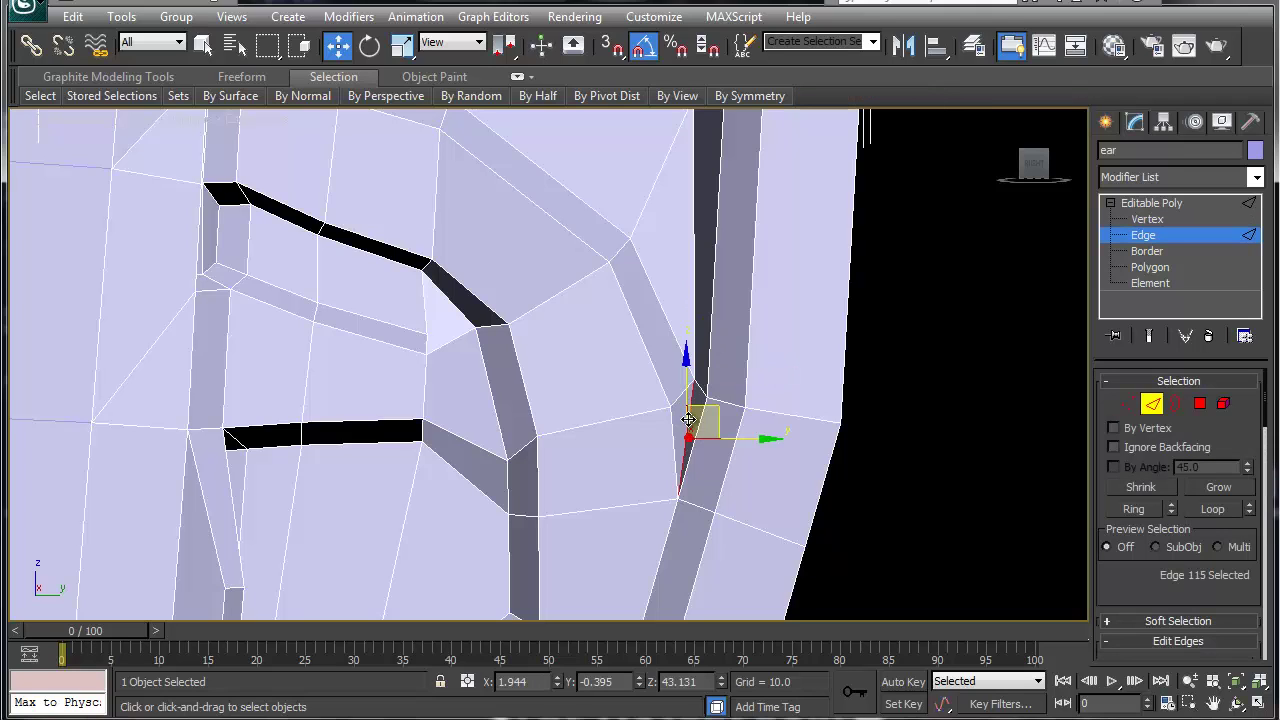
{"action": "key", "text": "BackSpace"}
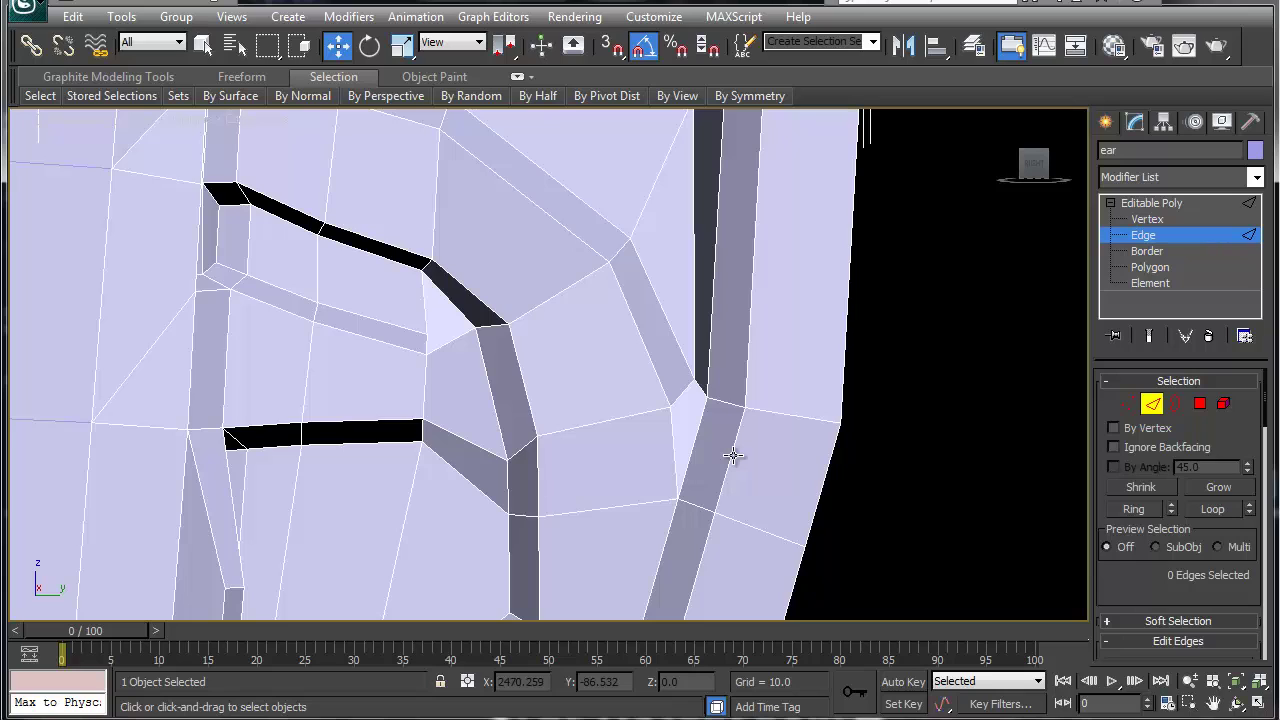
Select all remaining ear polygons with fewer than 4 sides again
{"action": "key", "text": "4"}
{"action": "middle_click_drag", "start_coordinate": [393, 441], "coordinate": [473, 433]}
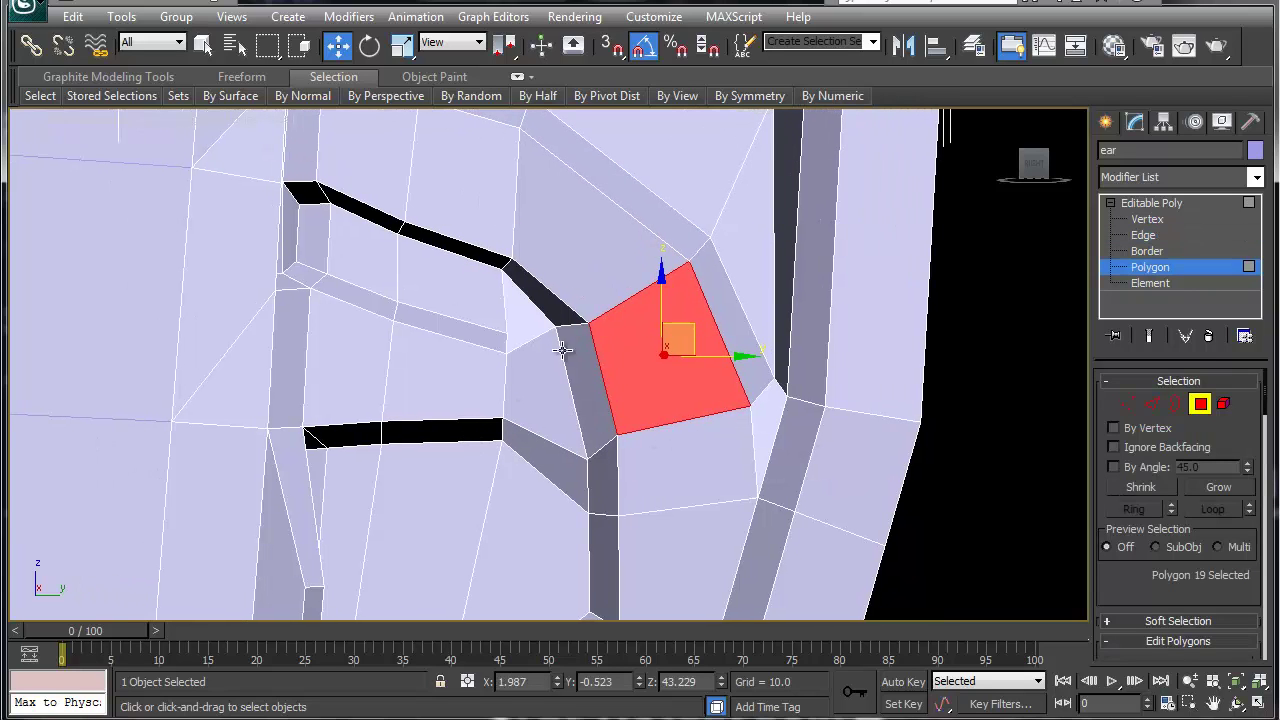
{"action": "left_click", "coordinate": [832, 95]}
{"action": "left_click", "coordinate": [898, 133]}
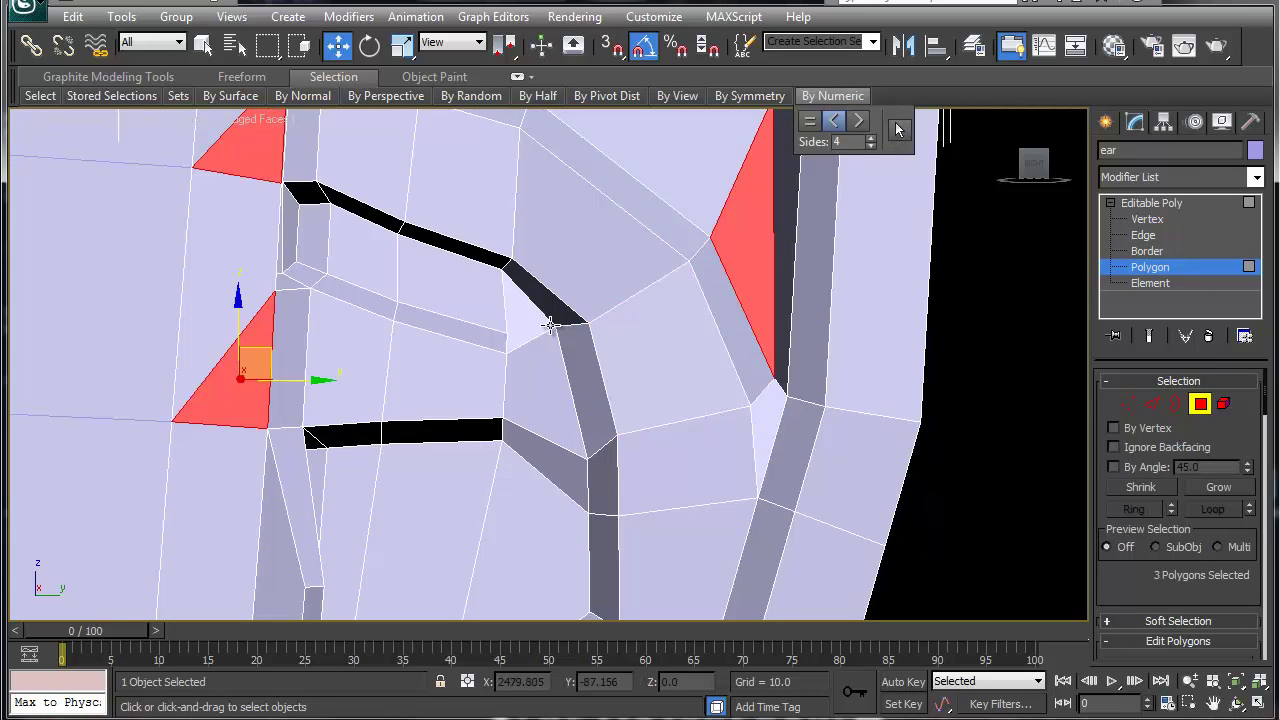
Lower the small polygon at the front end of the upper fold slightly, to Z 43.597
{"action": "scroll", "coordinate": [541, 328], "scroll_direction": "down", "scroll_amount": 5}
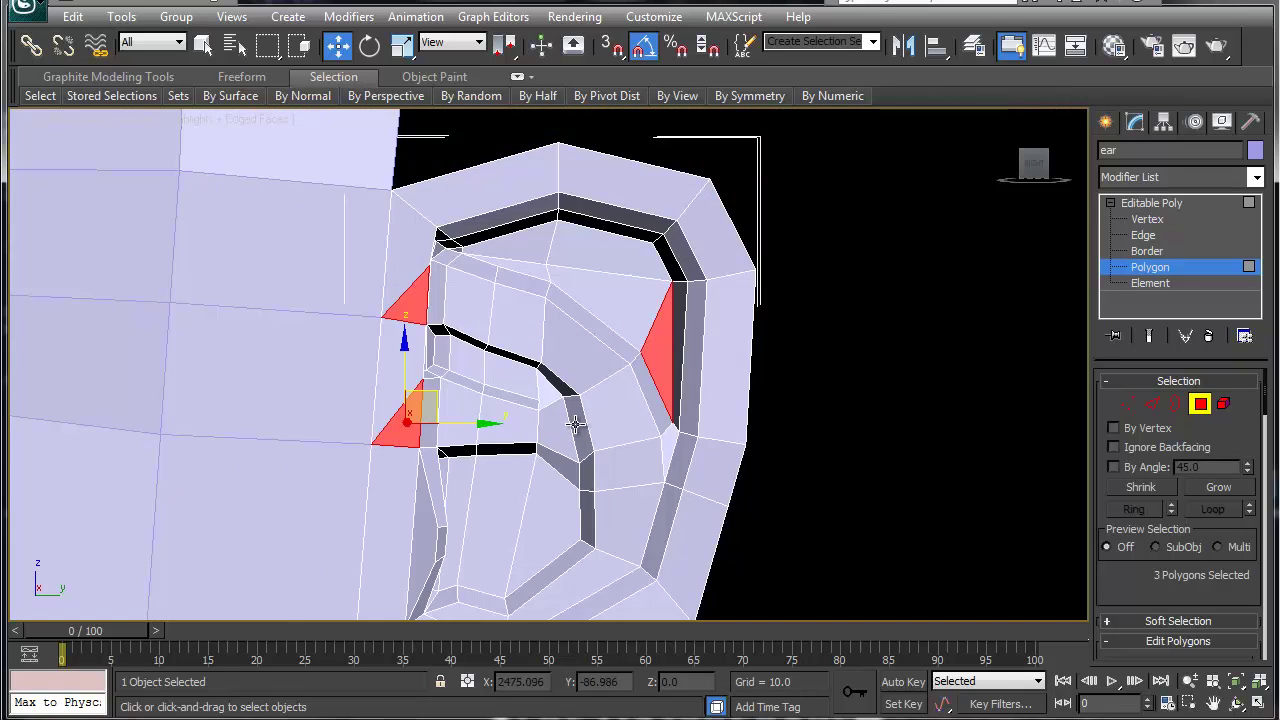
{"action": "scroll", "coordinate": [575, 425], "scroll_direction": "up", "scroll_amount": 4}
{"action": "middle_click_drag", "start_coordinate": [608, 400], "coordinate": [651, 488]}
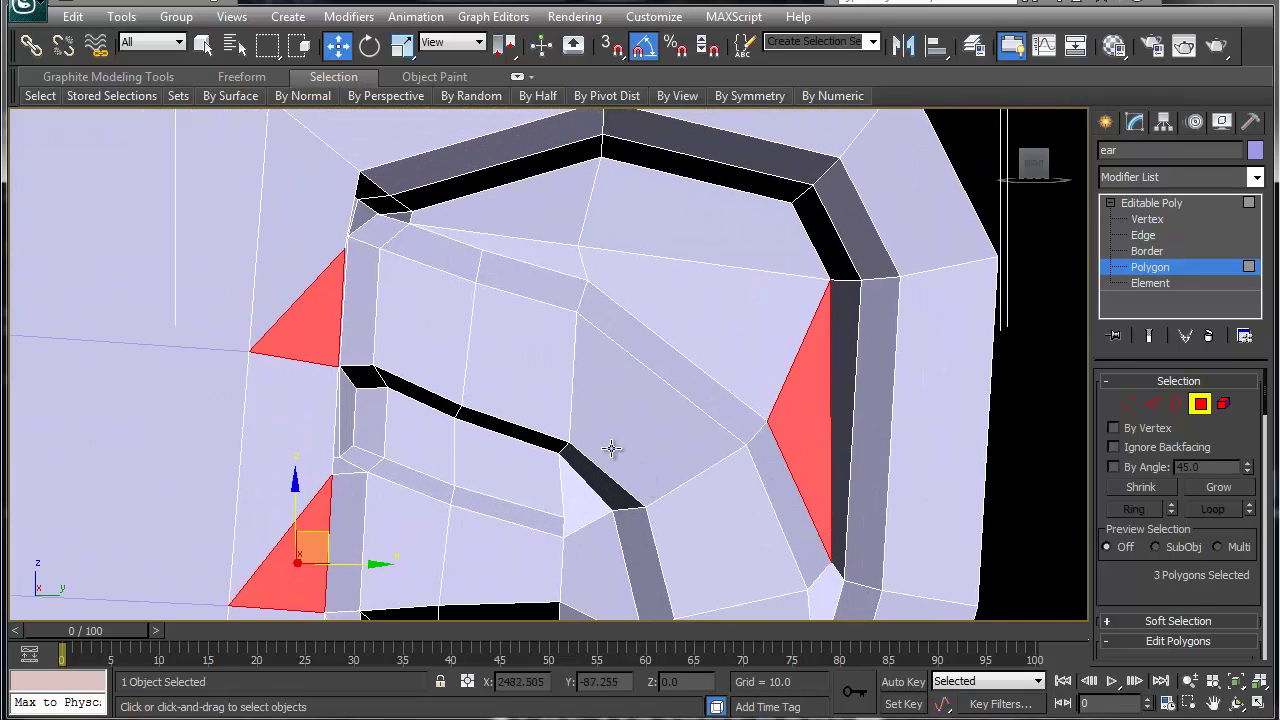
{"action": "middle_click_drag", "start_coordinate": [508, 337], "coordinate": [463, 314], "text": "alt"}
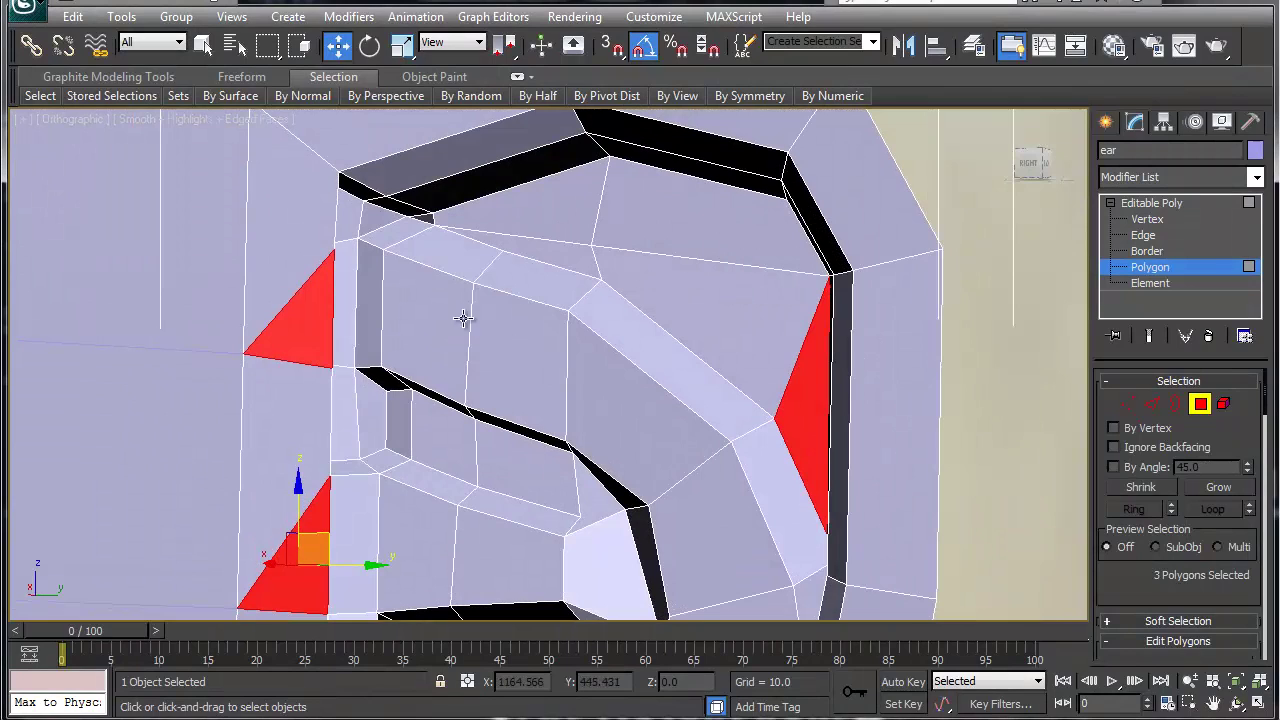
{"action": "left_click", "coordinate": [408, 226]}
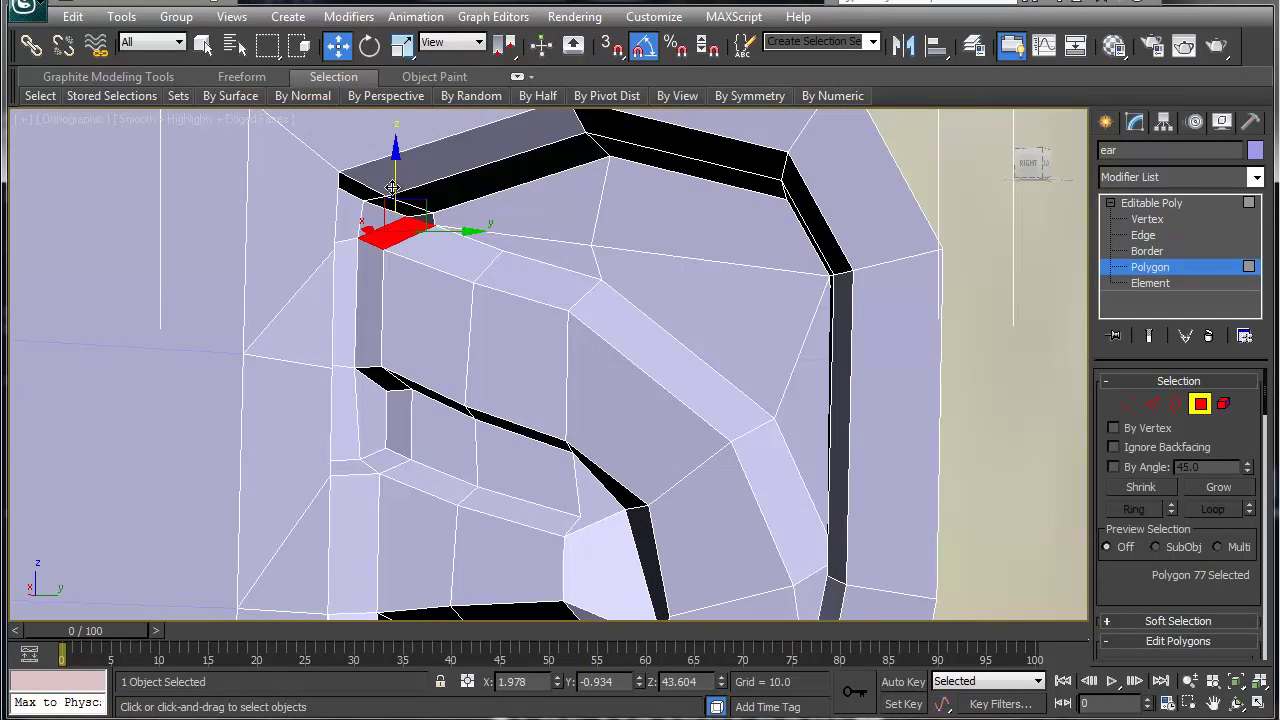
{"action": "left_click_drag", "start_coordinate": [395, 186], "coordinate": [396, 192]}
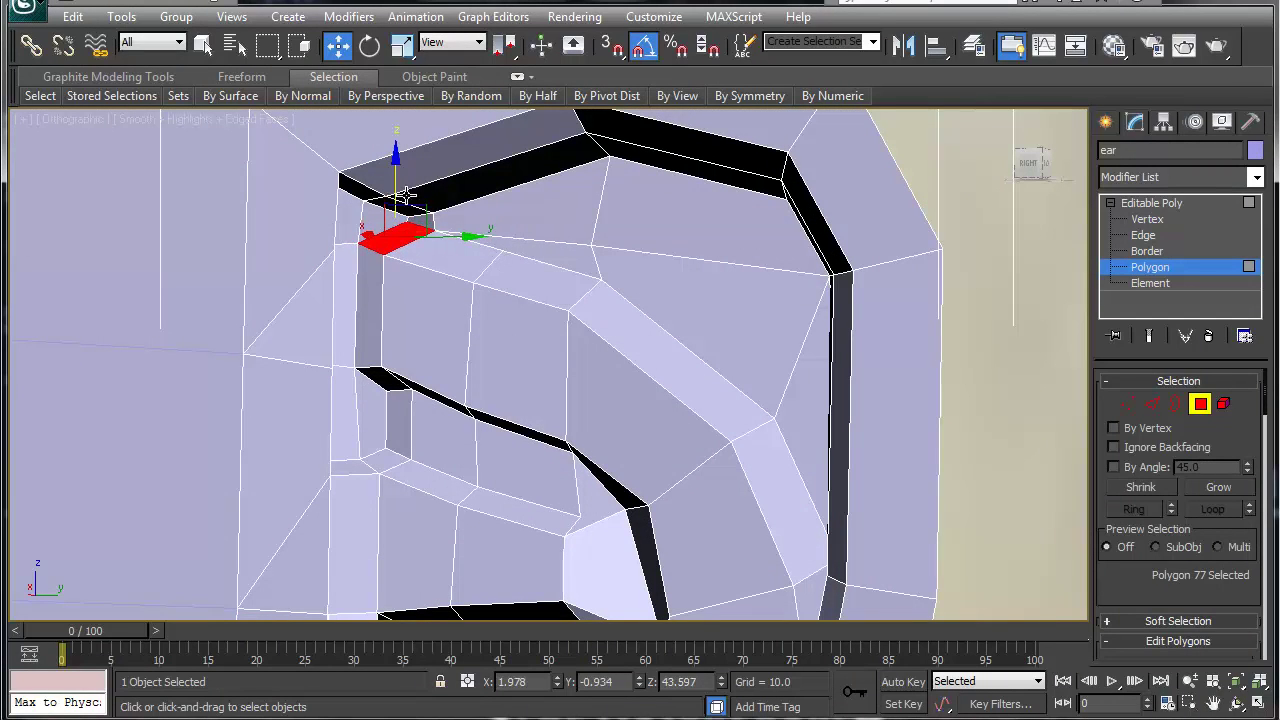
Select the ear polygons with fewer than 4 sides to locate the triangles around the folds
{"action": "middle_click_drag", "start_coordinate": [552, 440], "coordinate": [748, 340], "text": "alt"}
{"action": "mouse_move", "coordinate": [836, 98]}
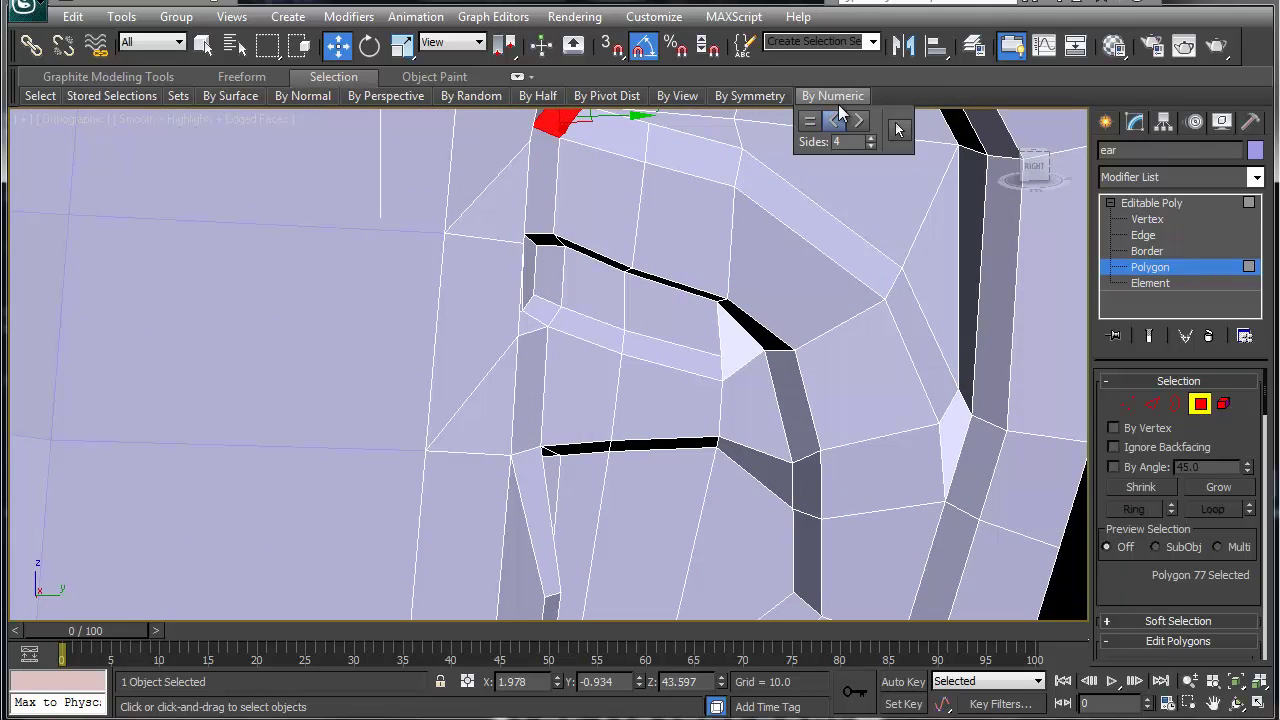
{"action": "left_click", "coordinate": [897, 133]}
{"action": "middle_click_drag", "start_coordinate": [651, 346], "coordinate": [573, 432]}
{"action": "scroll", "coordinate": [650, 342], "scroll_direction": "down", "scroll_amount": 5}
{"action": "scroll", "coordinate": [589, 371], "scroll_direction": "up", "scroll_amount": 3}
{"action": "scroll", "coordinate": [563, 440], "scroll_direction": "up", "scroll_amount": 2}
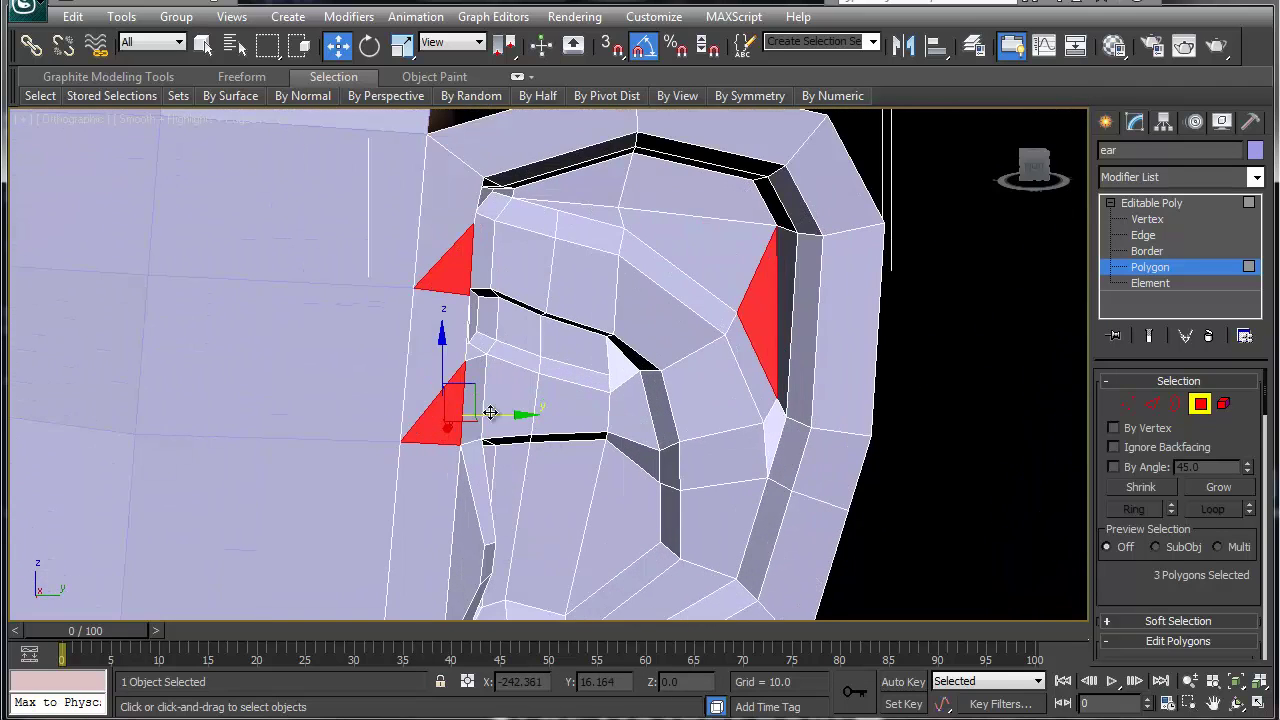
Cut an edge linking the two triangles on the ear's front border strip, and reselect polygons with fewer than 4 sides
{"action": "right_click", "coordinate": [434, 398]}
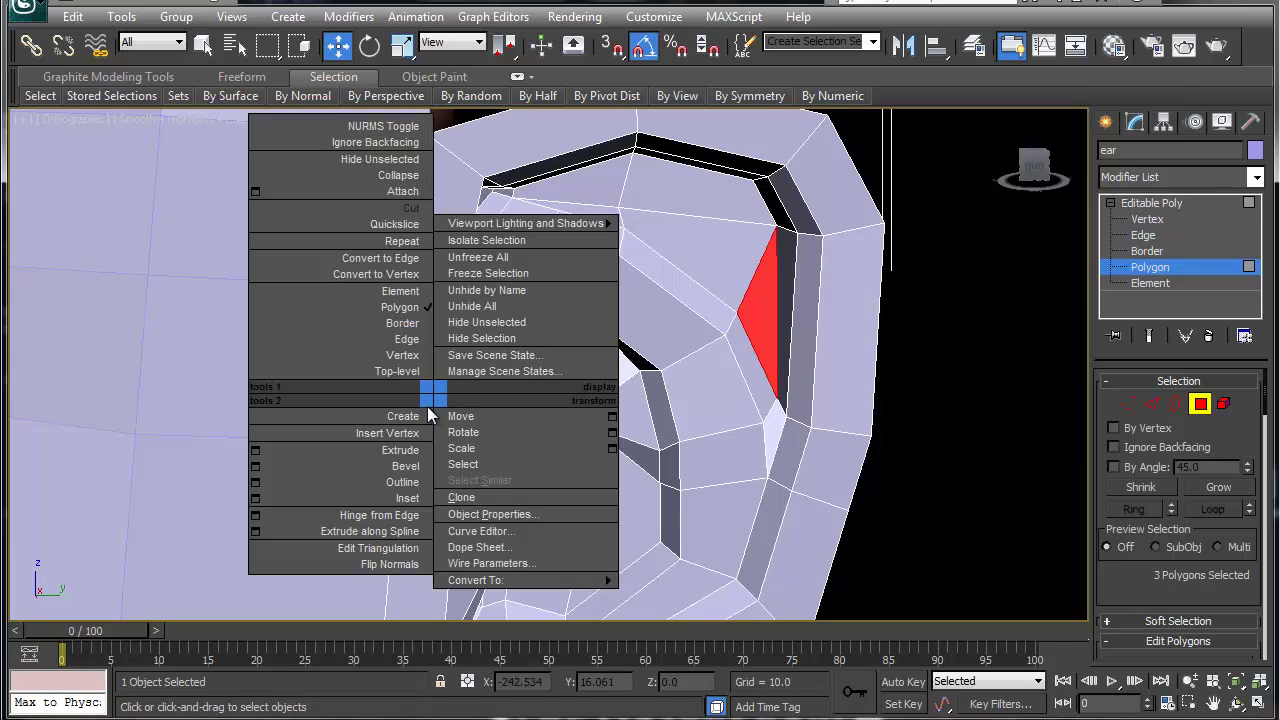
{"action": "left_click", "coordinate": [411, 208]}
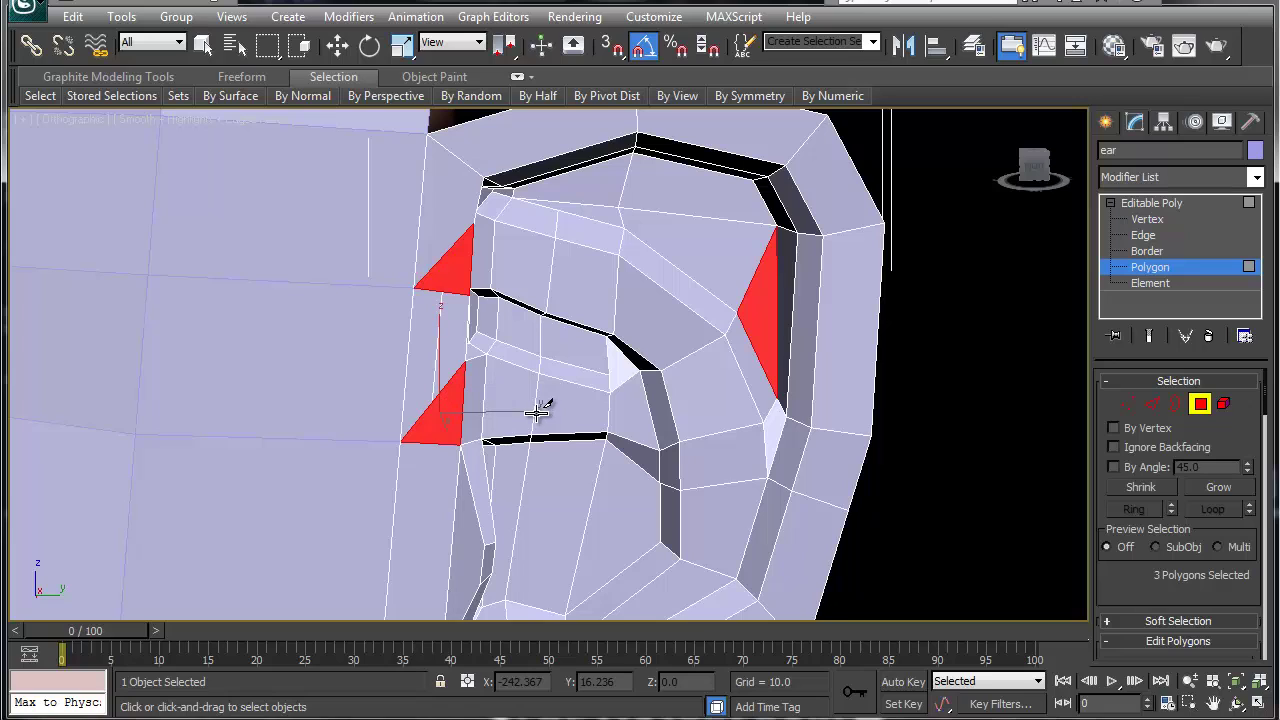
{"action": "mouse_move", "coordinate": [835, 97]}
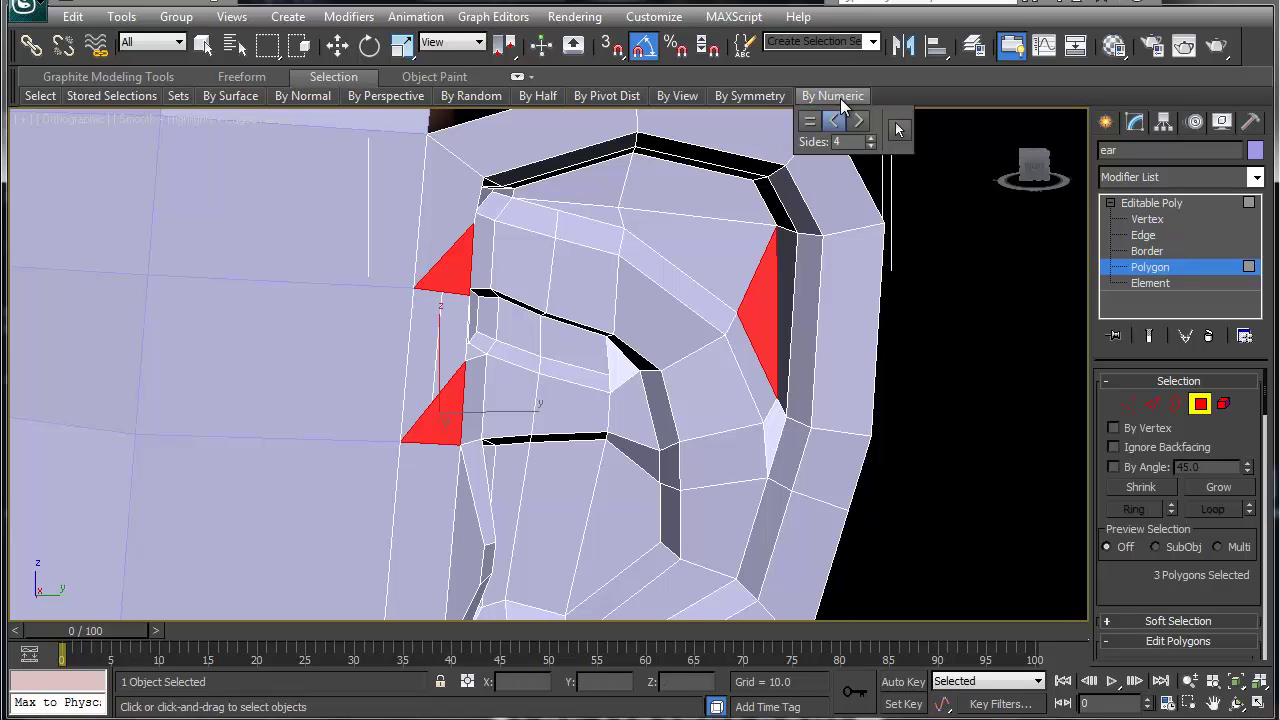
{"action": "left_click", "coordinate": [897, 125]}
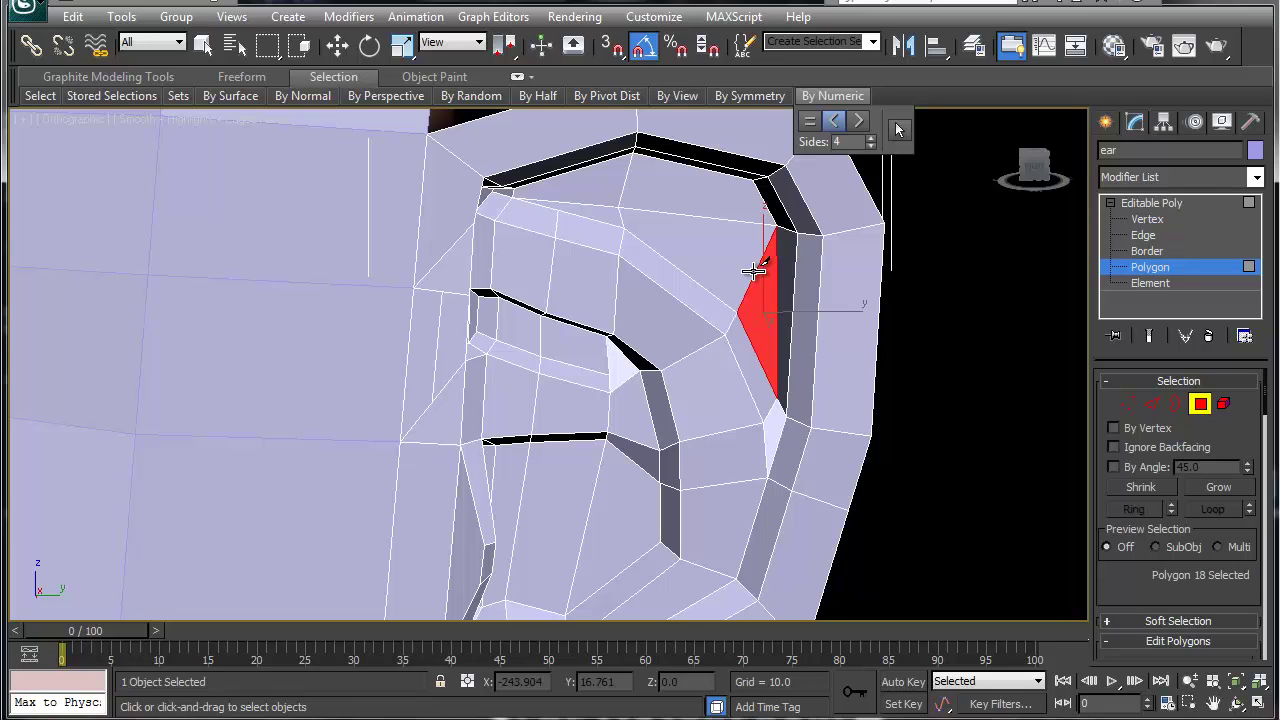
Cut from the upper fold's bend to the outer groove's upper back corner, and from that cut's middle to the adjacent triangle's inner side
{"action": "left_click", "coordinate": [622, 228]}
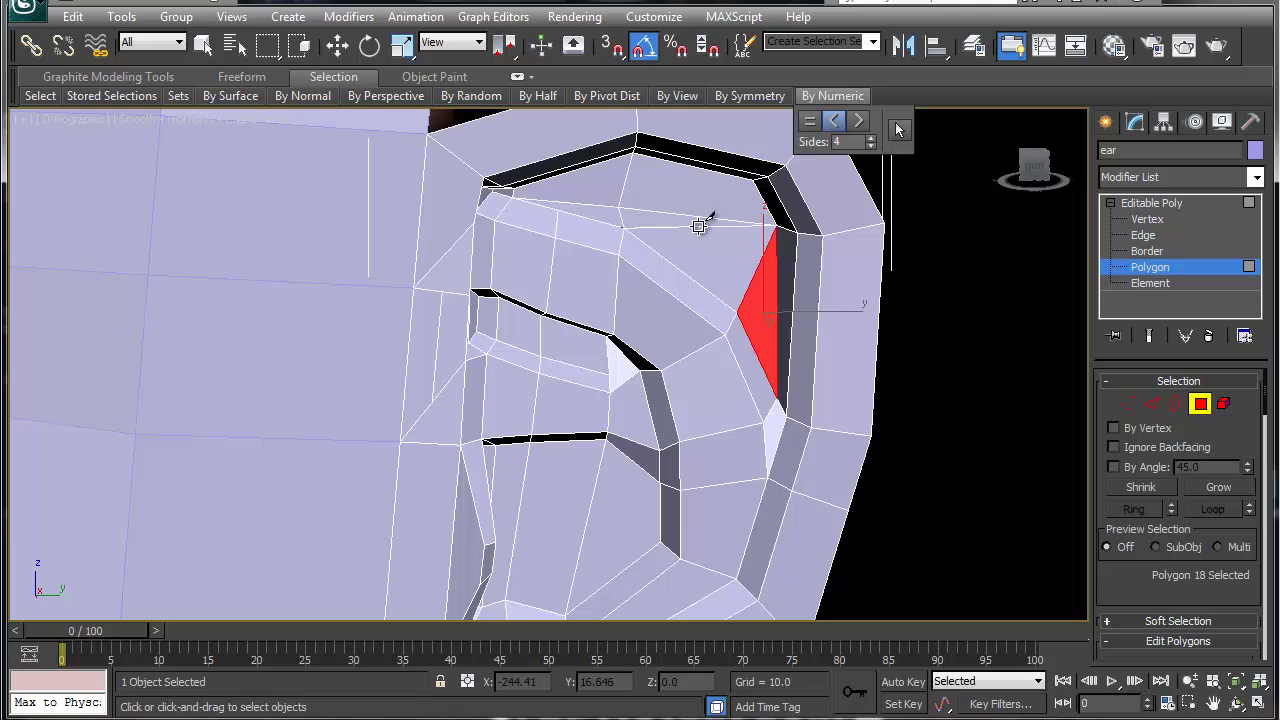
{"action": "left_click", "coordinate": [775, 227]}
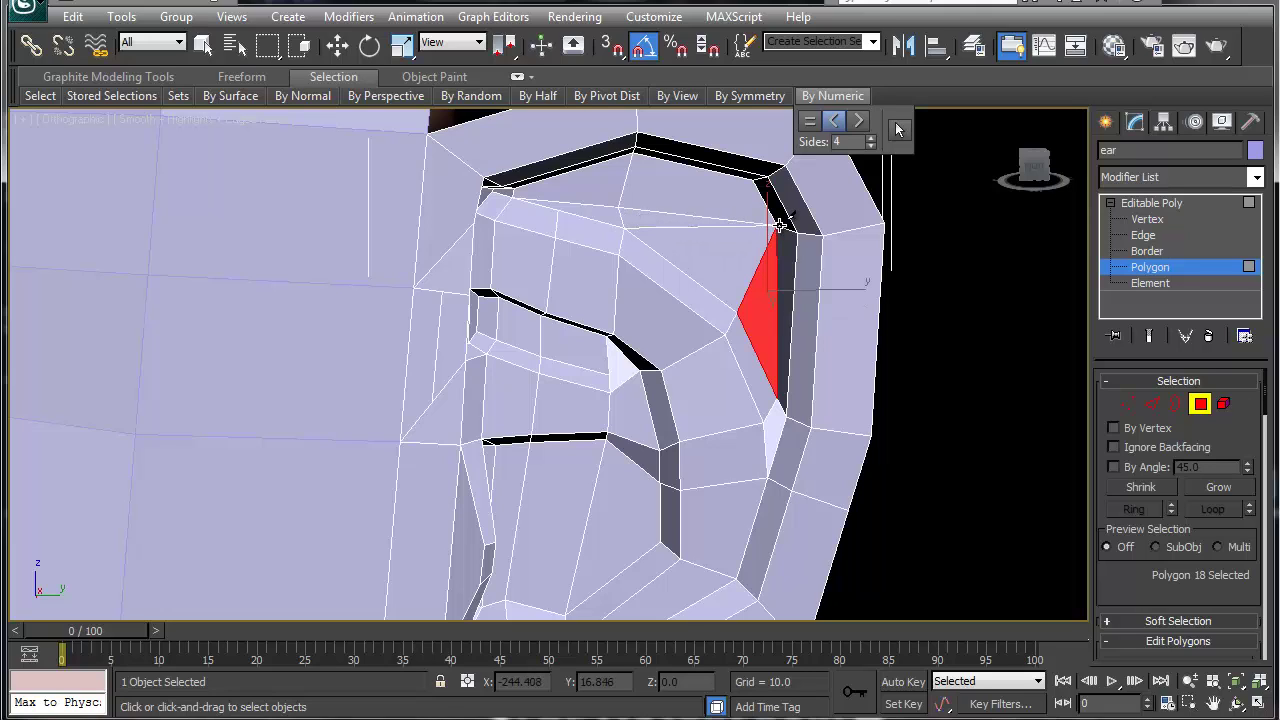
{"action": "right_click", "coordinate": [700, 226]}
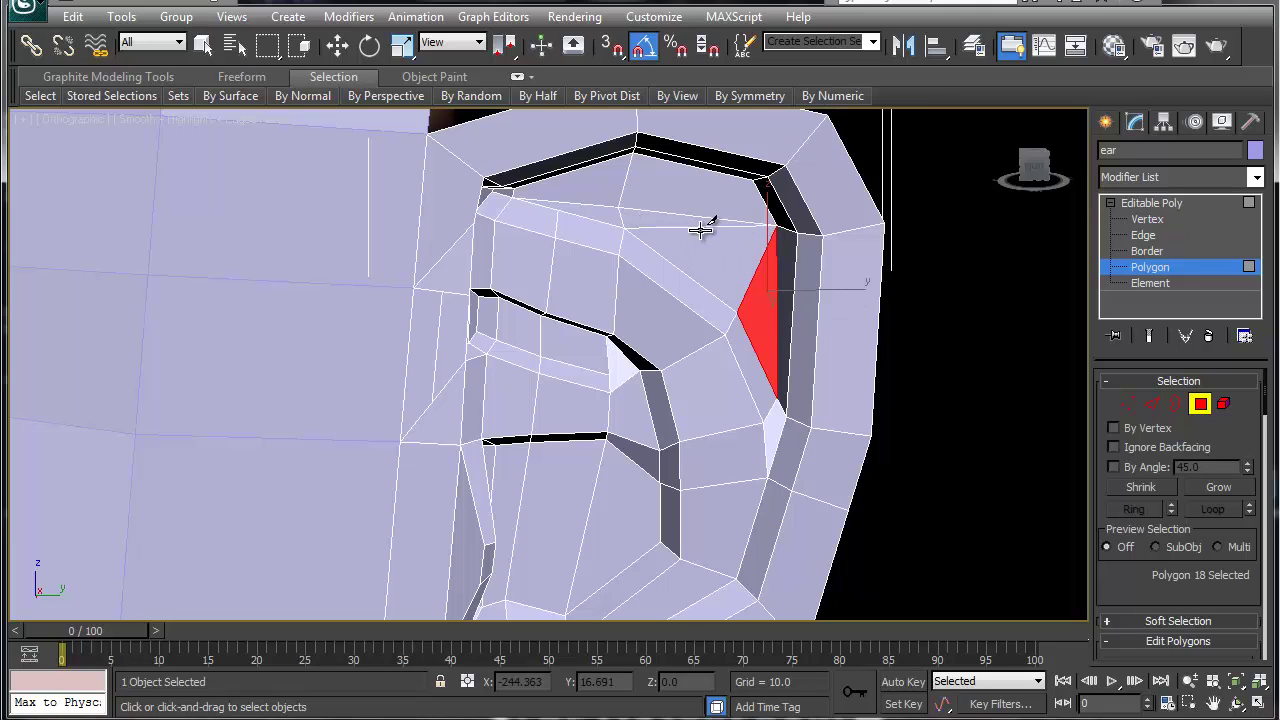
{"action": "left_click", "coordinate": [770, 278]}
{"action": "key", "text": "w"}
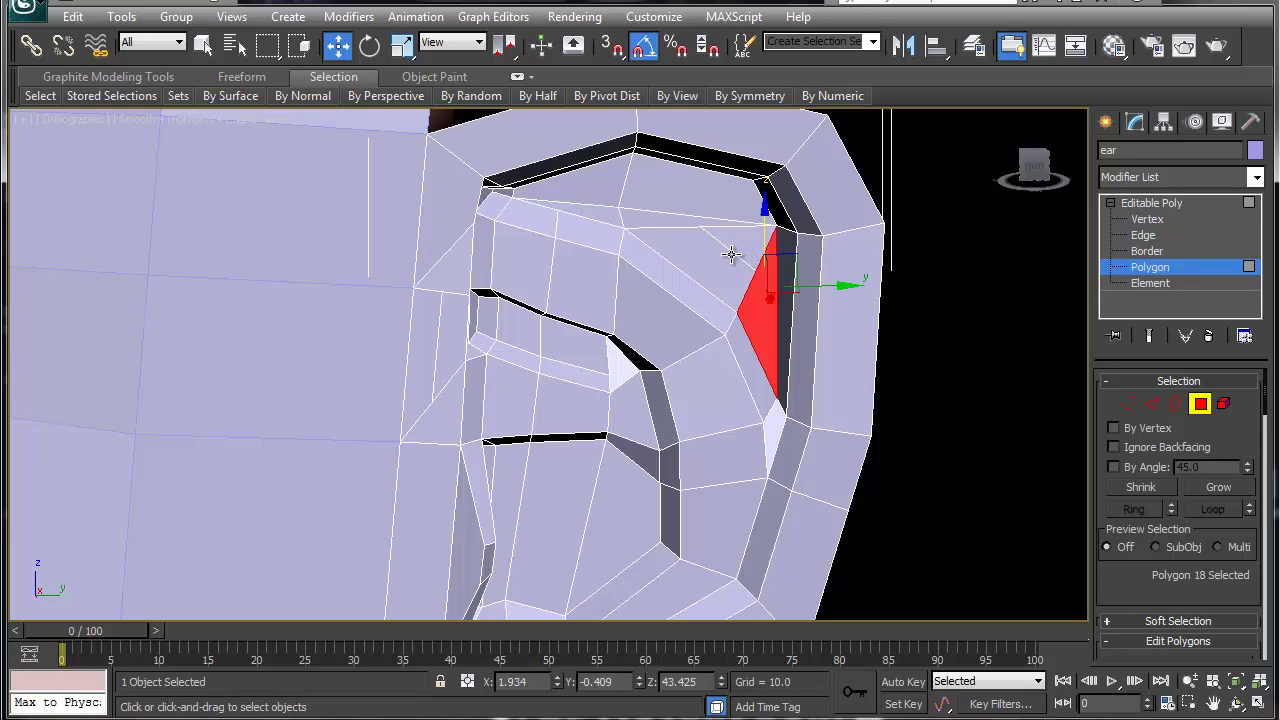
Collapse the short diagonal cut edge beside the outer groove into a single vertex
{"action": "key", "text": "2"}
{"action": "left_click", "coordinate": [766, 280]}
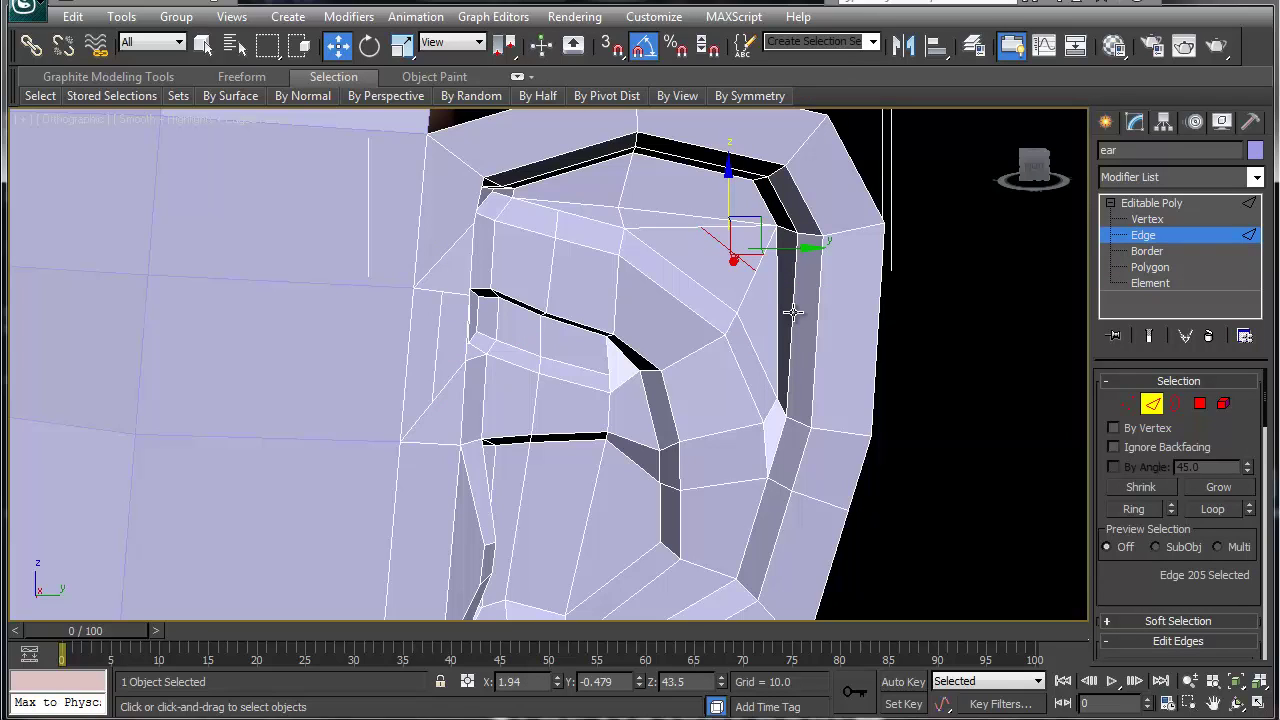
{"action": "left_click", "coordinate": [793, 313]}
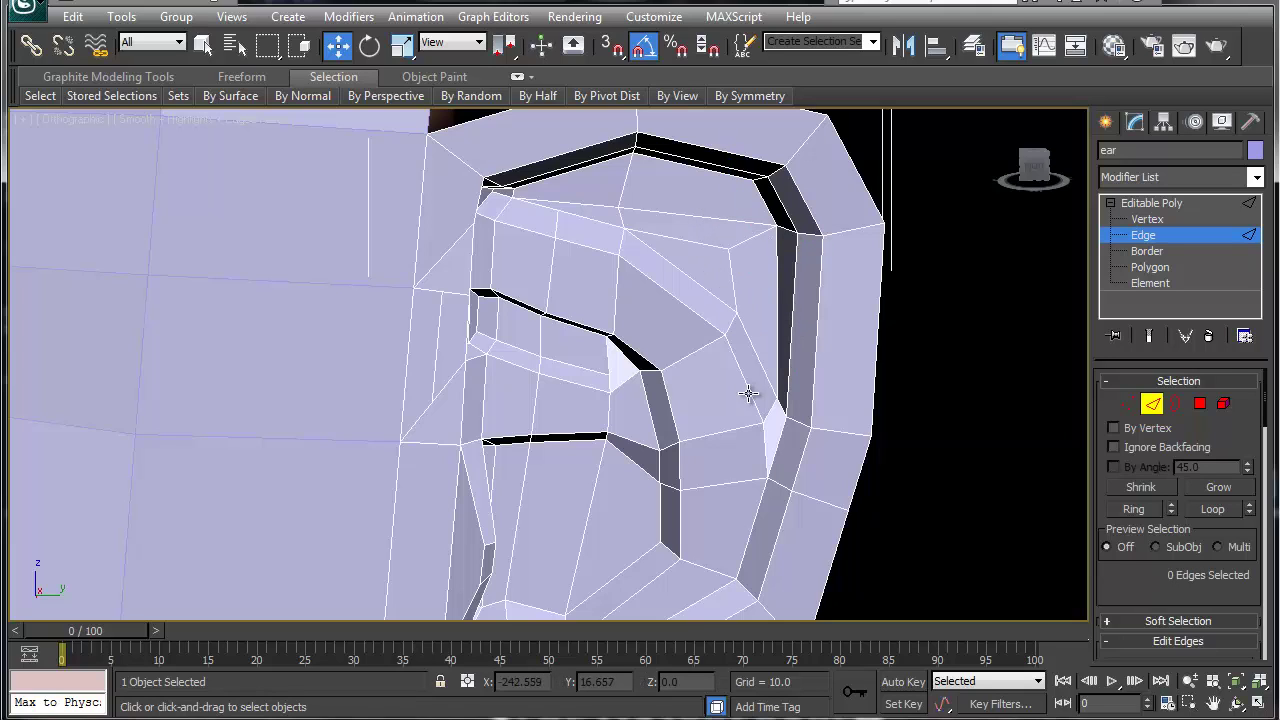
Check the ear again by selecting polygons with fewer than 4 sides
{"action": "key", "text": "4"}
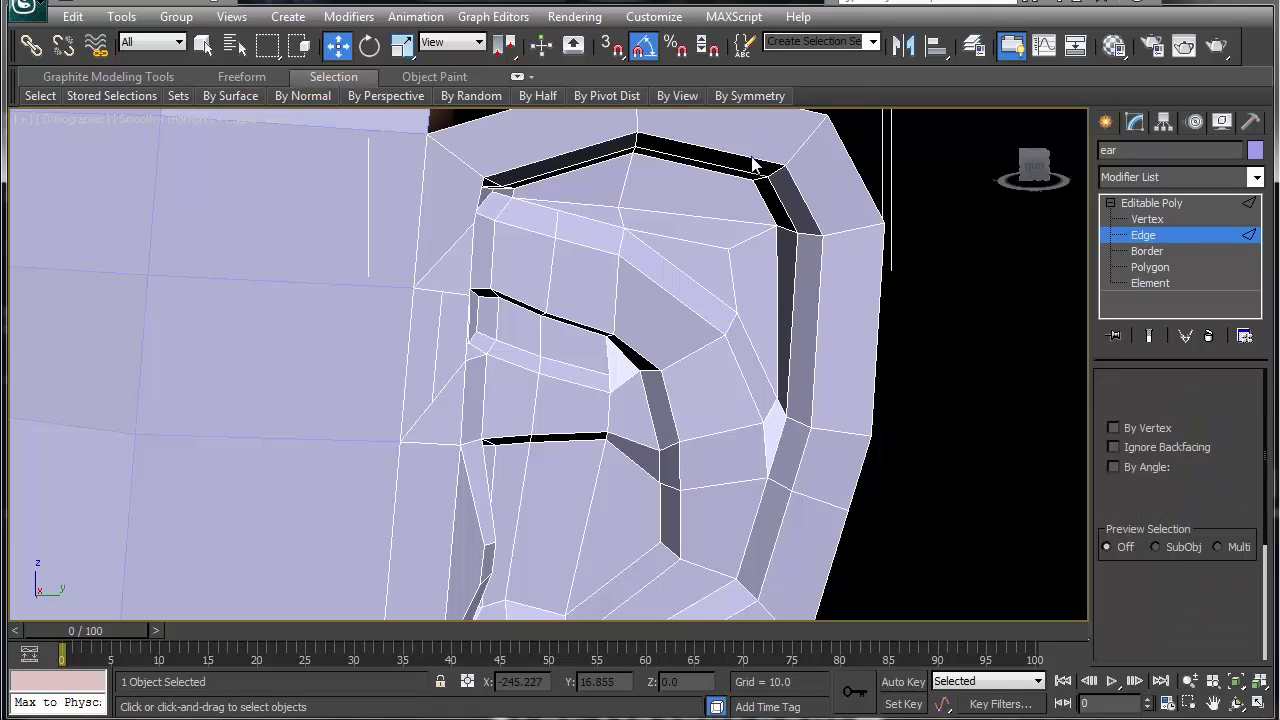
{"action": "mouse_move", "coordinate": [825, 97]}
{"action": "left_click", "coordinate": [897, 130]}
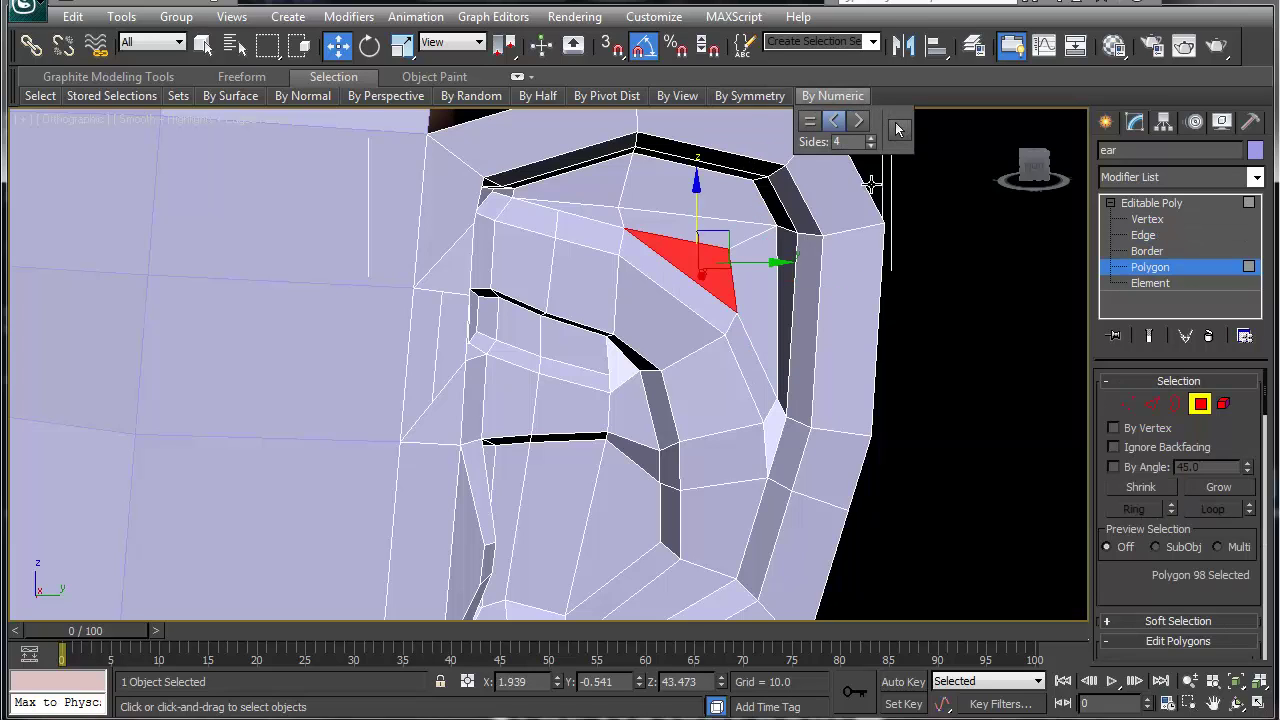
Bring the junction vertex above the back of the upper fold about halfway toward the outer groove's upper back corner
{"action": "middle_click_drag", "start_coordinate": [722, 300], "coordinate": [672, 310]}
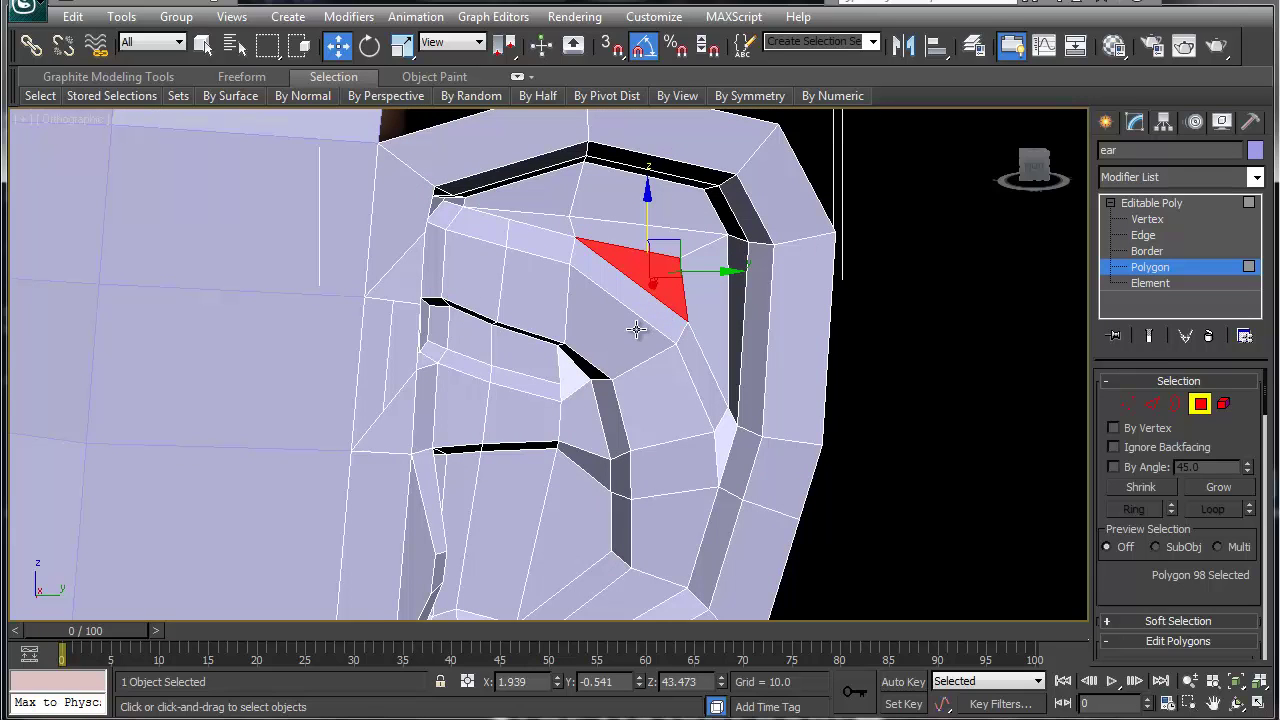
{"action": "middle_click_drag", "start_coordinate": [638, 326], "coordinate": [607, 326]}
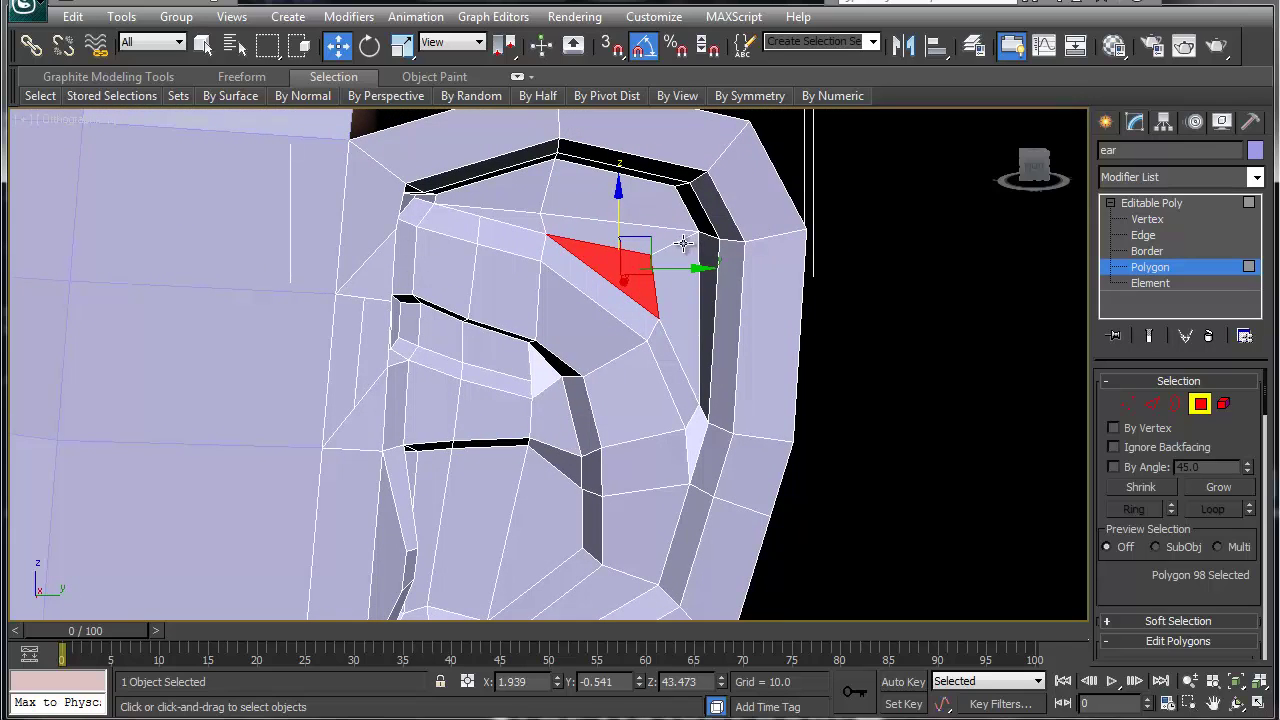
{"action": "left_click", "coordinate": [683, 245]}
{"action": "key", "text": "2"}
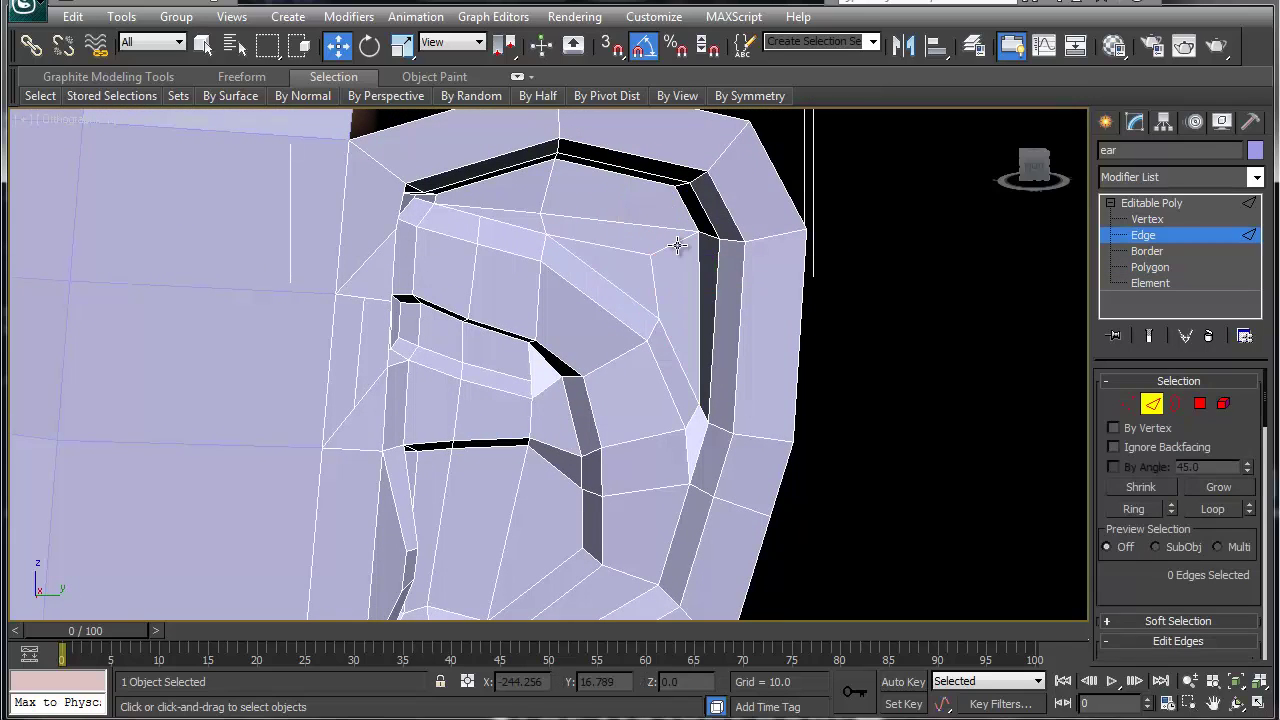
{"action": "left_click", "coordinate": [678, 246]}
{"action": "left_click", "coordinate": [678, 258]}
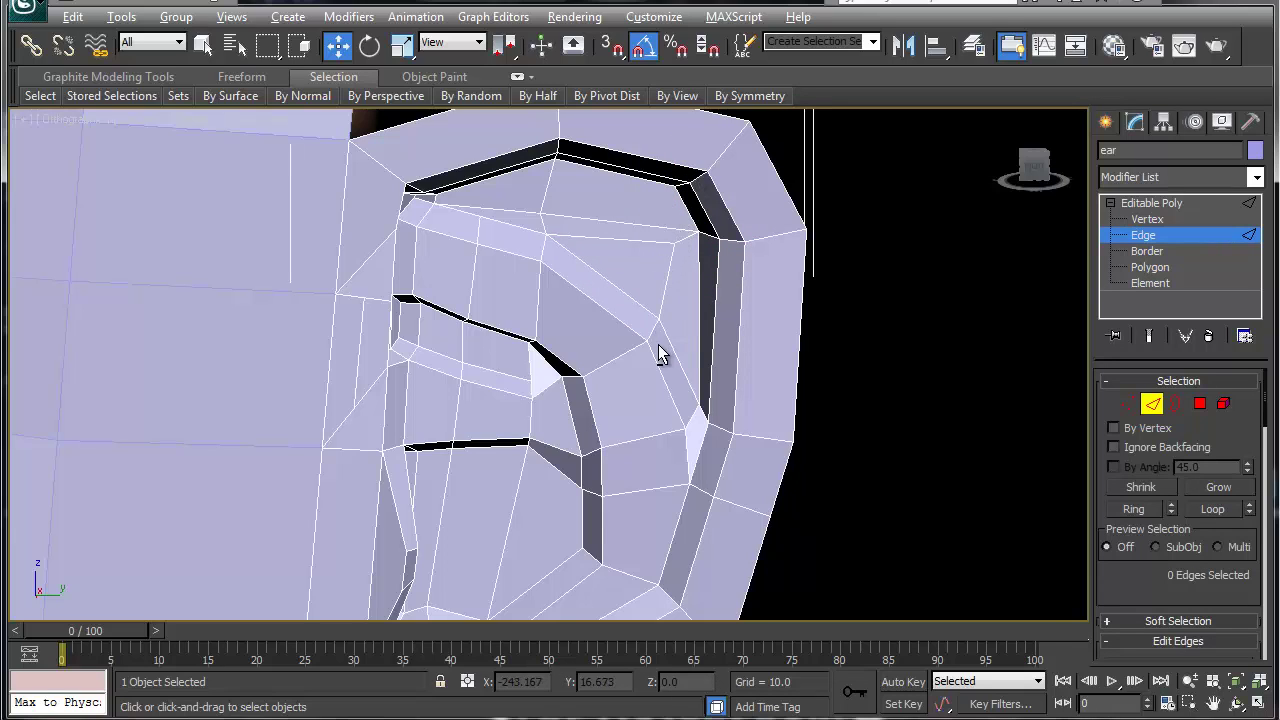
Chamfer the central vertex on the earlobe into a four-vertex diamond
{"action": "middle_click_drag", "start_coordinate": [660, 353], "coordinate": [635, 338], "text": "alt"}
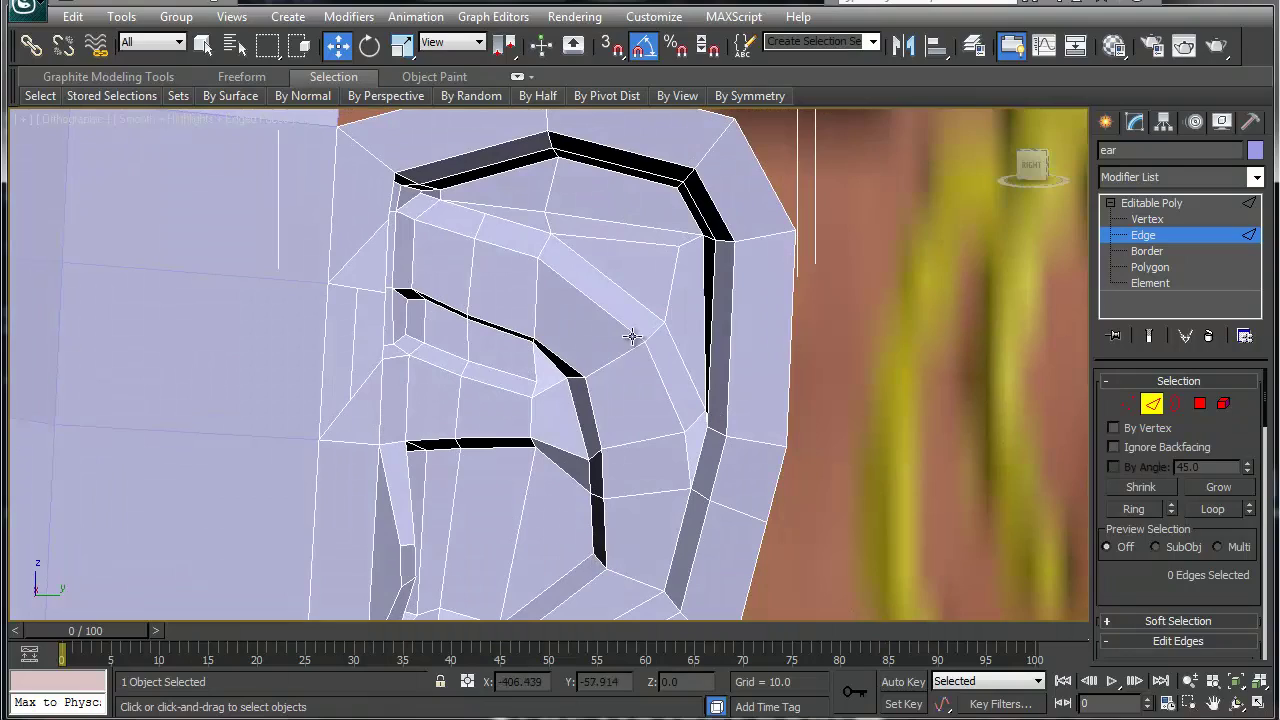
{"action": "middle_click_drag", "start_coordinate": [529, 257], "coordinate": [498, 249], "text": "alt"}
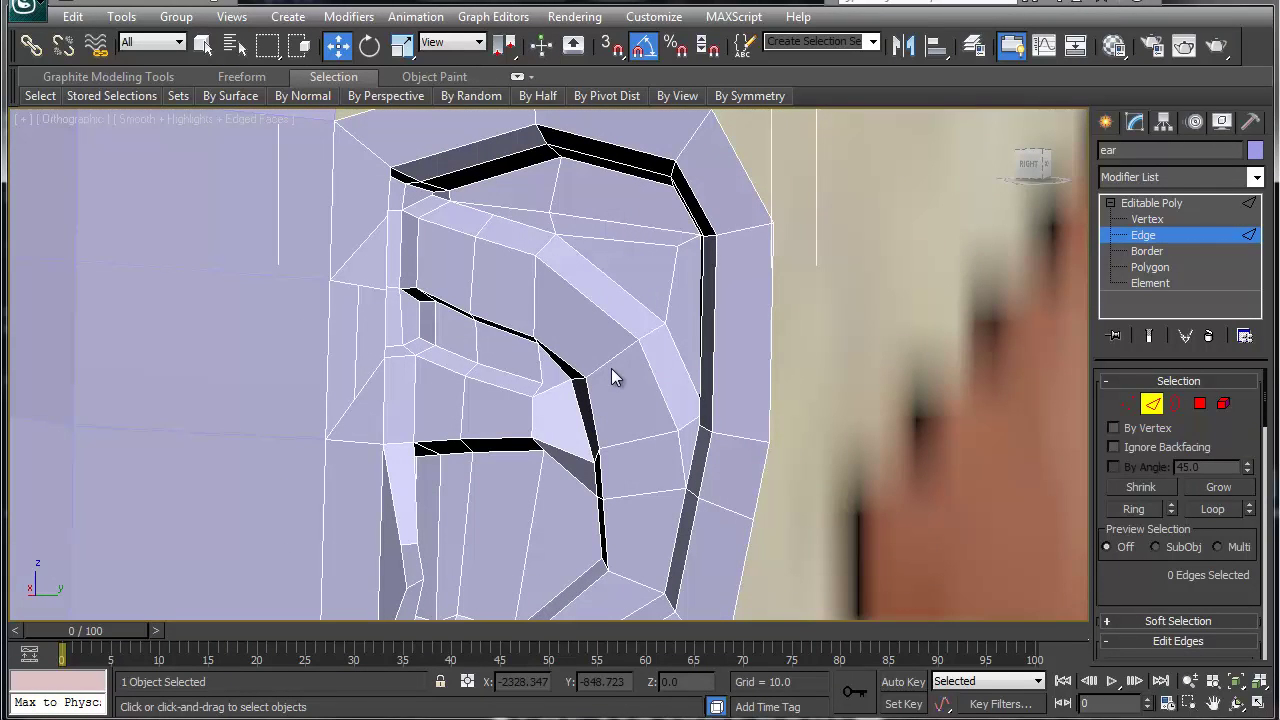
{"action": "scroll", "coordinate": [624, 334], "scroll_direction": "down", "scroll_amount": 4}
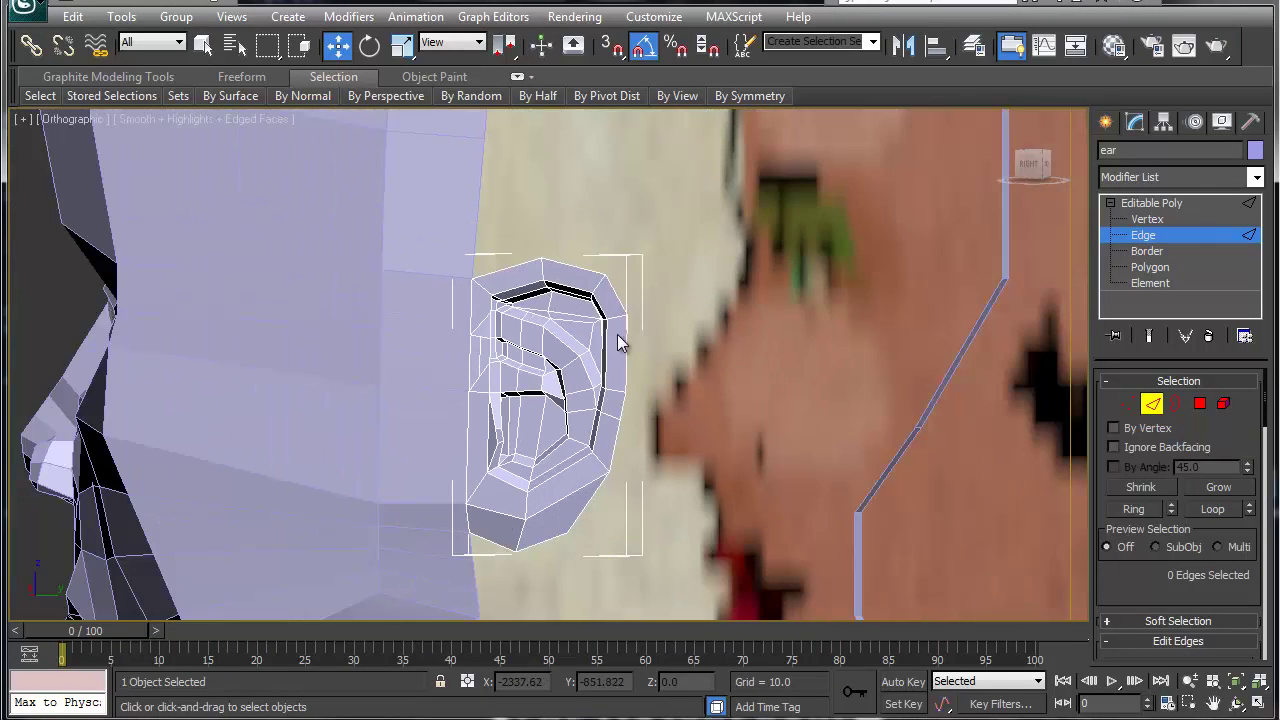
{"action": "scroll", "coordinate": [565, 420], "scroll_direction": "up", "scroll_amount": 5}
{"action": "middle_click_drag", "start_coordinate": [560, 425], "coordinate": [606, 337]}
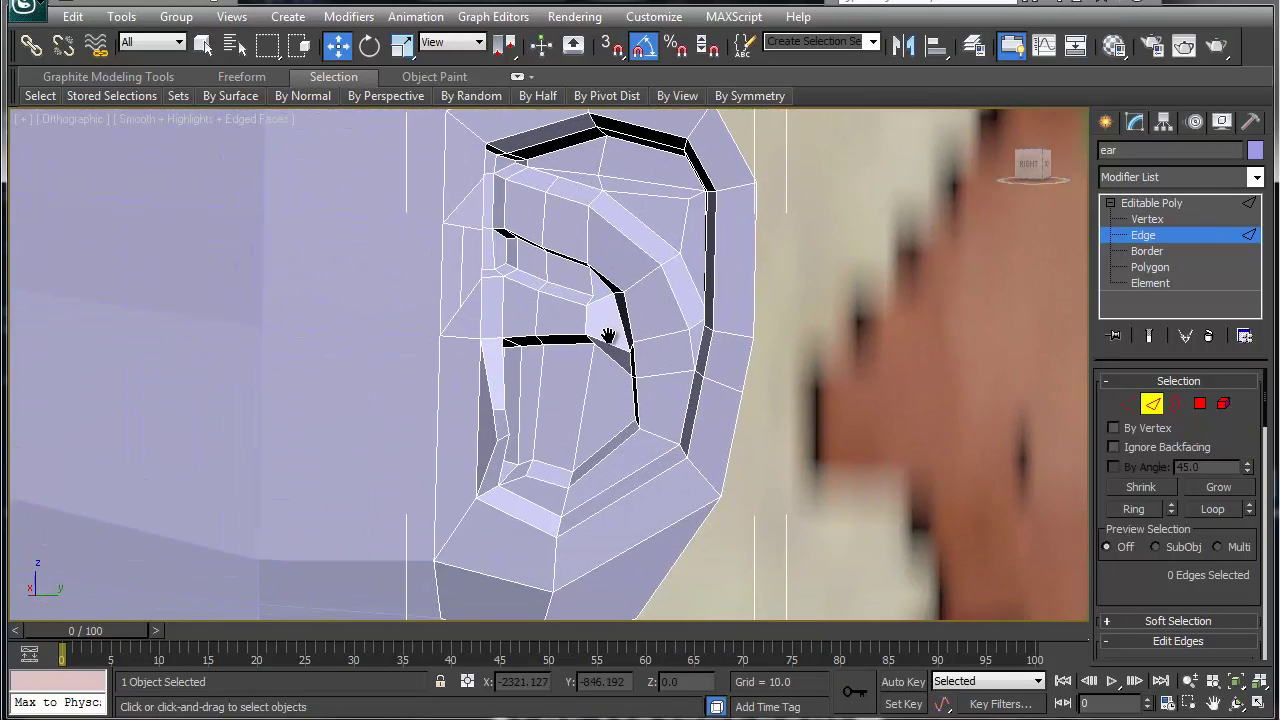
{"action": "middle_click_drag", "start_coordinate": [576, 492], "coordinate": [620, 318]}
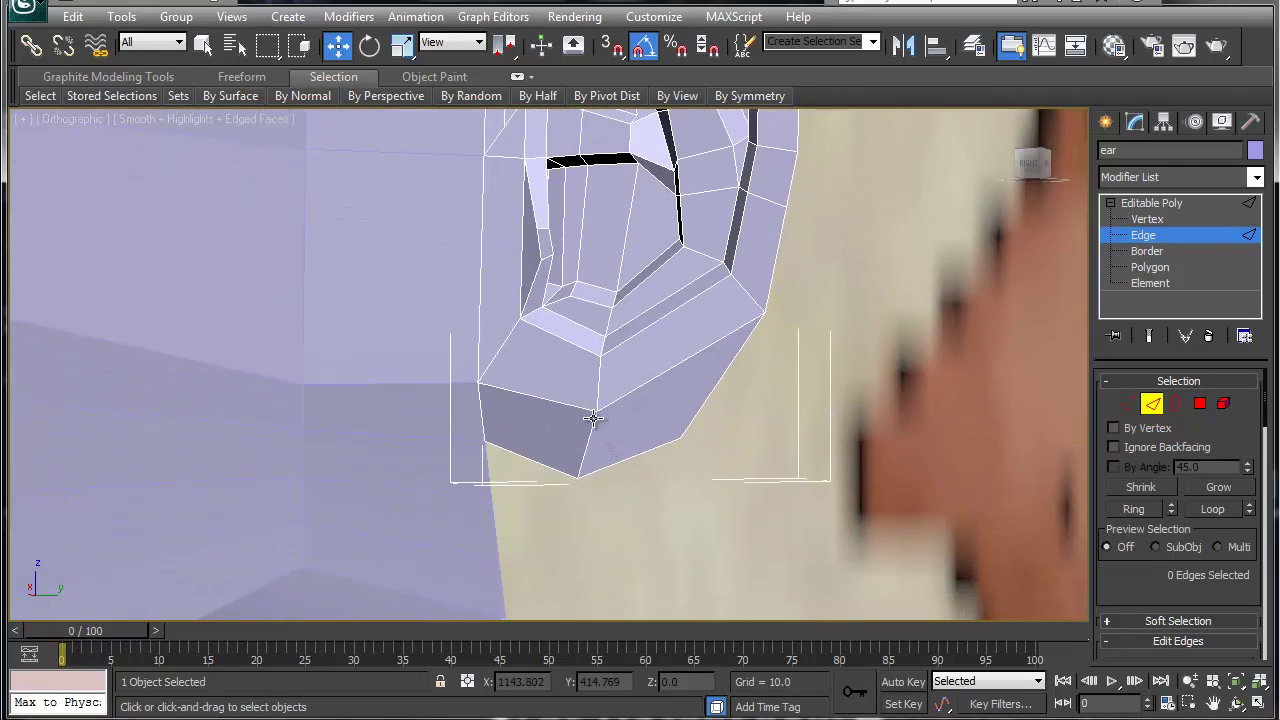
{"action": "key", "text": "1"}
{"action": "left_click", "coordinate": [593, 418]}
{"action": "right_click", "coordinate": [596, 419]}
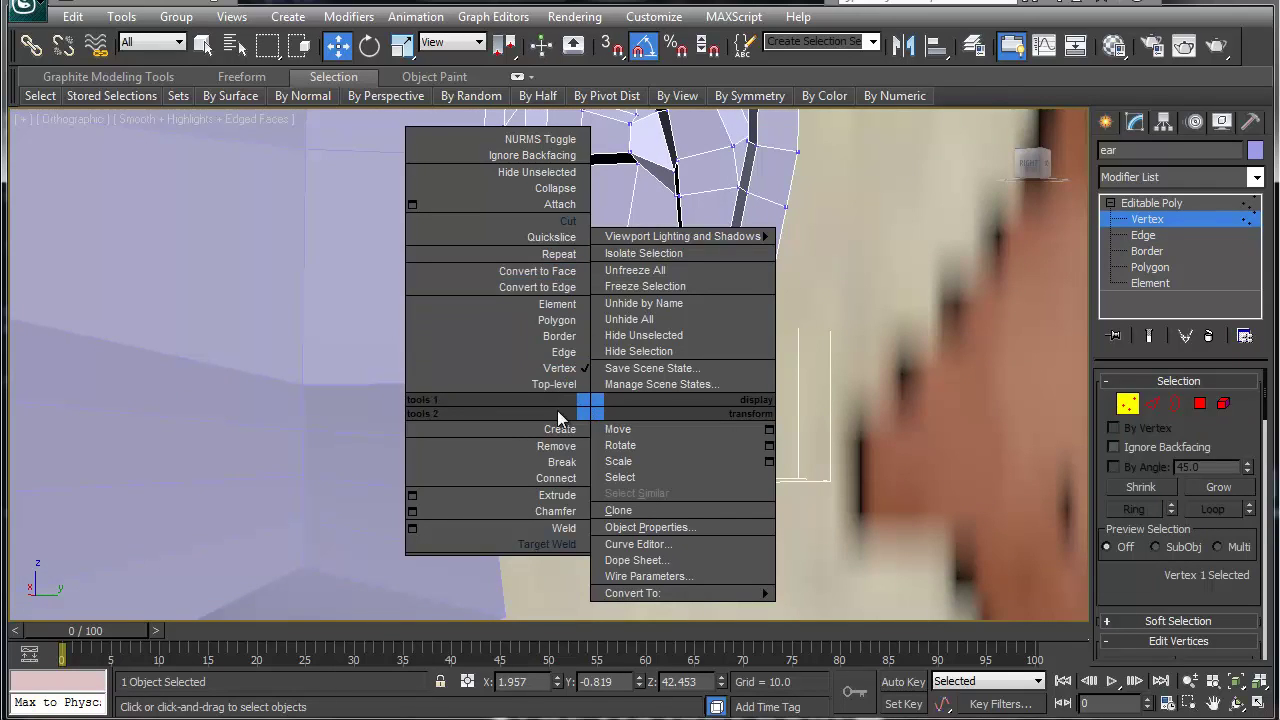
{"action": "left_click", "coordinate": [558, 510]}
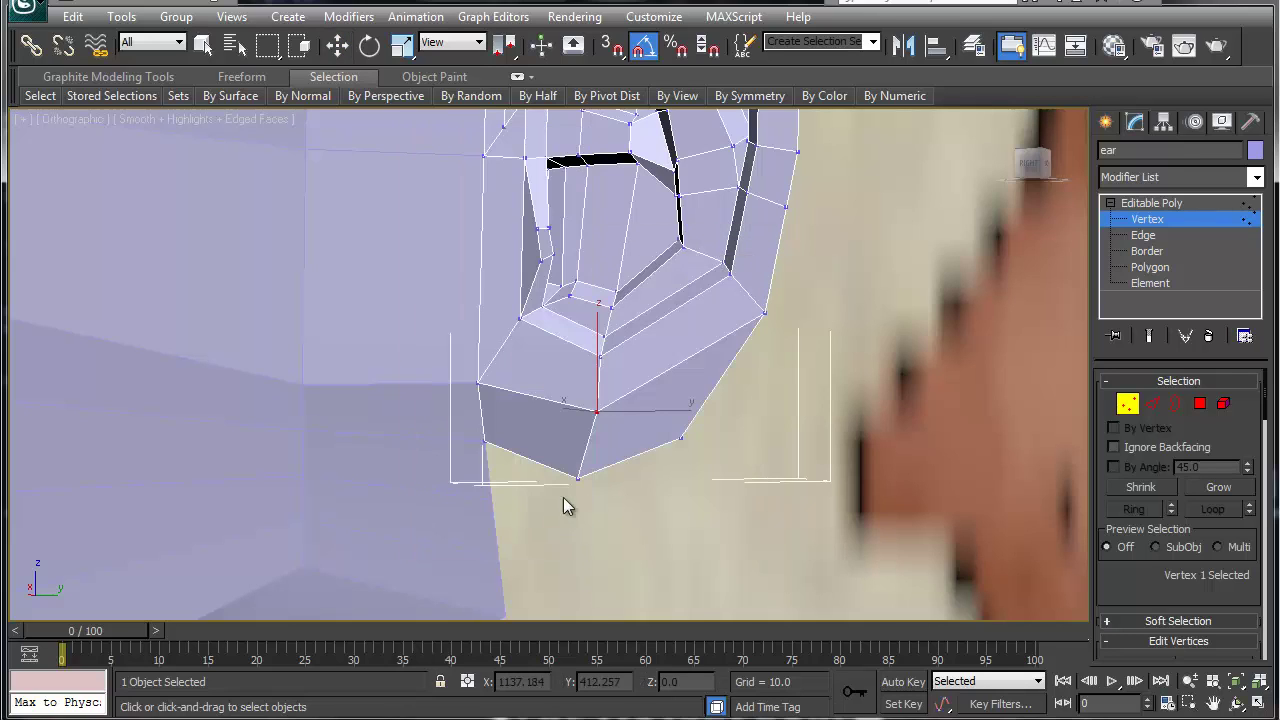
{"action": "left_click_drag", "start_coordinate": [600, 404], "coordinate": [598, 372]}
{"action": "key", "text": "w"}
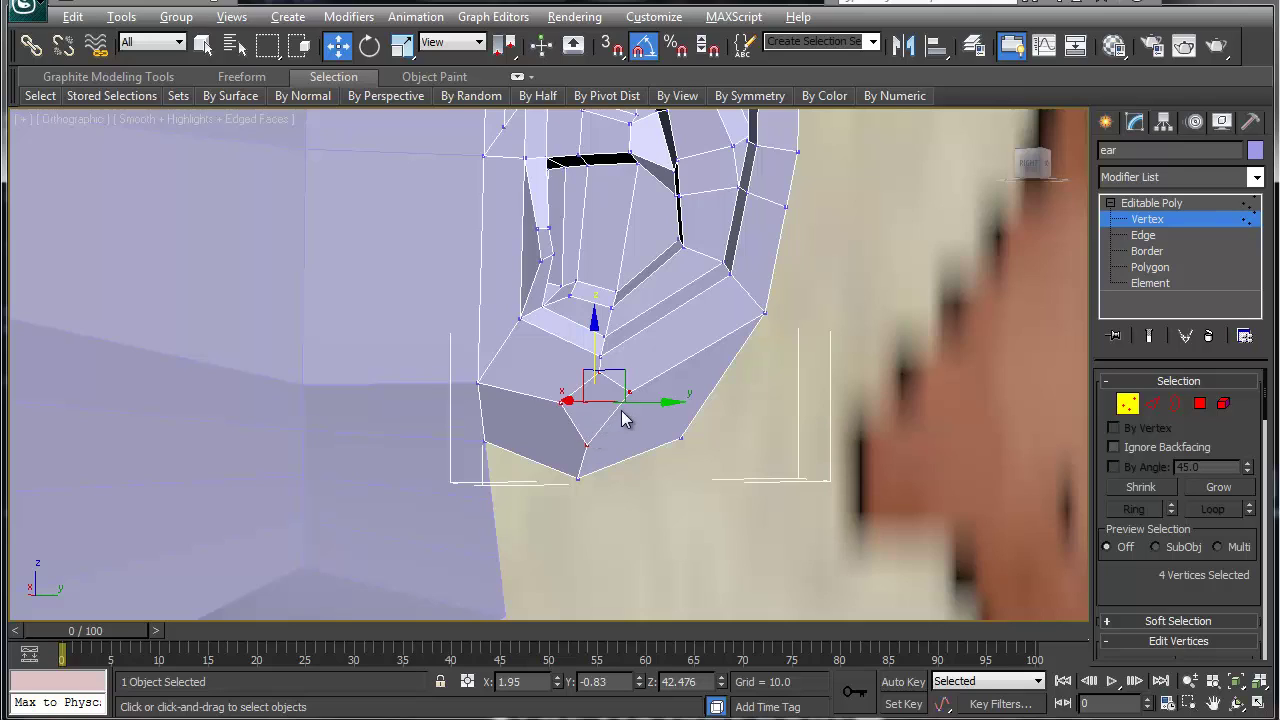
Collapse the two closely spaced vertices at the top of the earlobe's diamond into a single vertex
{"action": "mouse_move", "coordinate": [622, 418]}
{"action": "middle_mouse_down", "text": "alt"}
{"action": "mouse_move", "coordinate": [600, 434]}
{"action": "mouse_move", "coordinate": [607, 445]}
{"action": "mouse_move", "coordinate": [617, 434]}
{"action": "middle_mouse_up", "text": "alt"}
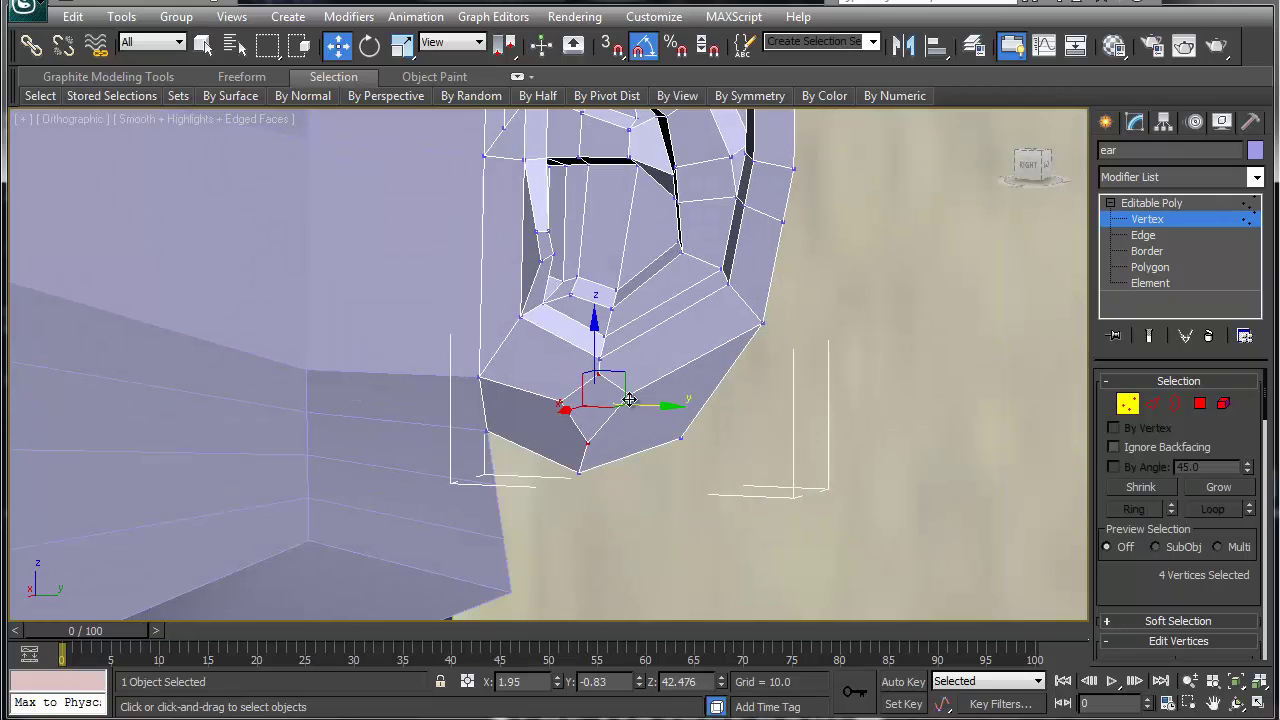
{"action": "left_click", "coordinate": [630, 398]}
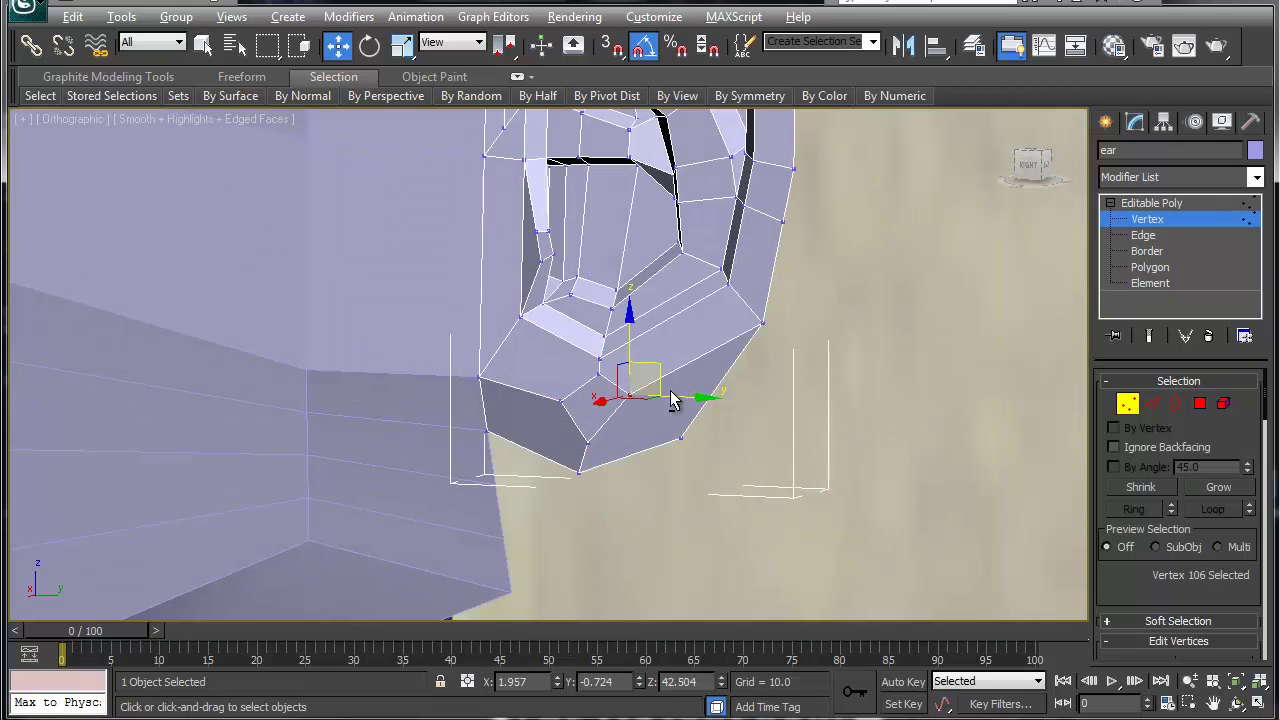
{"action": "mouse_move", "coordinate": [672, 398]}
{"action": "middle_mouse_down", "text": "alt"}
{"action": "mouse_move", "coordinate": [585, 400]}
{"action": "mouse_move", "coordinate": [684, 390]}
{"action": "middle_mouse_up", "text": "alt"}
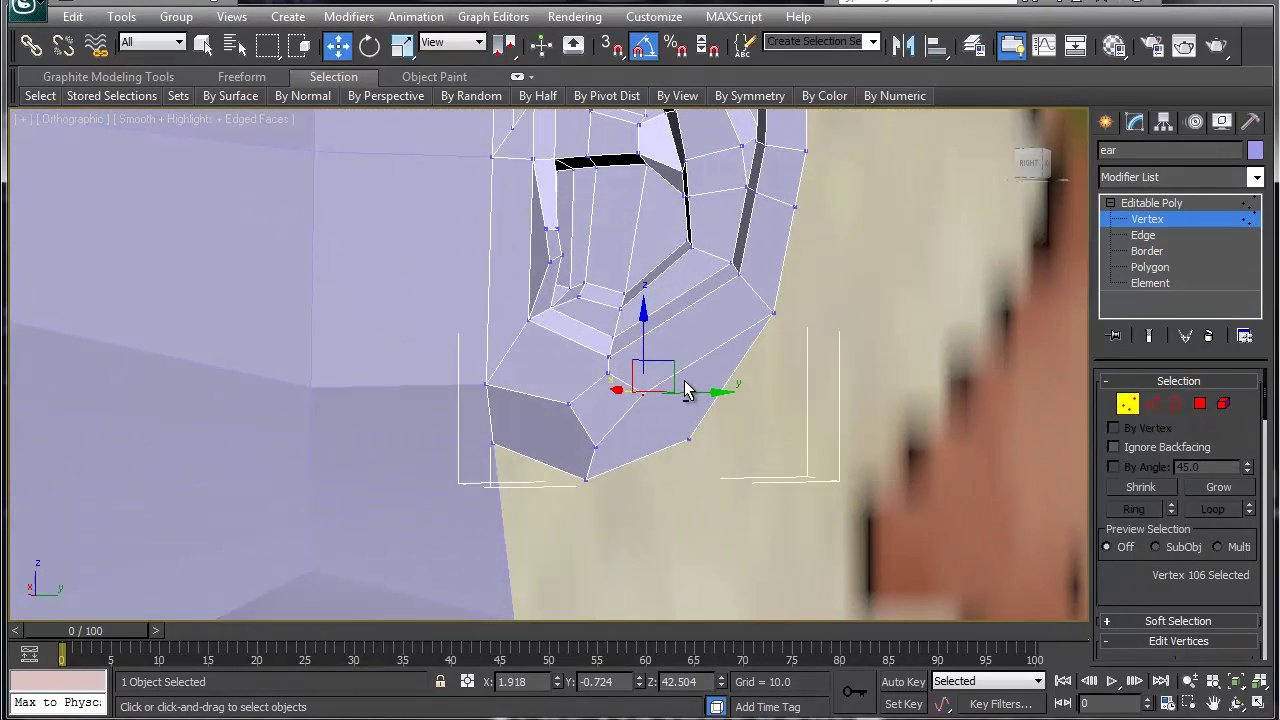
{"action": "left_click", "coordinate": [608, 372]}
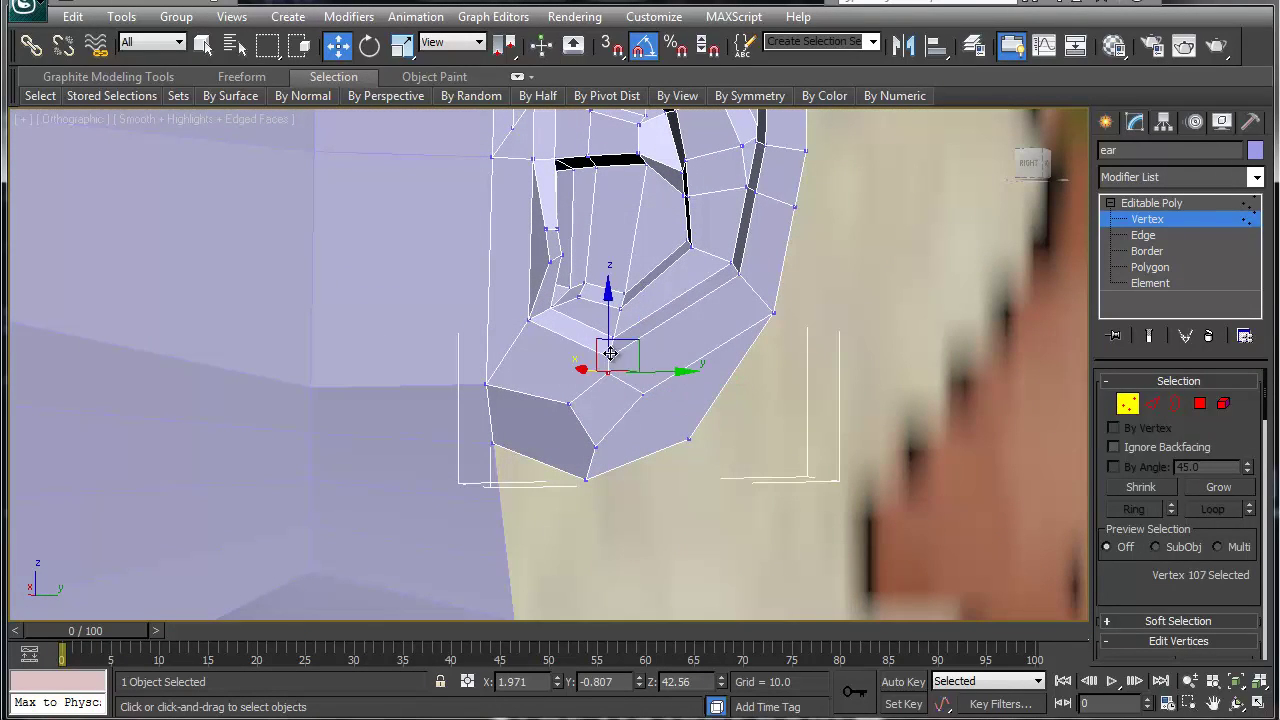
{"action": "left_click", "coordinate": [608, 356]}
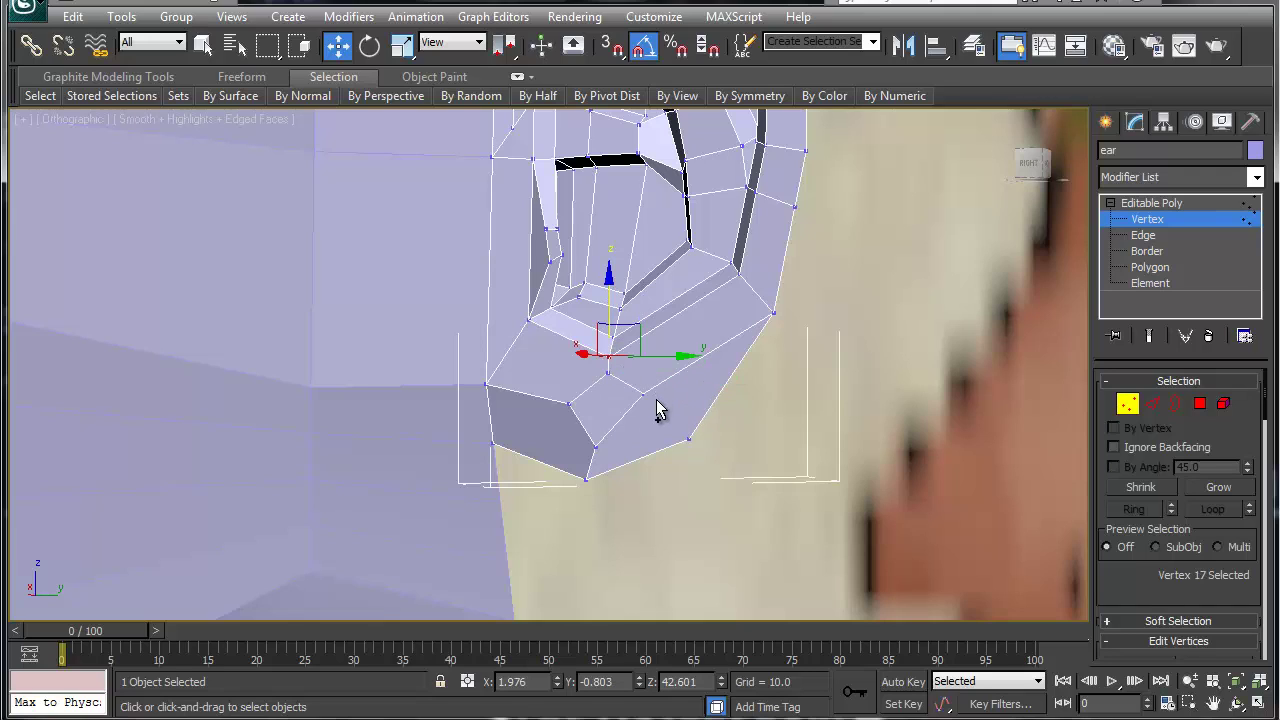
{"action": "left_click", "coordinate": [607, 364]}
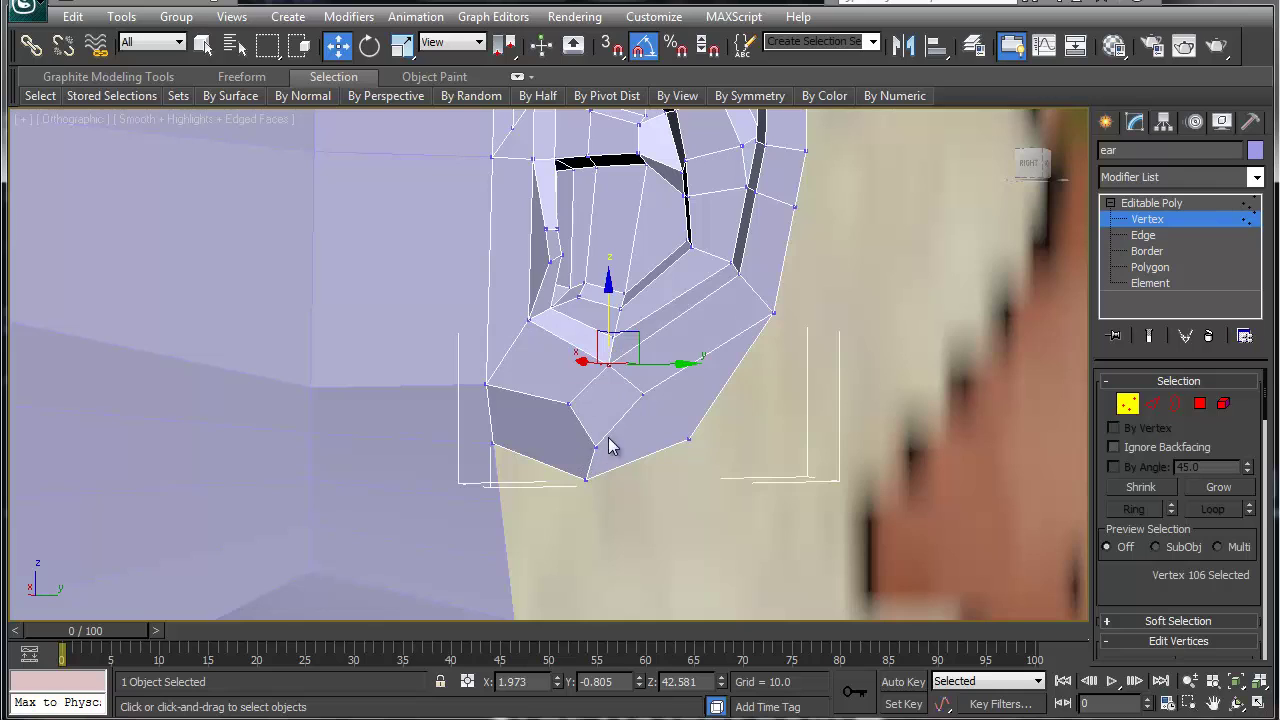
Cut new edges from the earlobe diamond's front and rear corners down to the ear's bottom rim
{"action": "right_click", "coordinate": [622, 420]}
{"action": "left_click", "coordinate": [600, 243]}
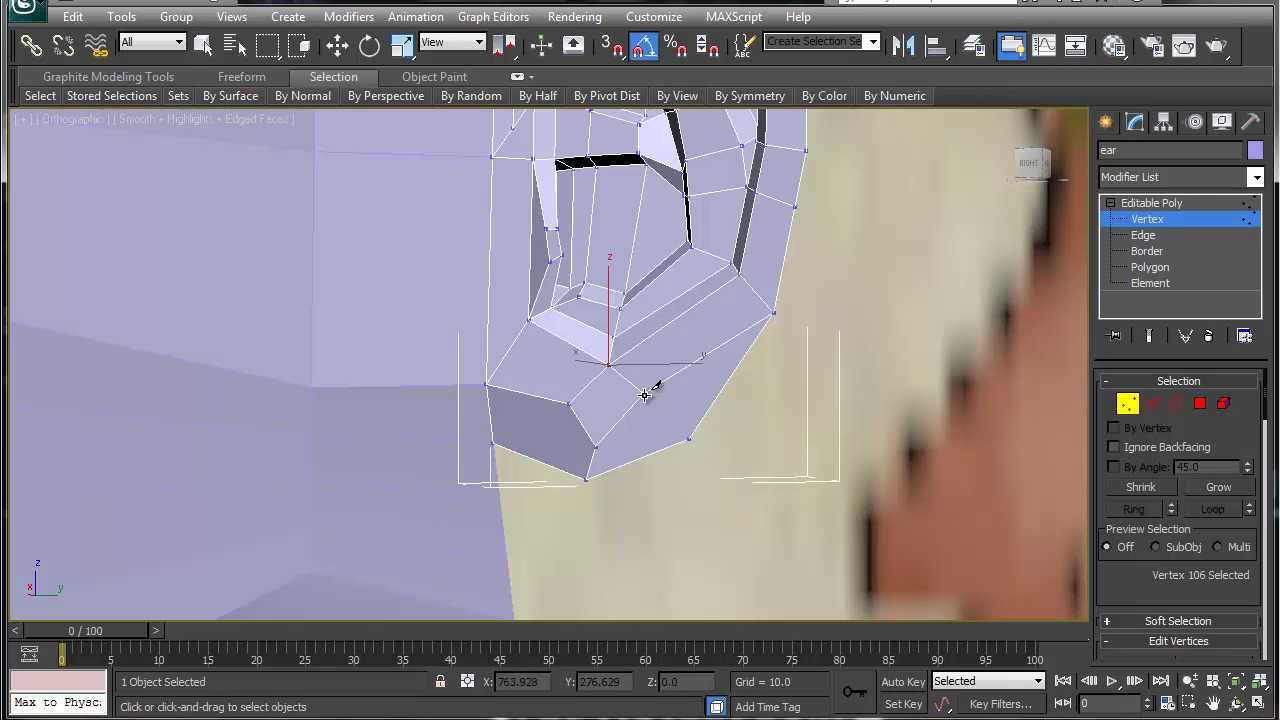
{"action": "left_click", "coordinate": [643, 395]}
{"action": "left_click", "coordinate": [647, 455]}
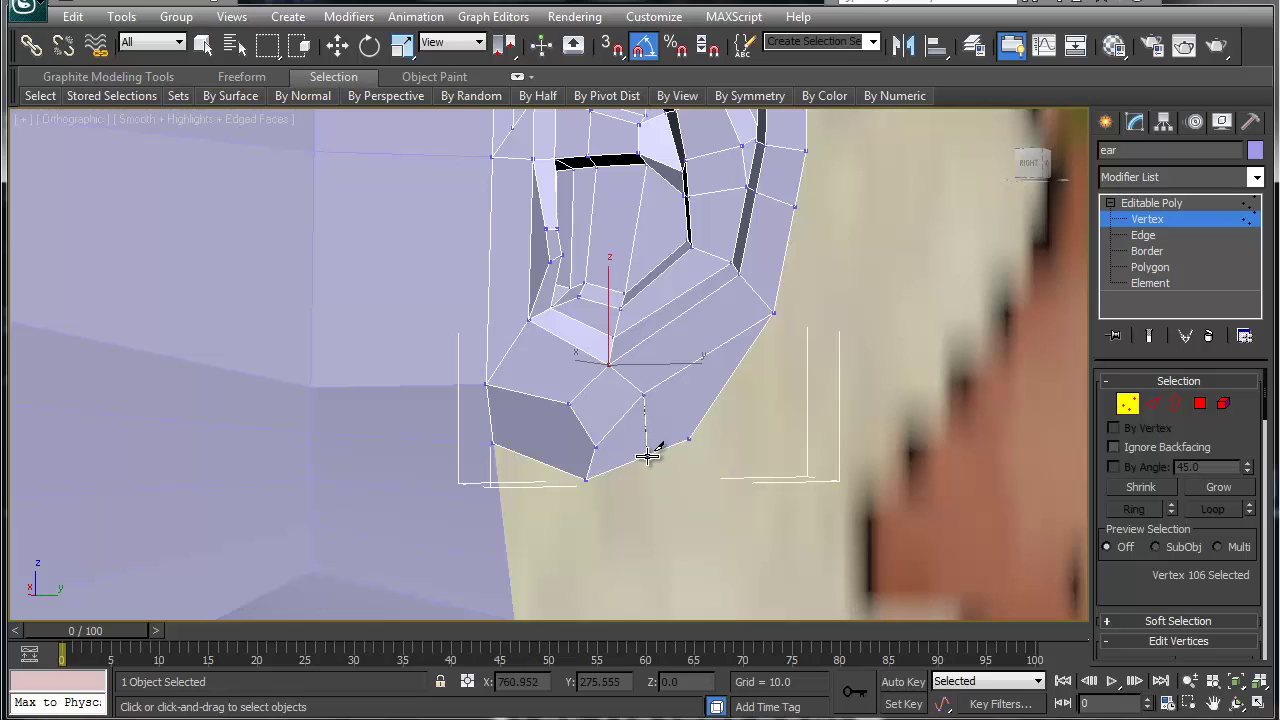
{"action": "left_click", "coordinate": [568, 404]}
{"action": "left_click", "coordinate": [585, 478]}
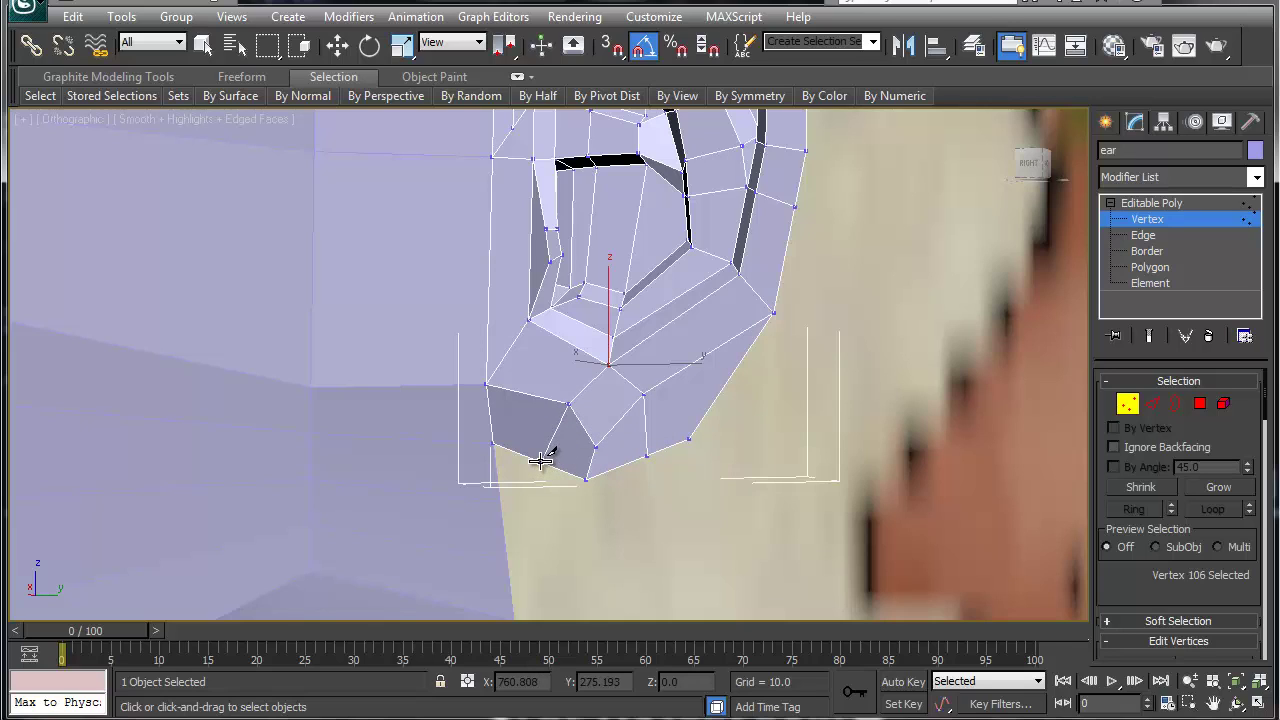
Lower the two new bottom-rim vertices slightly to round the earlobe, the rear one by about 0.03 units
{"action": "key", "text": "w"}
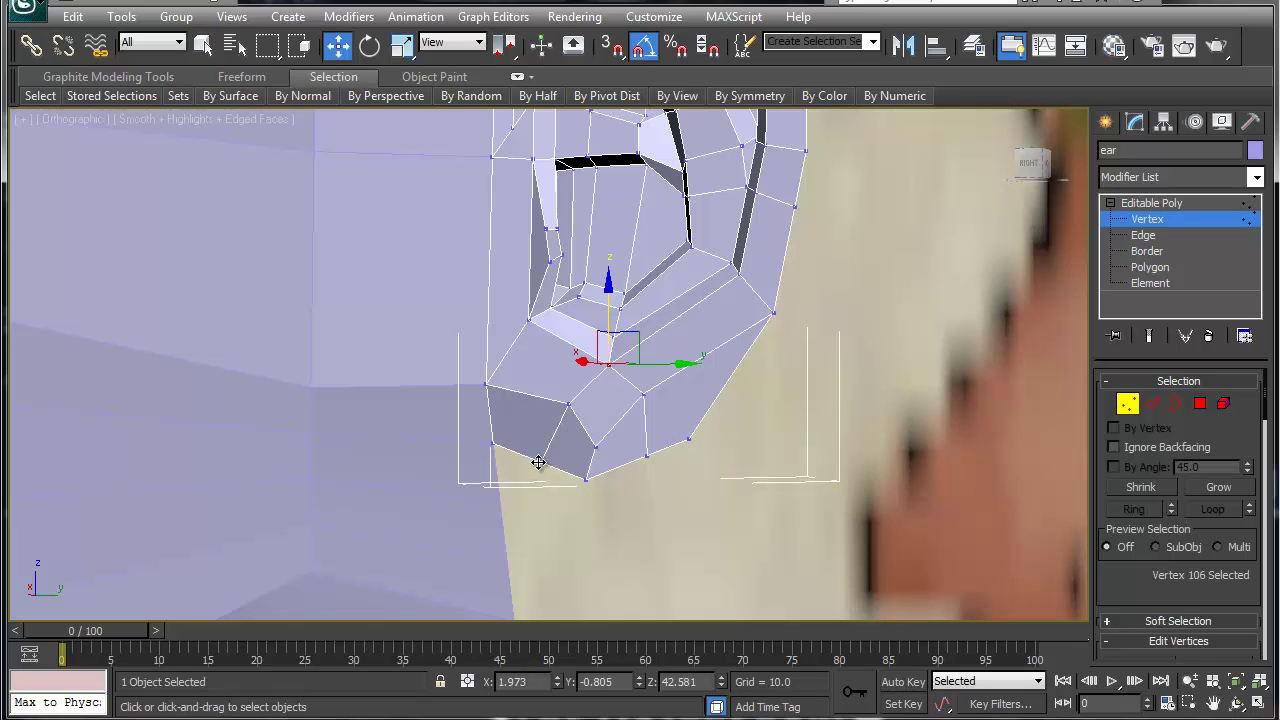
{"action": "left_click", "coordinate": [538, 462]}
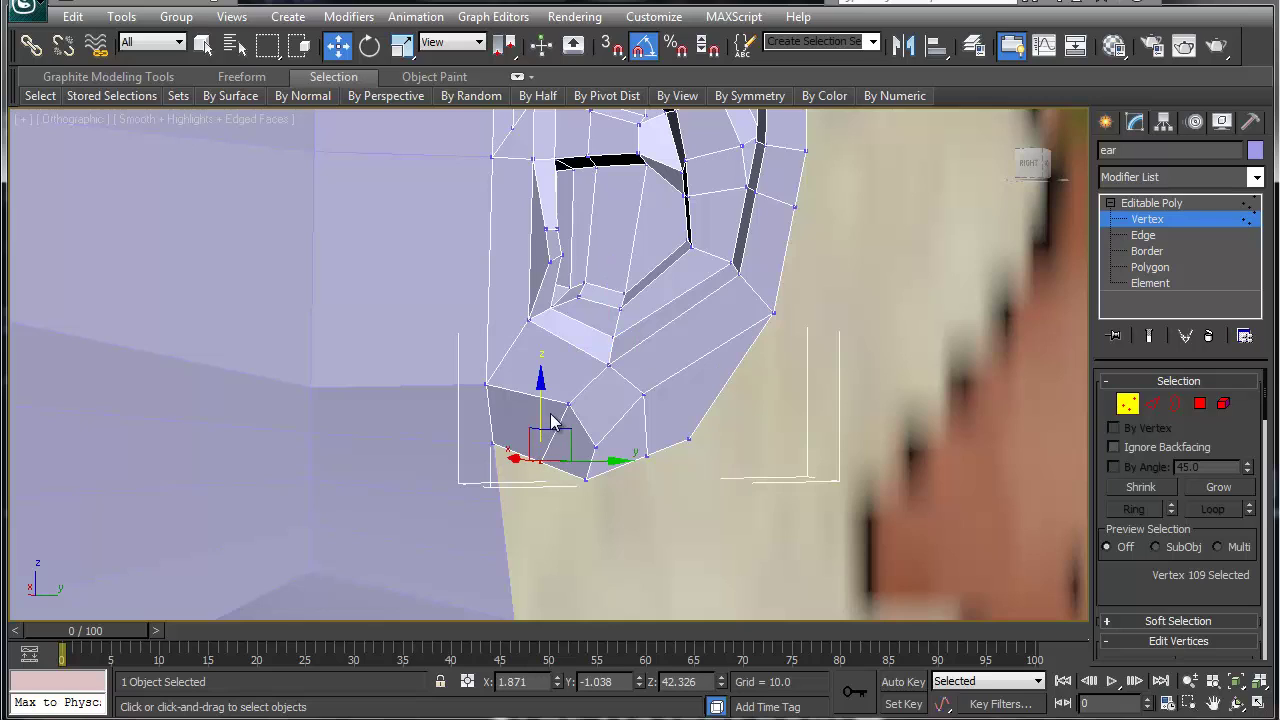
{"action": "left_click", "coordinate": [647, 459]}
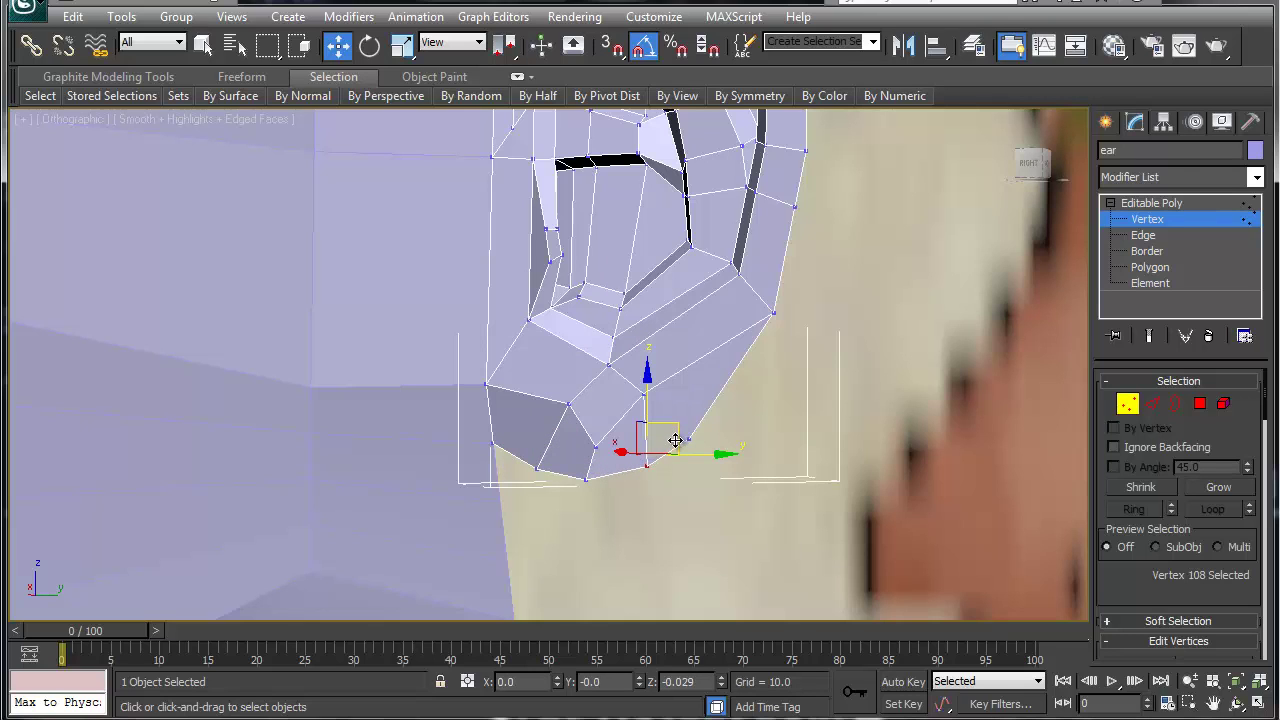
Select the ear's outer rim edges from the upper front around the back and along the underside of the earlobe
{"action": "mouse_move", "coordinate": [640, 346]}
{"action": "middle_mouse_down", "text": "alt"}
{"action": "mouse_move", "coordinate": [640, 357]}
{"action": "mouse_move", "coordinate": [706, 354]}
{"action": "mouse_move", "coordinate": [660, 346]}
{"action": "middle_mouse_up", "text": "alt"}
{"action": "middle_click_drag", "start_coordinate": [622, 308], "coordinate": [547, 356]}
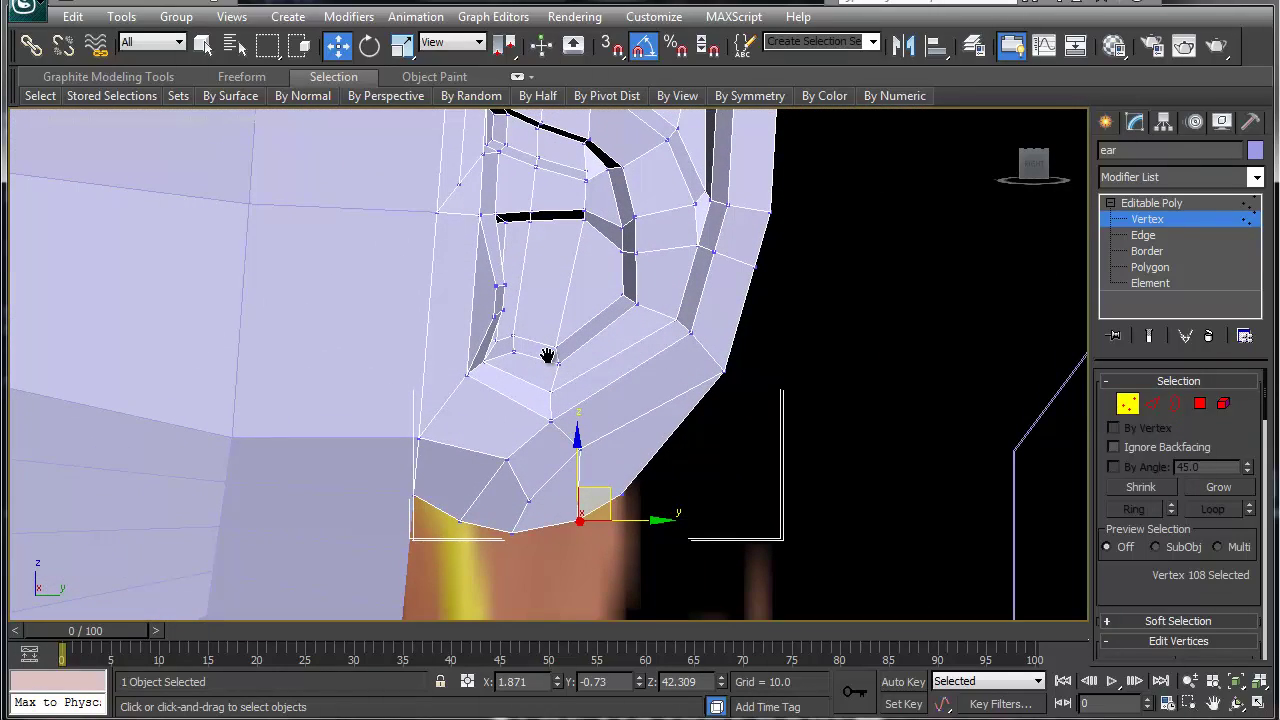
{"action": "middle_click_drag", "start_coordinate": [680, 378], "coordinate": [536, 362], "text": "alt"}
{"action": "scroll", "coordinate": [536, 362], "scroll_direction": "down", "scroll_amount": 3}
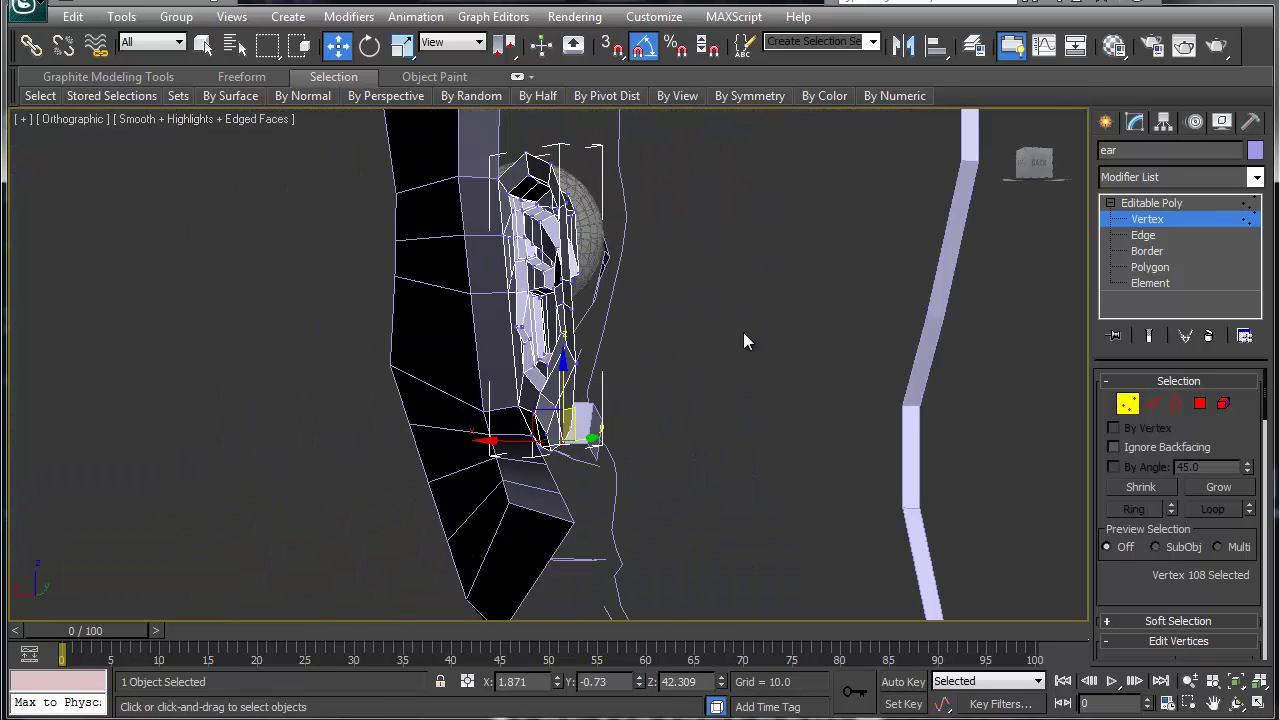
{"action": "left_click", "coordinate": [1155, 405]}
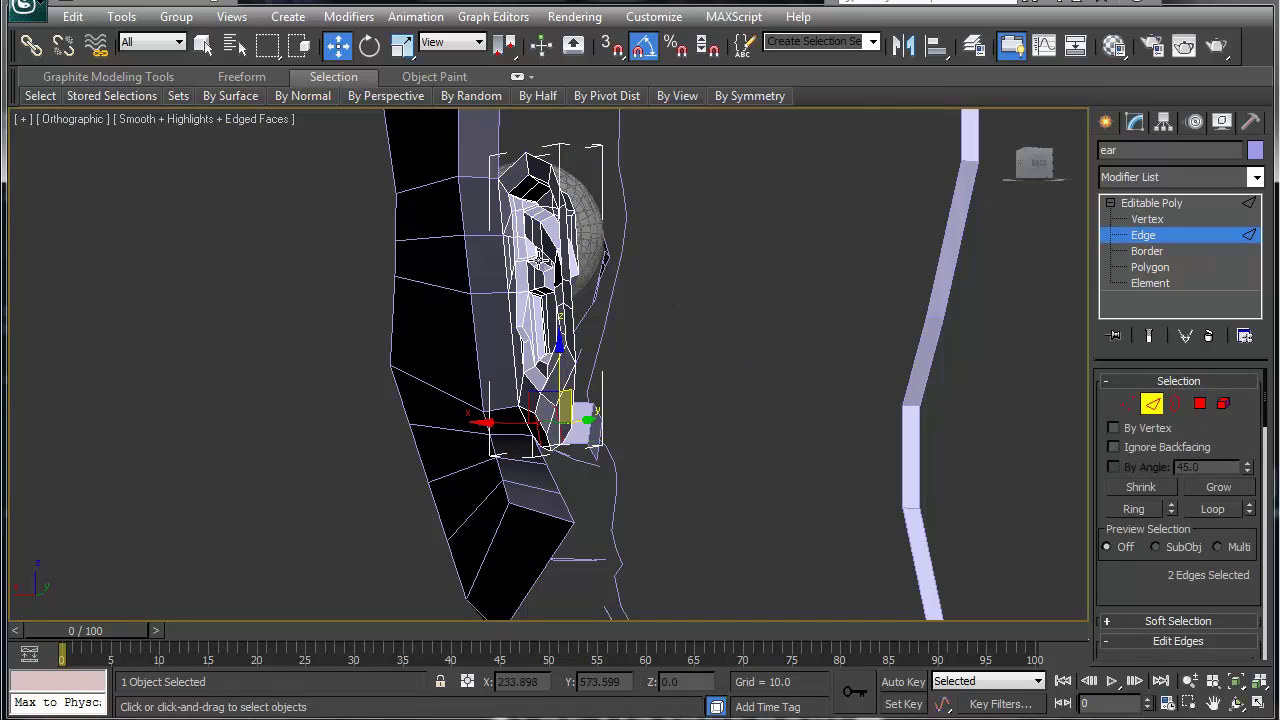
{"action": "middle_click_drag", "start_coordinate": [537, 265], "coordinate": [516, 198], "text": "alt"}
{"action": "left_click", "coordinate": [527, 182]}
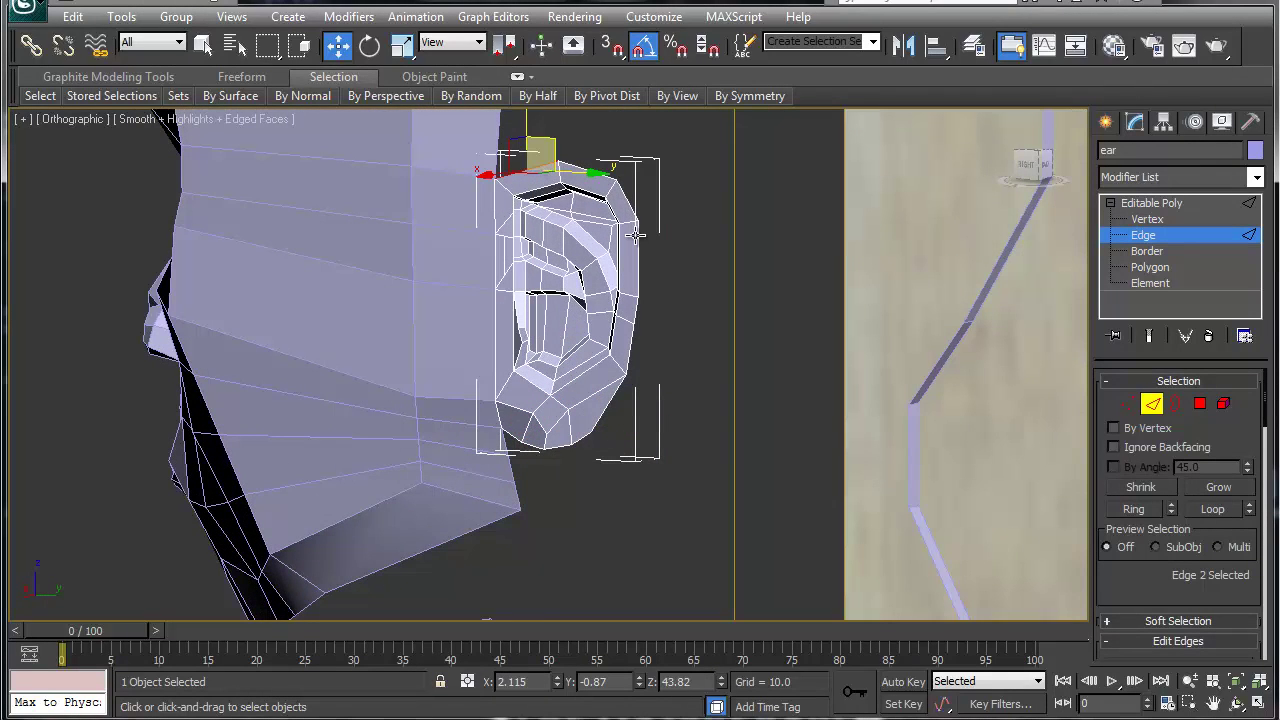
{"action": "double_click", "coordinate": [636, 235]}
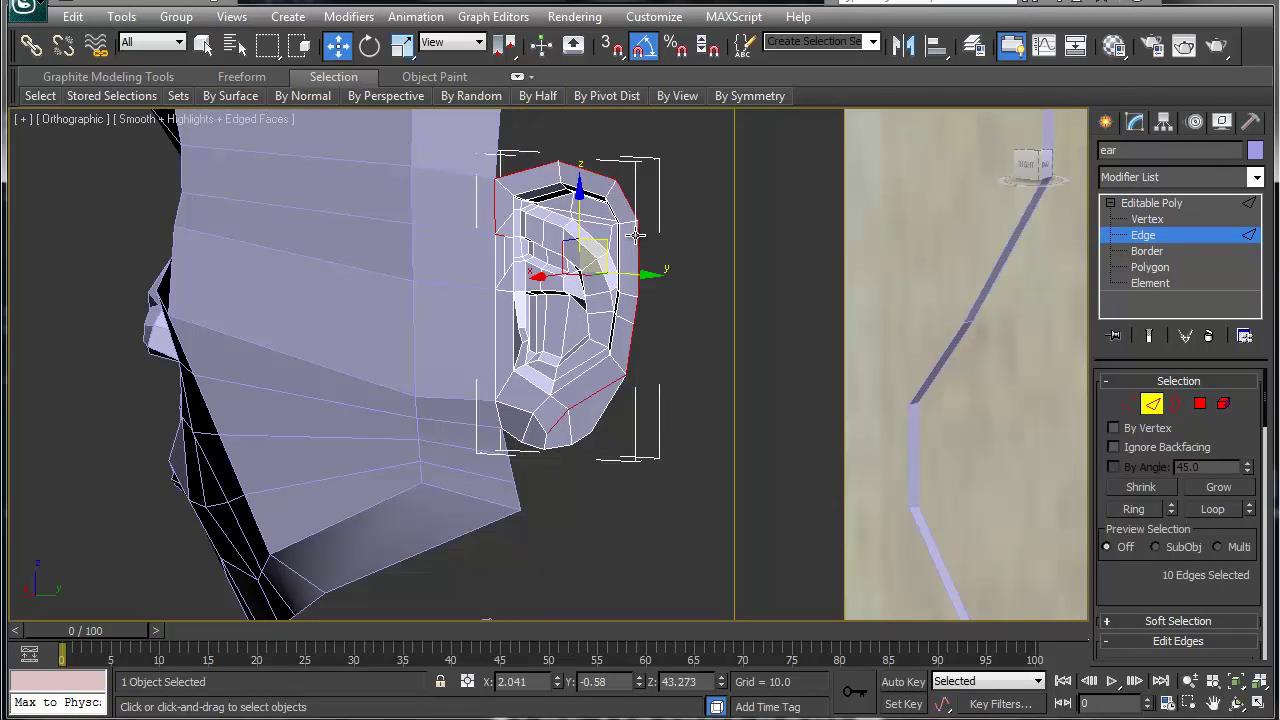
{"action": "left_click", "coordinate": [587, 399], "text": "alt"}
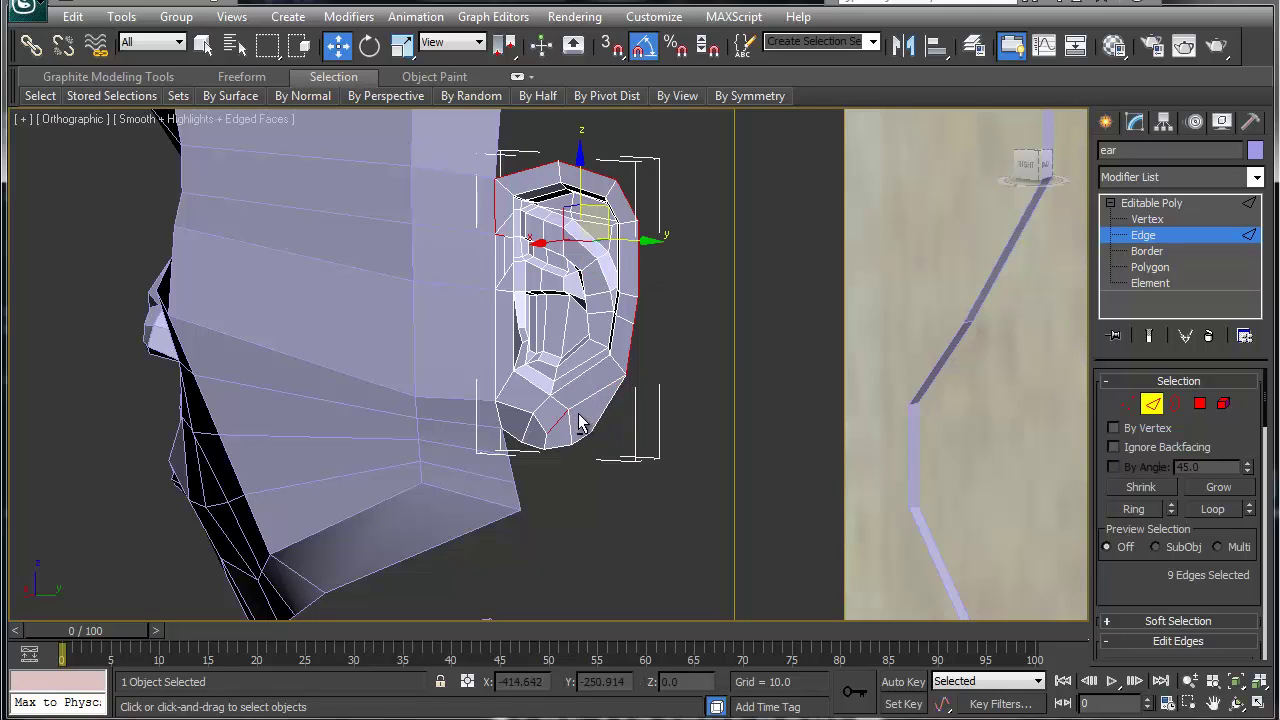
{"action": "left_click", "coordinate": [603, 415], "text": "ctrl"}
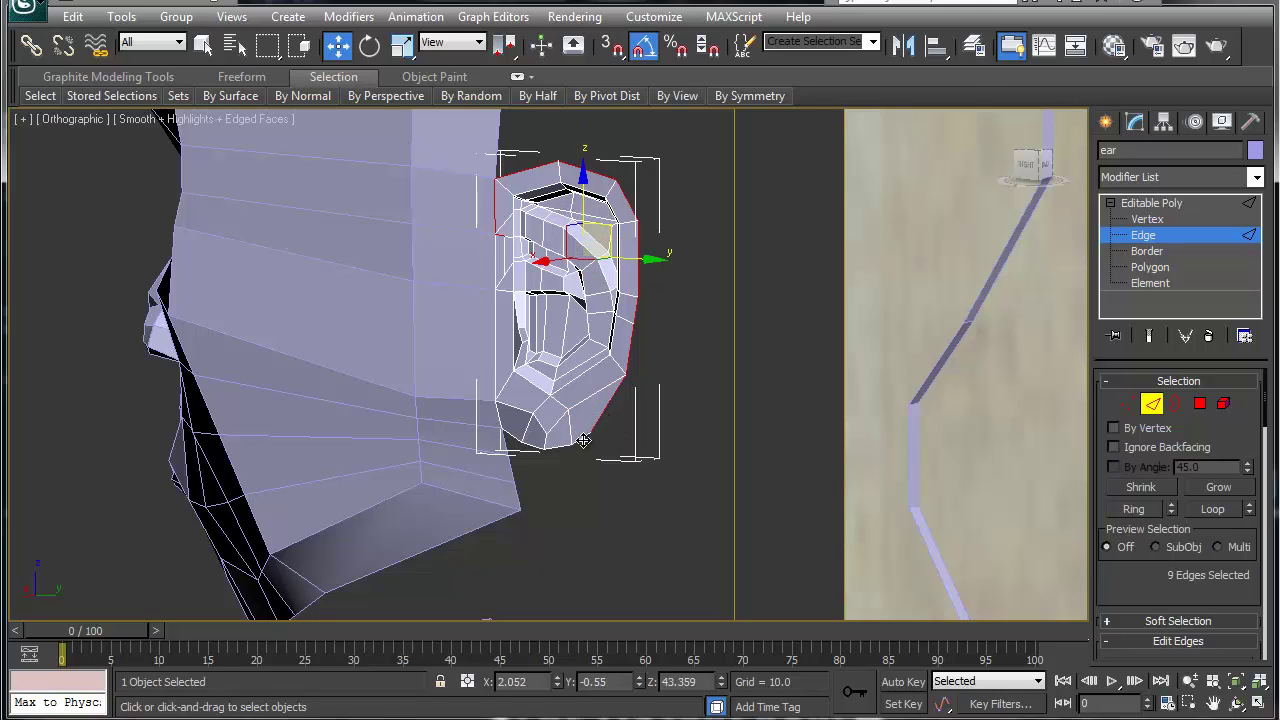
{"action": "left_click", "coordinate": [583, 440], "text": "ctrl"}
{"action": "left_click", "coordinate": [560, 449], "text": "ctrl"}
{"action": "left_click", "coordinate": [533, 450], "text": "ctrl"}
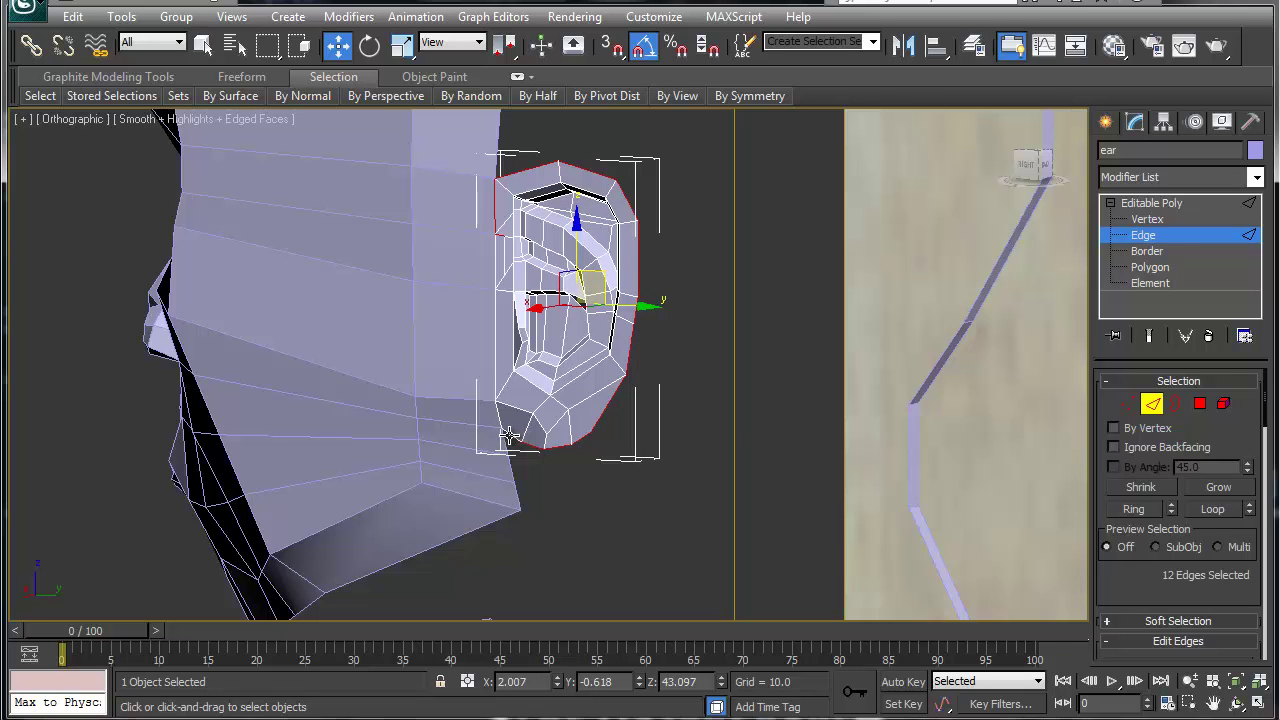
{"action": "left_click", "coordinate": [511, 437], "text": "ctrl"}
Deselect the two front edges near the upper fold and extrude the remaining rim edges about 0.07 units toward the head
{"action": "scroll", "coordinate": [606, 393], "scroll_direction": "up", "scroll_amount": 6}
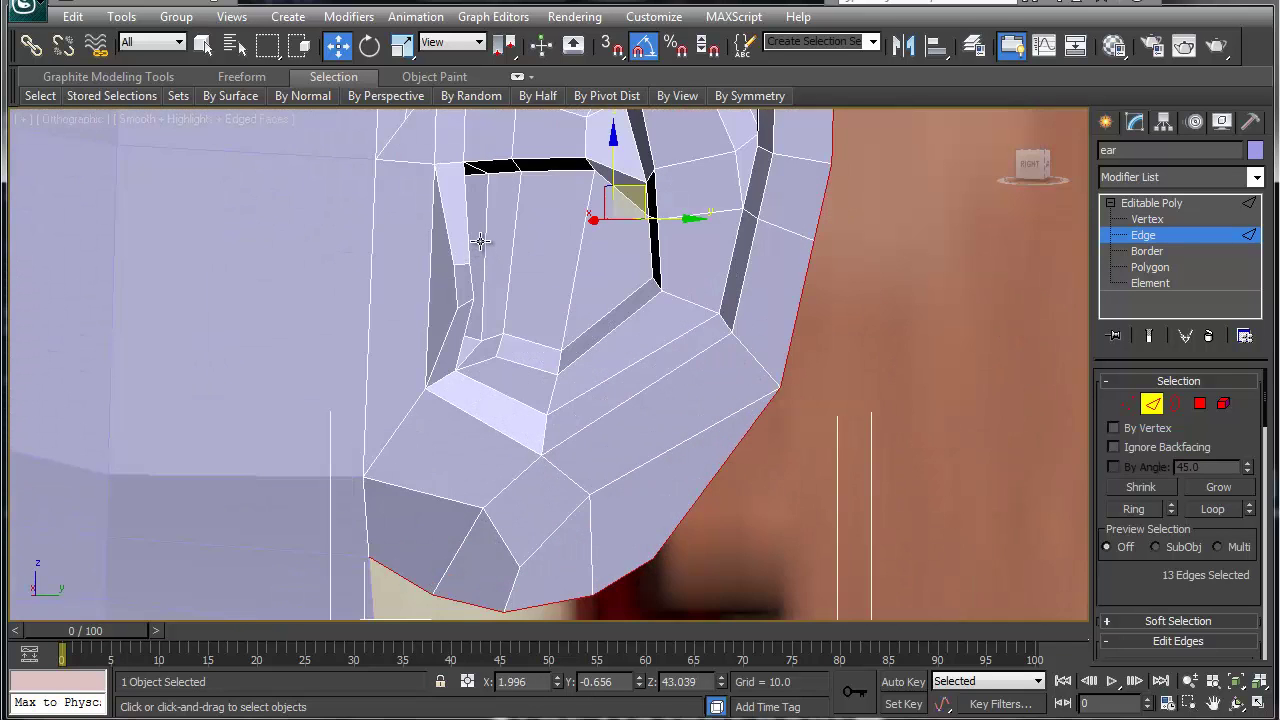
{"action": "middle_click_drag", "start_coordinate": [480, 241], "coordinate": [566, 466]}
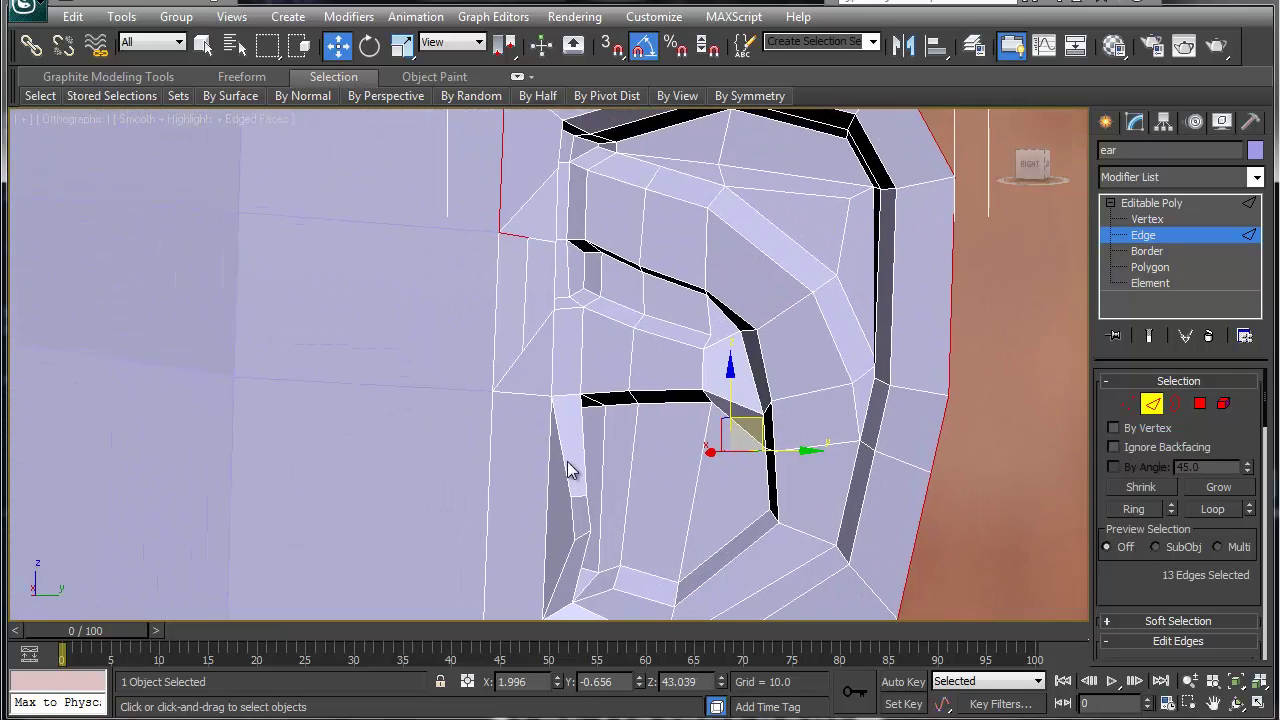
{"action": "key", "text": "ctrl+z"}
{"action": "key", "text": "ctrl+z"}
{"action": "scroll", "coordinate": [558, 213], "scroll_direction": "down", "scroll_amount": 5}
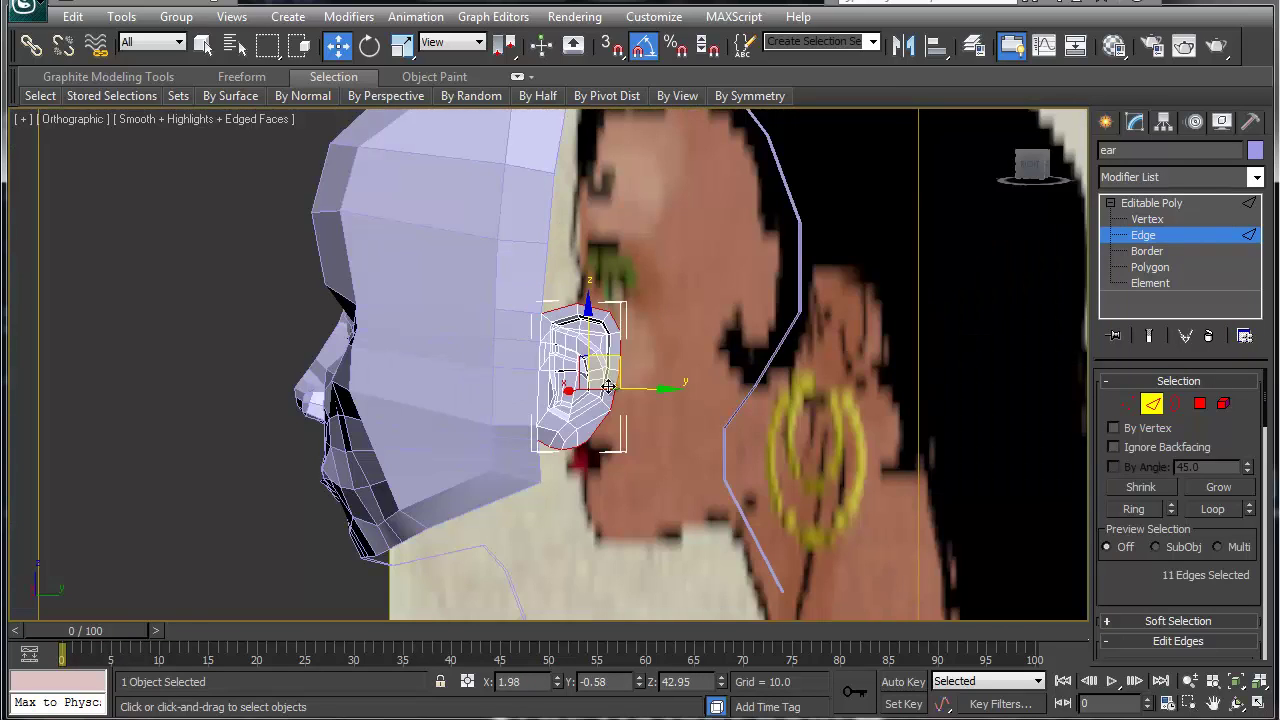
{"action": "scroll", "coordinate": [614, 396], "scroll_direction": "up", "scroll_amount": 2}
{"action": "middle_click_drag", "start_coordinate": [630, 410], "coordinate": [543, 443], "text": "alt"}
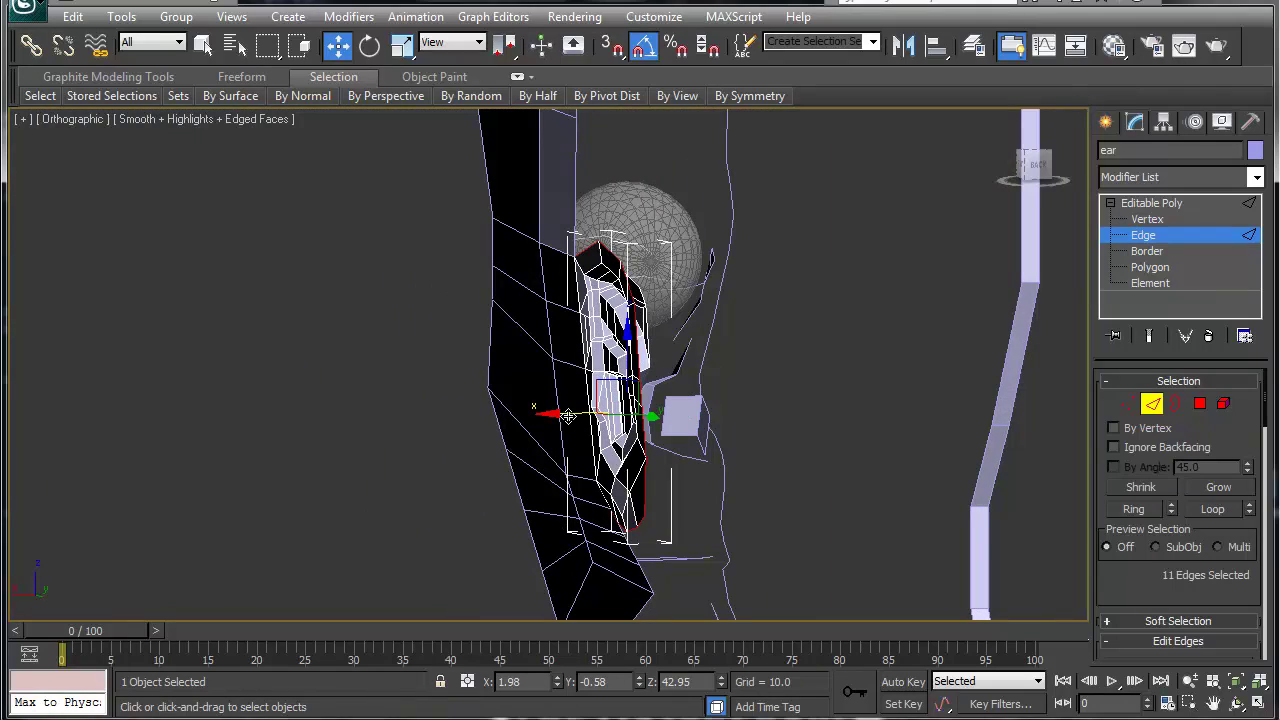
{"action": "left_click_drag", "start_coordinate": [567, 416], "coordinate": [580, 416], "text": "shift"}
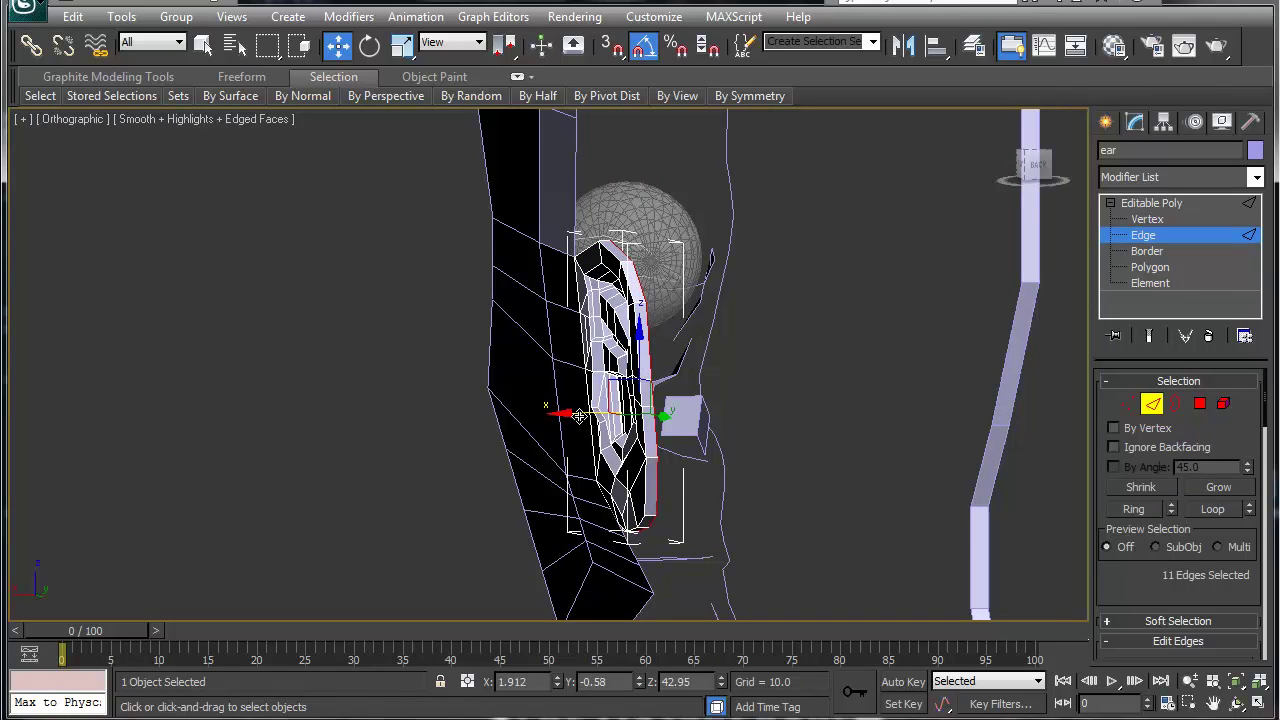
Scale the extruded rim edges up slightly so the rim flares outward around the ear
{"action": "right_click", "coordinate": [636, 410]}
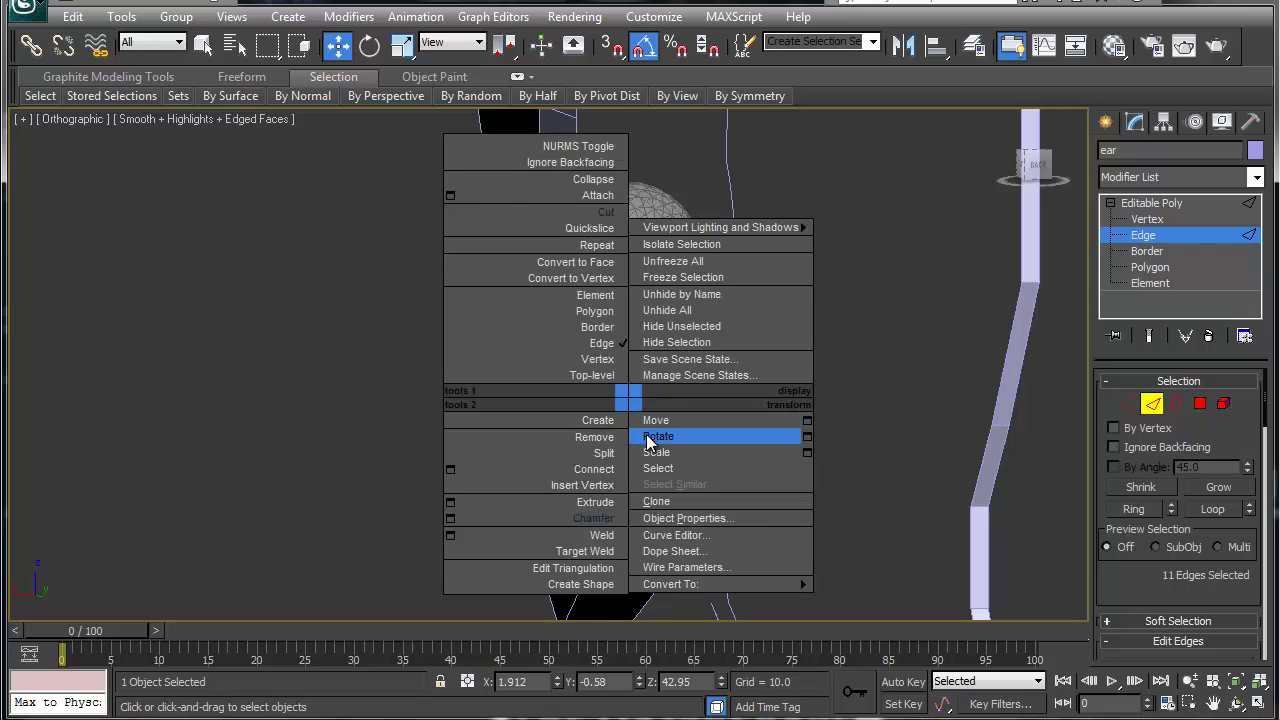
{"action": "left_click", "coordinate": [654, 466]}
{"action": "scroll", "coordinate": [651, 451], "scroll_direction": "up", "scroll_amount": 5}
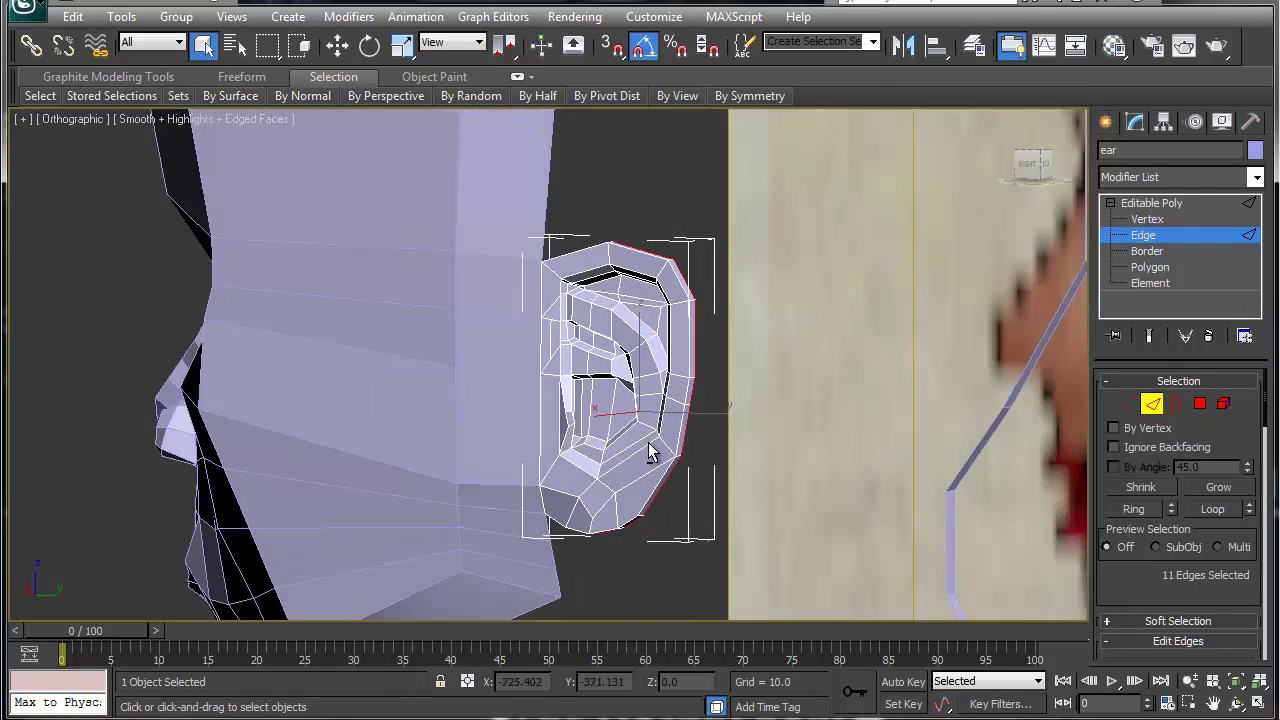
{"action": "right_click", "coordinate": [643, 420]}
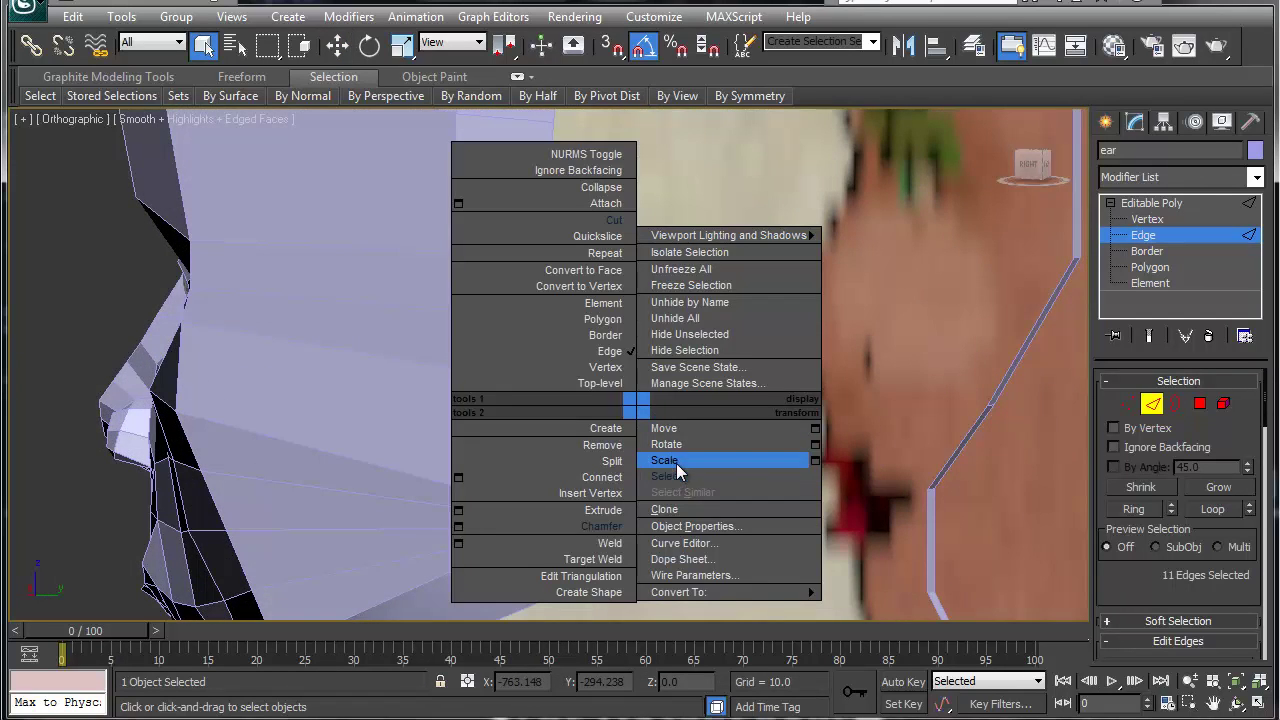
{"action": "left_click", "coordinate": [664, 461]}
{"action": "left_click_drag", "start_coordinate": [654, 409], "coordinate": [651, 398]}
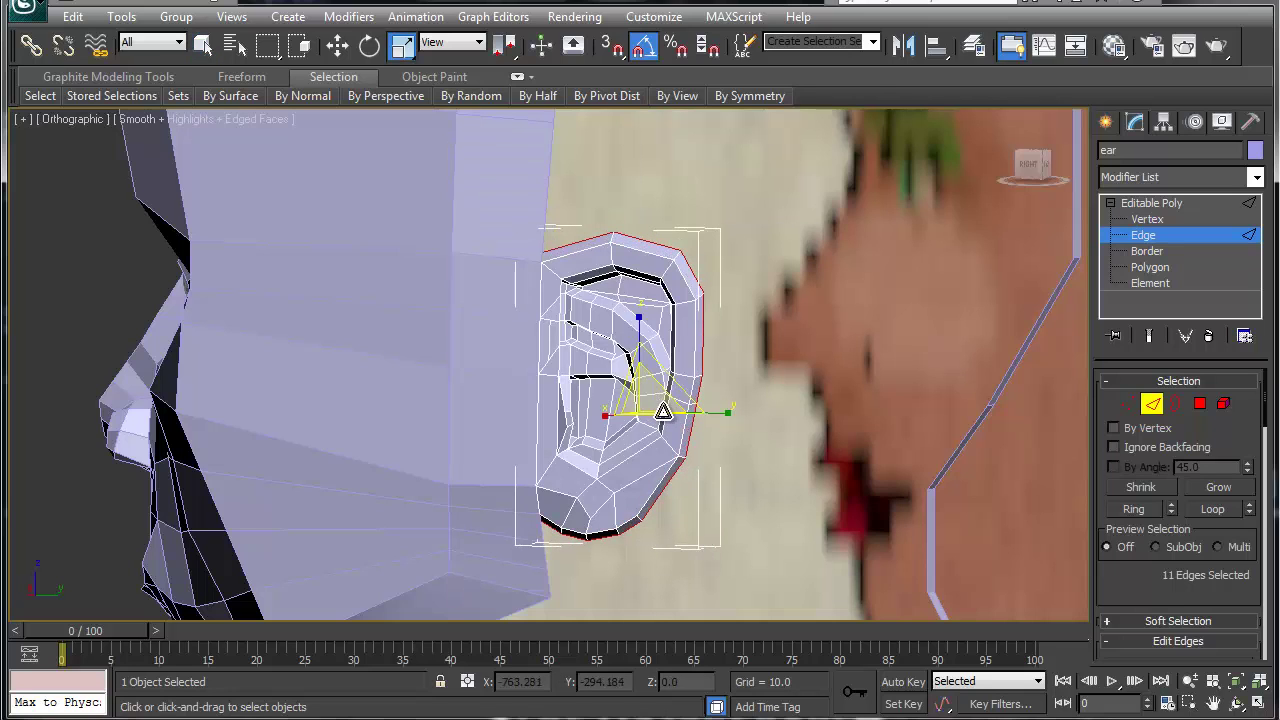
Extend the rim edges about 0.14 units farther toward the head and scale them inward behind the ear
{"action": "right_click", "coordinate": [663, 412]}
{"action": "left_click", "coordinate": [668, 428]}
{"action": "middle_click_drag", "start_coordinate": [665, 420], "coordinate": [578, 412], "text": "alt"}
{"action": "left_click_drag", "start_coordinate": [580, 413], "coordinate": [614, 411]}
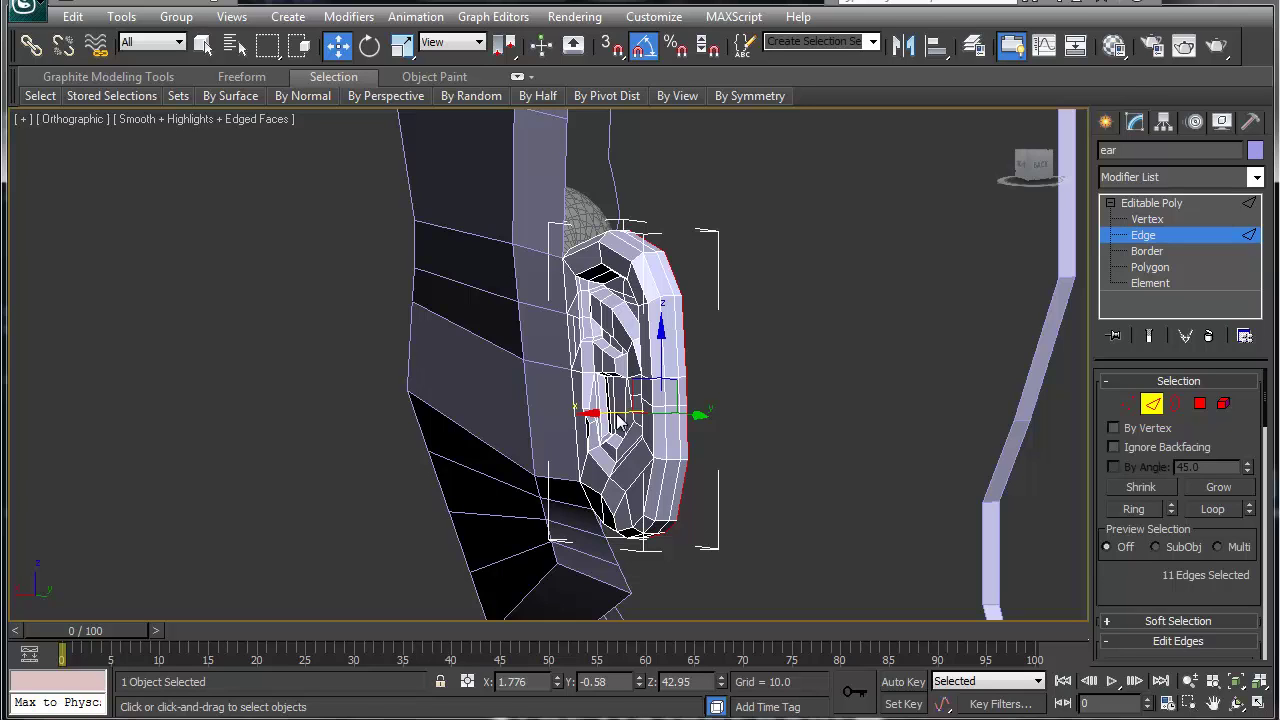
{"action": "right_click", "coordinate": [619, 424]}
{"action": "left_click", "coordinate": [650, 468]}
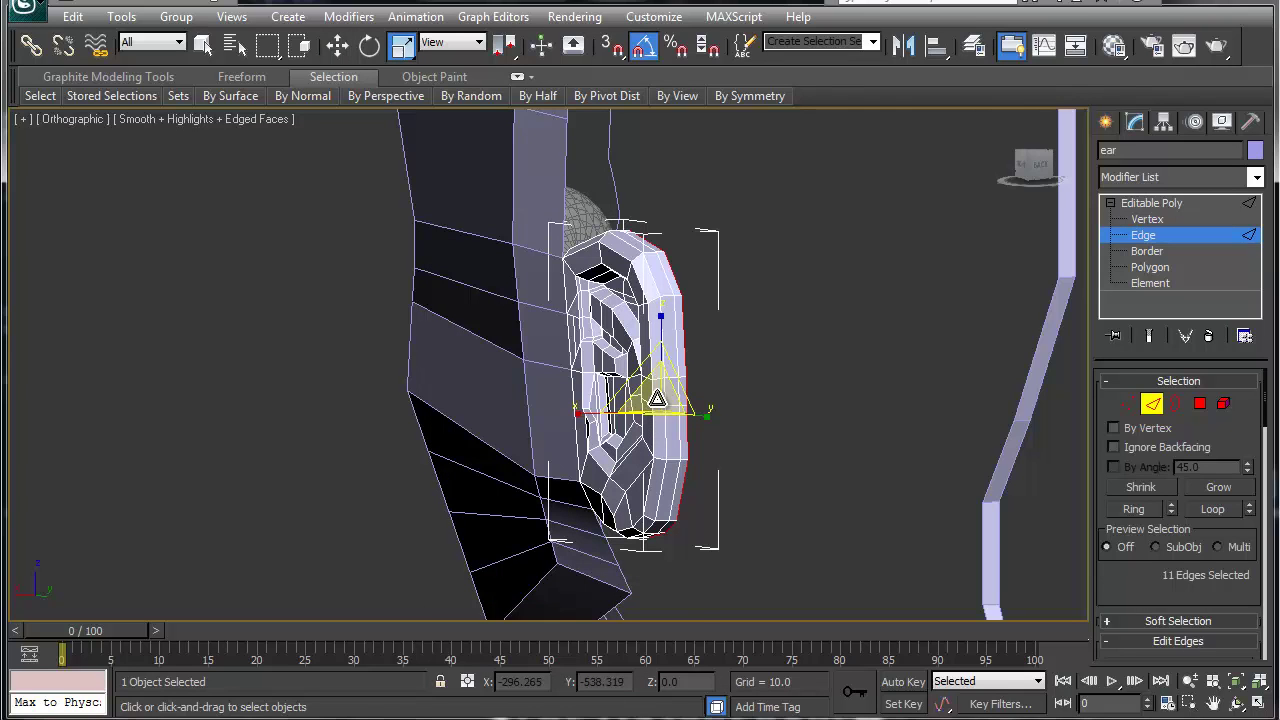
{"action": "left_click_drag", "start_coordinate": [657, 398], "coordinate": [653, 440]}
Leave edge editing and rotate the whole ear about -10 degrees around the Z axis
{"action": "middle_click_drag", "start_coordinate": [653, 440], "coordinate": [612, 549], "text": "alt"}
{"action": "scroll", "coordinate": [580, 318], "scroll_direction": "up", "scroll_amount": 4}
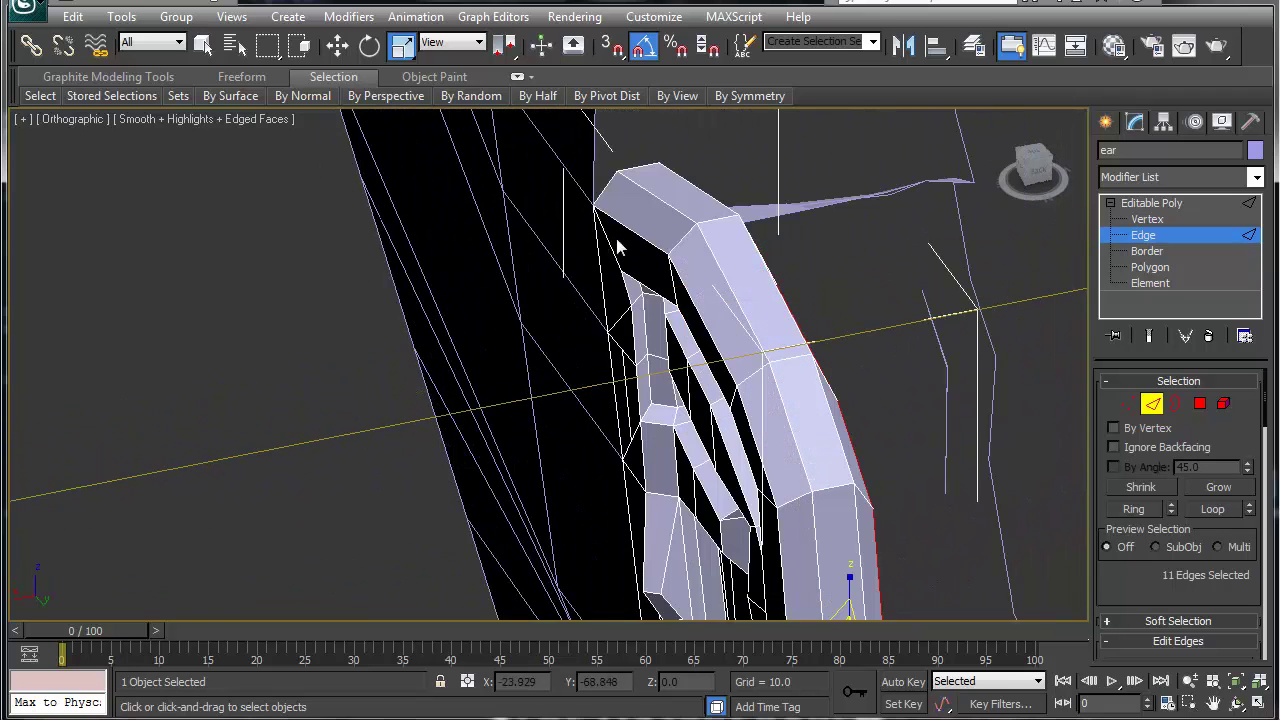
{"action": "middle_click_drag", "start_coordinate": [617, 246], "coordinate": [606, 398]}
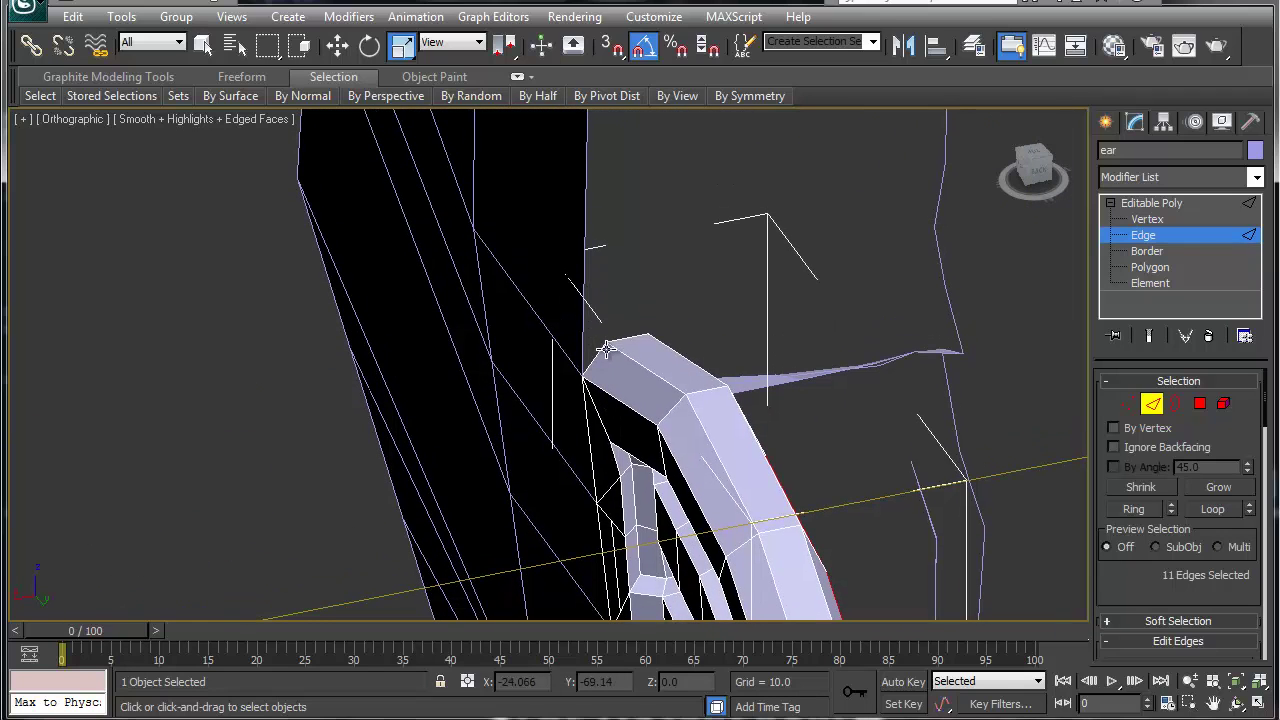
{"action": "scroll", "coordinate": [579, 360], "scroll_direction": "down", "scroll_amount": 6}
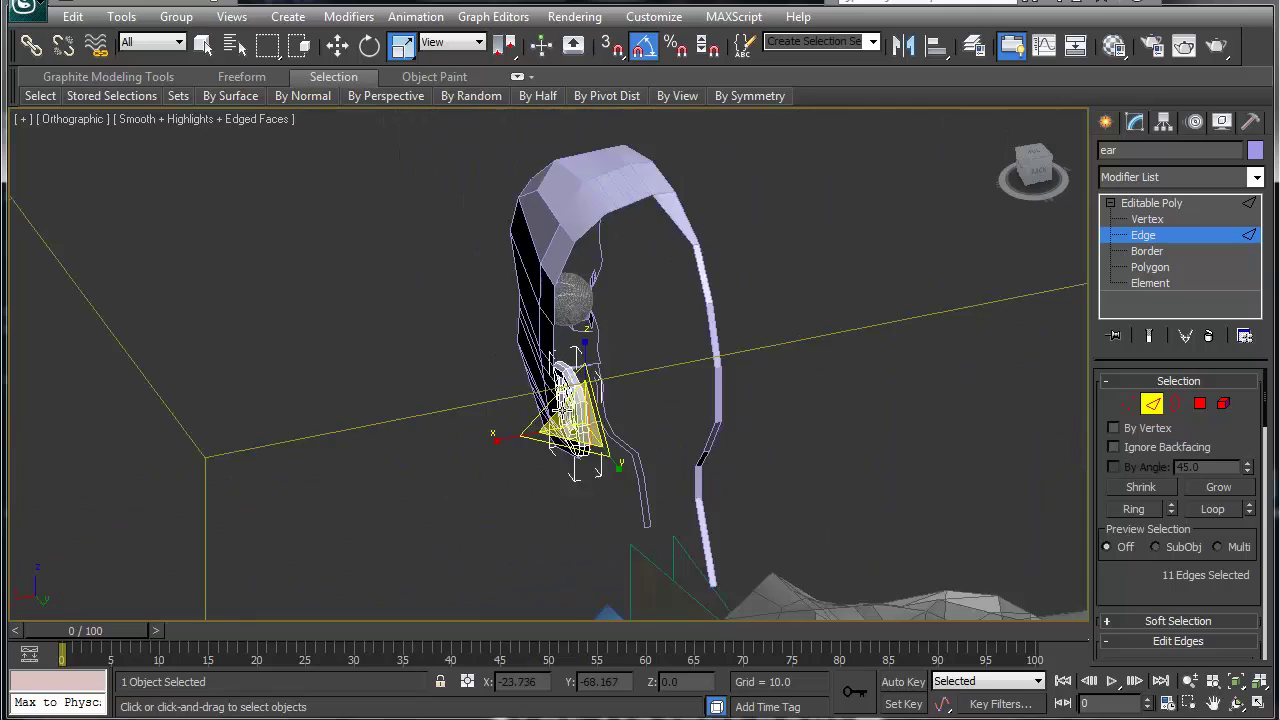
{"action": "middle_click_drag", "start_coordinate": [551, 467], "coordinate": [684, 409], "text": "alt"}
{"action": "left_click", "coordinate": [1147, 219]}
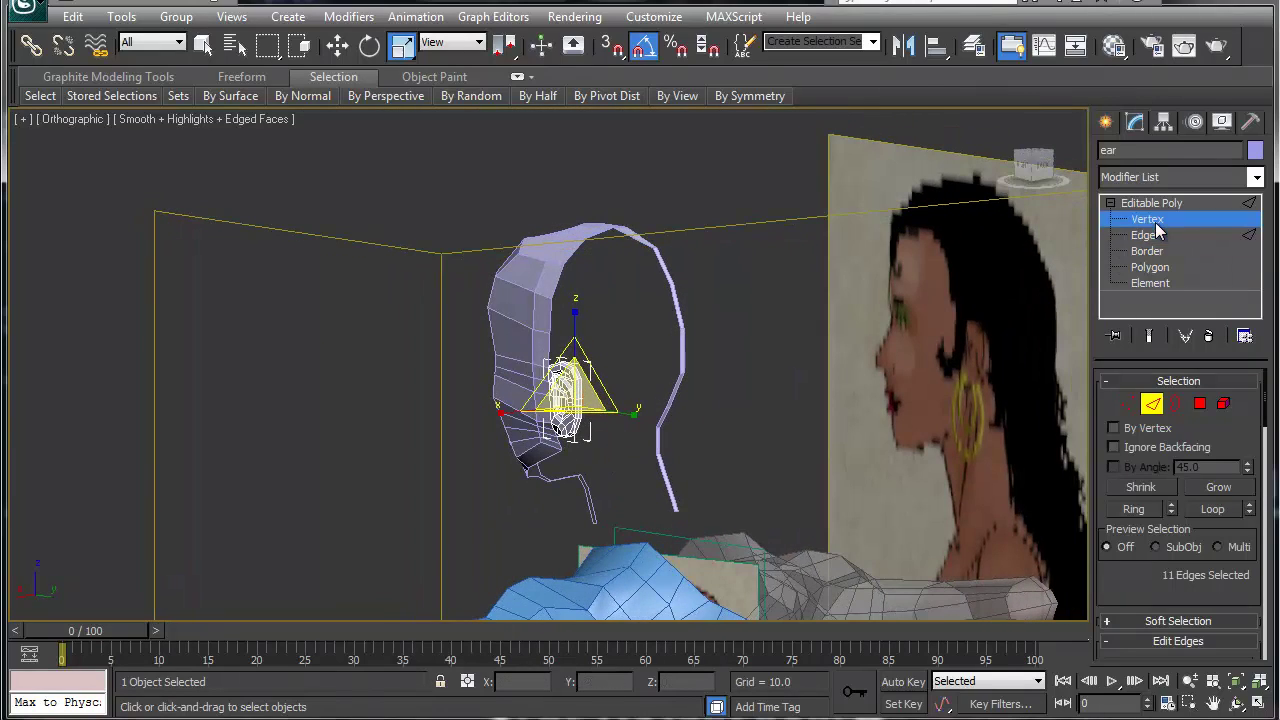
{"action": "key", "text": "1"}
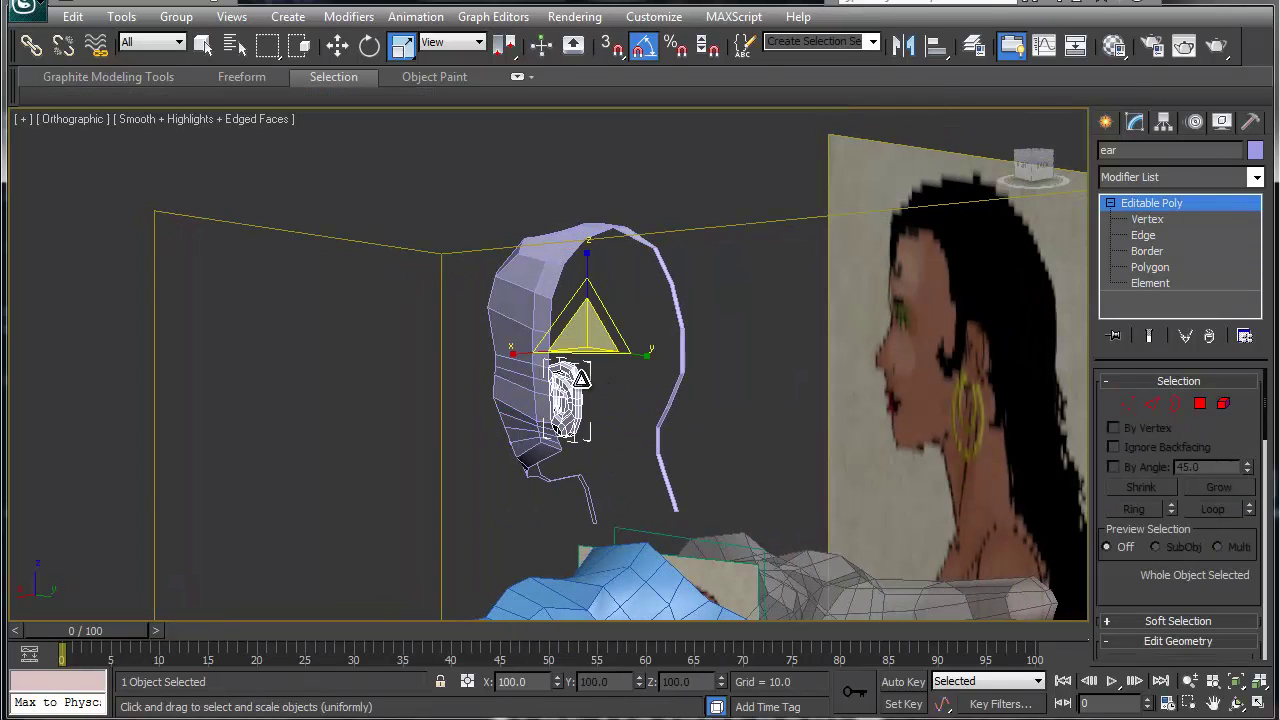
{"action": "key", "text": "s"}
{"action": "key", "text": "w"}
{"action": "key", "text": "e"}
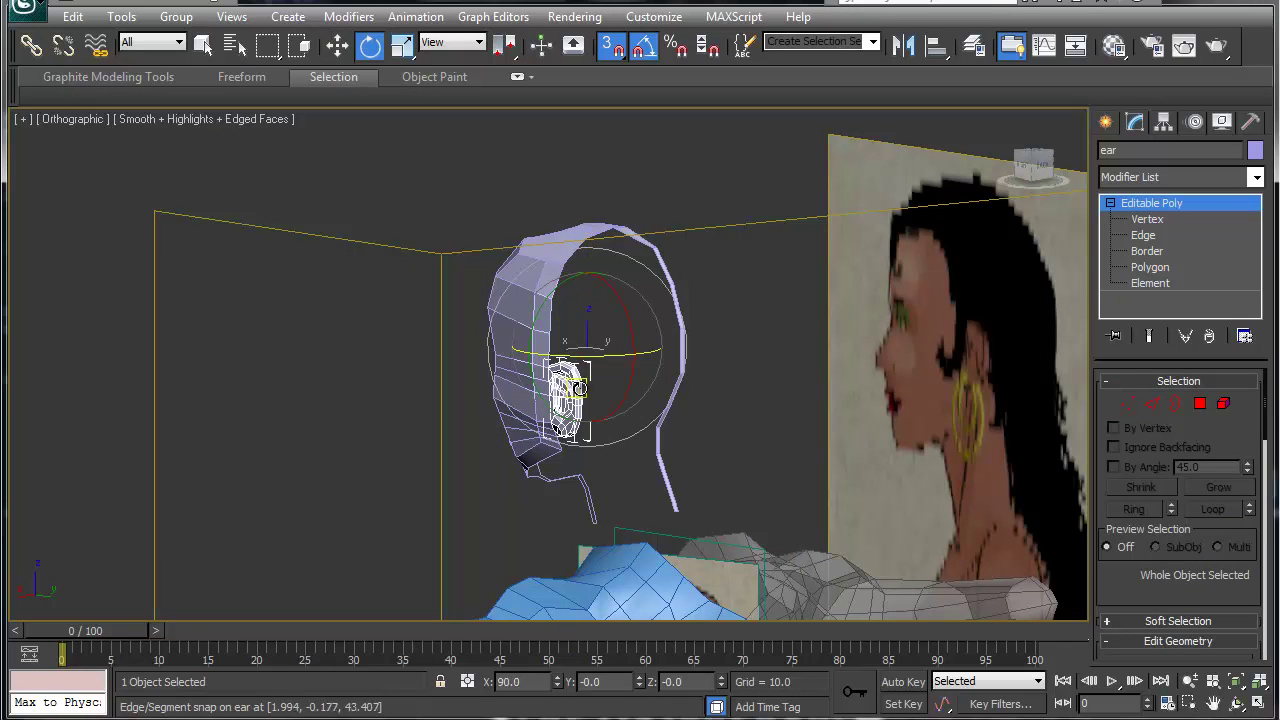
{"action": "left_click_drag", "start_coordinate": [597, 367], "coordinate": [592, 362]}
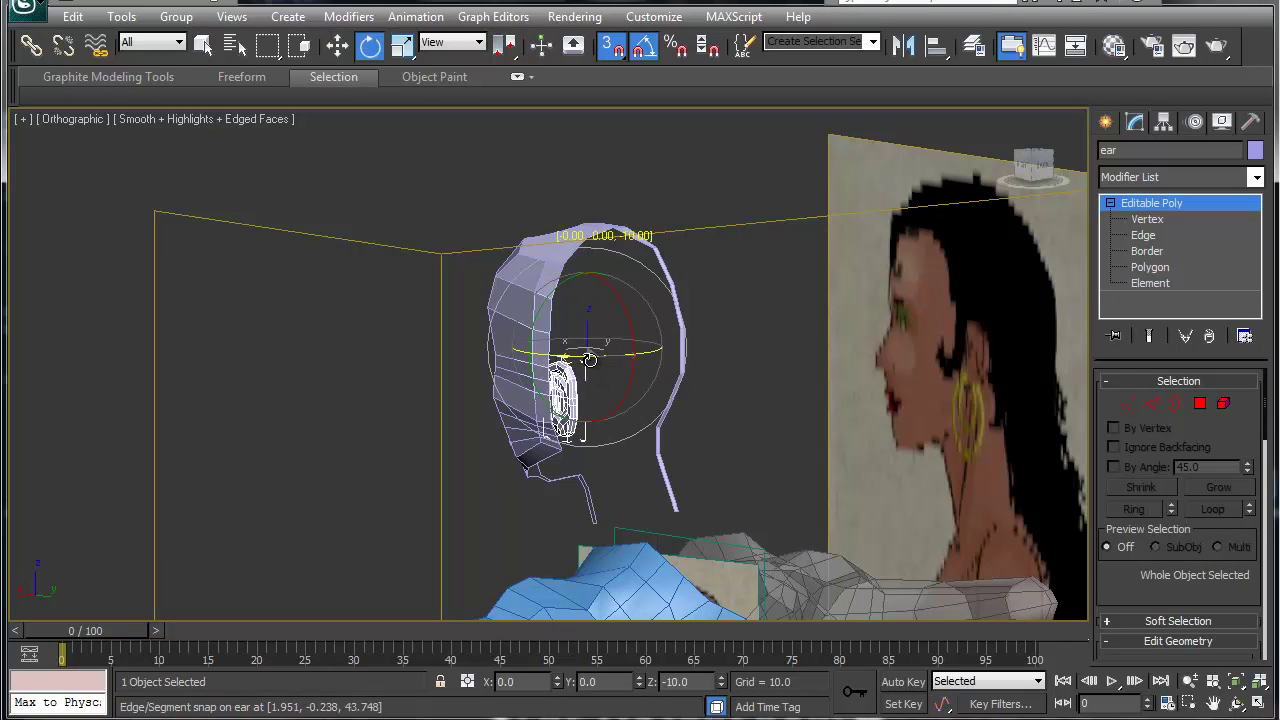
Turn off snapping and move the ear along X to about 1.49, against the side of the head
{"action": "middle_click_drag", "start_coordinate": [548, 392], "coordinate": [466, 394], "text": "alt"}
{"action": "key", "text": "w"}
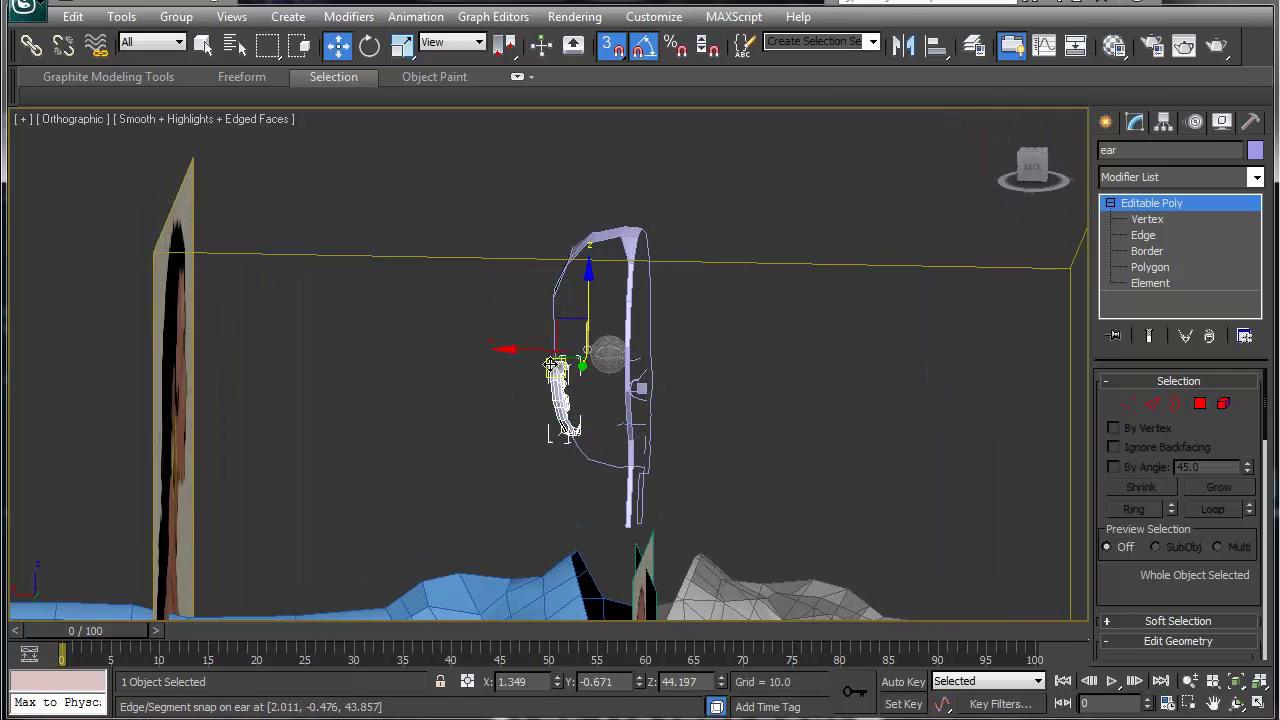
{"action": "left_click_drag", "start_coordinate": [546, 352], "coordinate": [550, 353]}
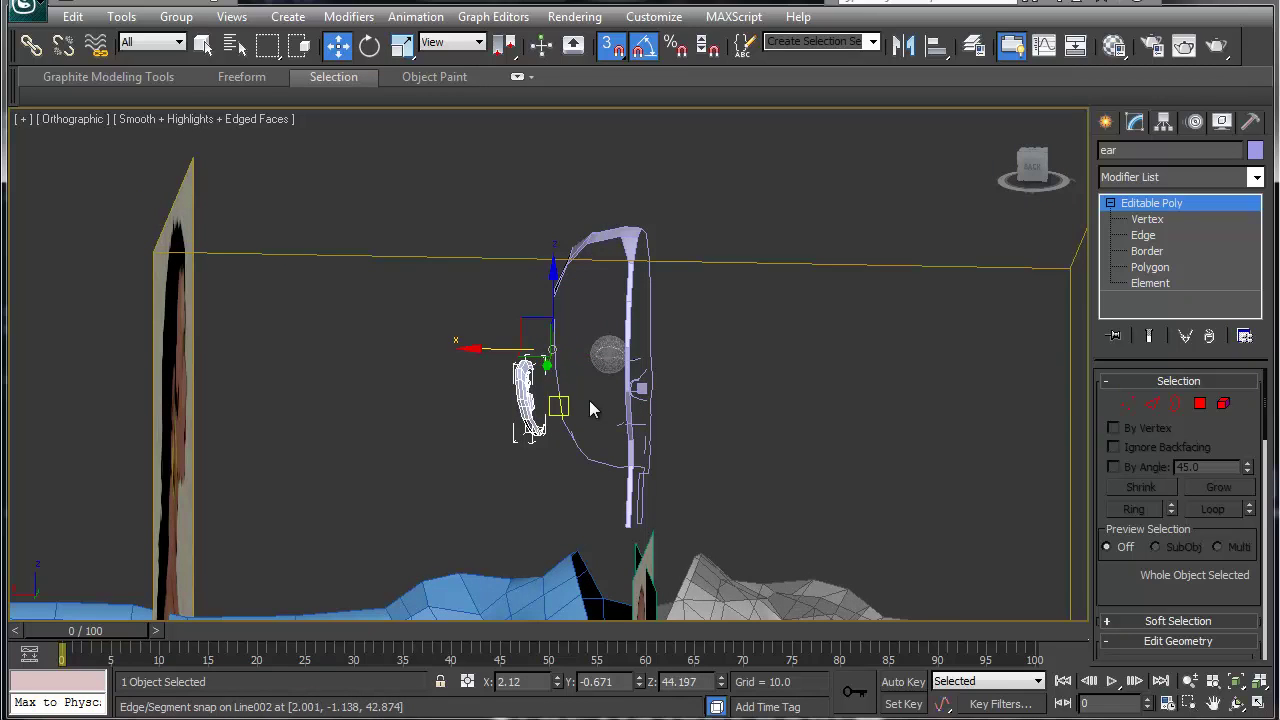
{"action": "left_click", "coordinate": [606, 56]}
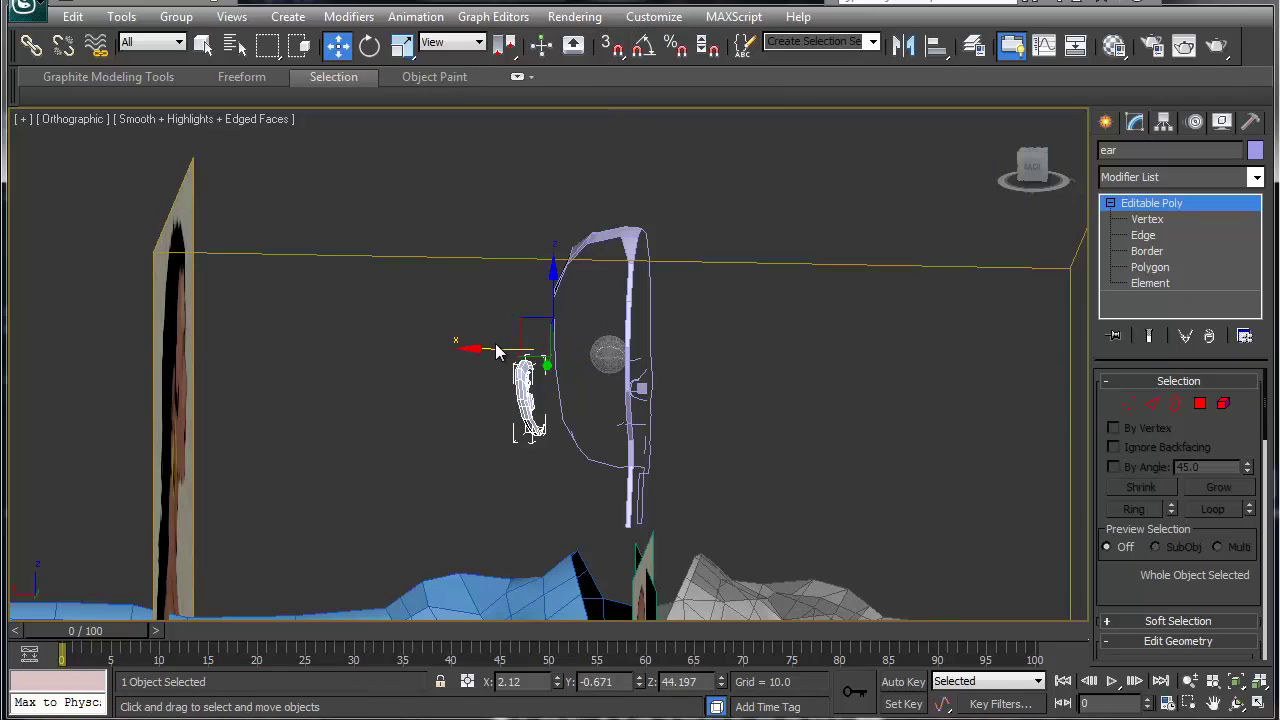
{"action": "left_click_drag", "start_coordinate": [497, 349], "coordinate": [526, 367]}
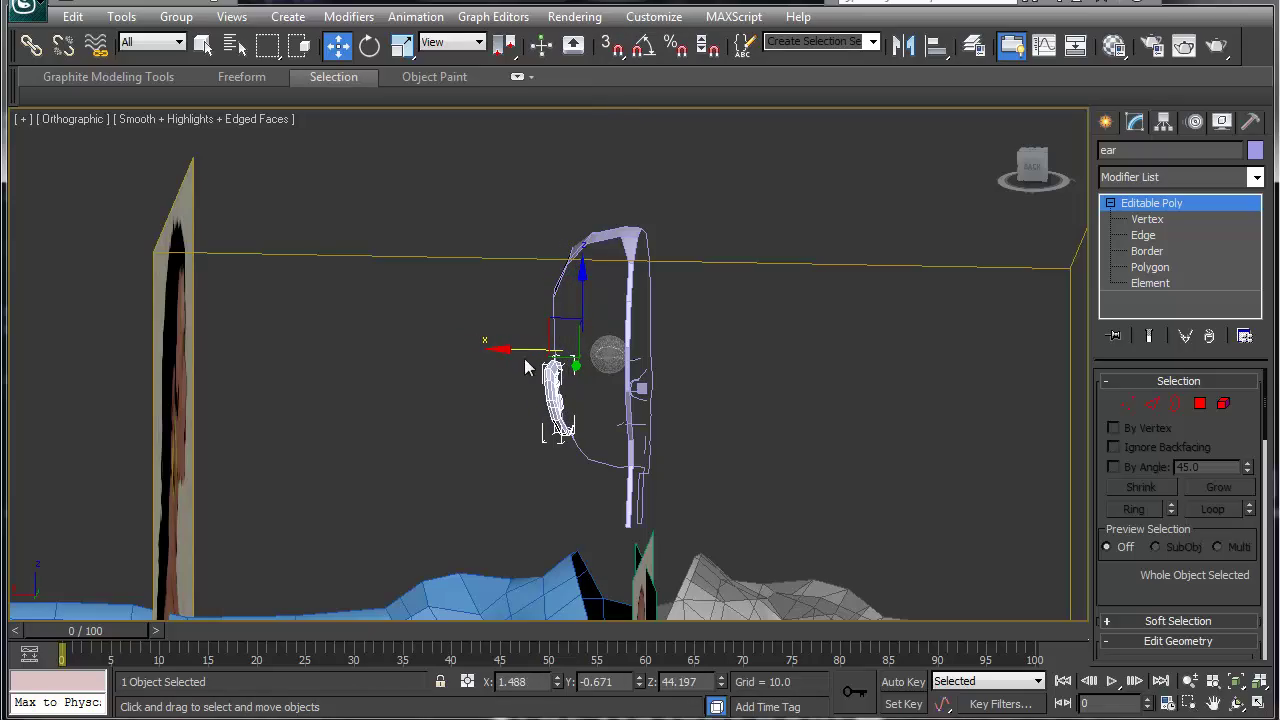
Center the ear's pivot on the object and shift only the pivot to the ear's front edge beside the head
{"action": "middle_click_drag", "start_coordinate": [455, 447], "coordinate": [745, 446], "text": "alt"}
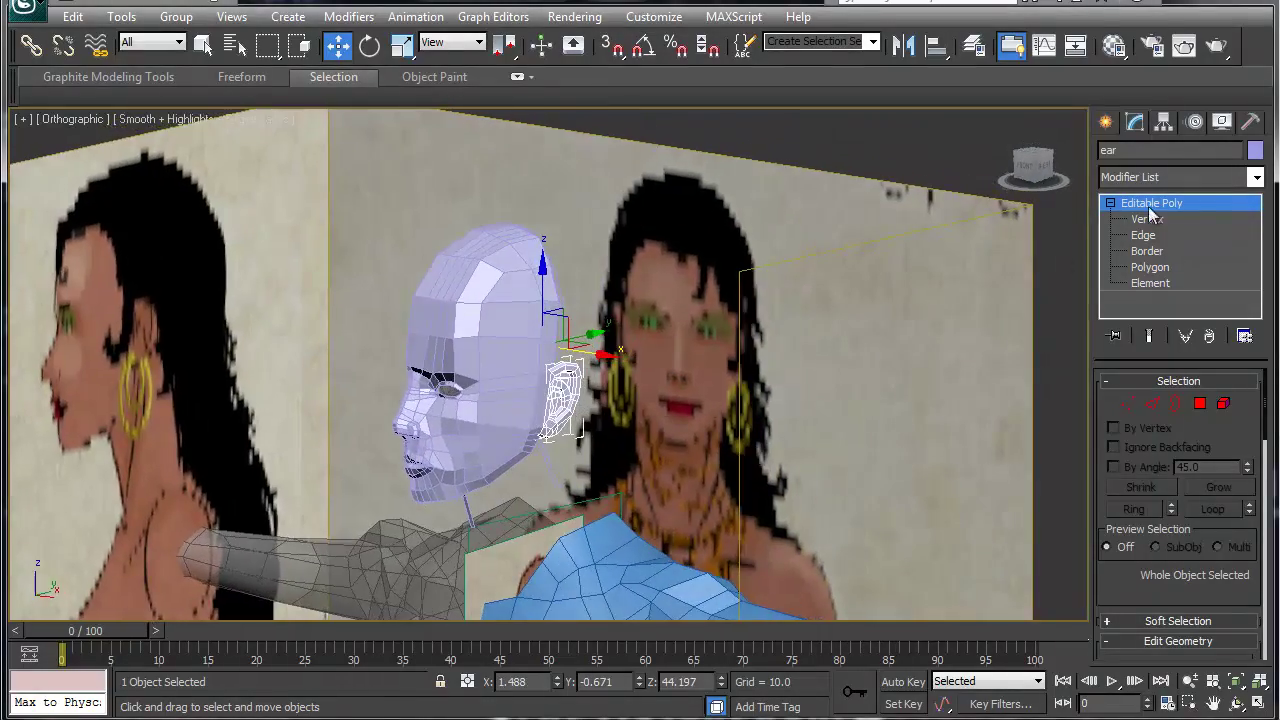
{"action": "left_click", "coordinate": [1166, 121]}
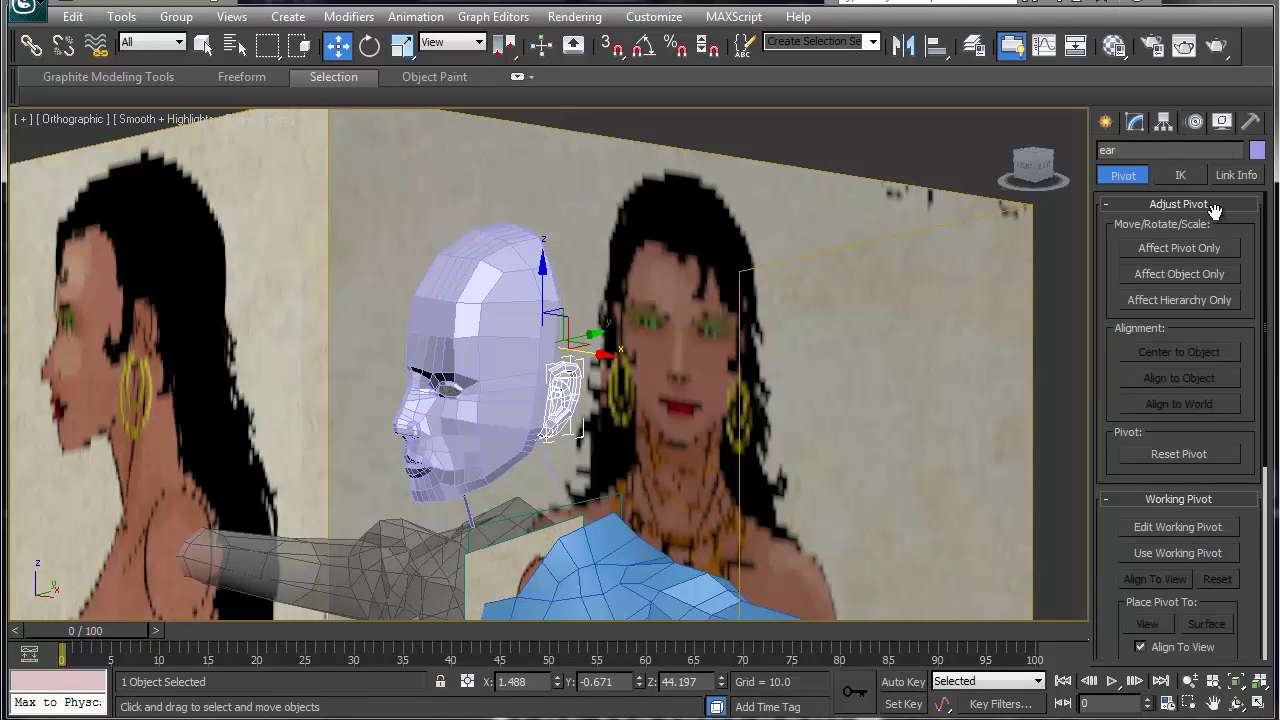
{"action": "left_click", "coordinate": [1182, 249]}
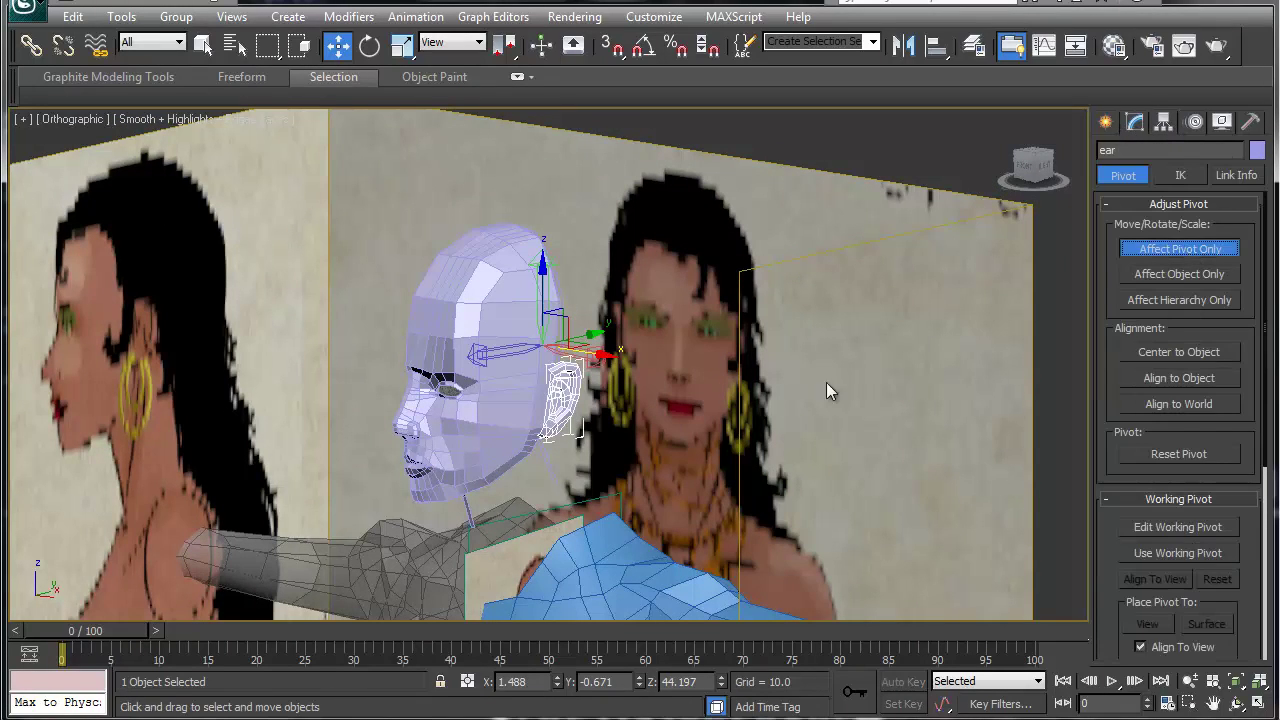
{"action": "left_click", "coordinate": [1178, 352]}
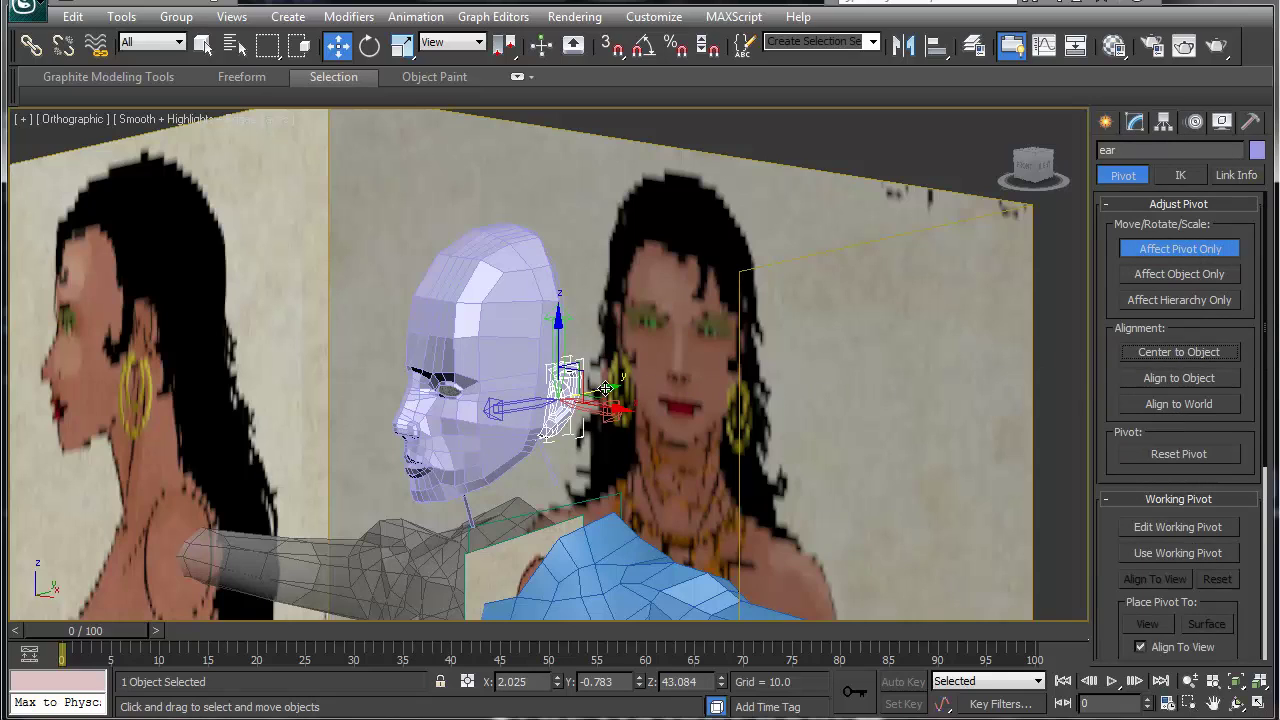
{"action": "left_click_drag", "start_coordinate": [607, 386], "coordinate": [532, 480]}
{"action": "left_click", "coordinate": [1183, 252]}
Rotate the ear around its new pivot to about -27 degrees on Z so it angles out from the head
{"action": "key", "text": "e"}
{"action": "middle_click_drag", "start_coordinate": [532, 480], "coordinate": [614, 457], "text": "alt"}
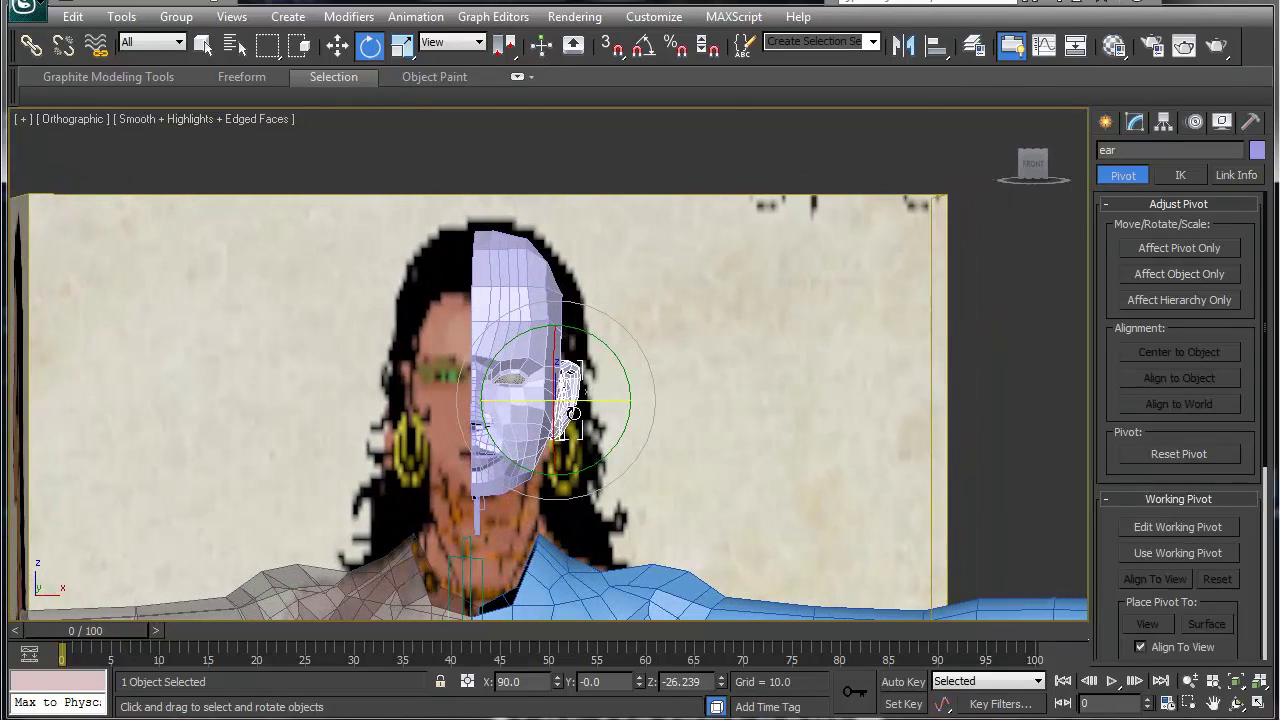
{"action": "left_click_drag", "start_coordinate": [582, 400], "coordinate": [565, 403]}
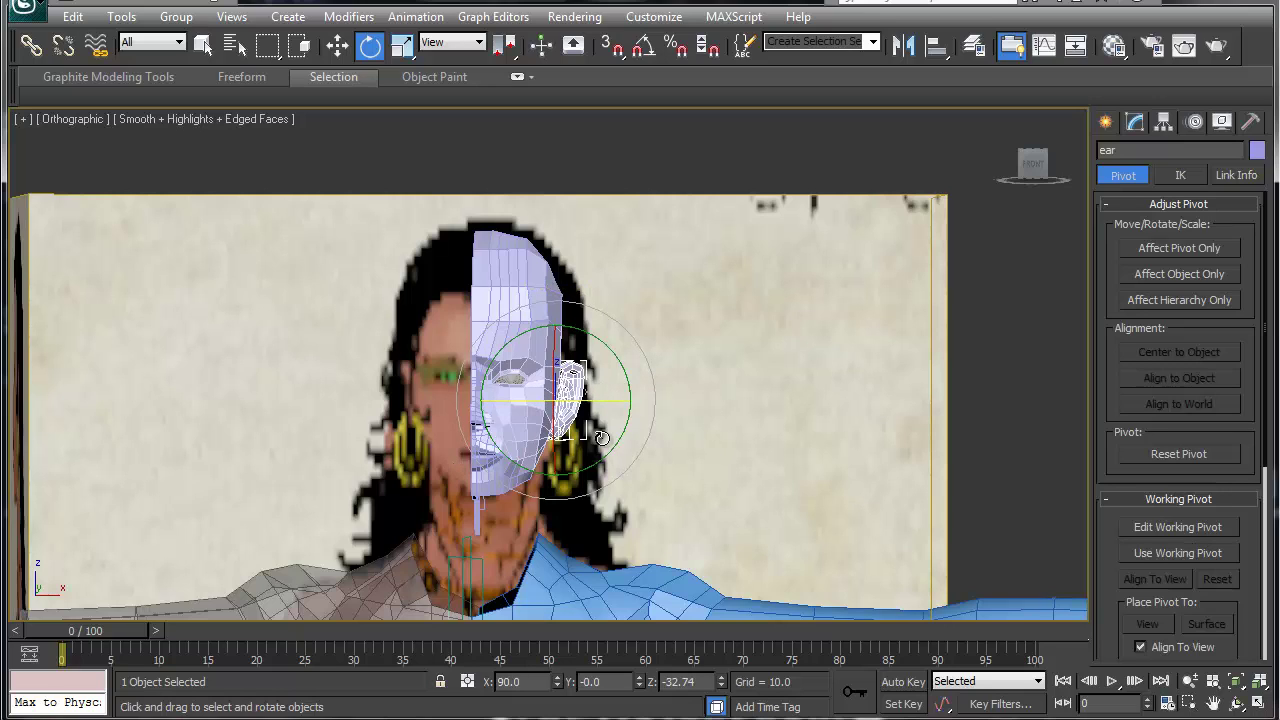
{"action": "left_click_drag", "start_coordinate": [548, 401], "coordinate": [541, 401]}
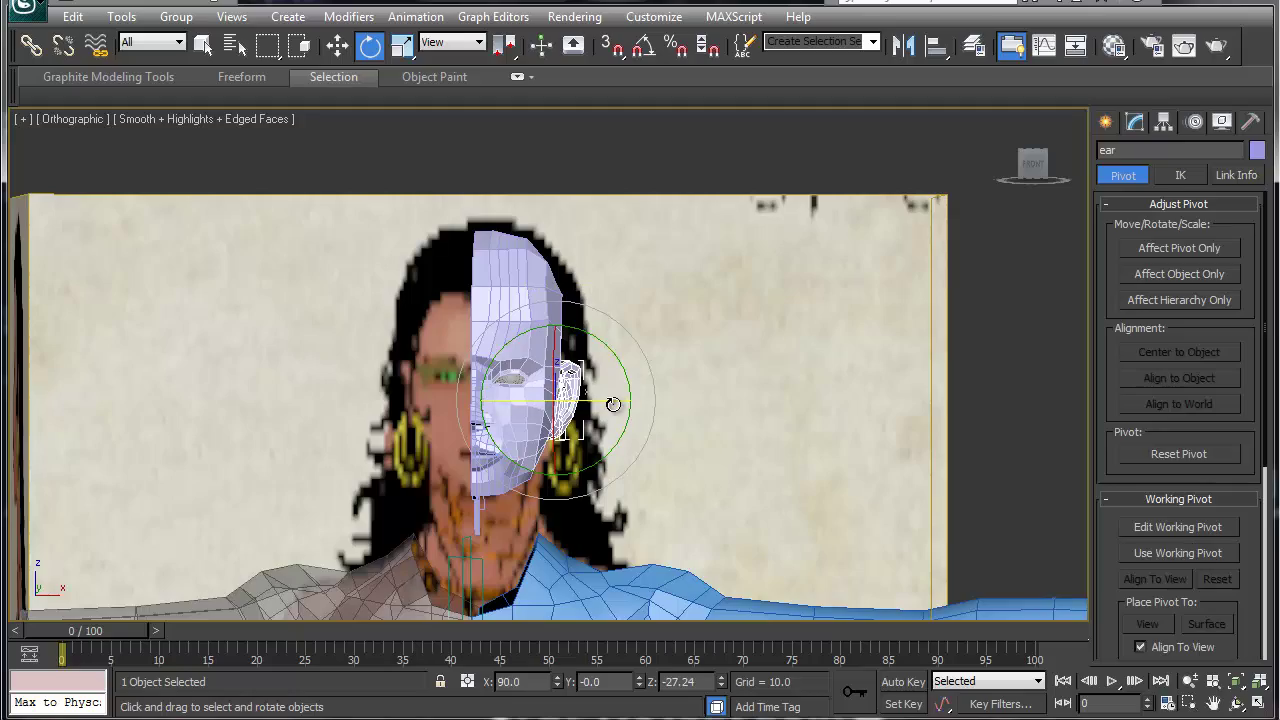
{"action": "scroll", "coordinate": [573, 403], "scroll_direction": "up", "scroll_amount": 2}
{"action": "mouse_move", "coordinate": [573, 403]}
{"action": "middle_mouse_down", "text": "alt"}
{"action": "mouse_move", "coordinate": [320, 443]}
{"action": "mouse_move", "coordinate": [389, 489]}
{"action": "mouse_move", "coordinate": [560, 393]}
{"action": "middle_mouse_up", "text": "alt"}
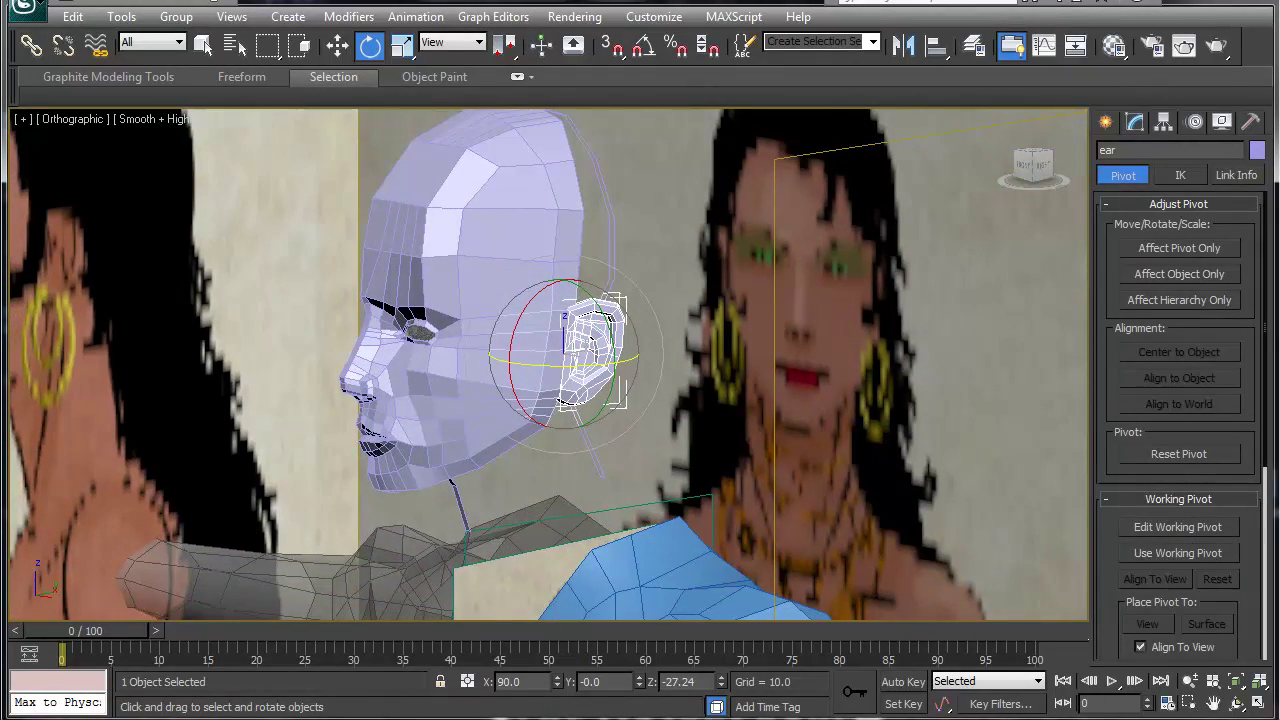